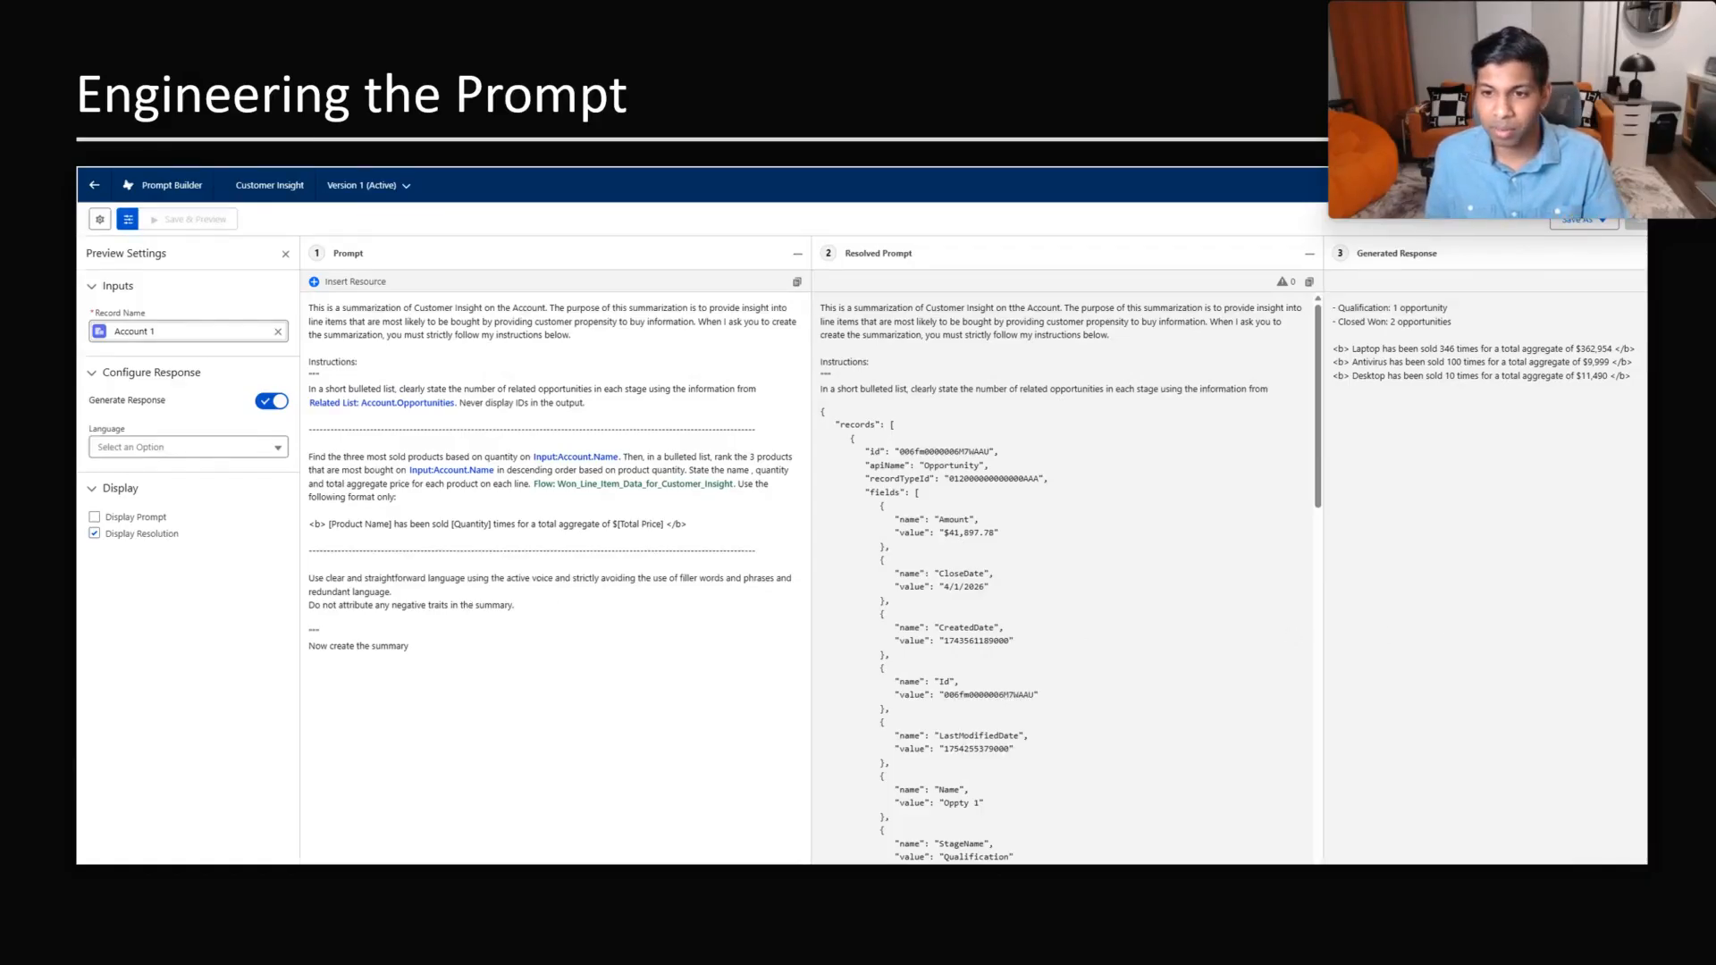
key(Right)
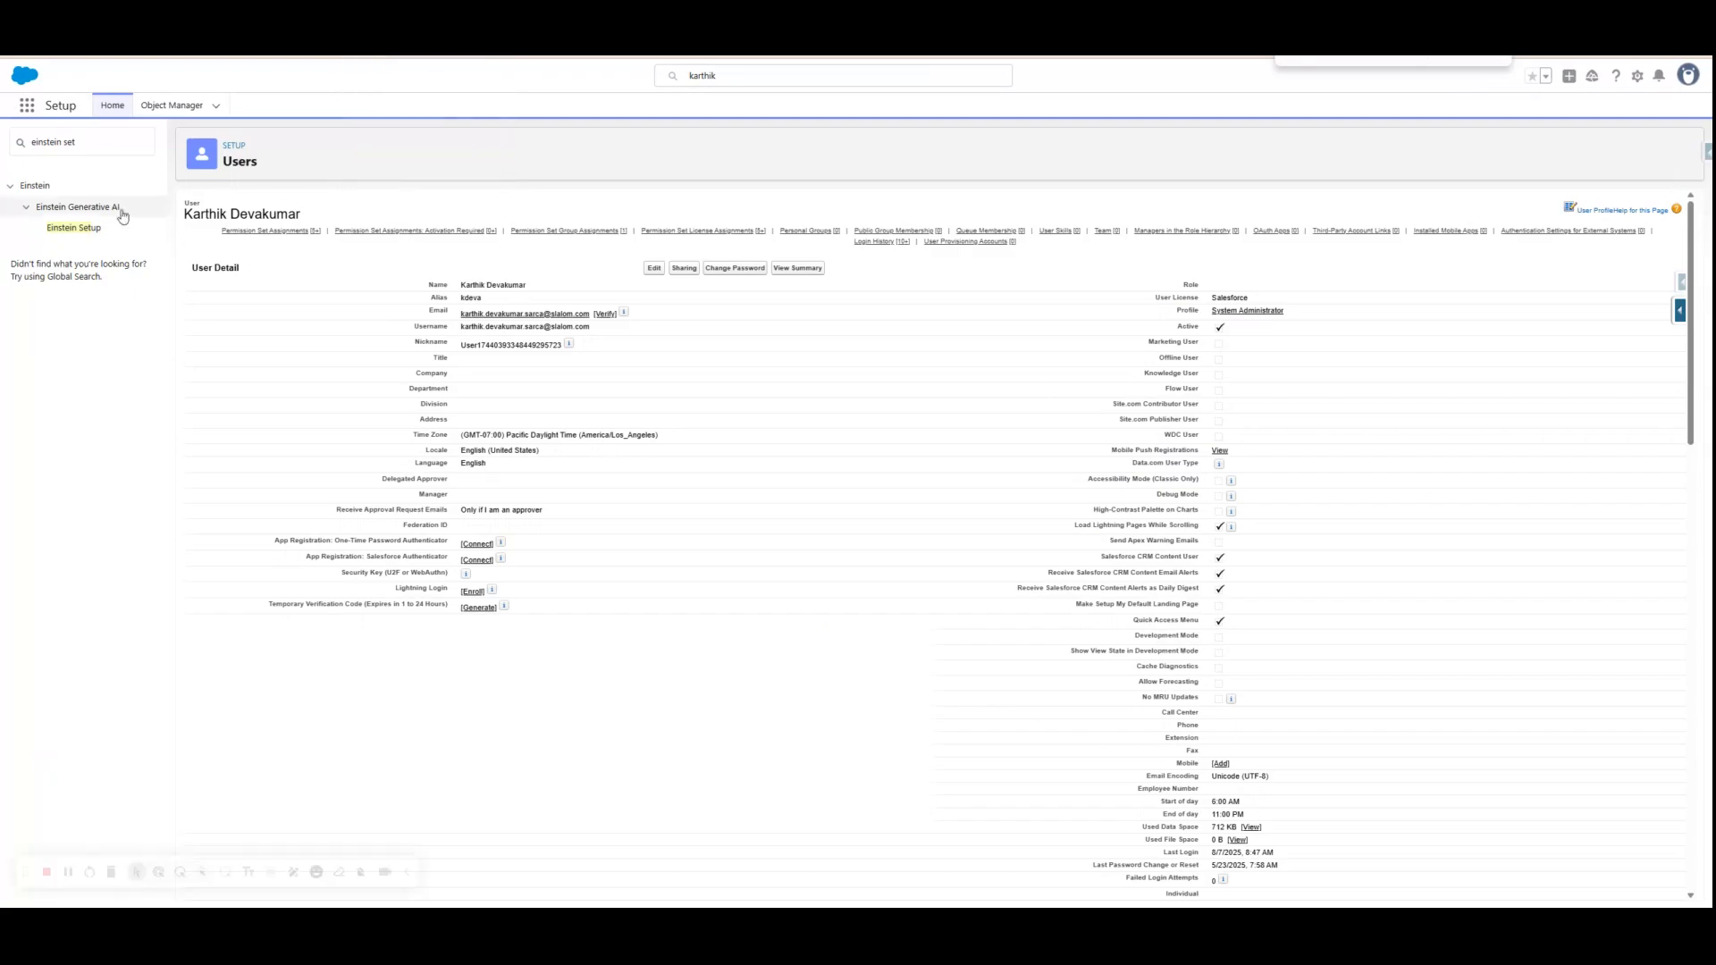
- Open Einstein Setup and check the Turn on Einstein setting
click(75, 227)
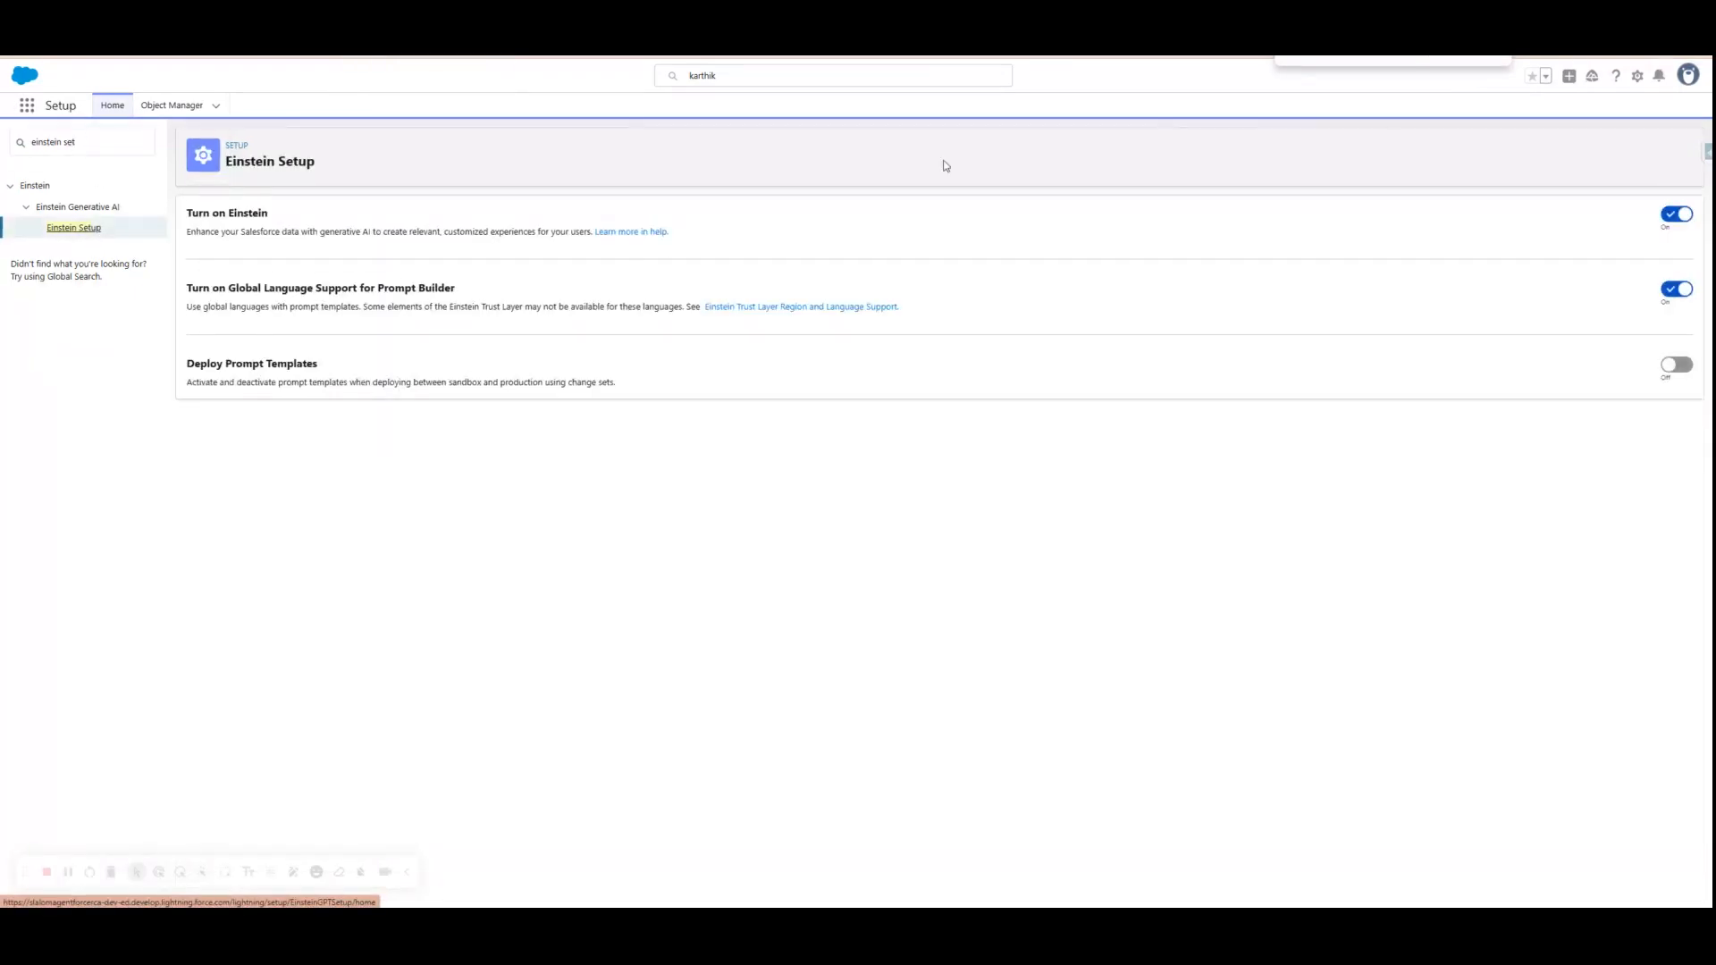
click(1638, 76)
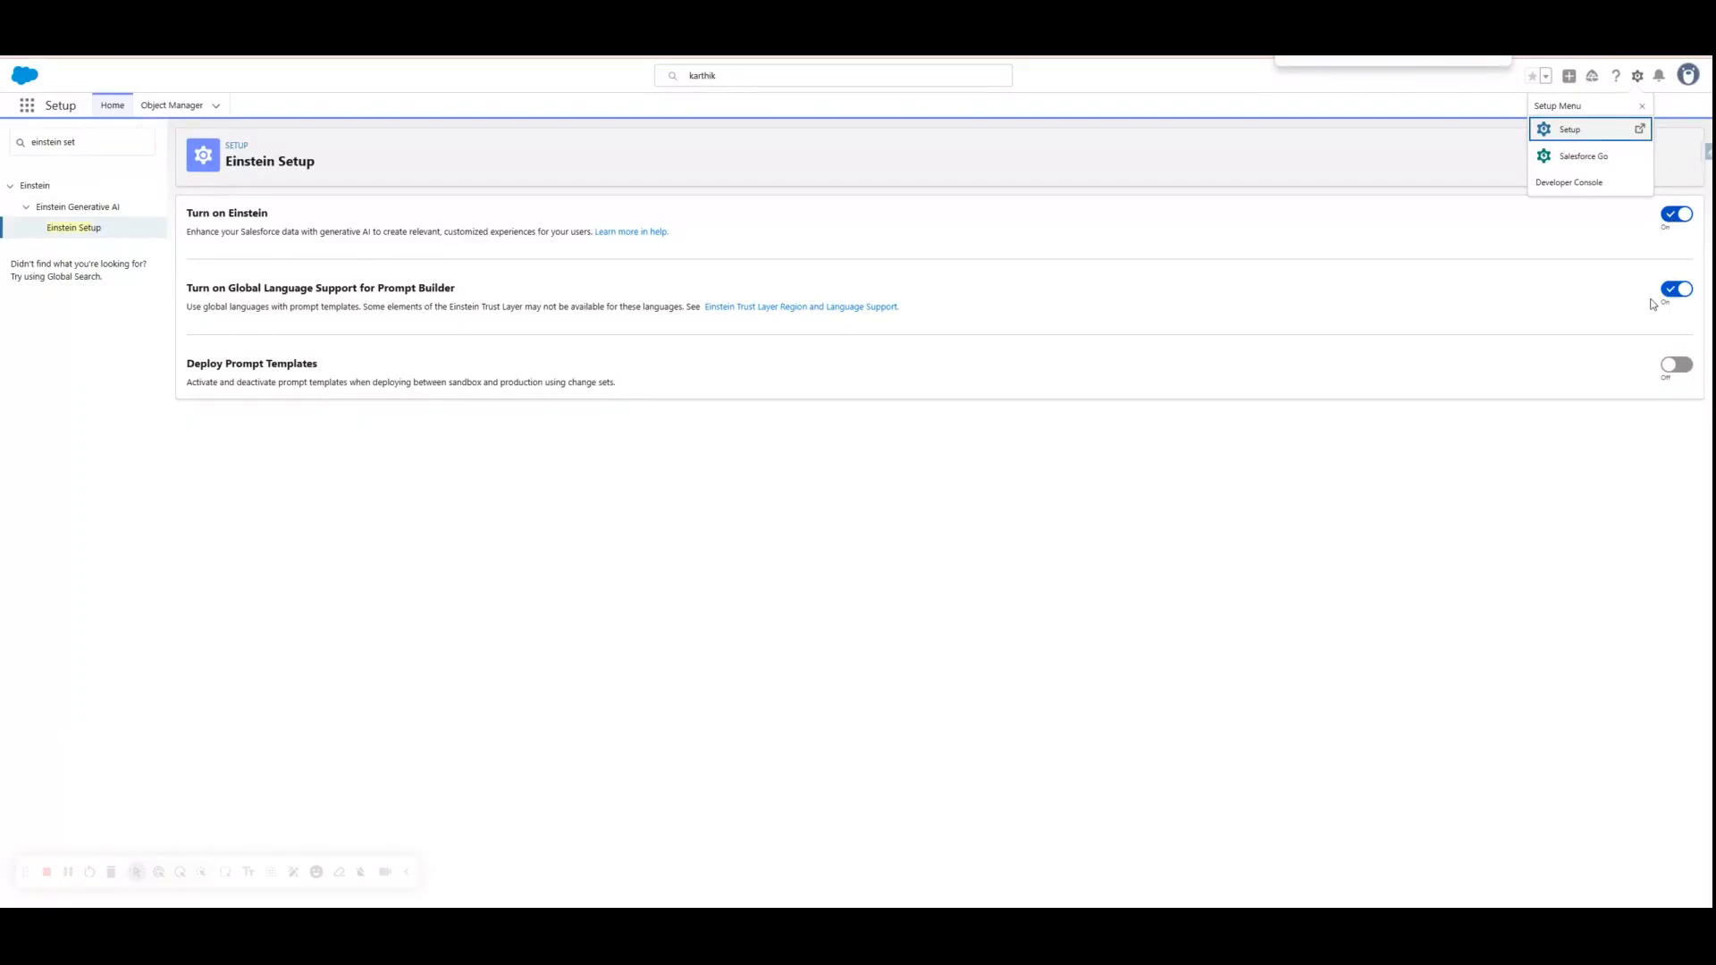
double_click(70, 142)
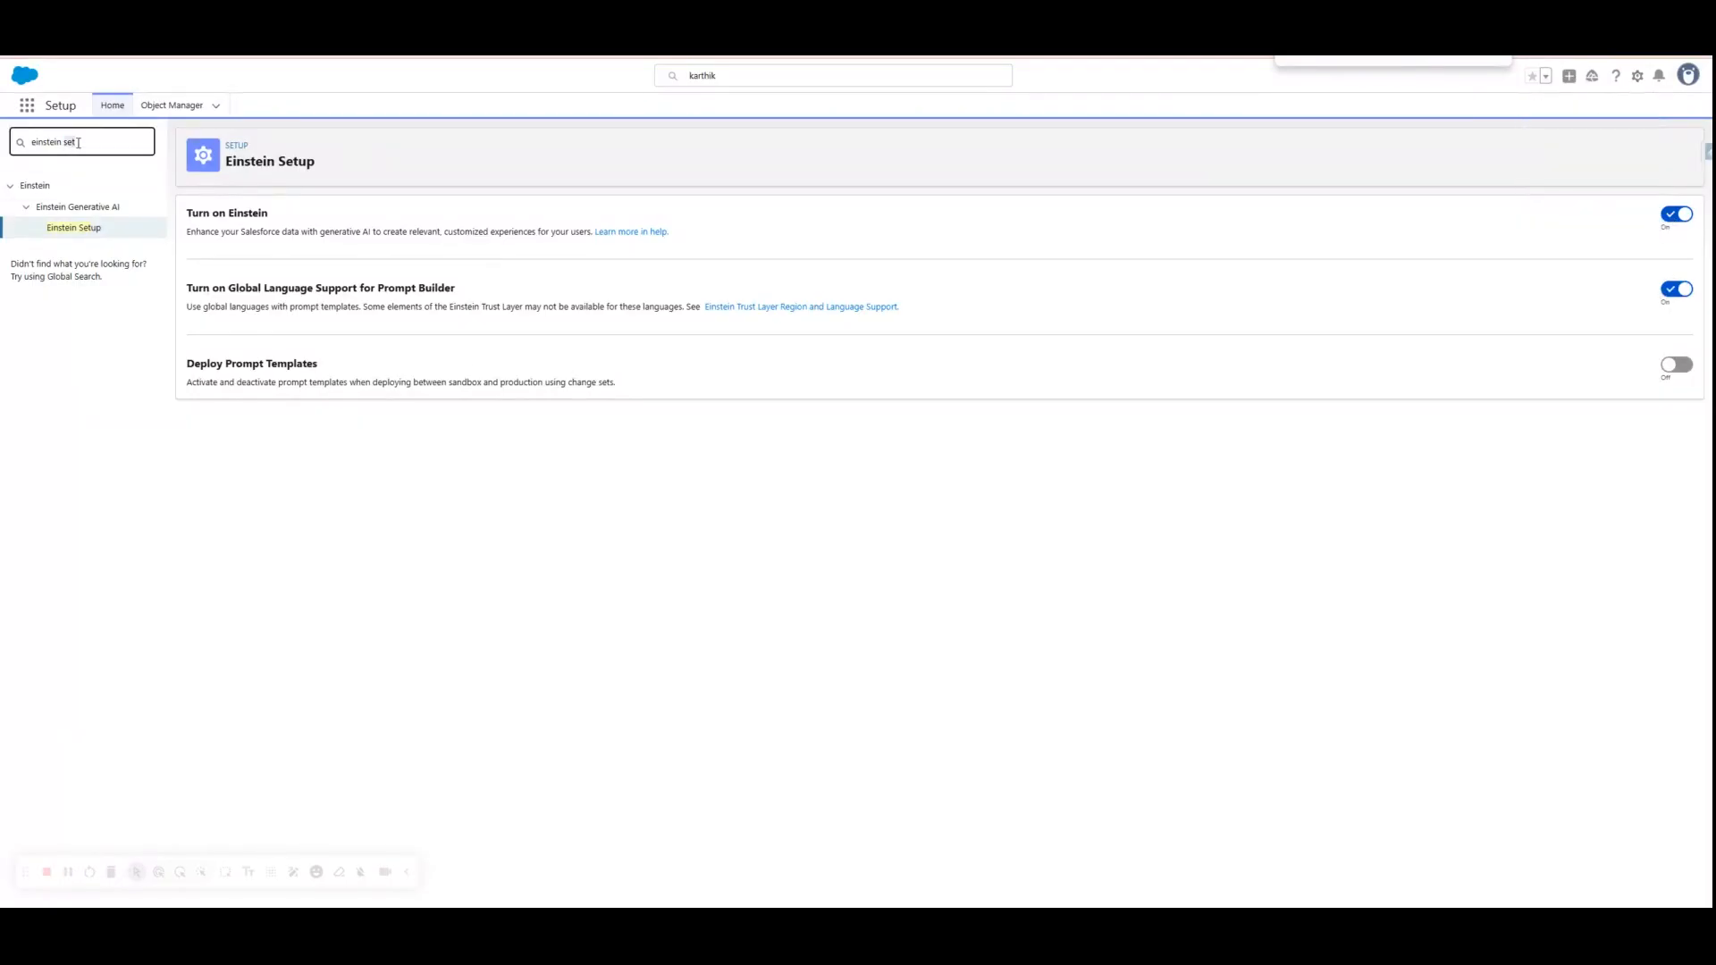
triple_click(78, 143)
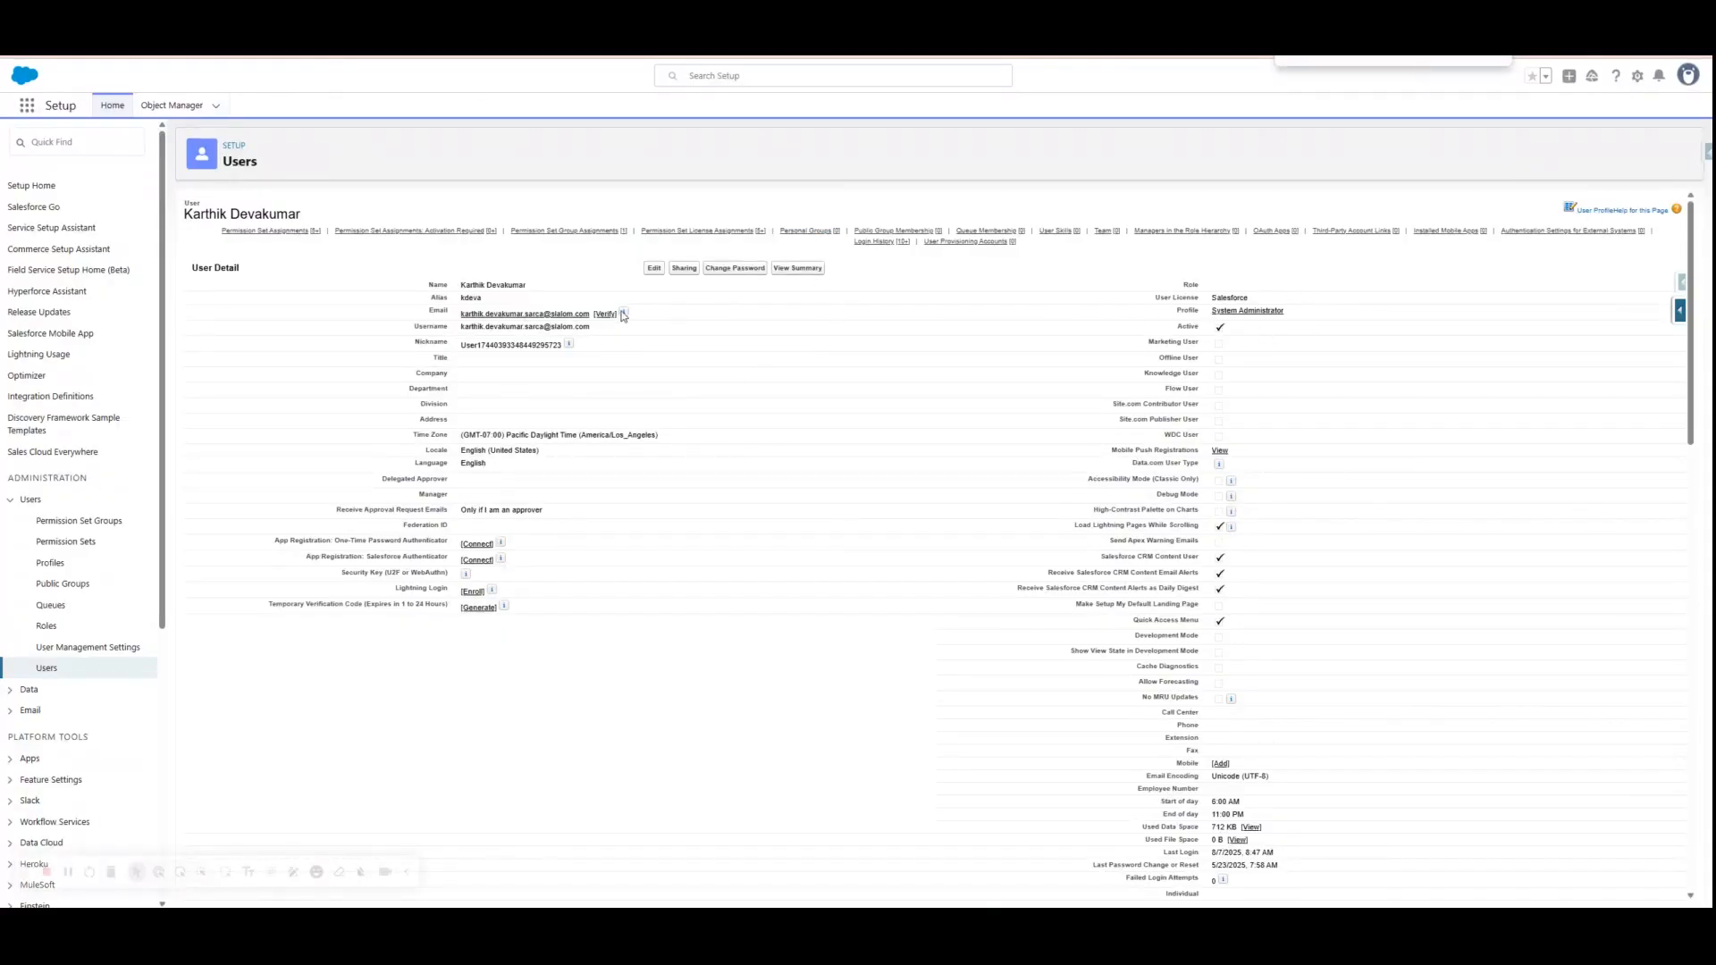
- Open the user's permission set license assignments for editing and find the licenses whose permissions mention "Prompt"
drag(526, 284, 461, 284)
mouse_move(691, 241)
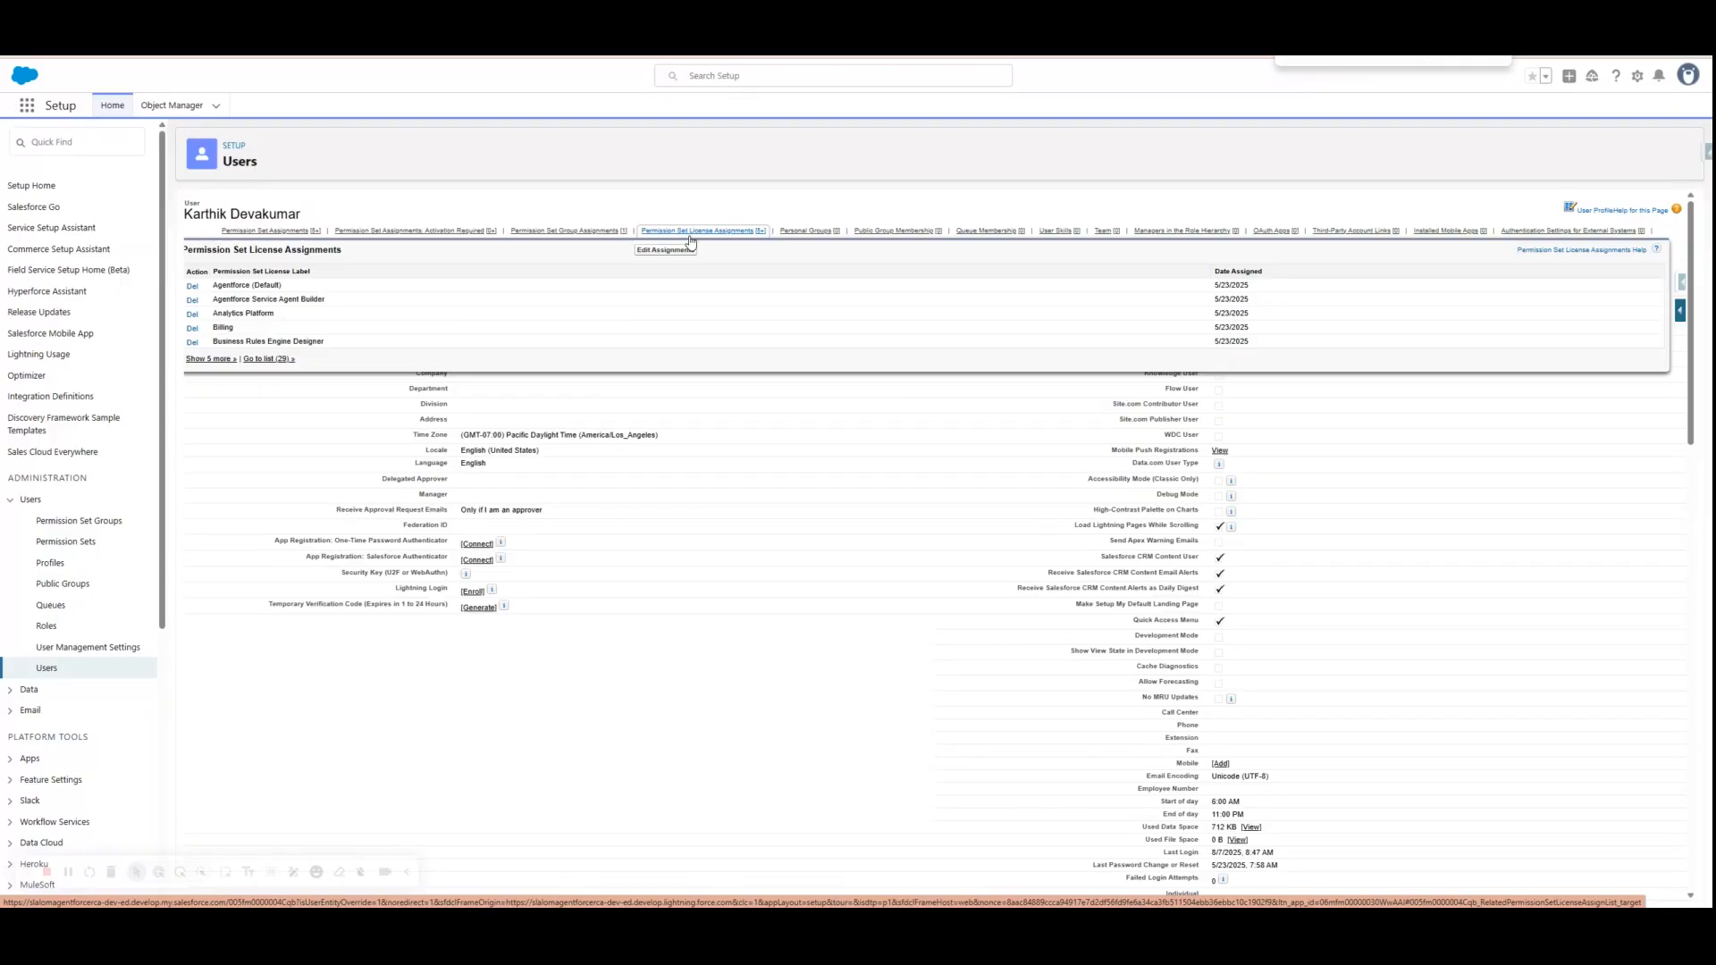
click(686, 251)
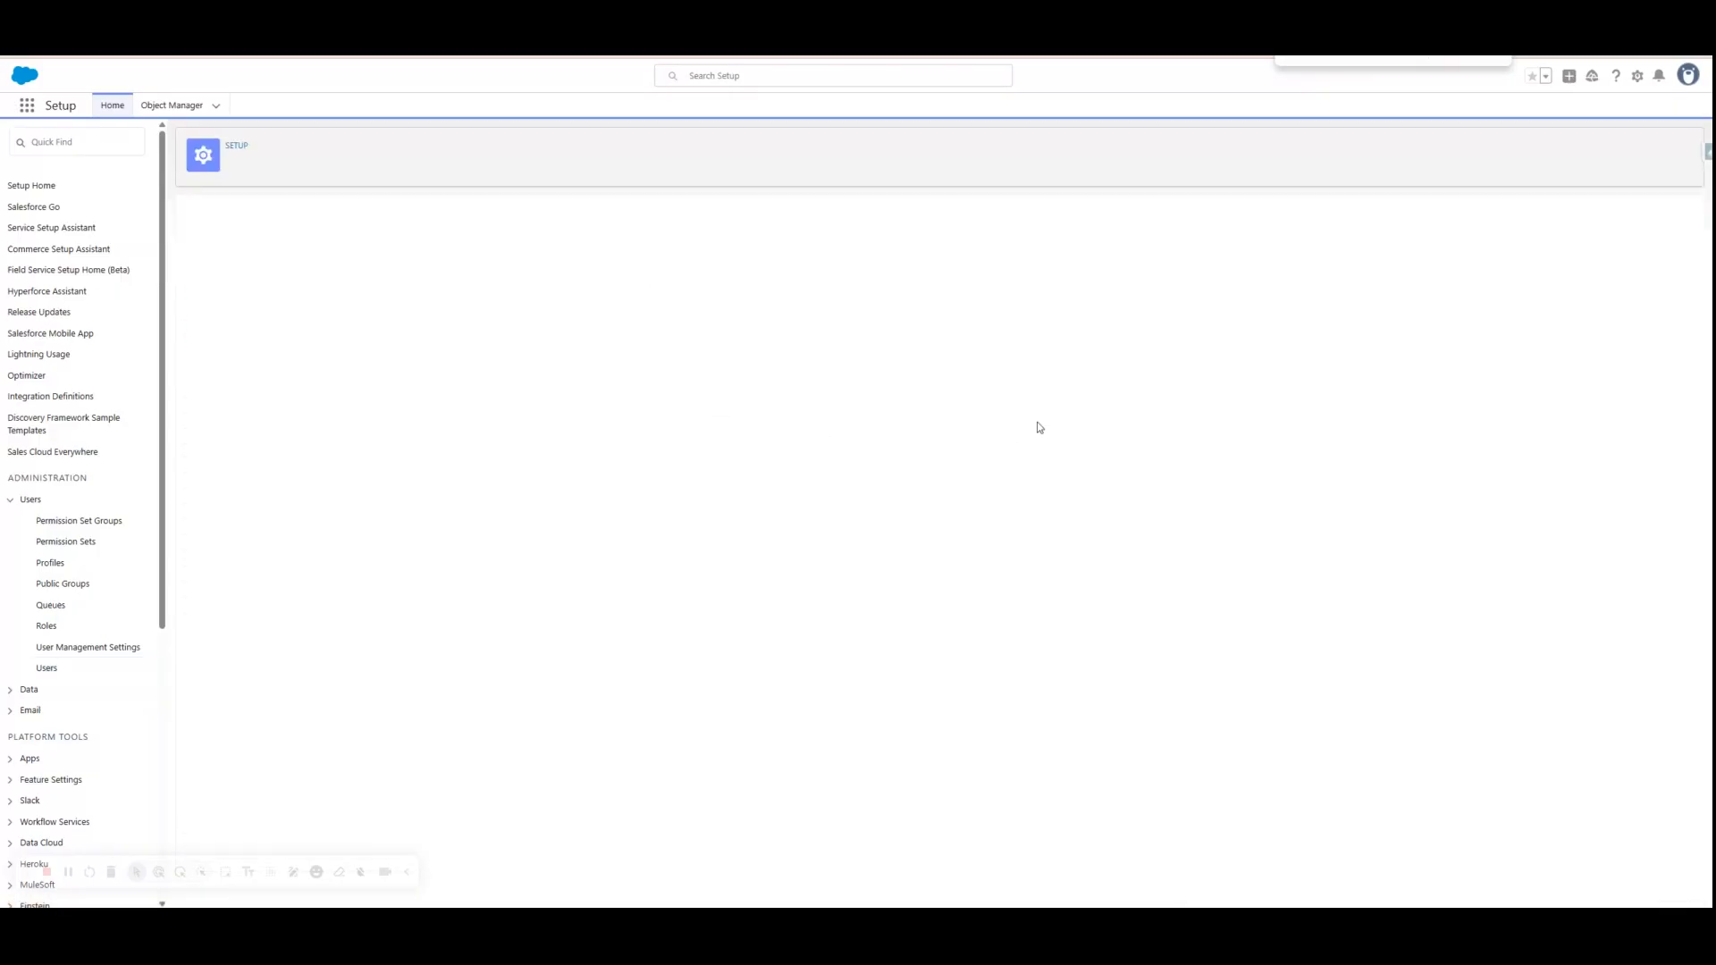
key(Return)
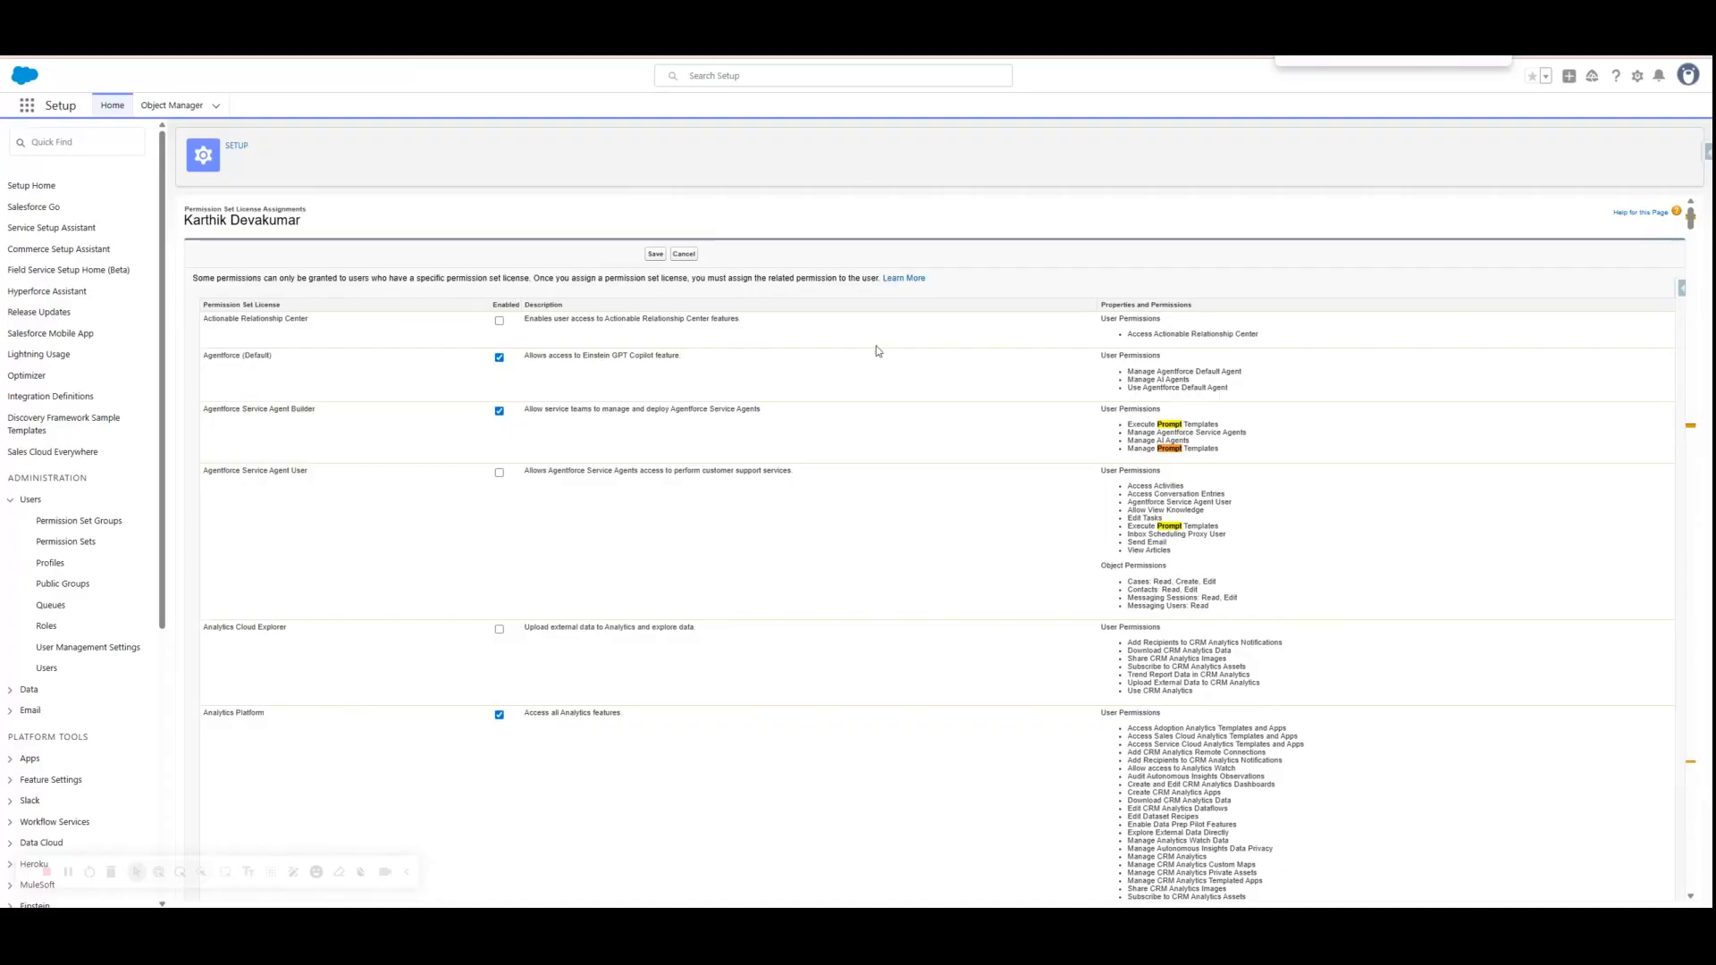
key(Return)
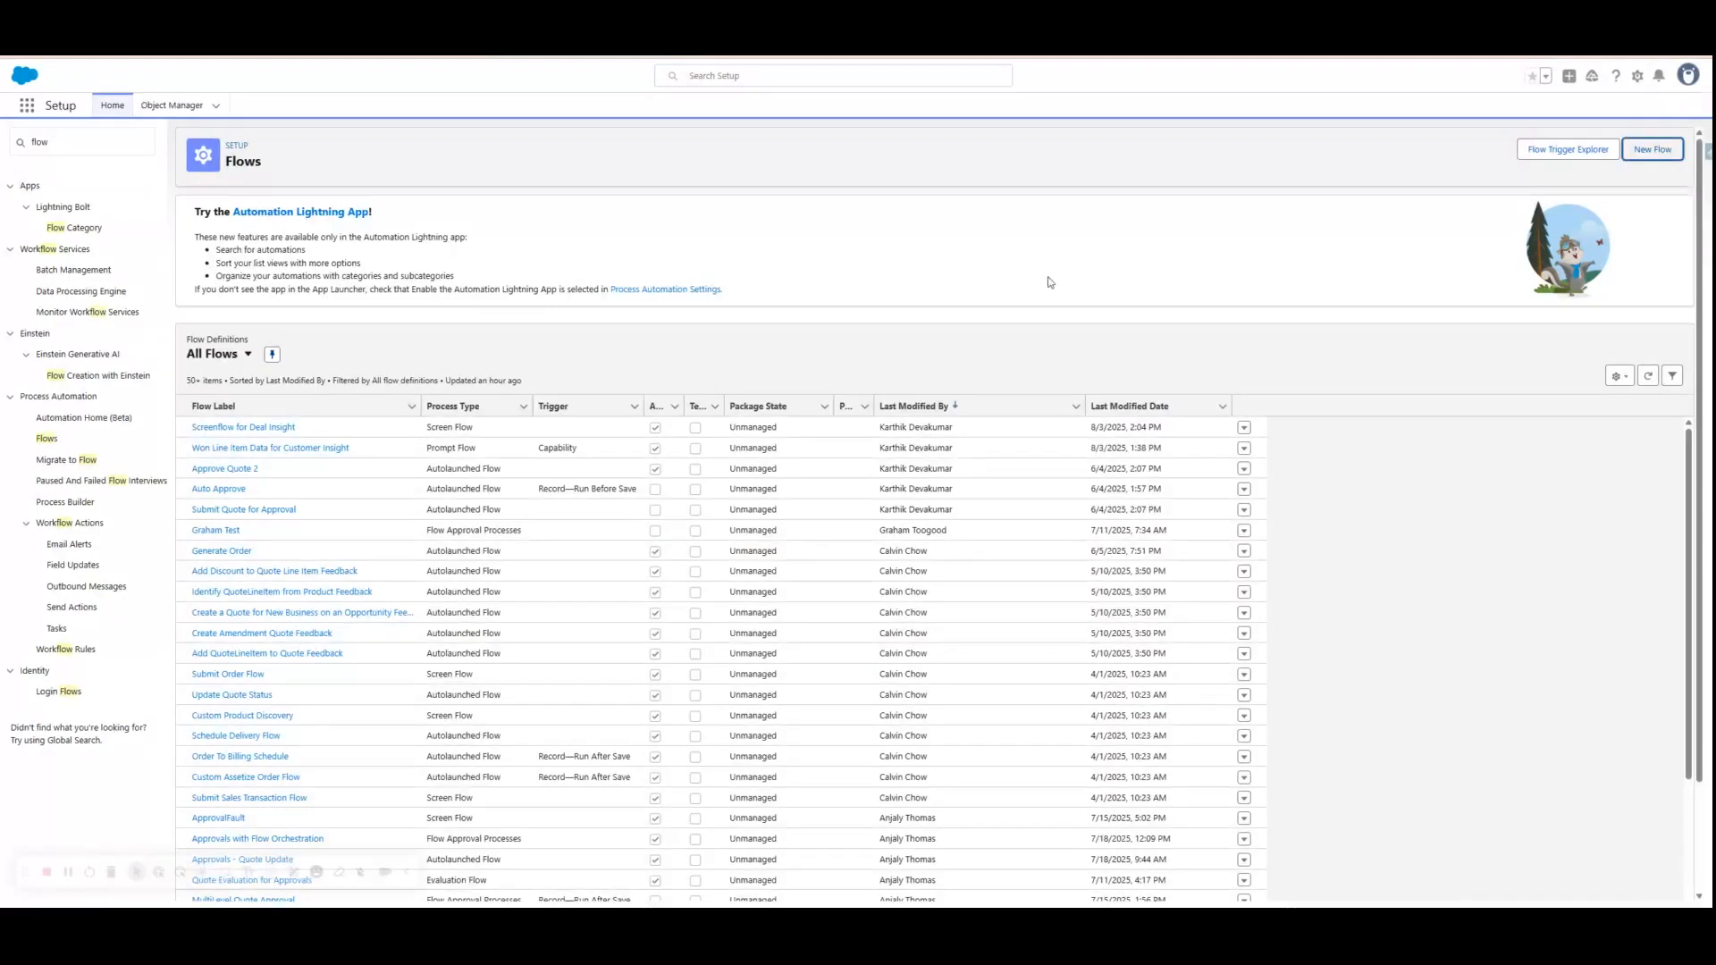
- Start a new Template-Triggered Prompt Flow and set its input type to Automatic Inputs
click(1643, 150)
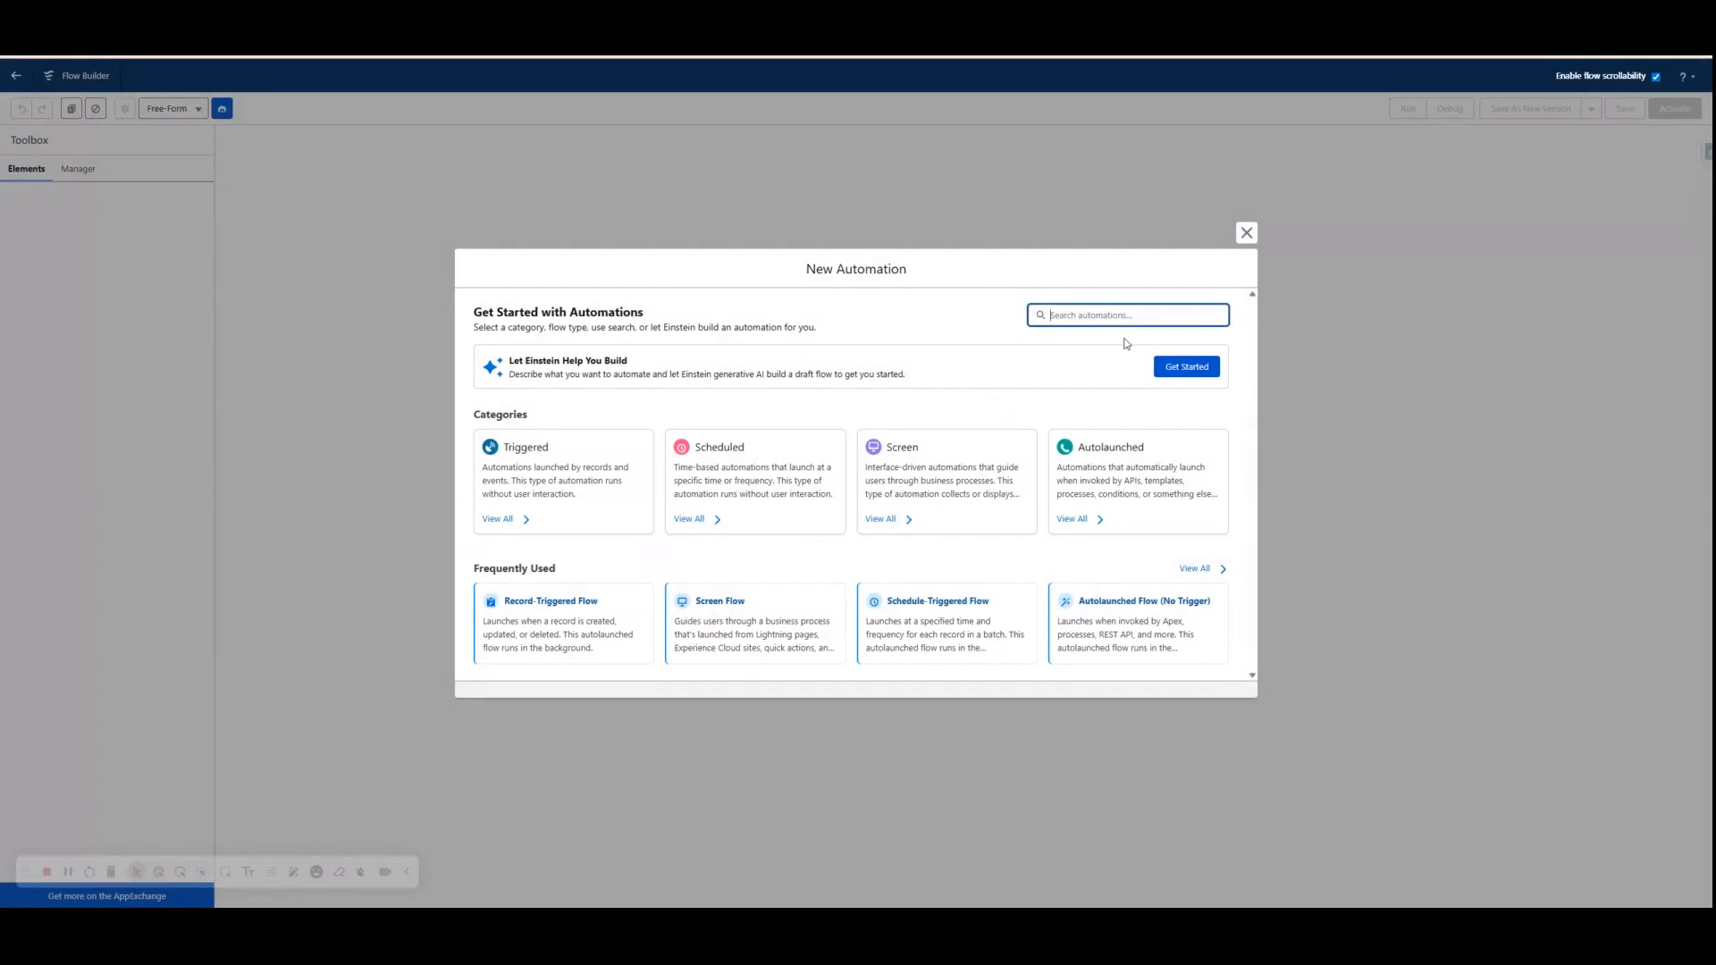
text(temp)
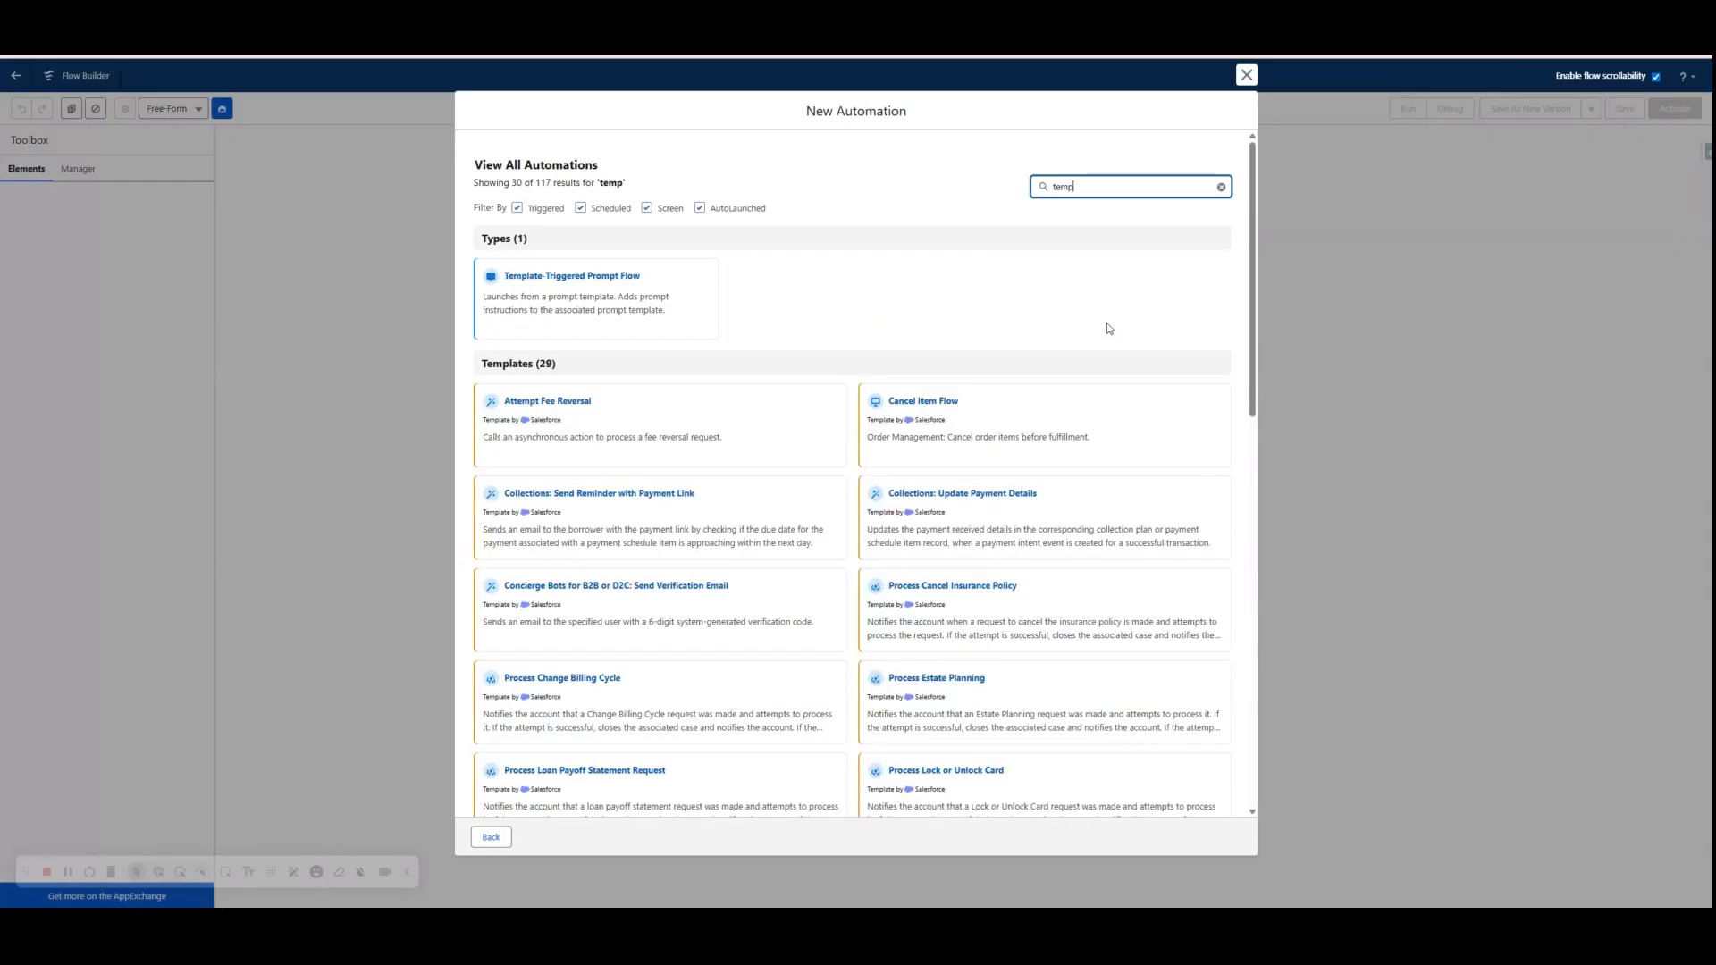
text(late)
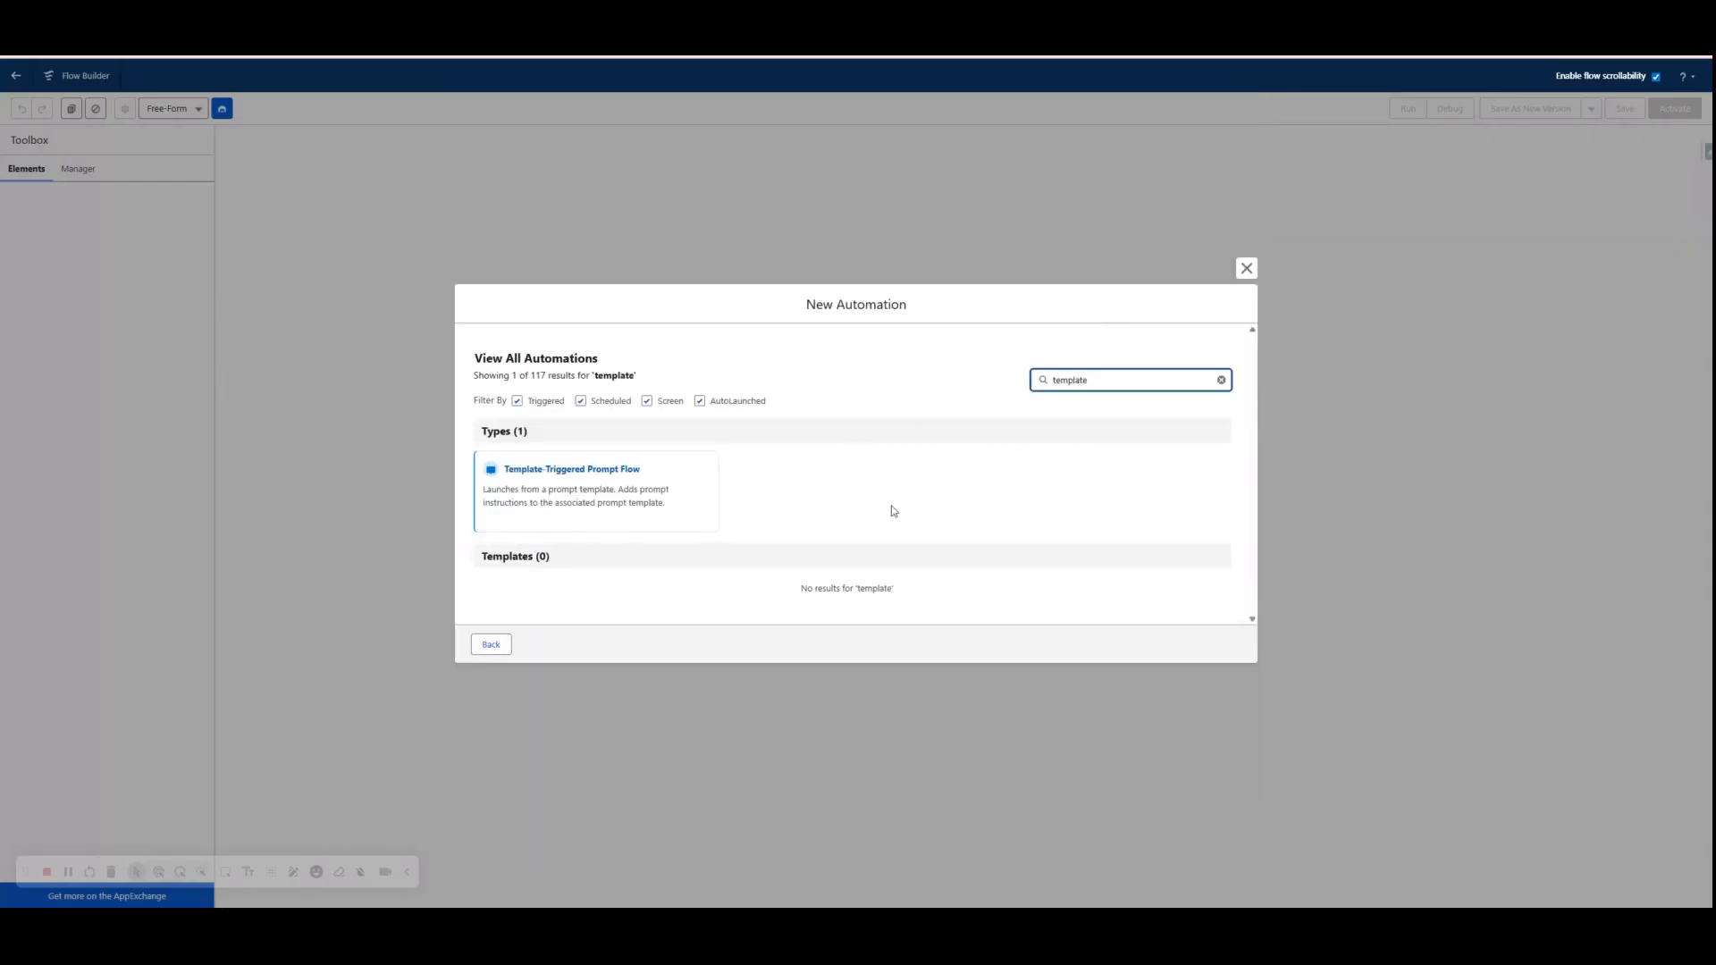
click(624, 505)
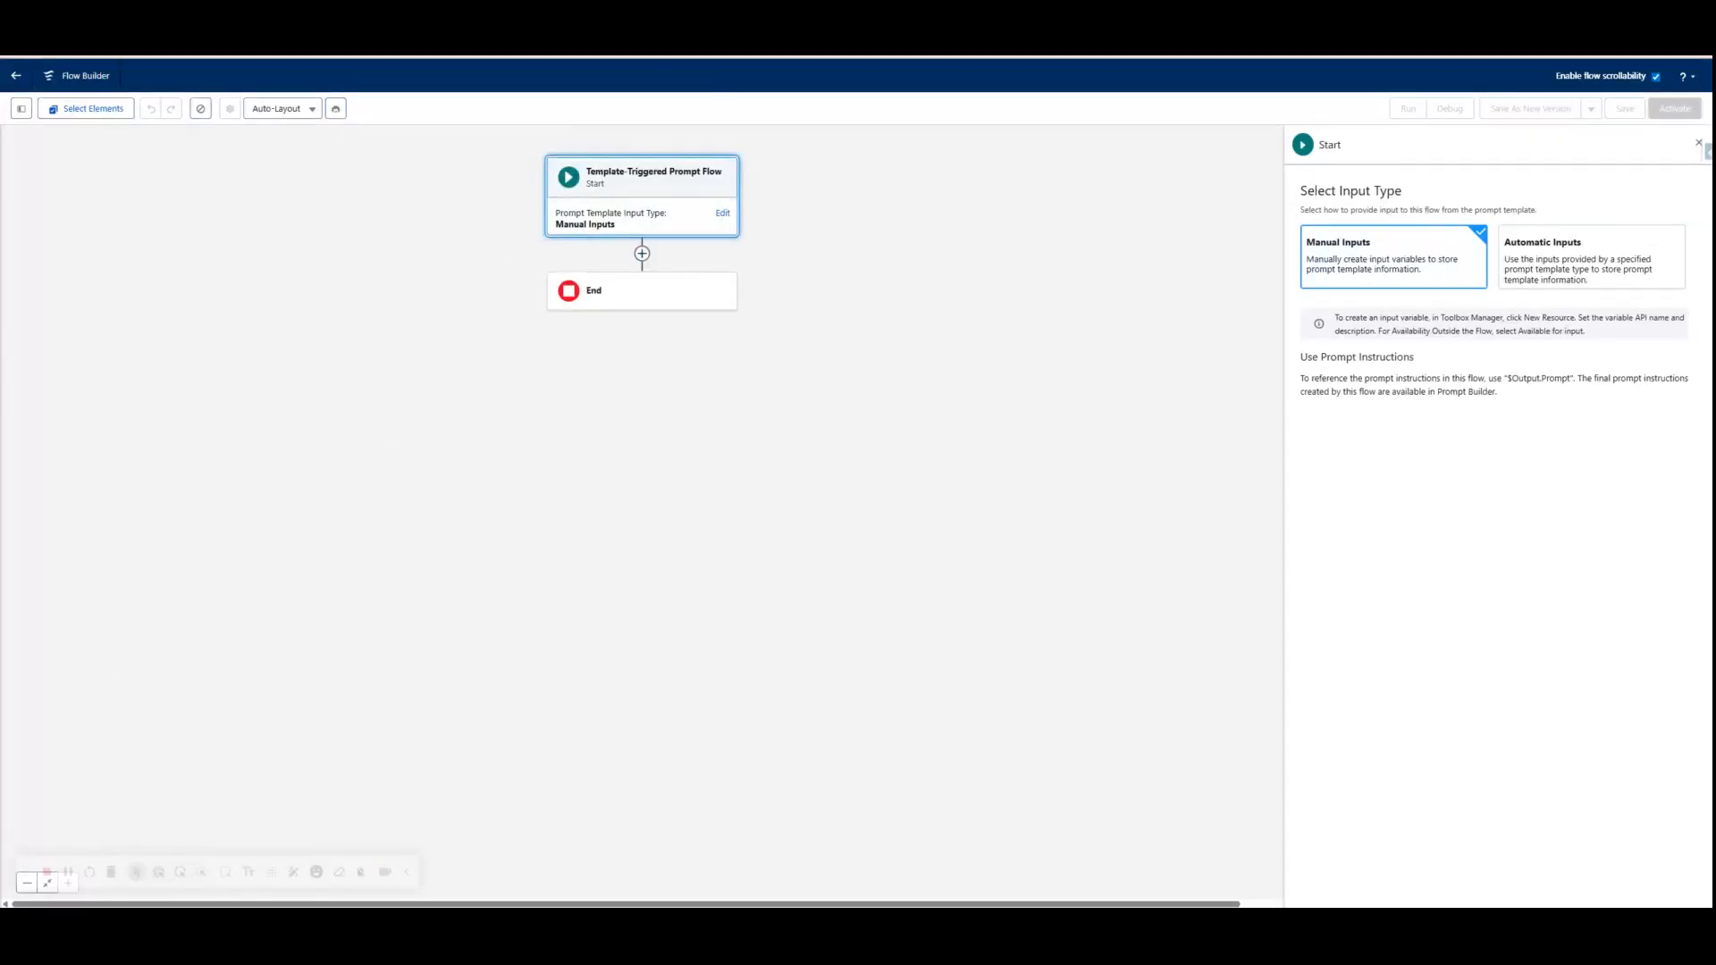
click(1586, 247)
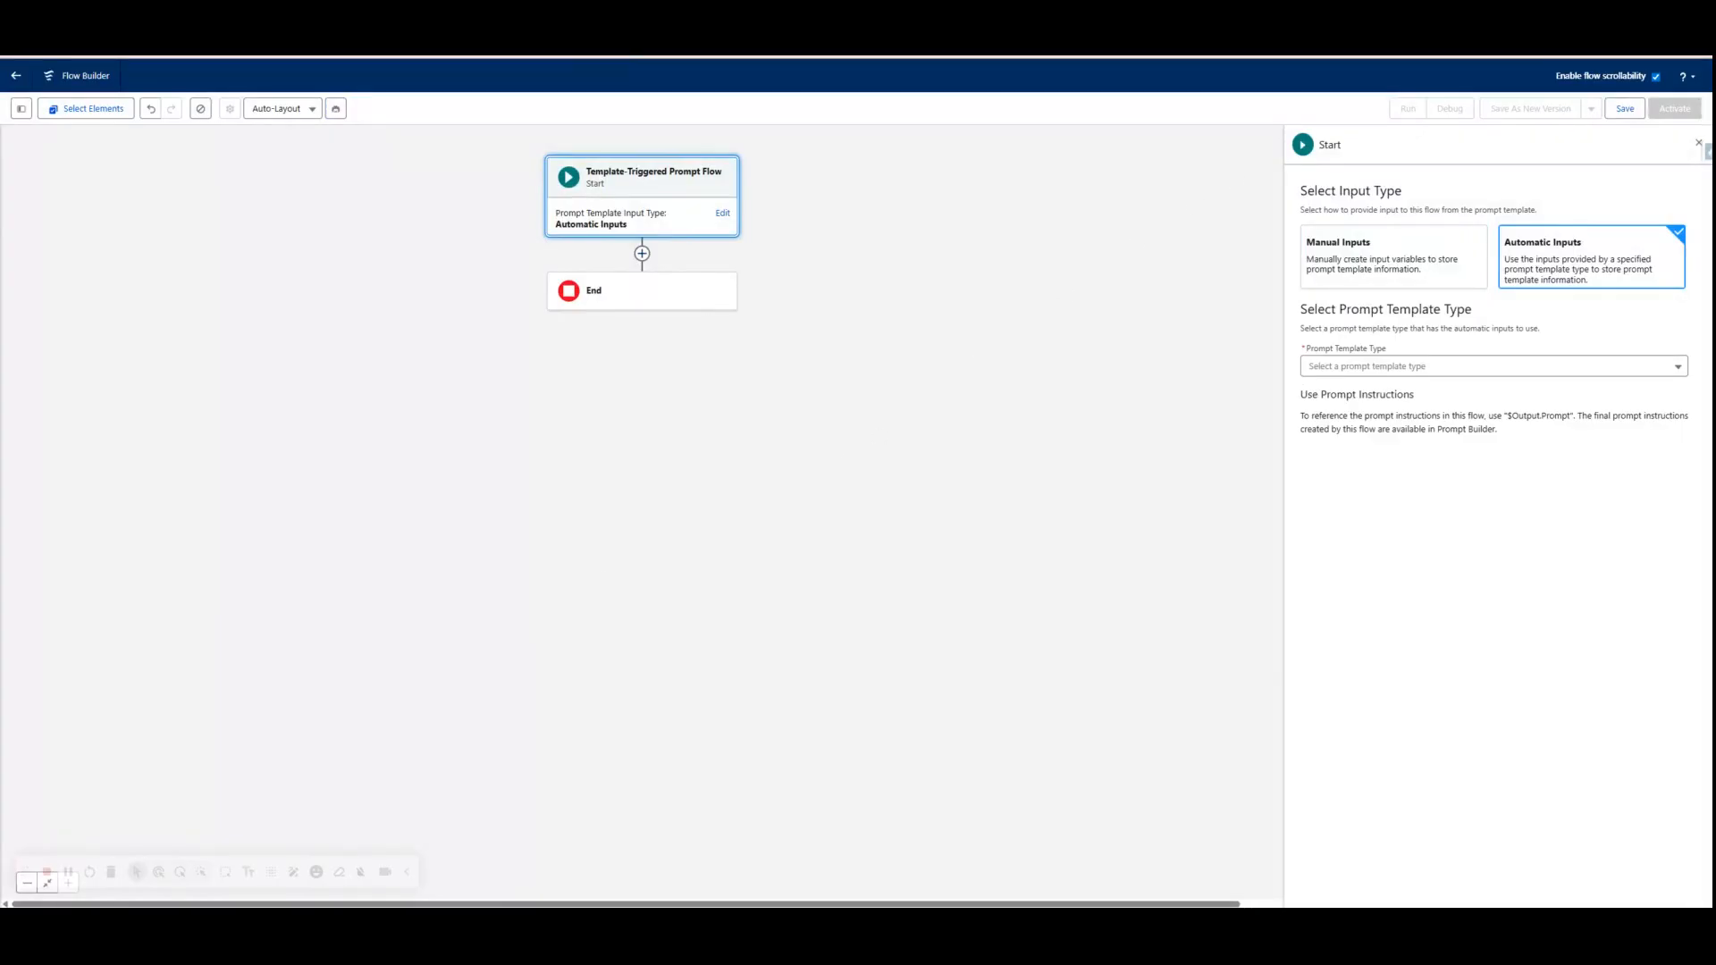
- In the Won Line Item Data for Customer Insight flow, choose Record Summary Template Capability as the Start element's prompt template type
key(ctrl+z)
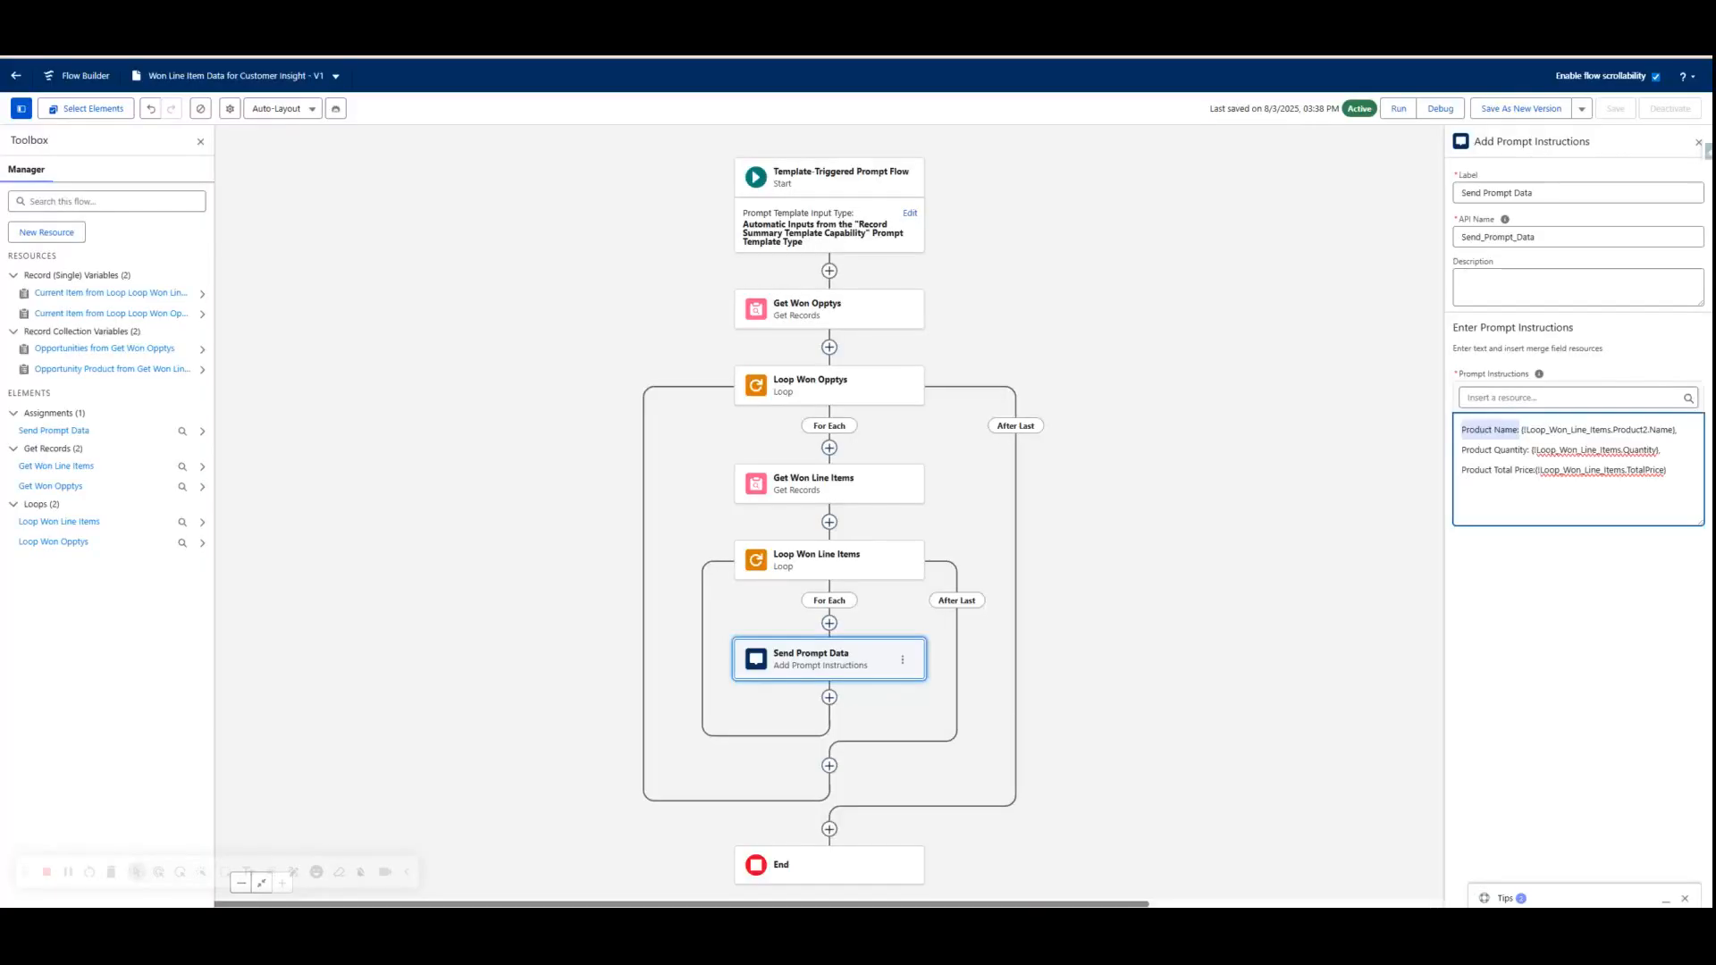
drag(1179, 416, 1112, 425)
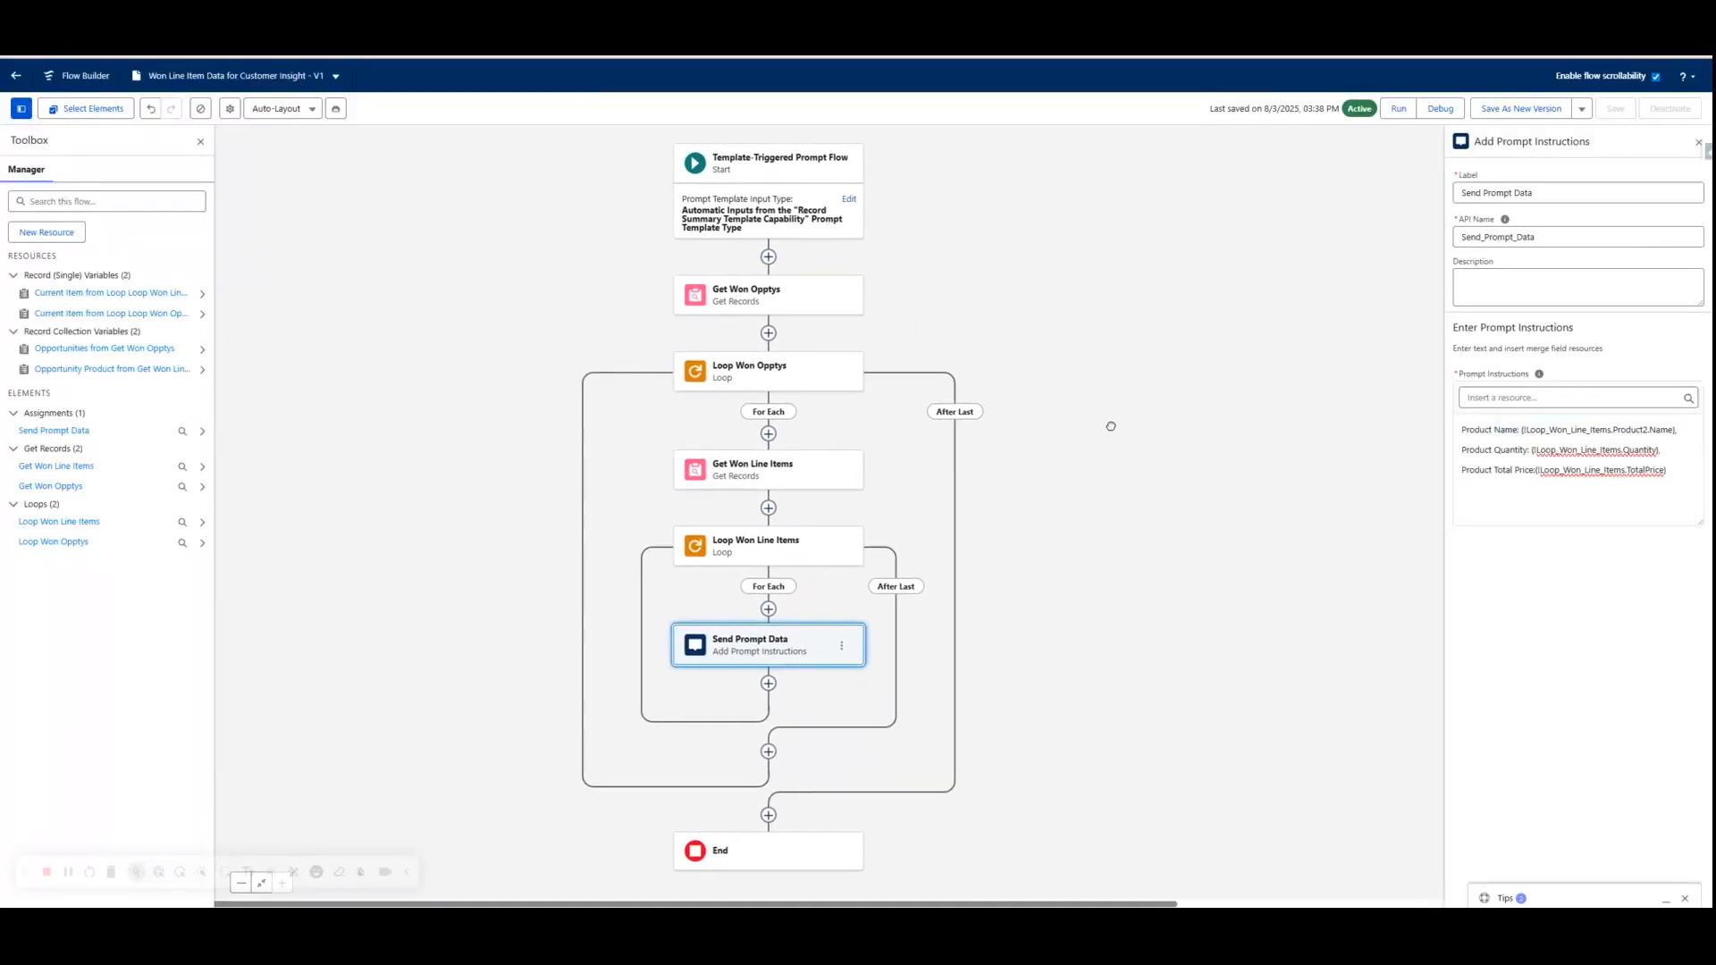
click(755, 187)
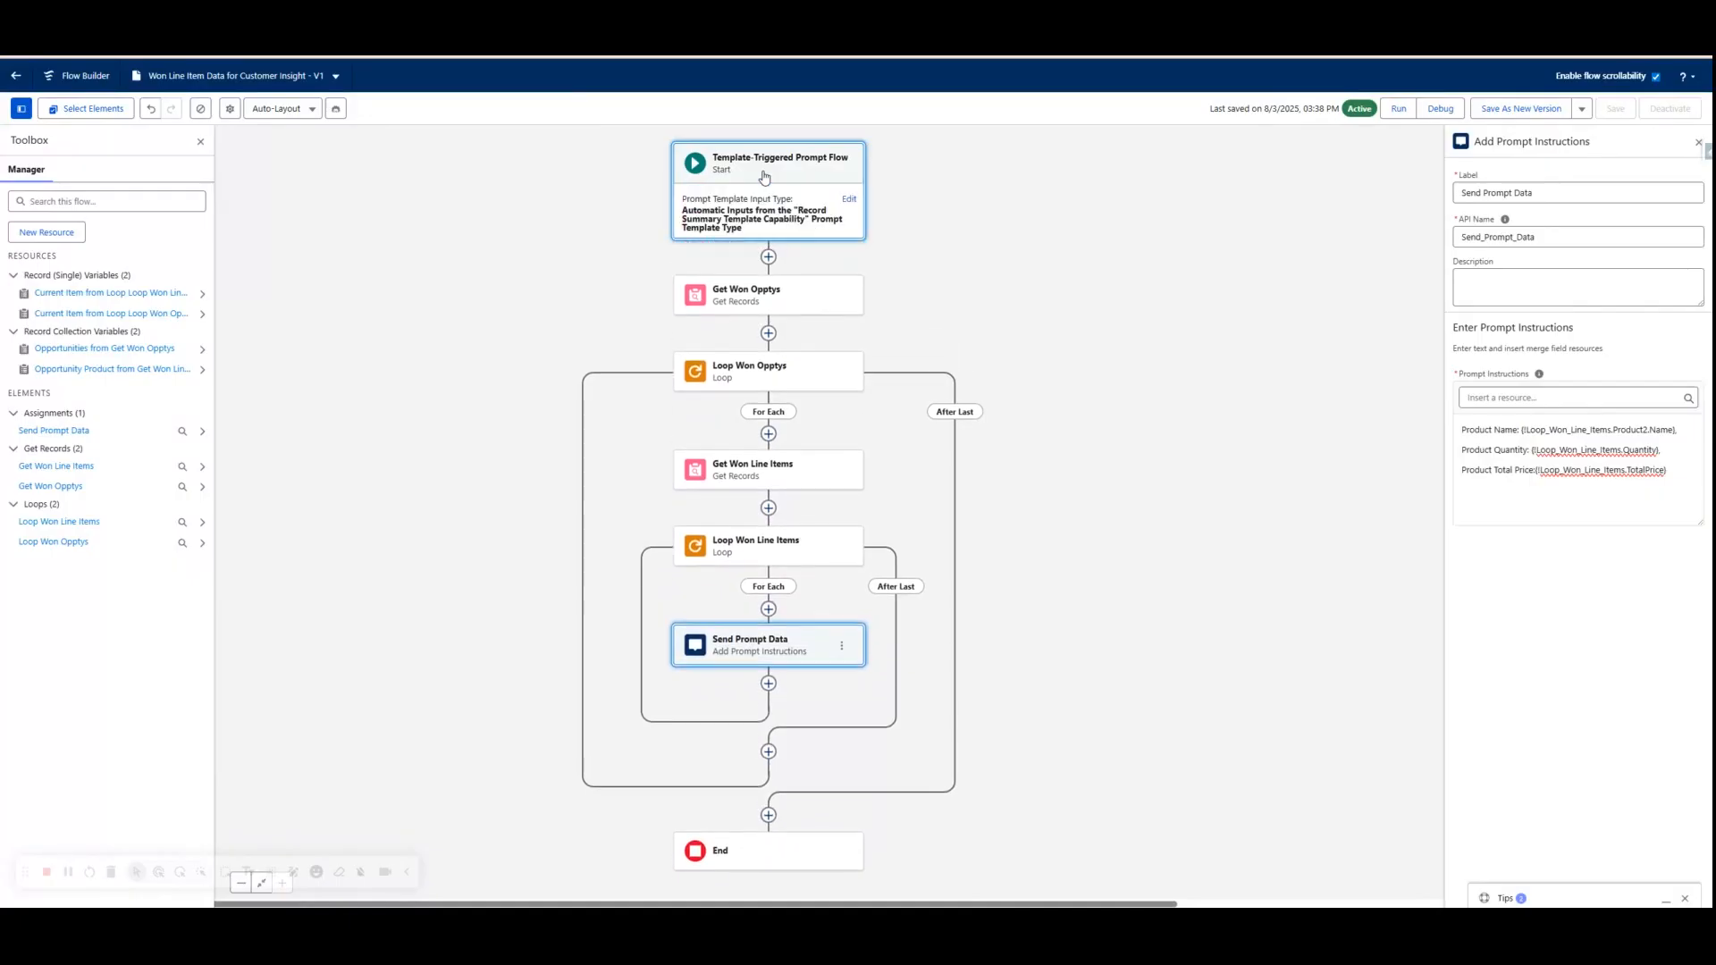
click(840, 190)
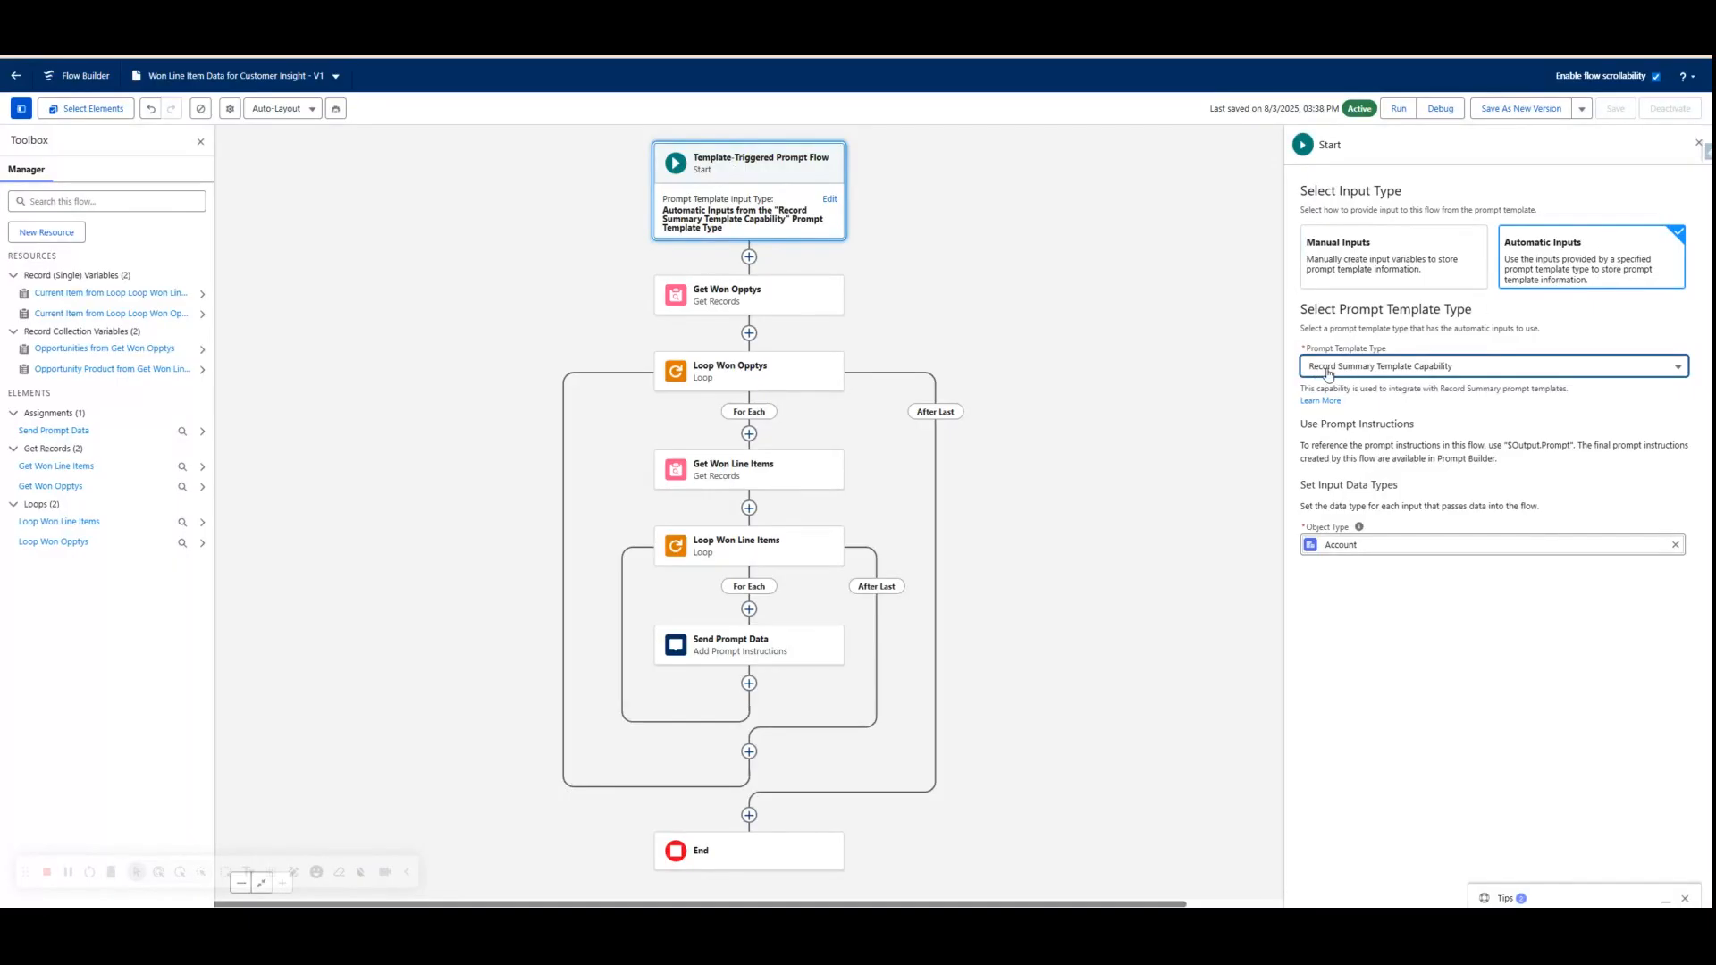
click(1329, 374)
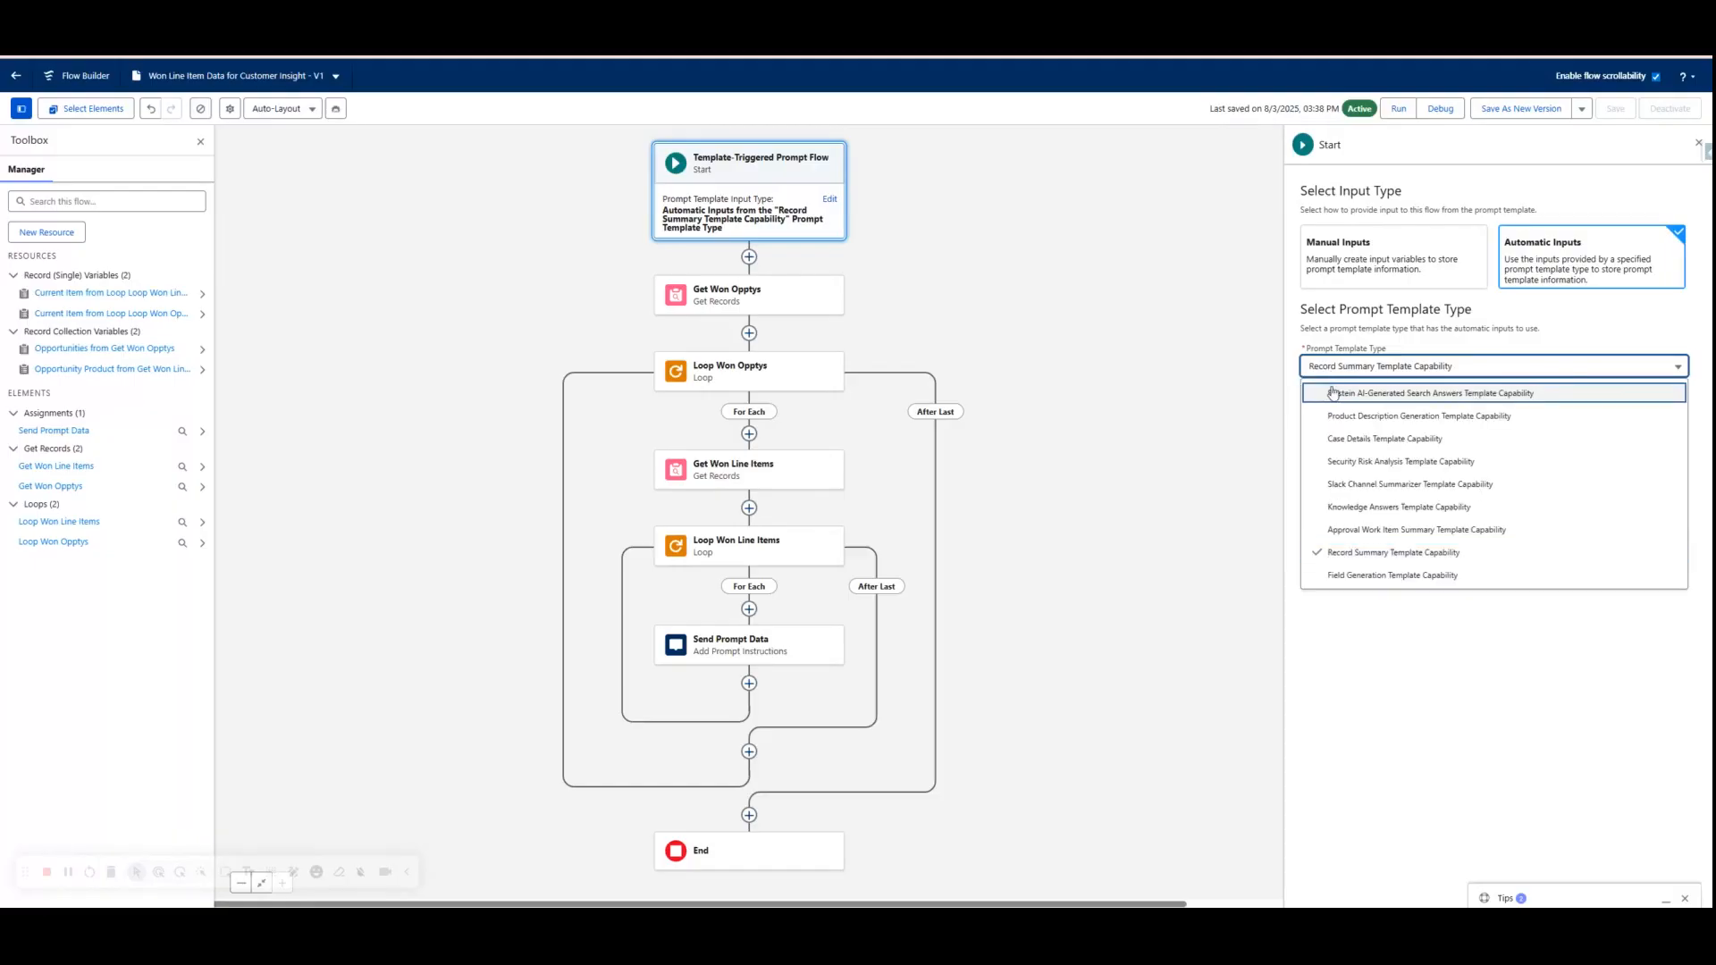
click(1367, 554)
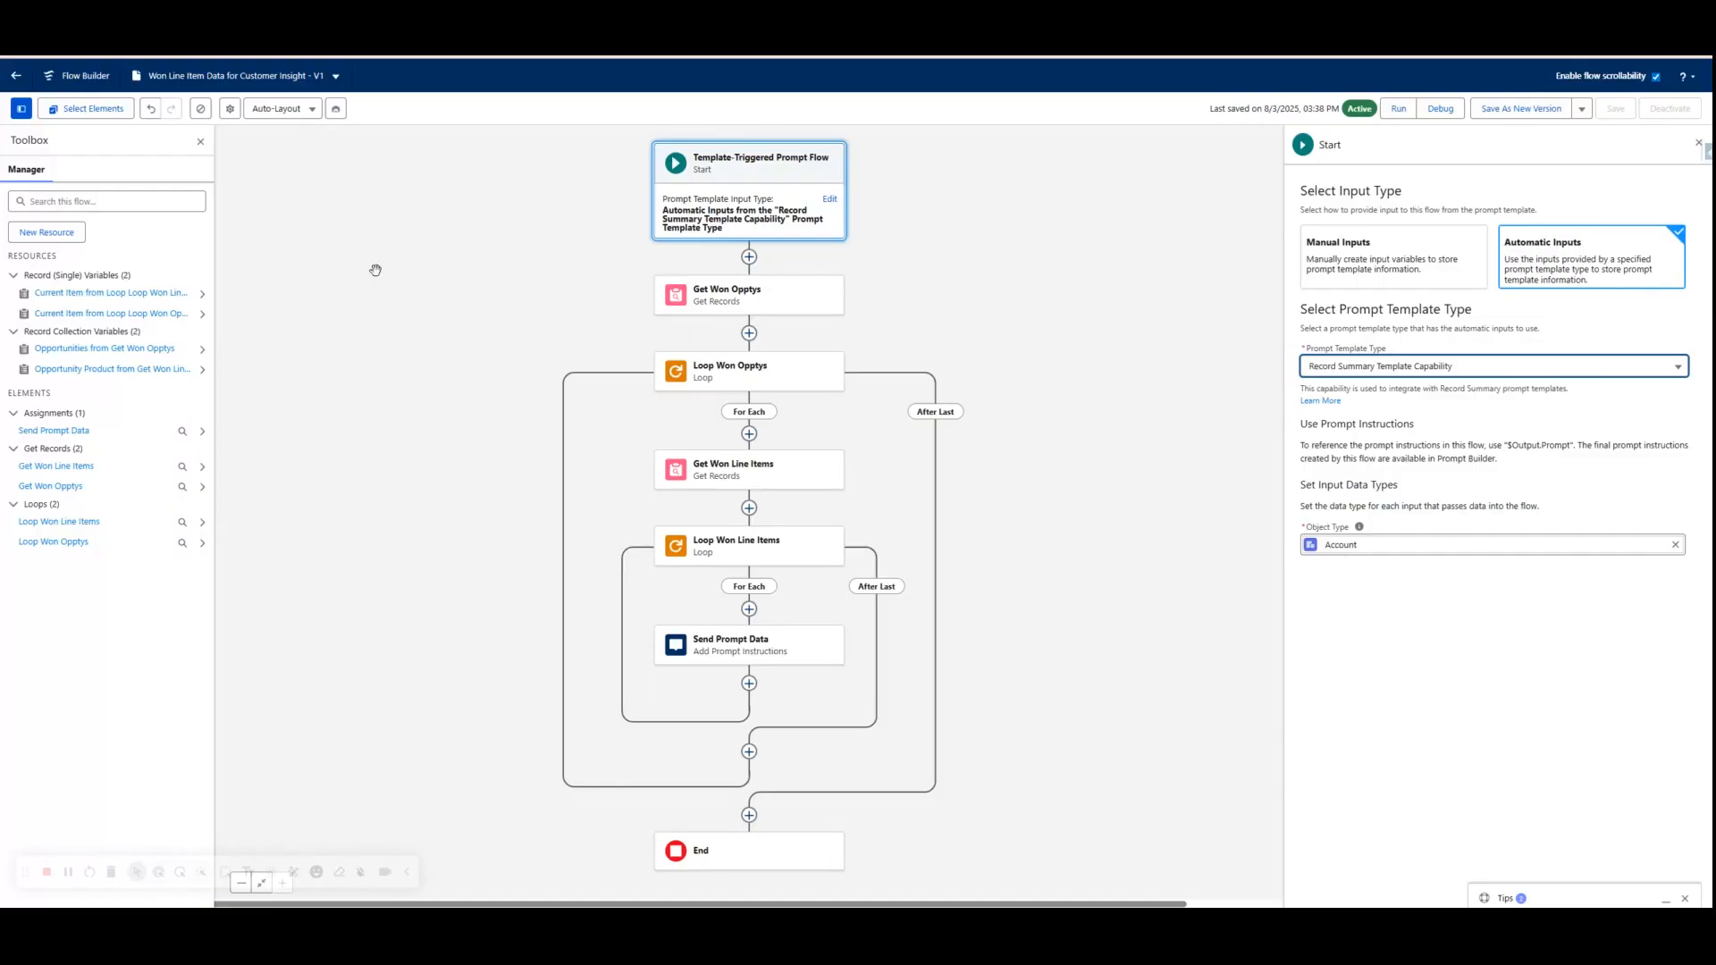
- In Get Won Opptys, re-enter the Account ID condition's value as Account ID from the Account prompt template input
click(788, 298)
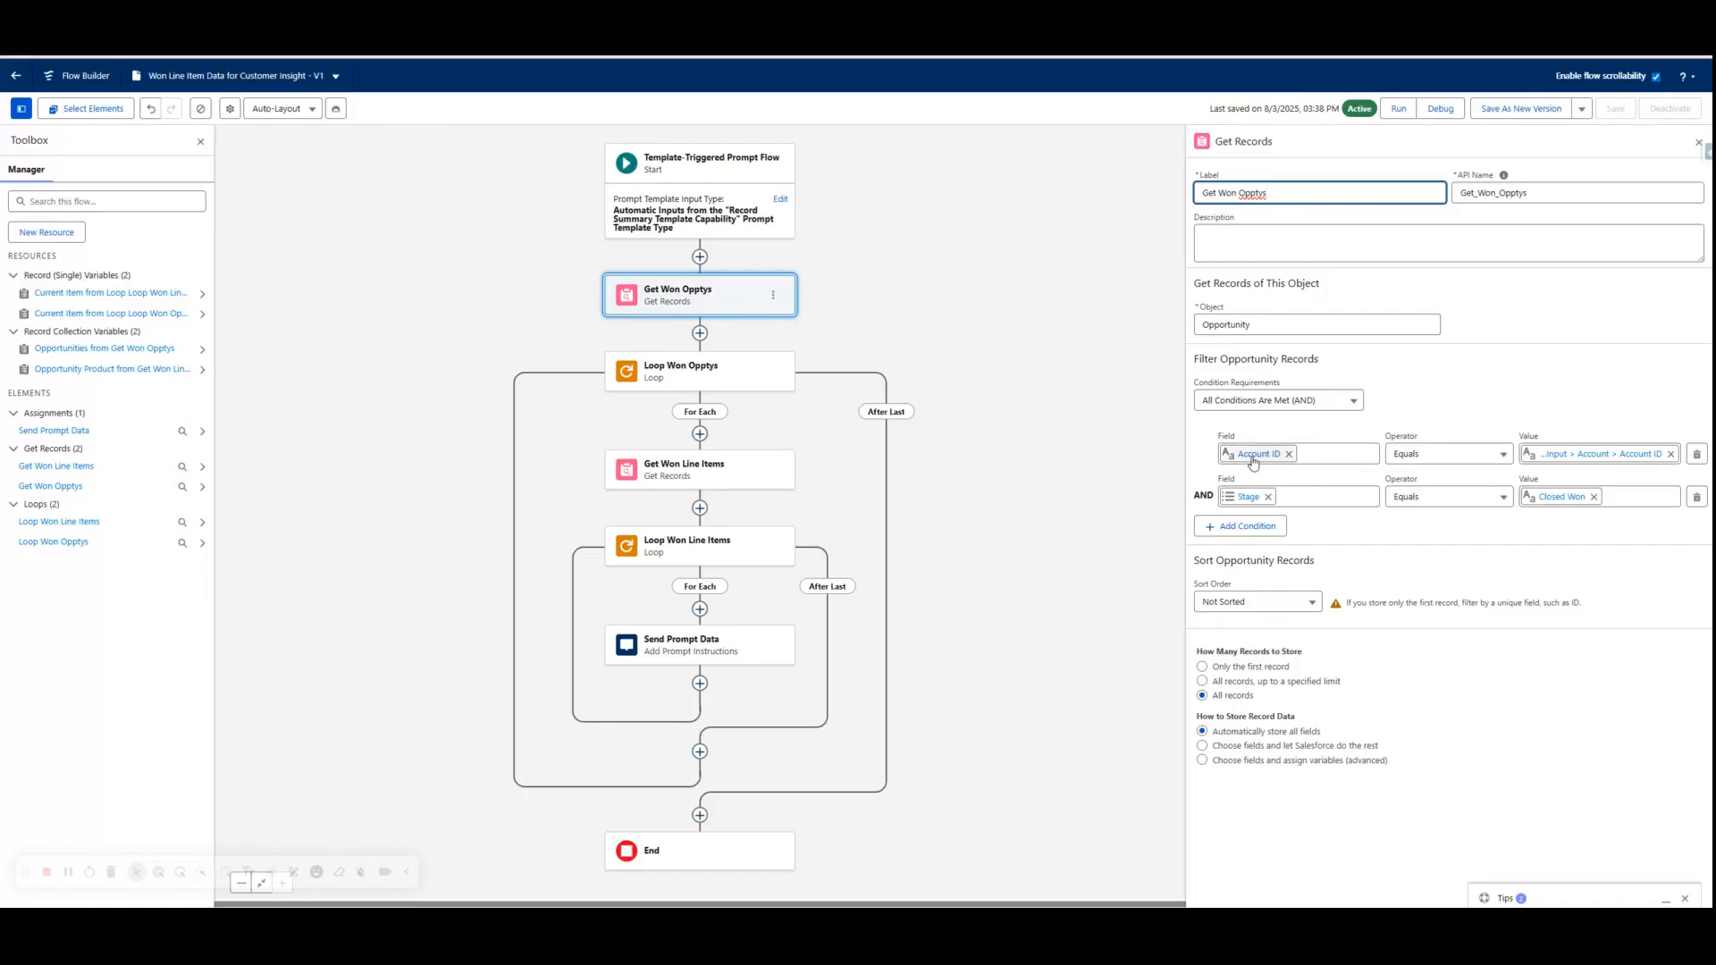
click(1560, 456)
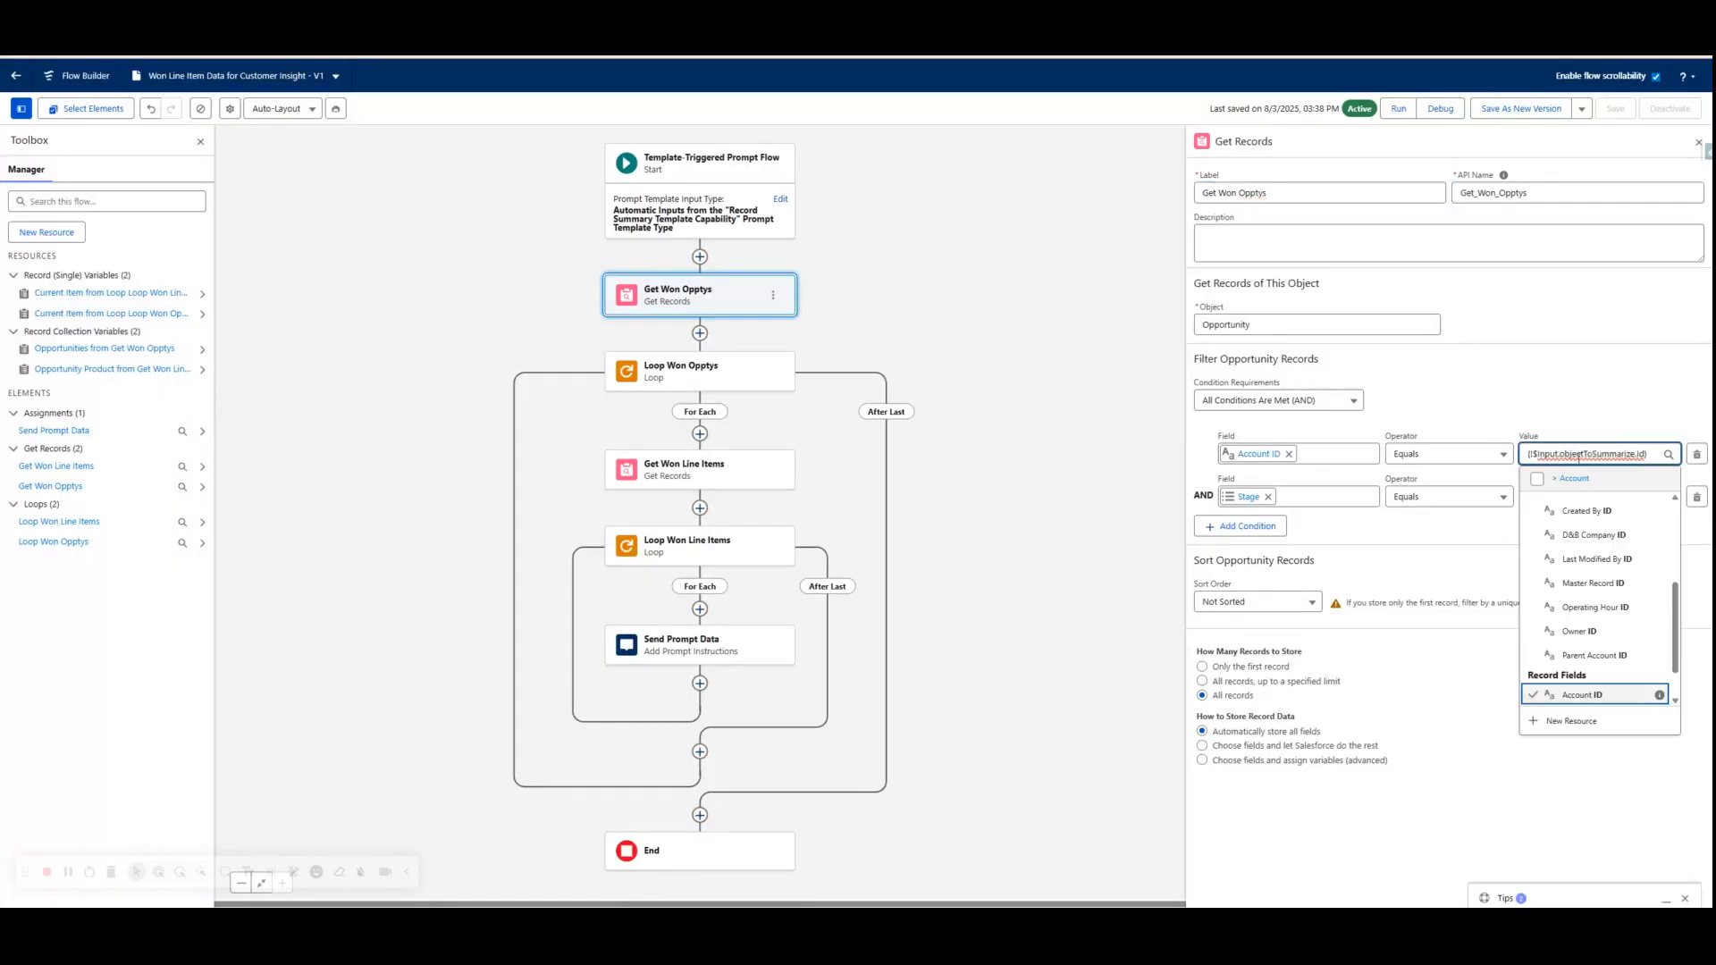
drag(1653, 456, 1453, 482)
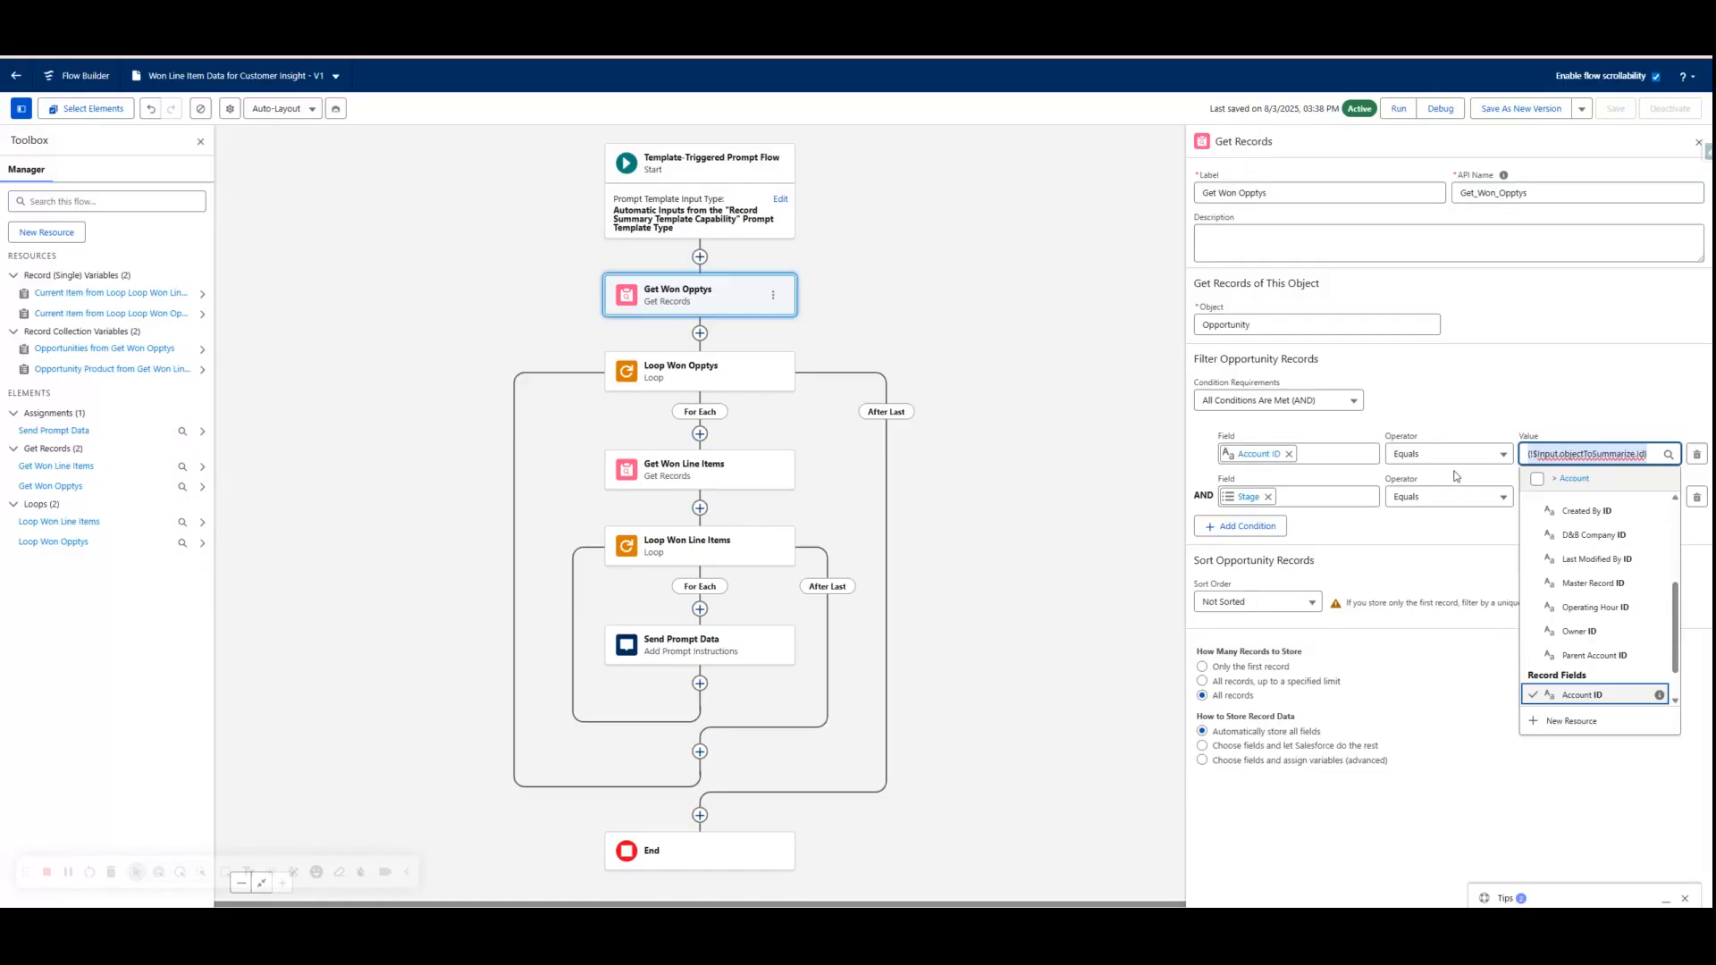
key(BackSpace)
scroll(1617, 565, down, 3)
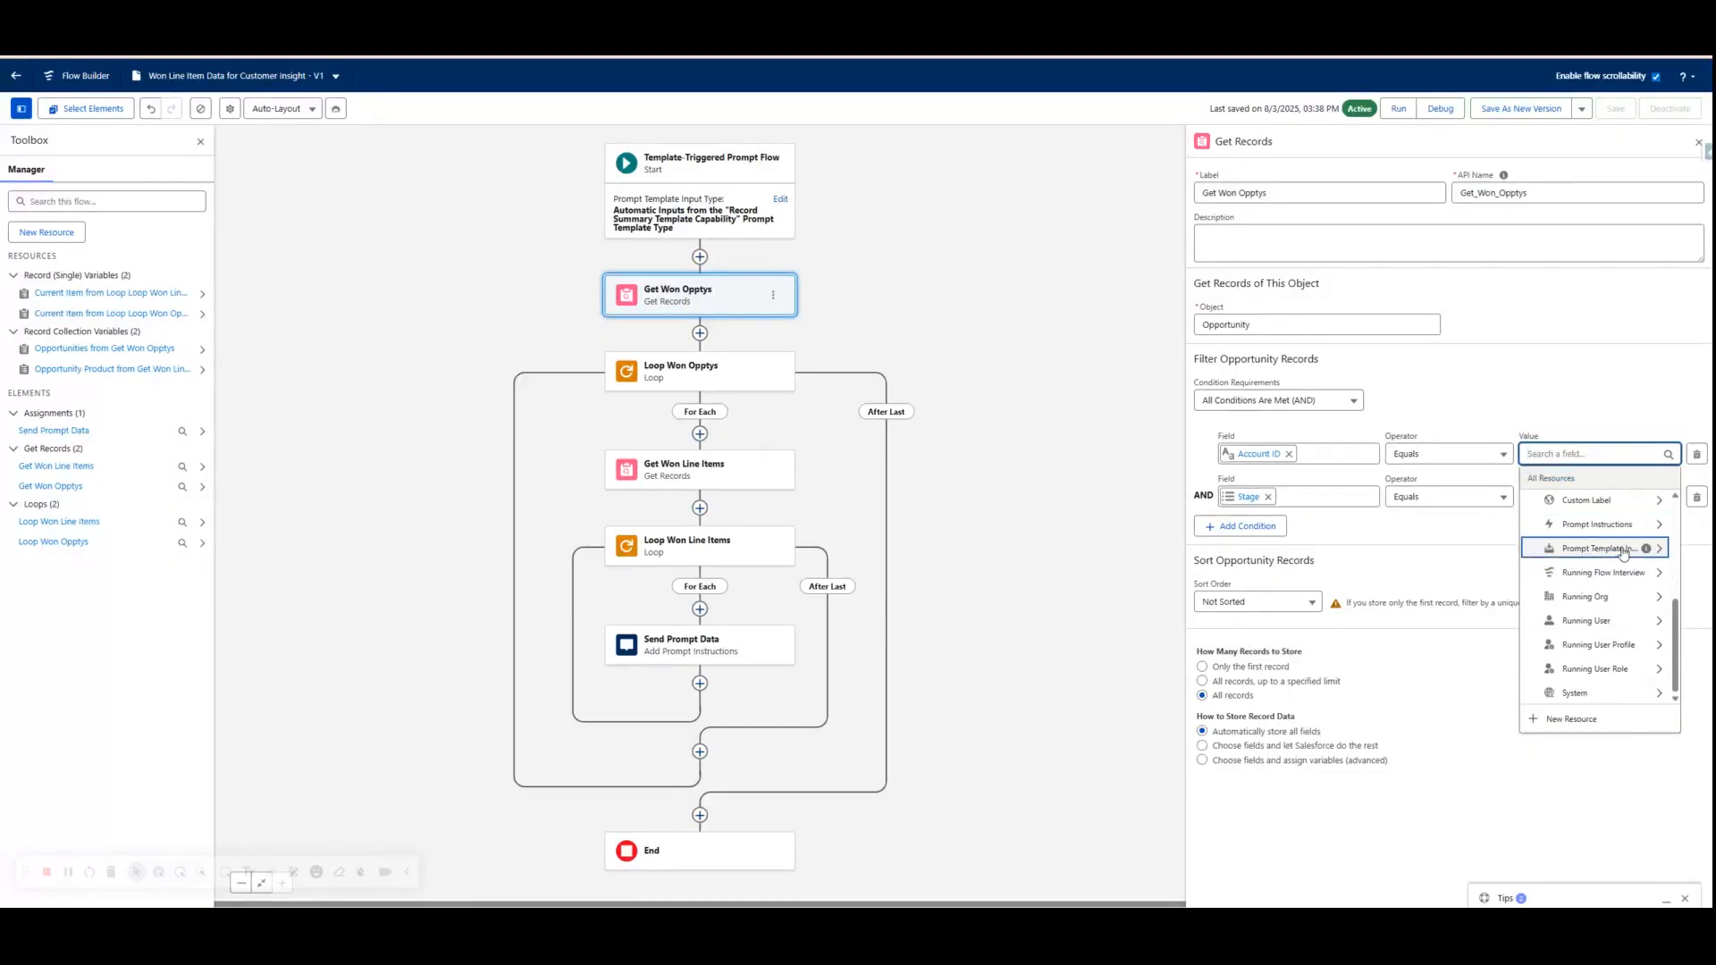
click(1662, 550)
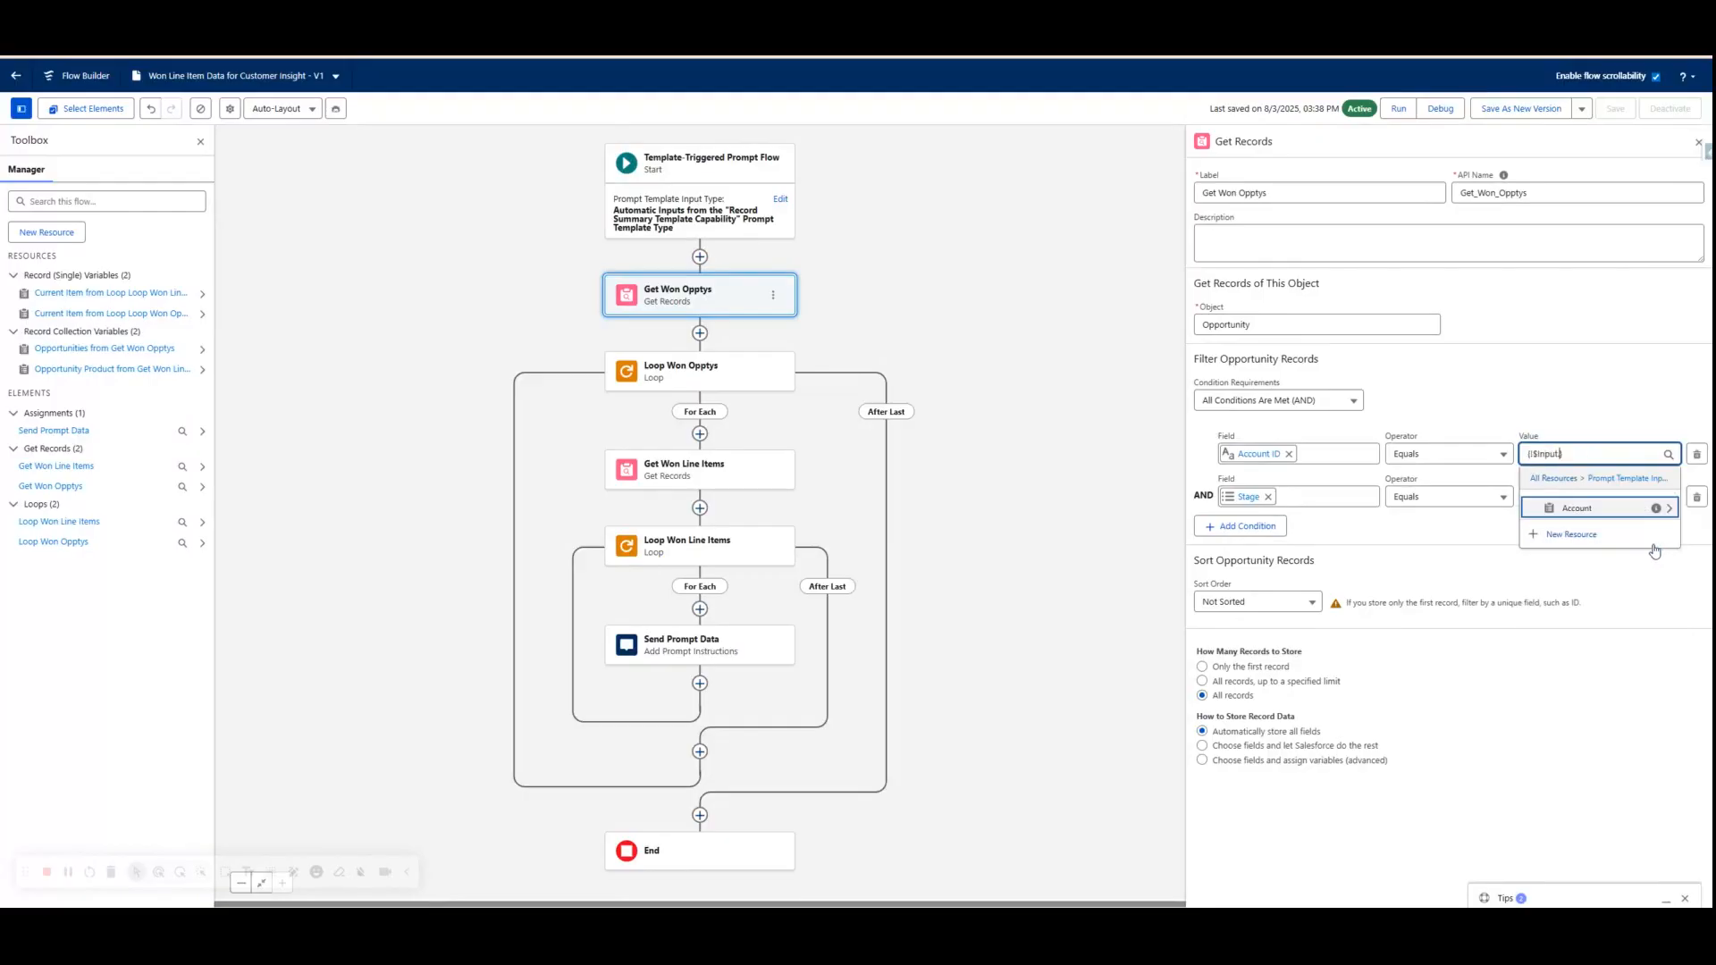
click(1585, 511)
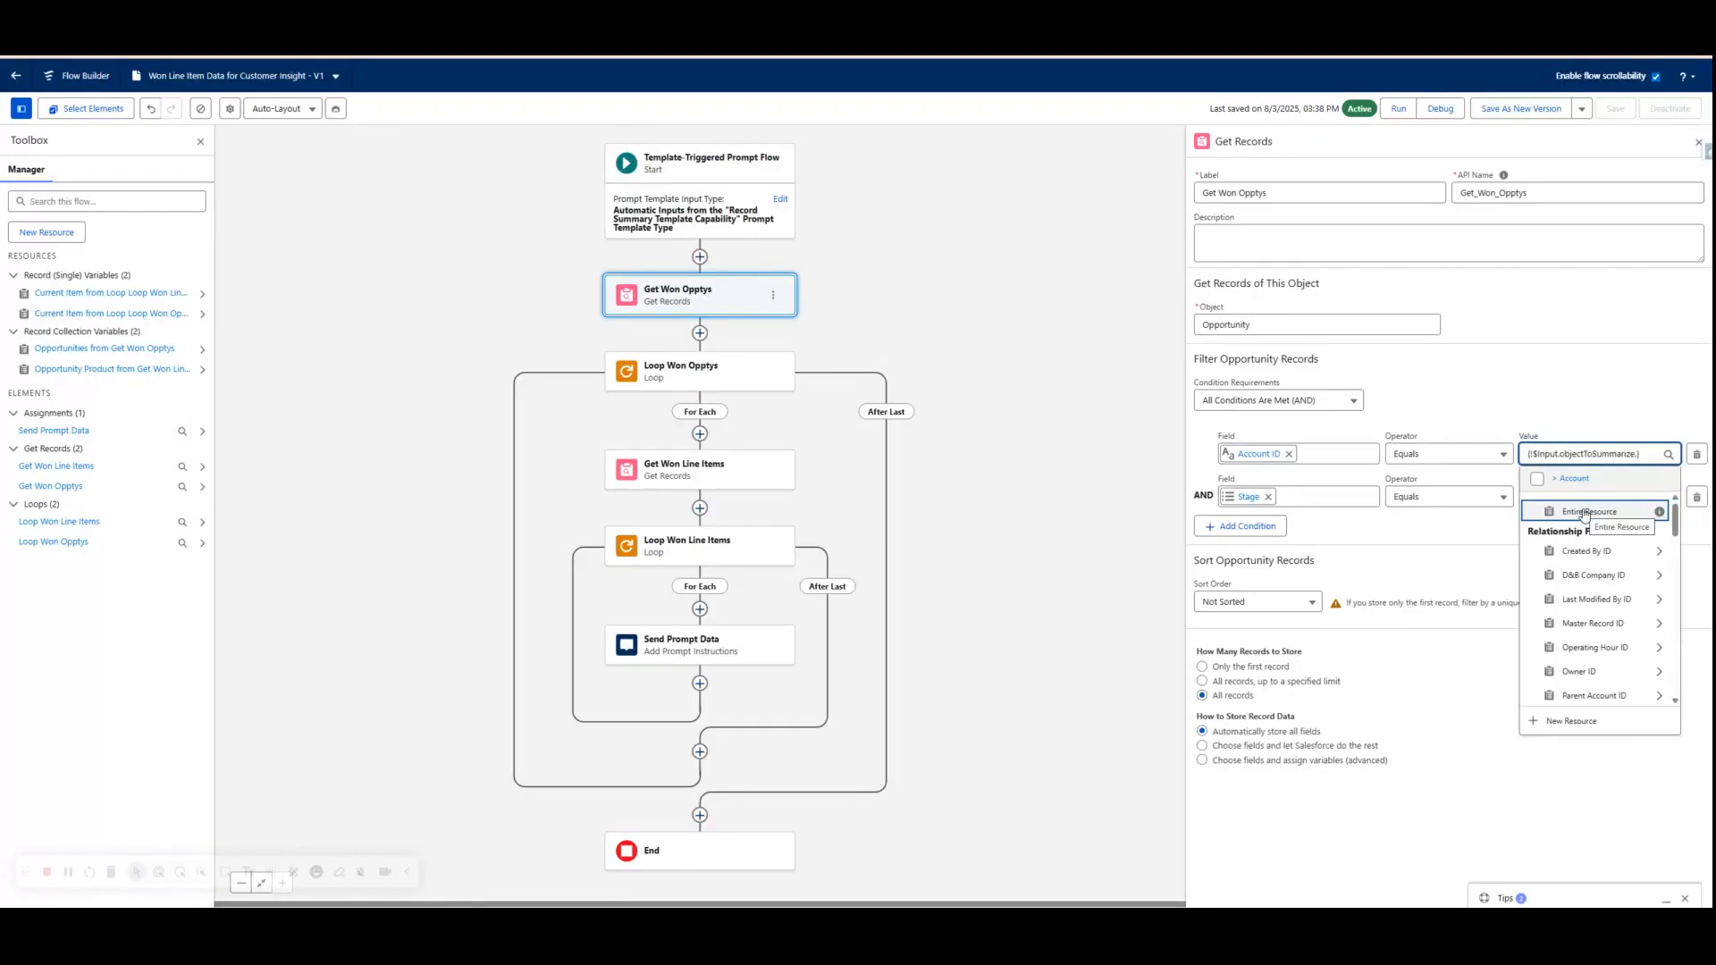
text(acco)
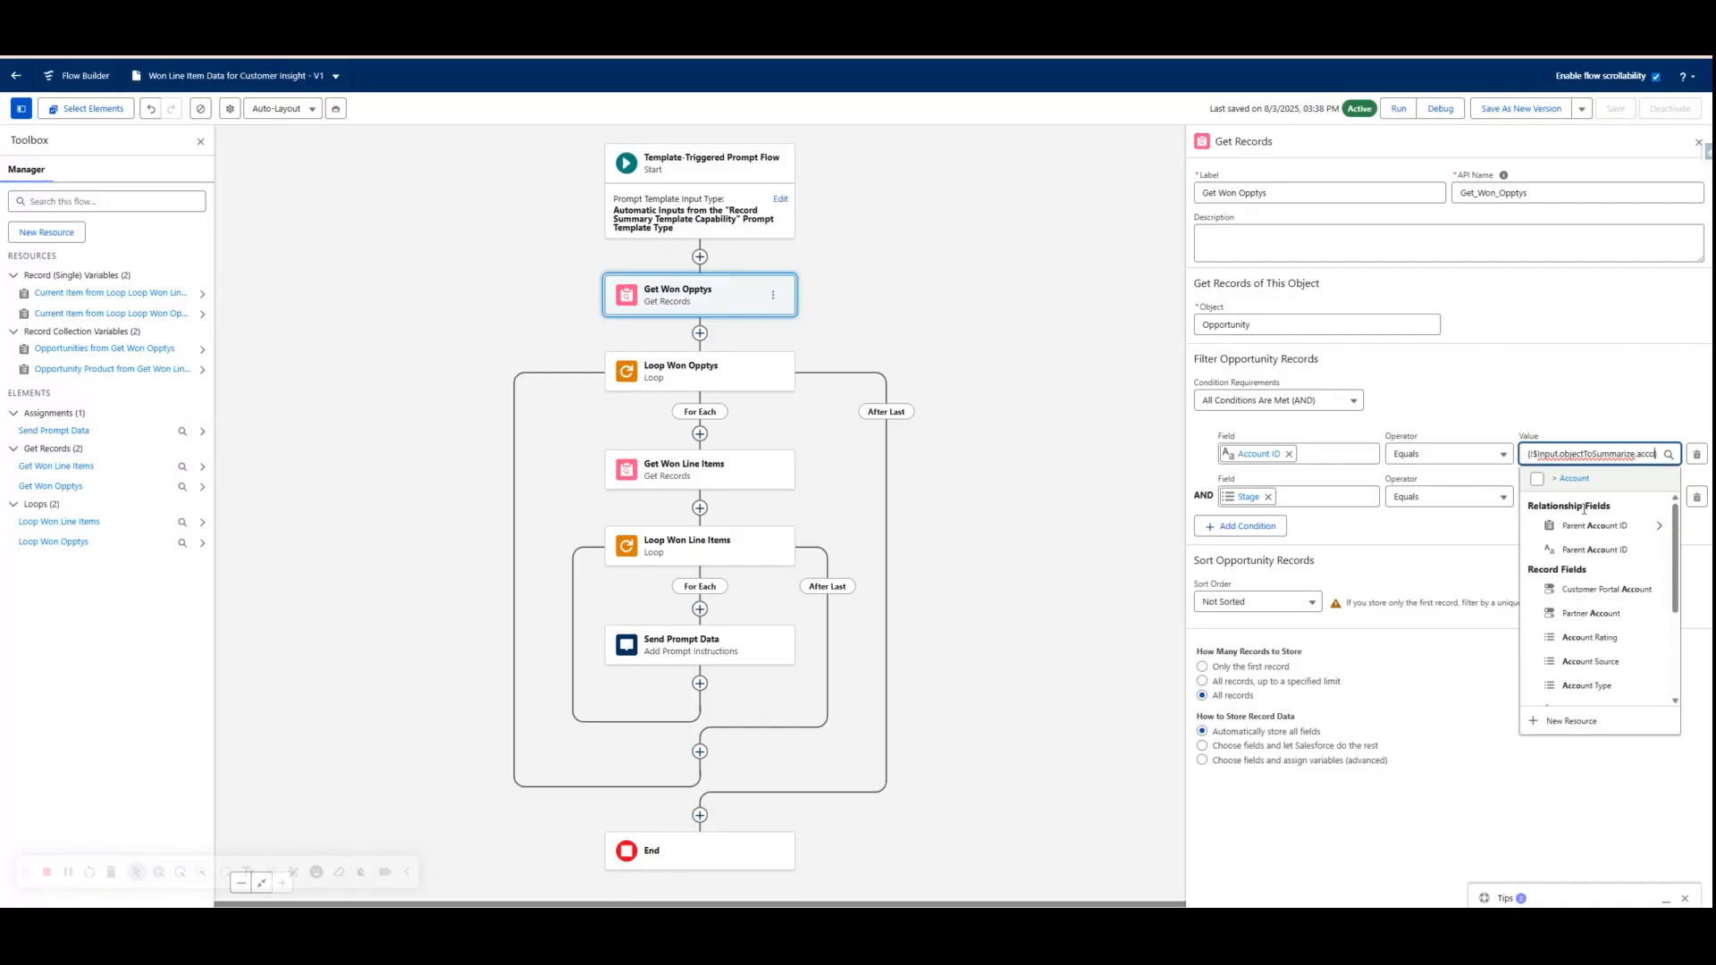
scroll(1622, 604, down, 3)
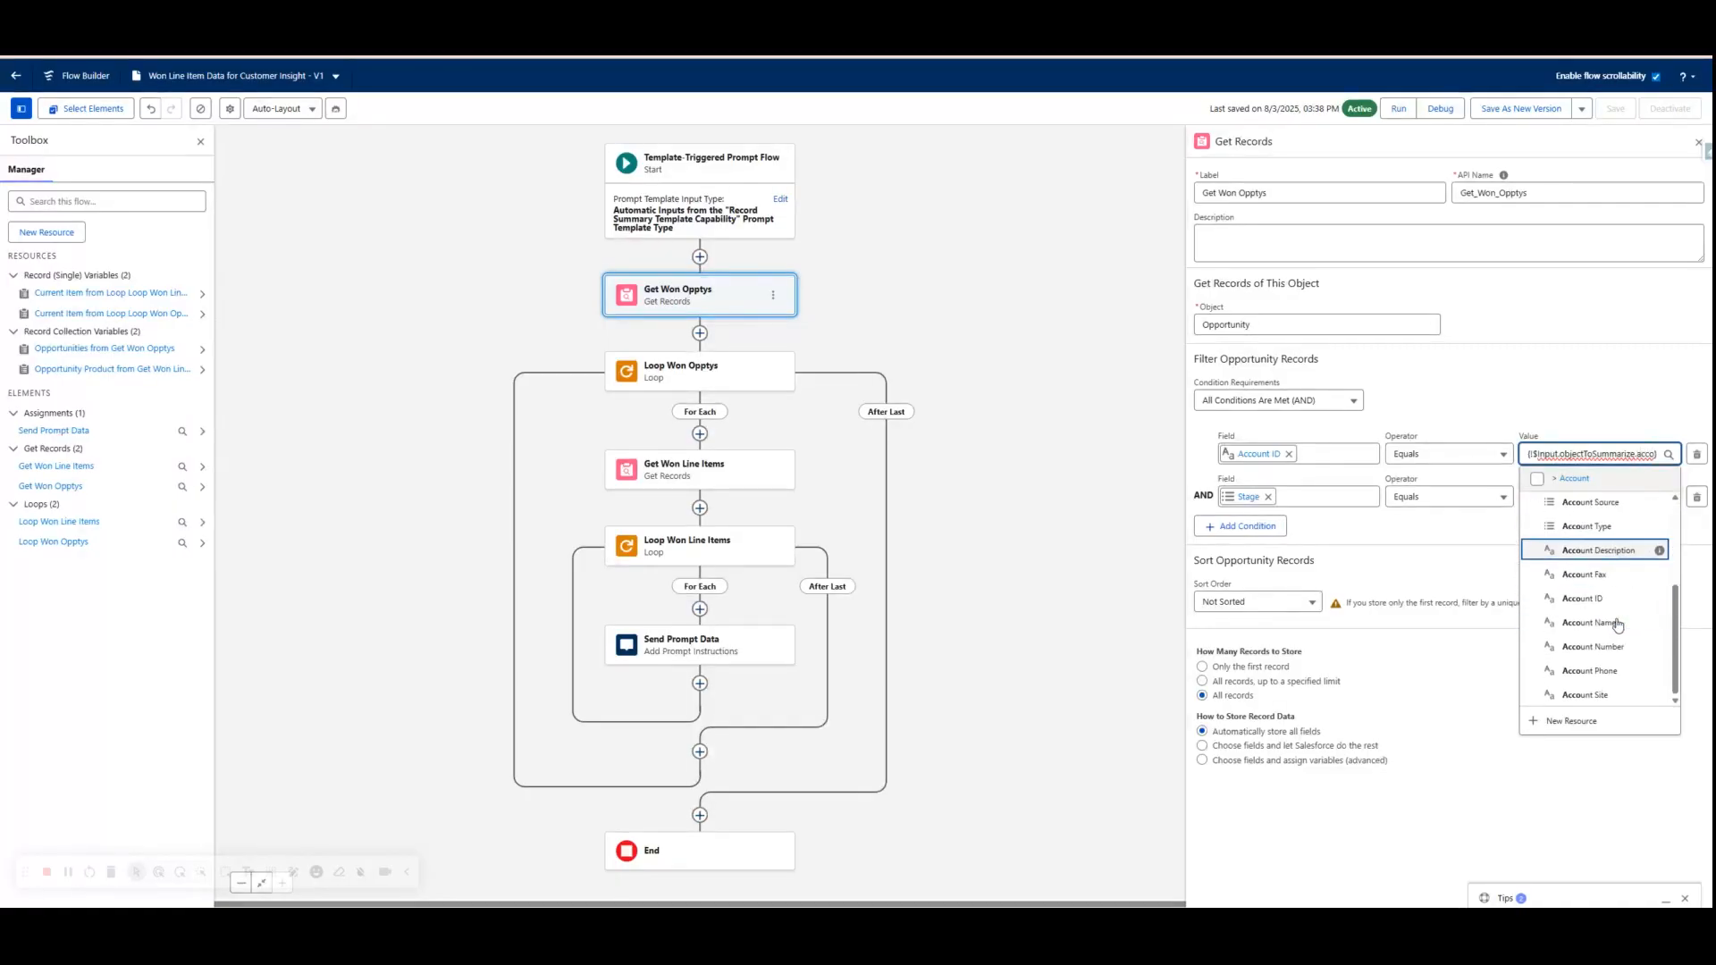
click(1602, 596)
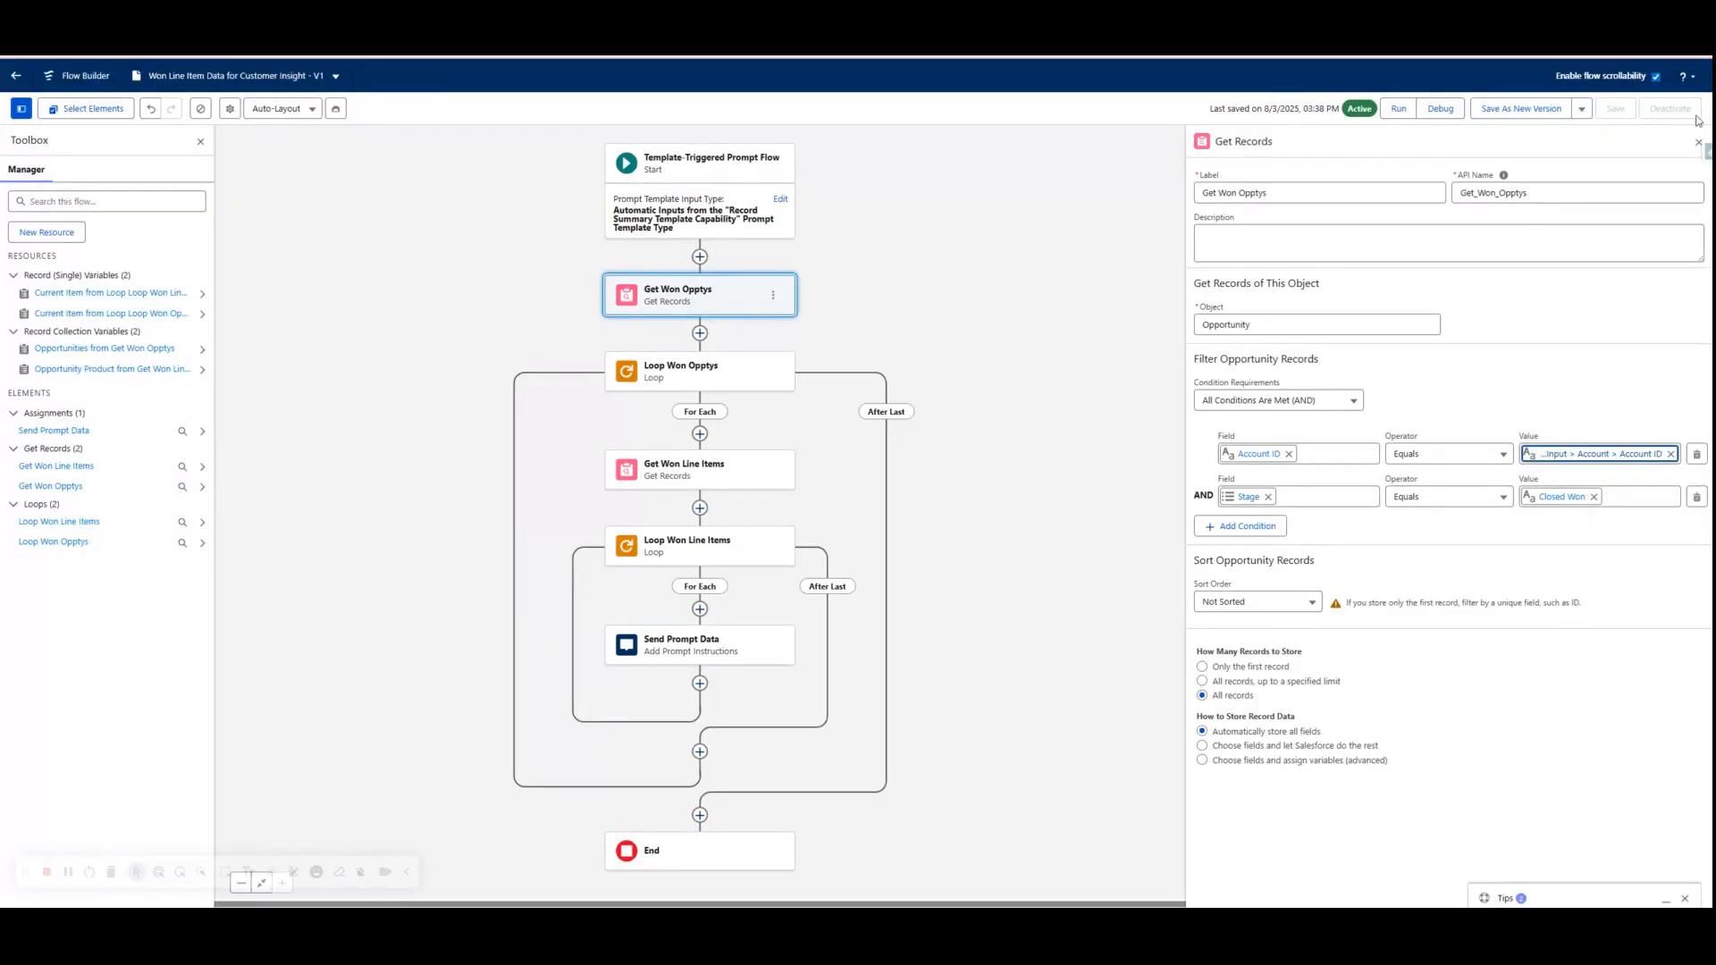
click(1698, 142)
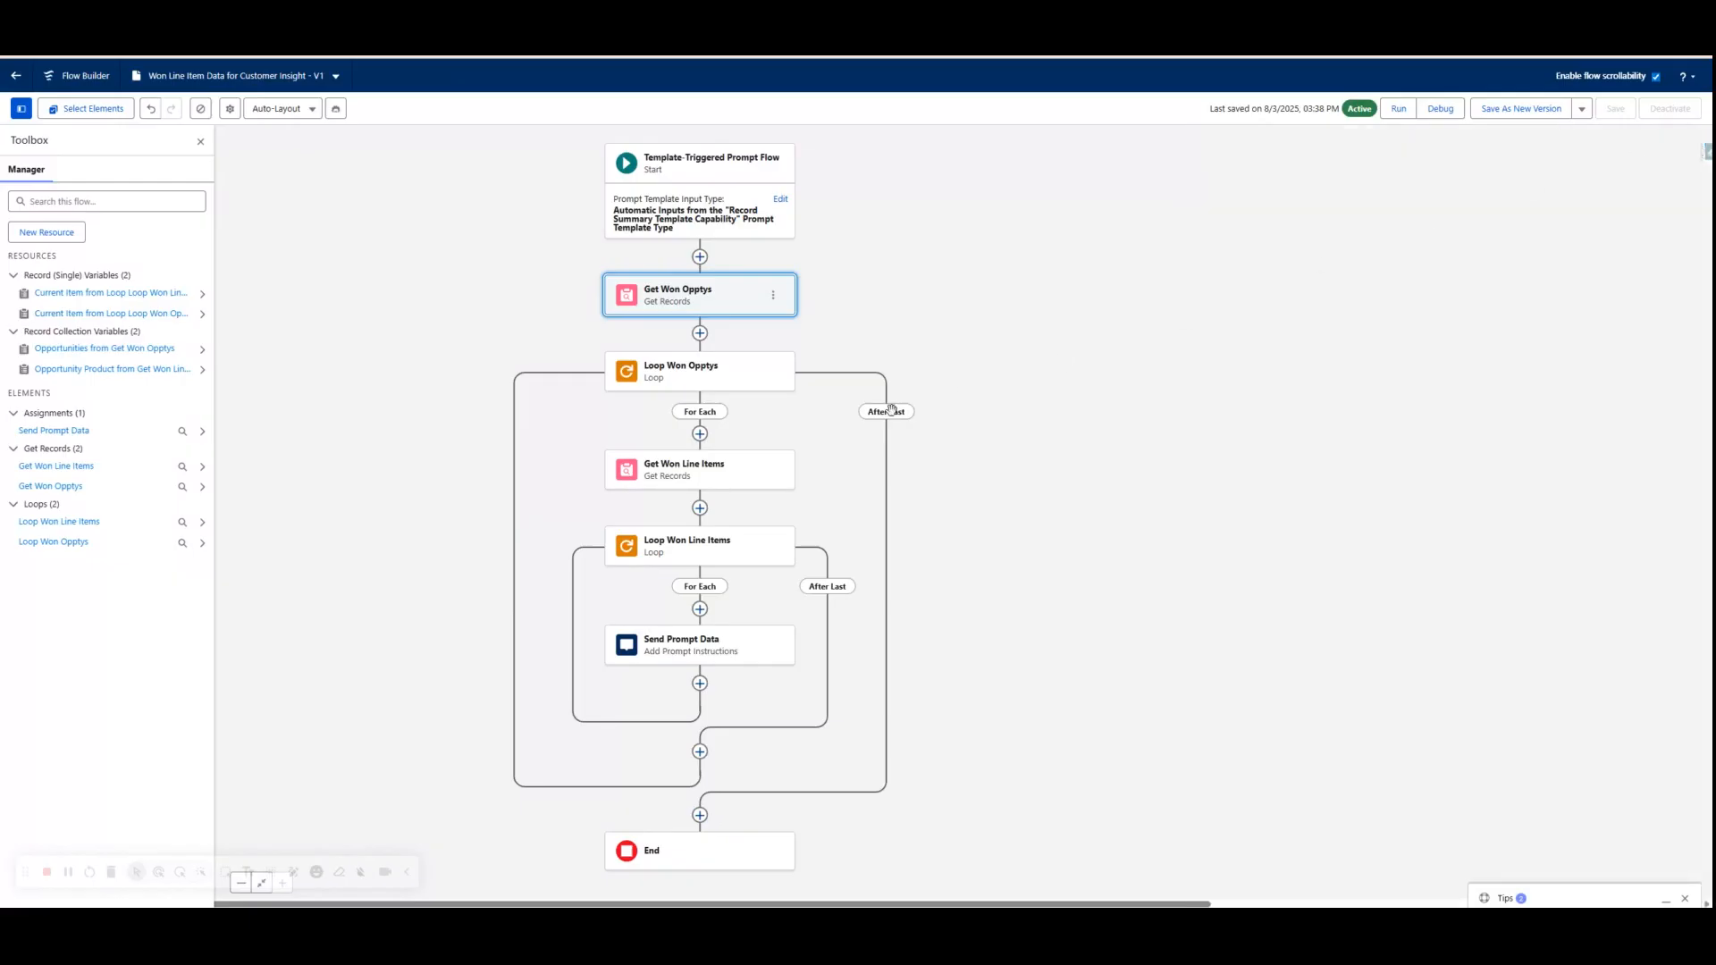
- Examine the settings of the Loop Won Opptys, Get Won Line Items and Loop Won Line Items elements
click(731, 390)
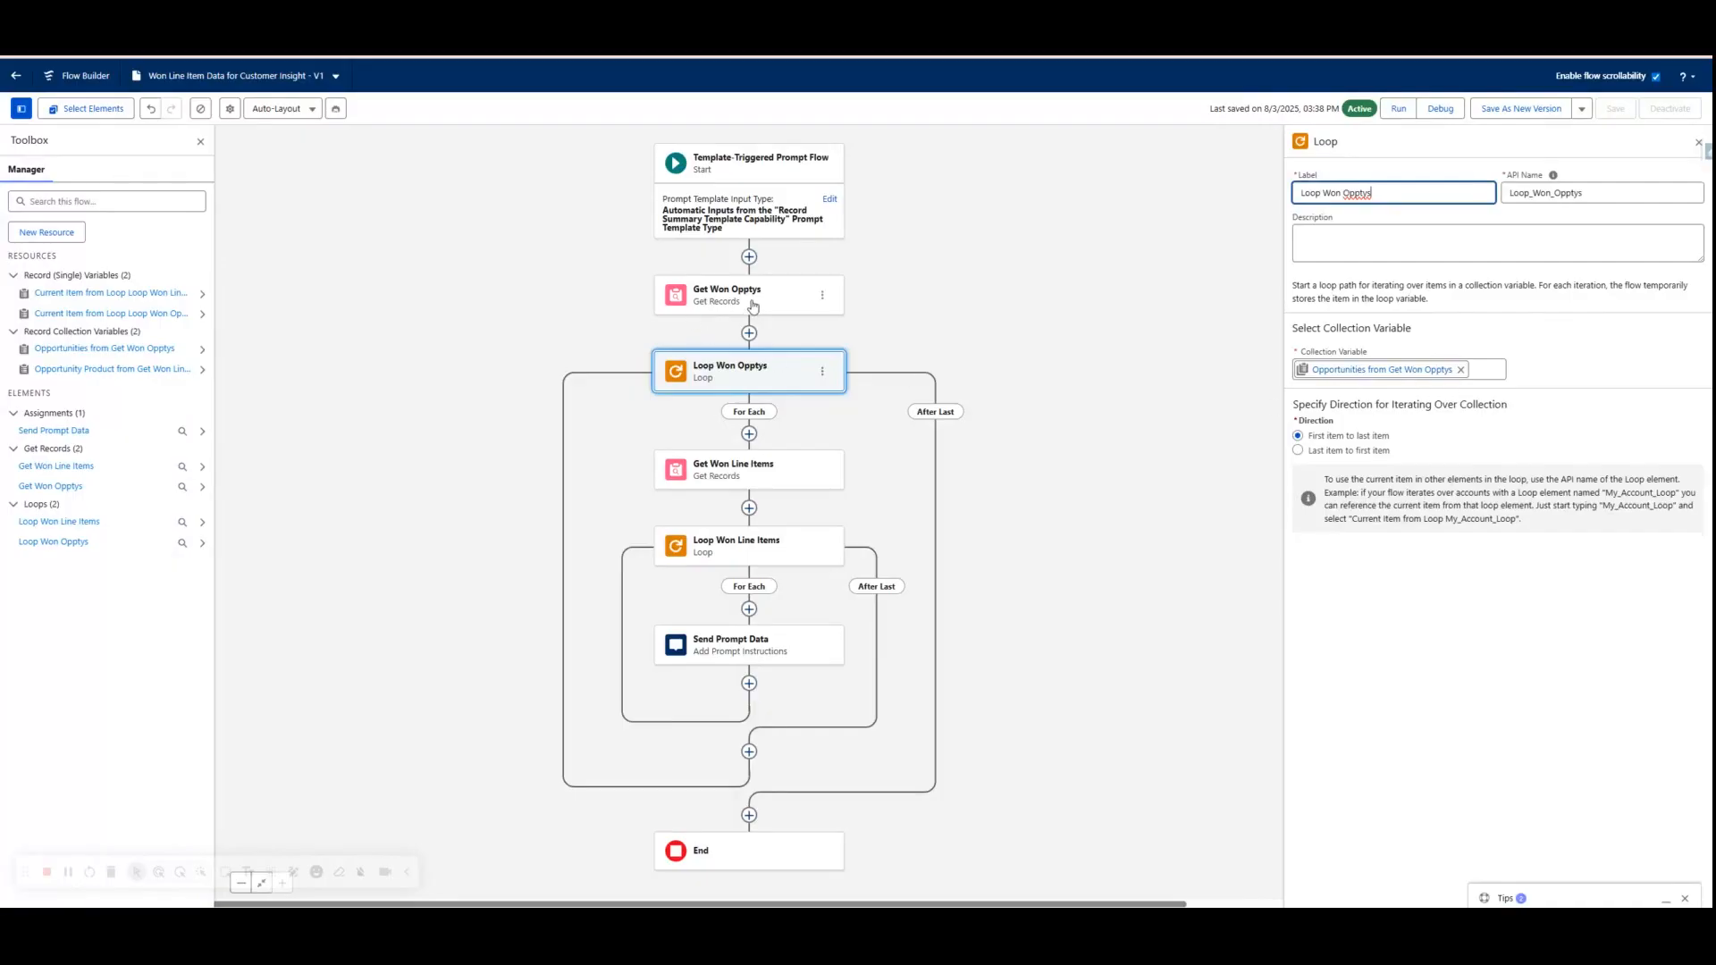
click(772, 473)
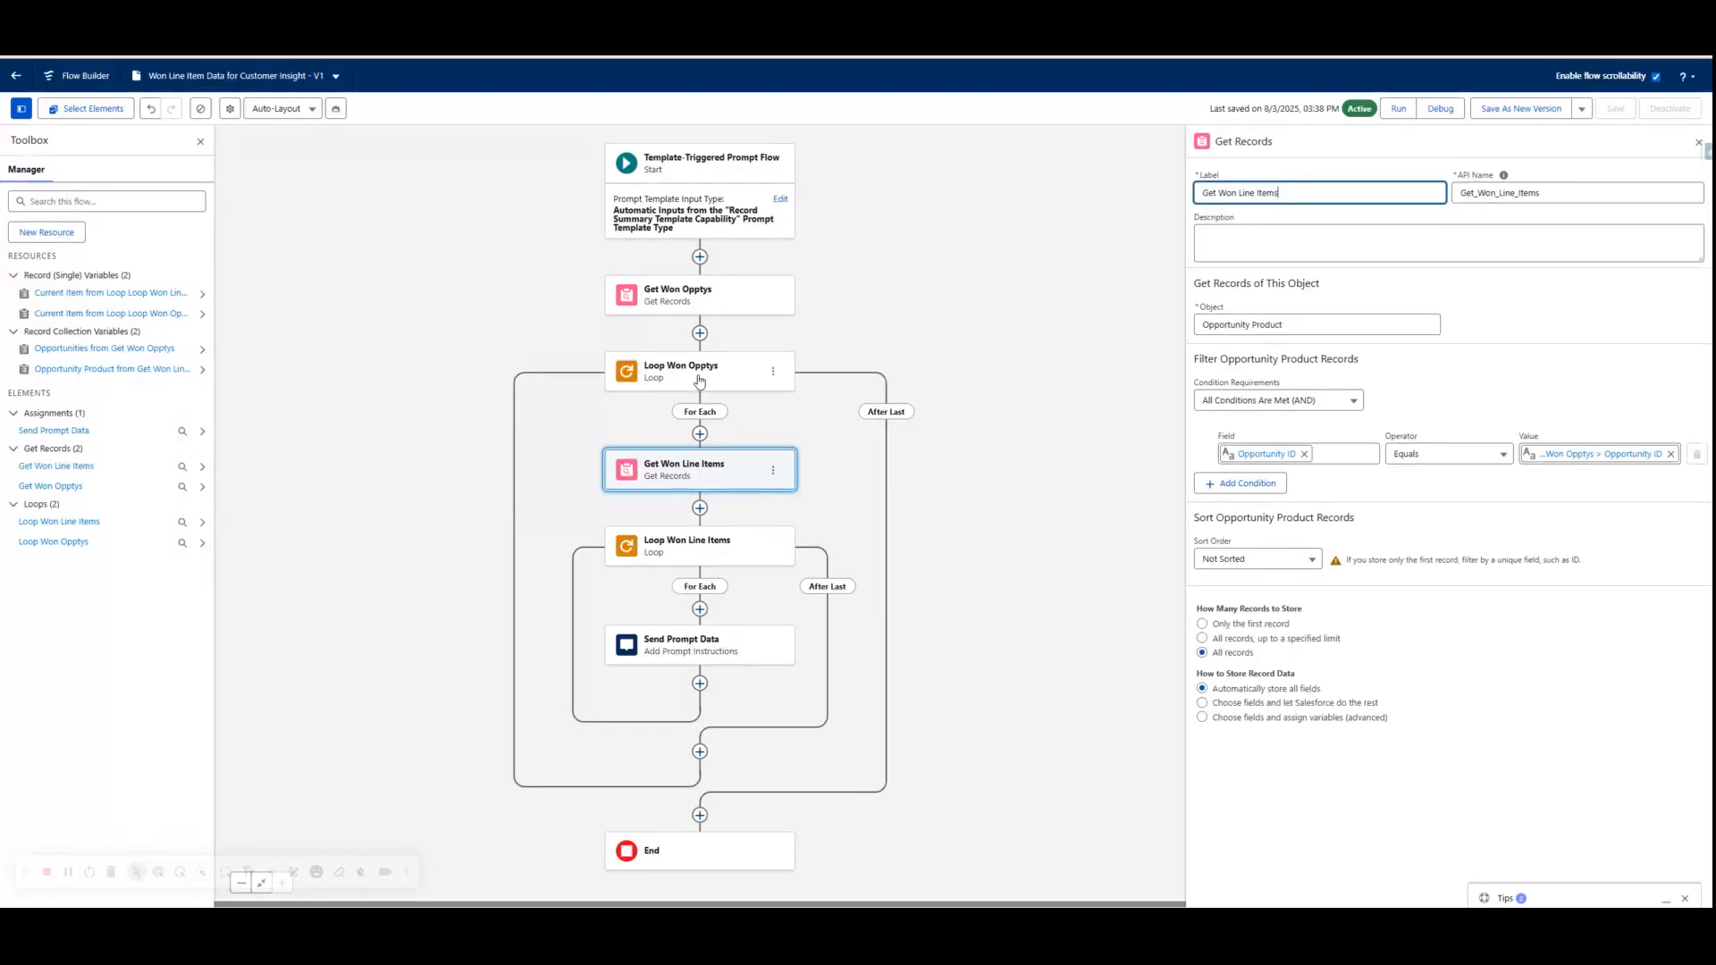
click(719, 541)
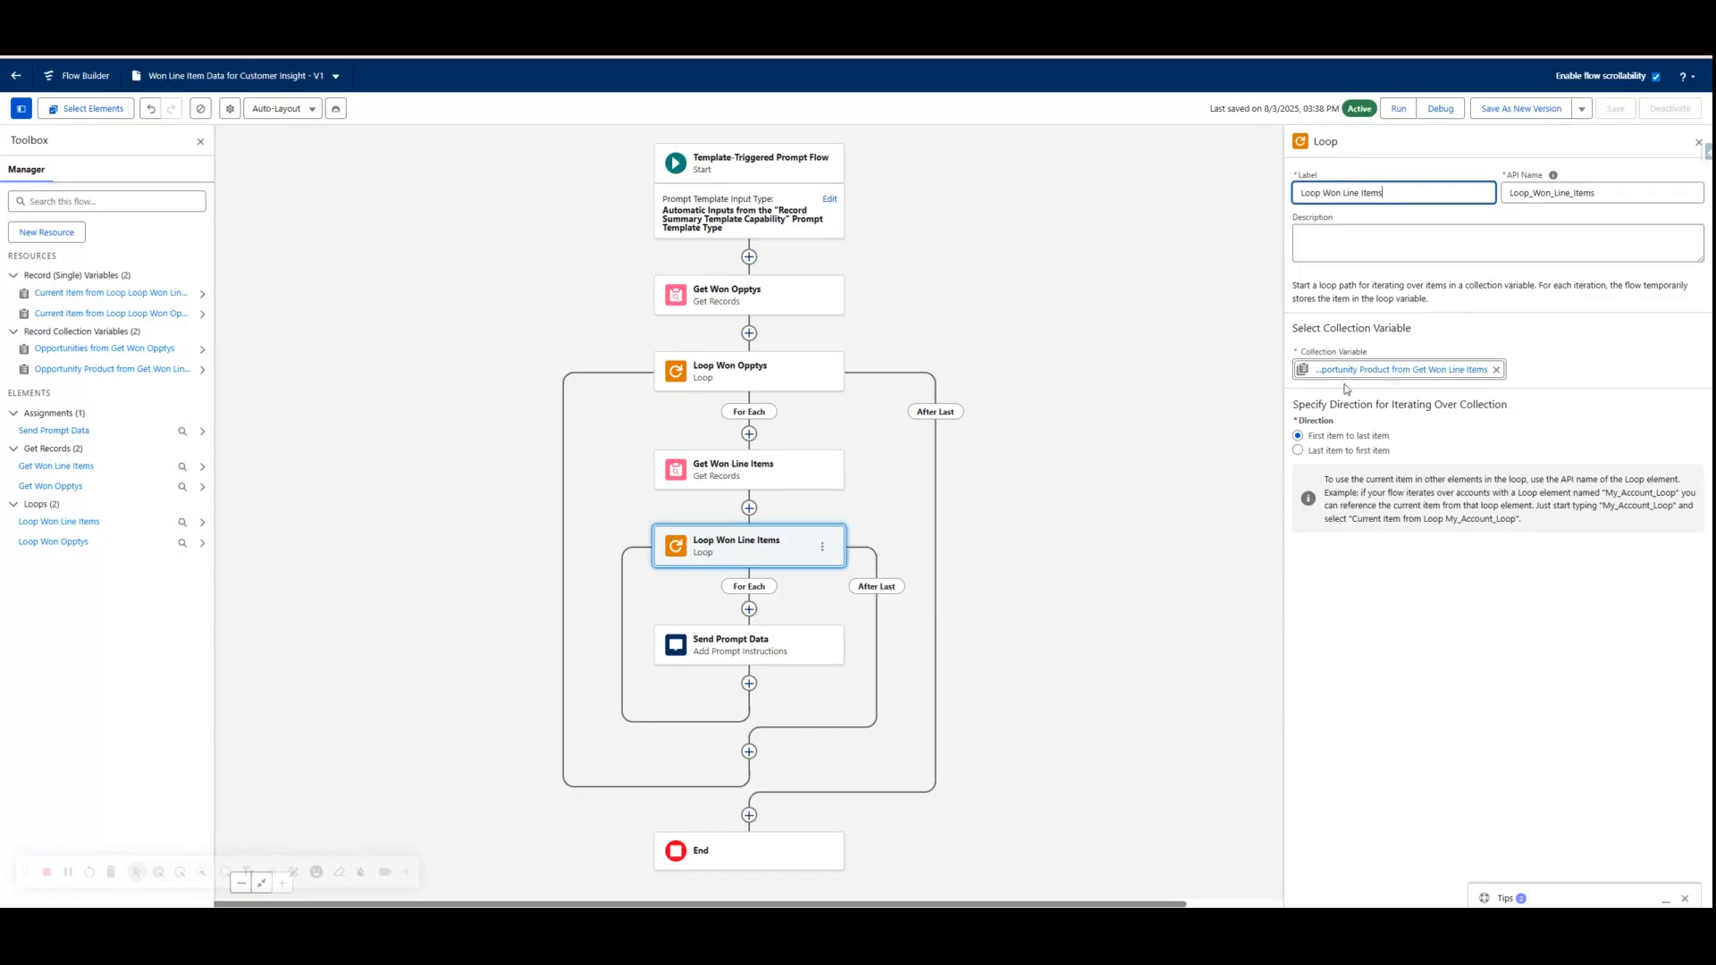
- Examine the Send Prompt Data element's prompt instructions against the product name, quantity and total price placeholders in the Customer Insight template
click(733, 644)
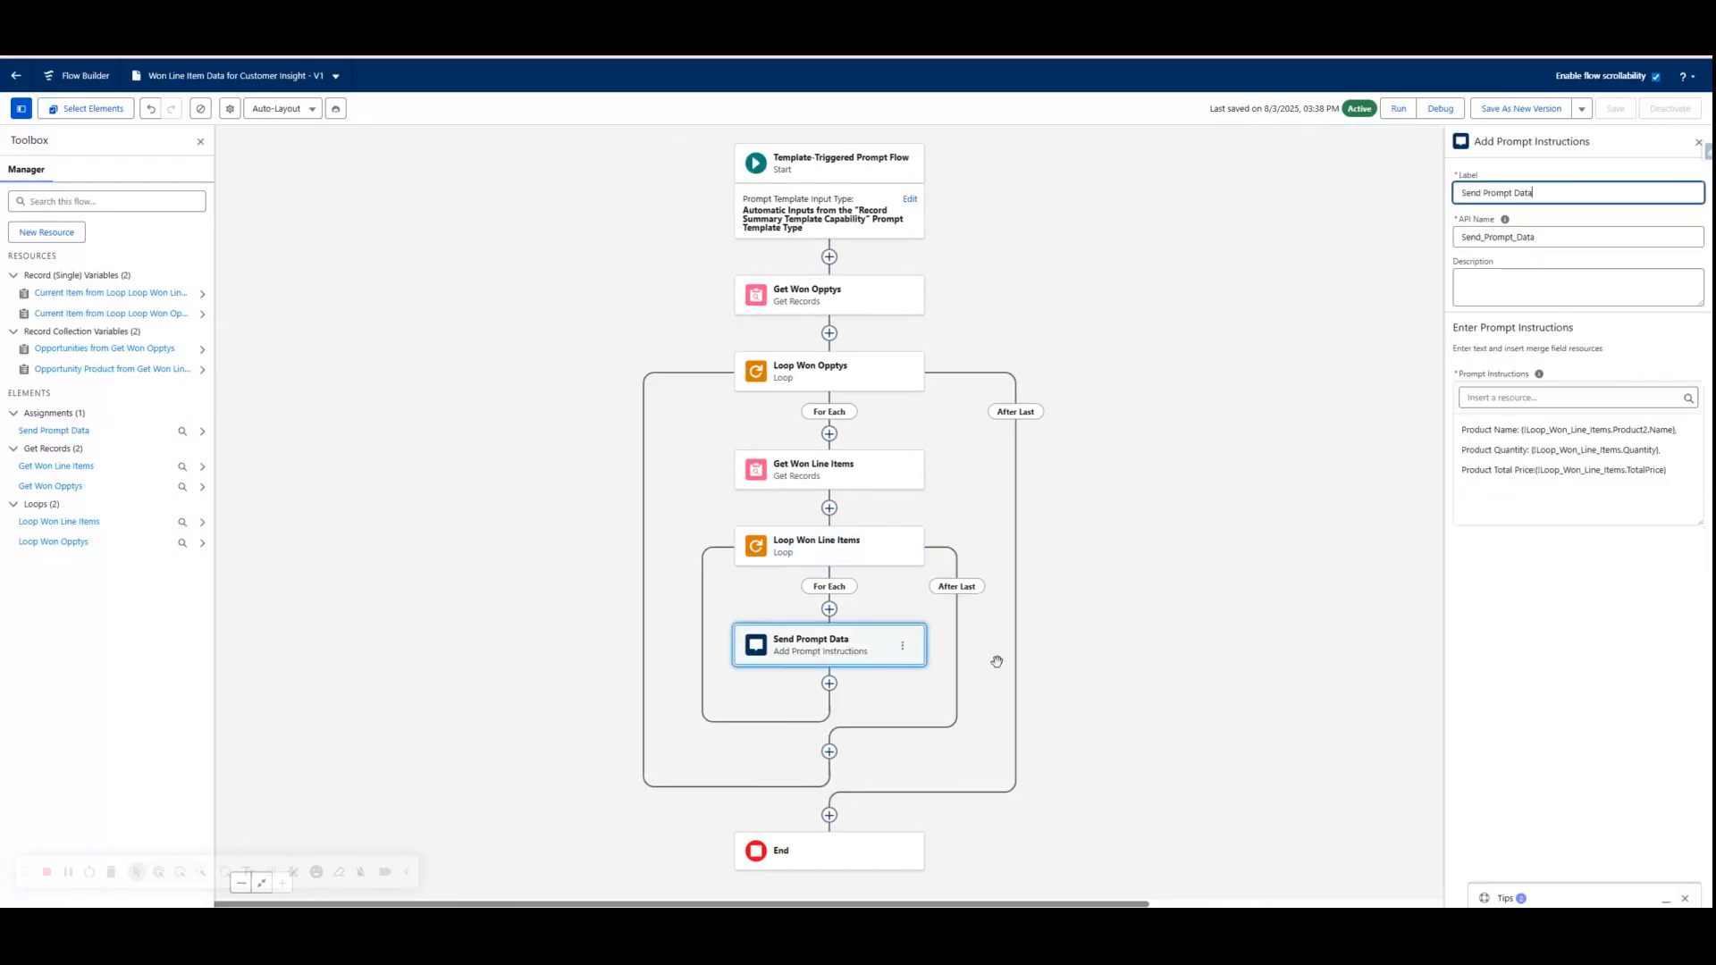
click(829, 610)
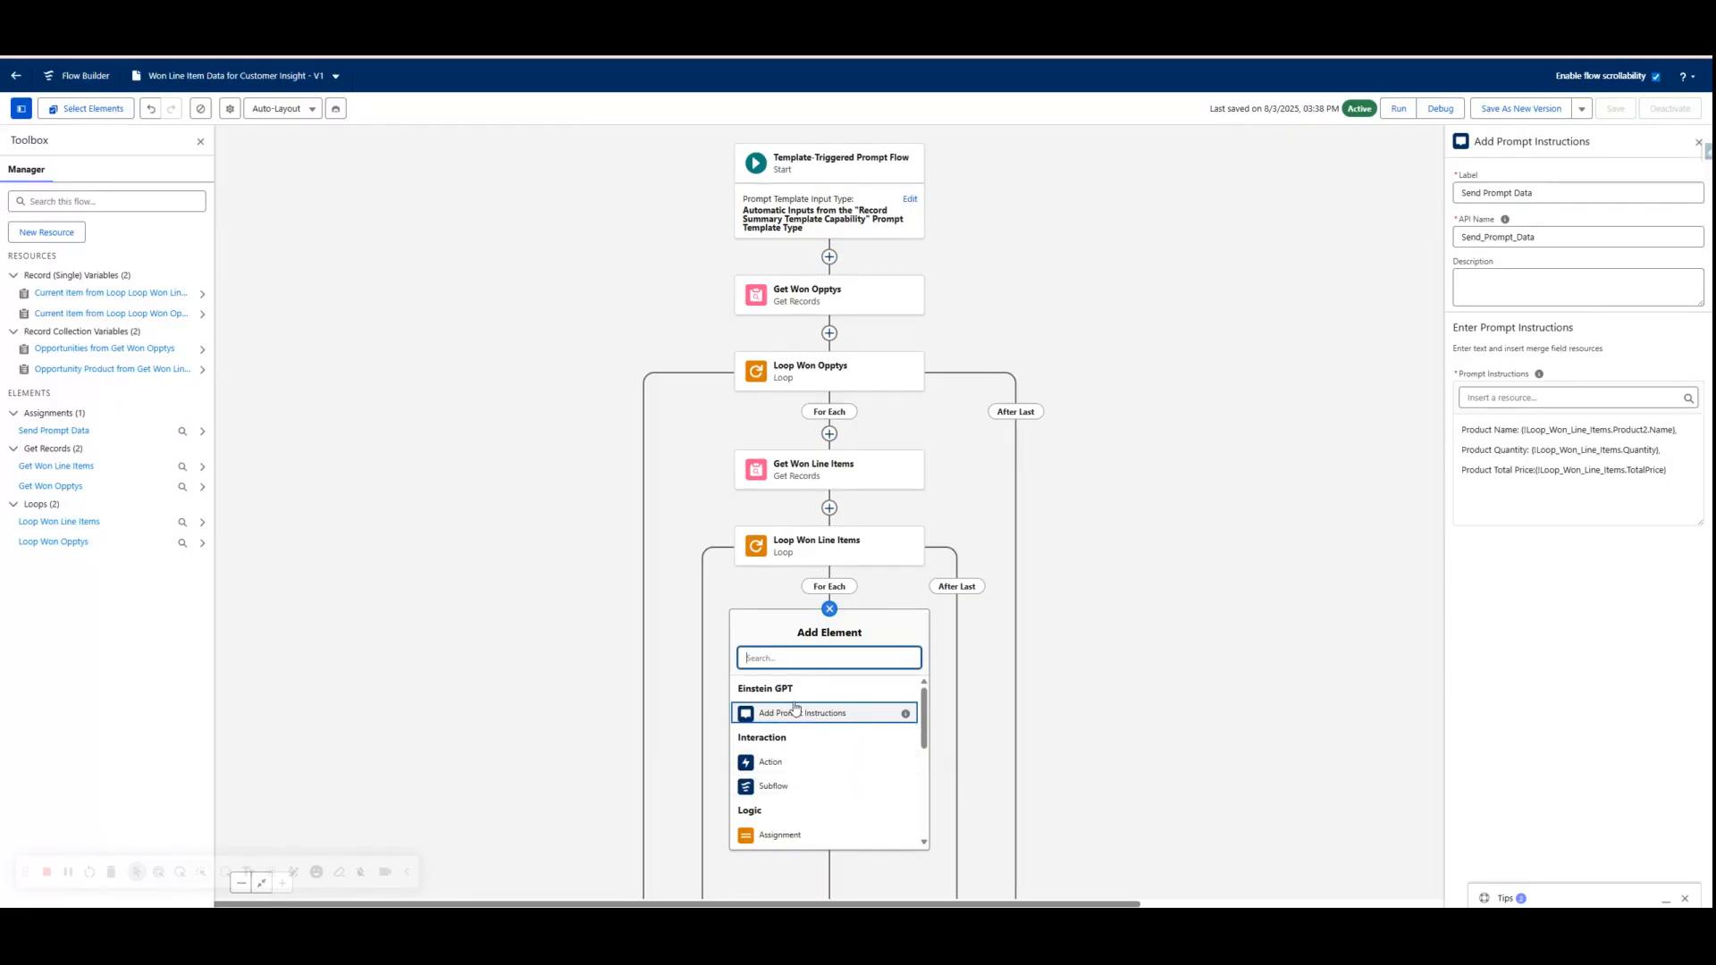
click(829, 609)
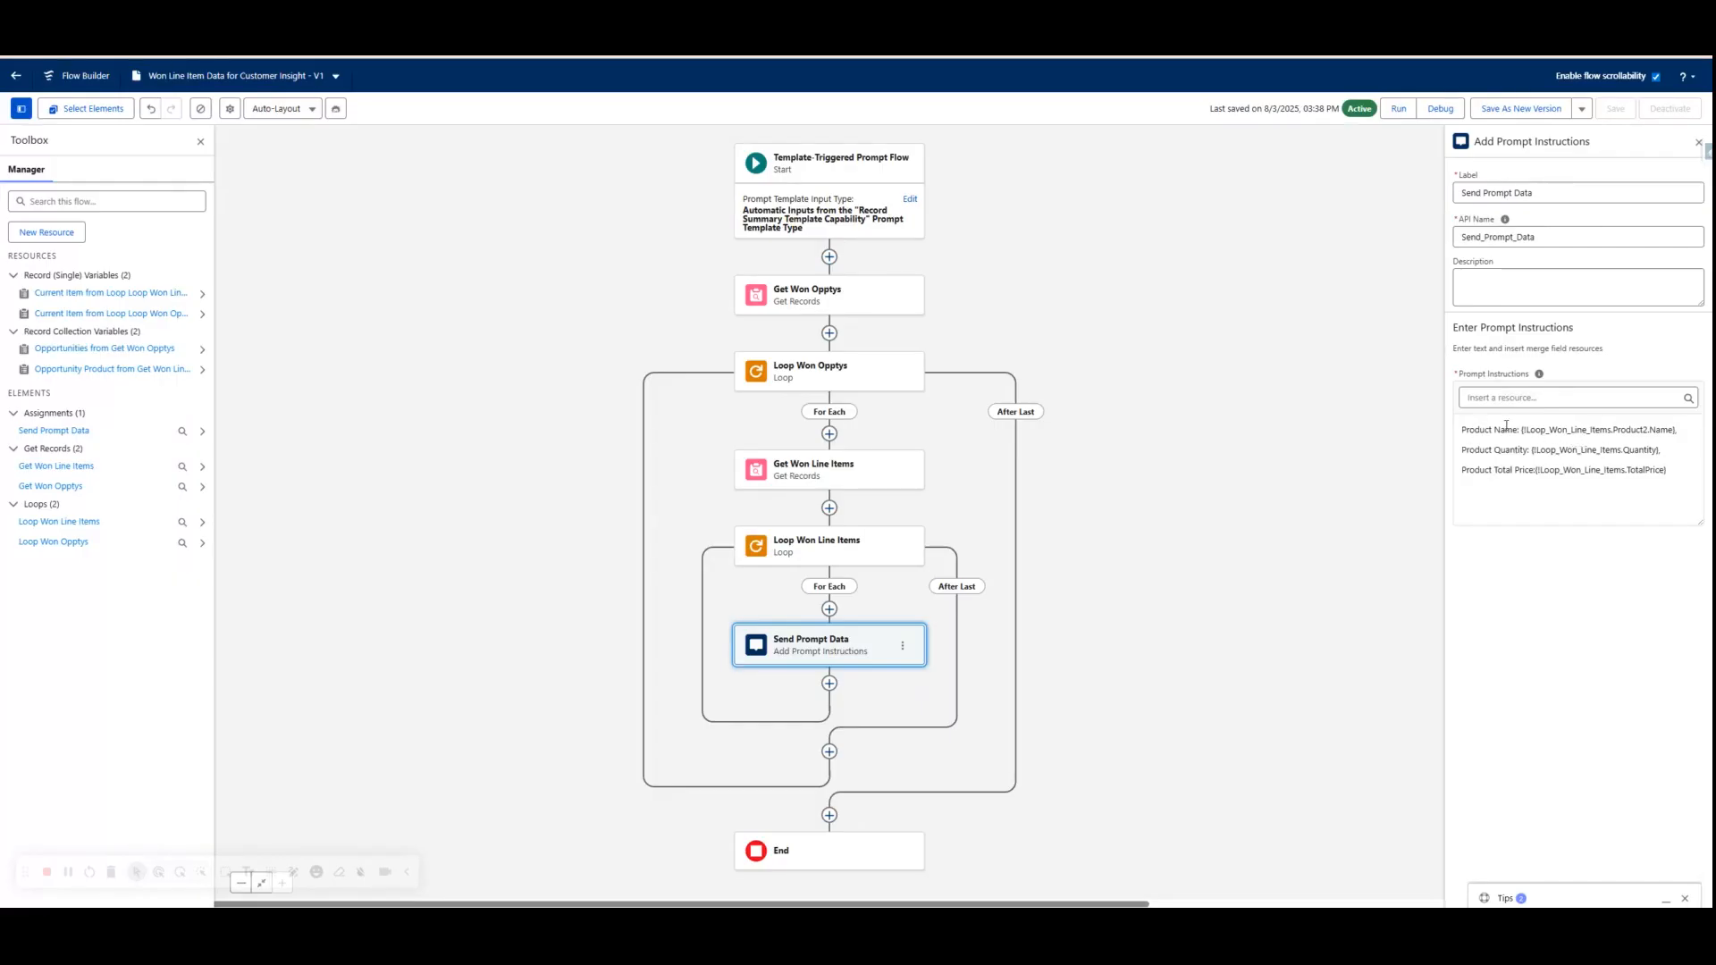
drag(1519, 429, 1473, 454)
click(1524, 452)
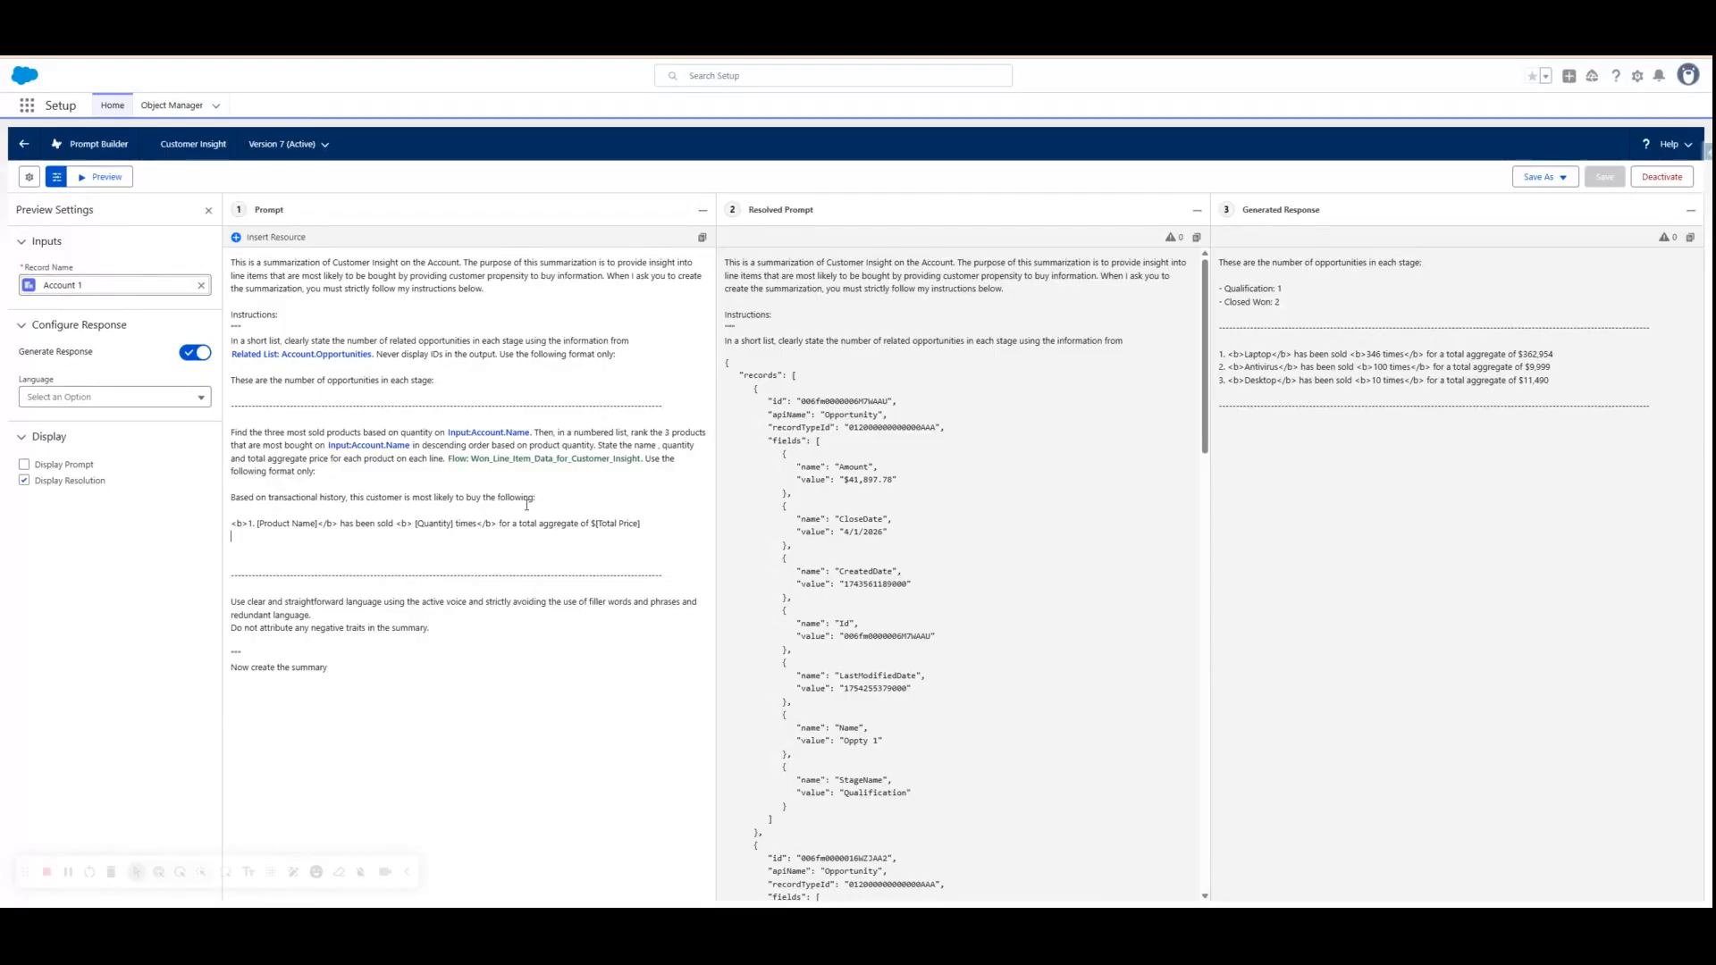
double_click(270, 523)
drag(594, 523, 638, 523)
click(742, 36)
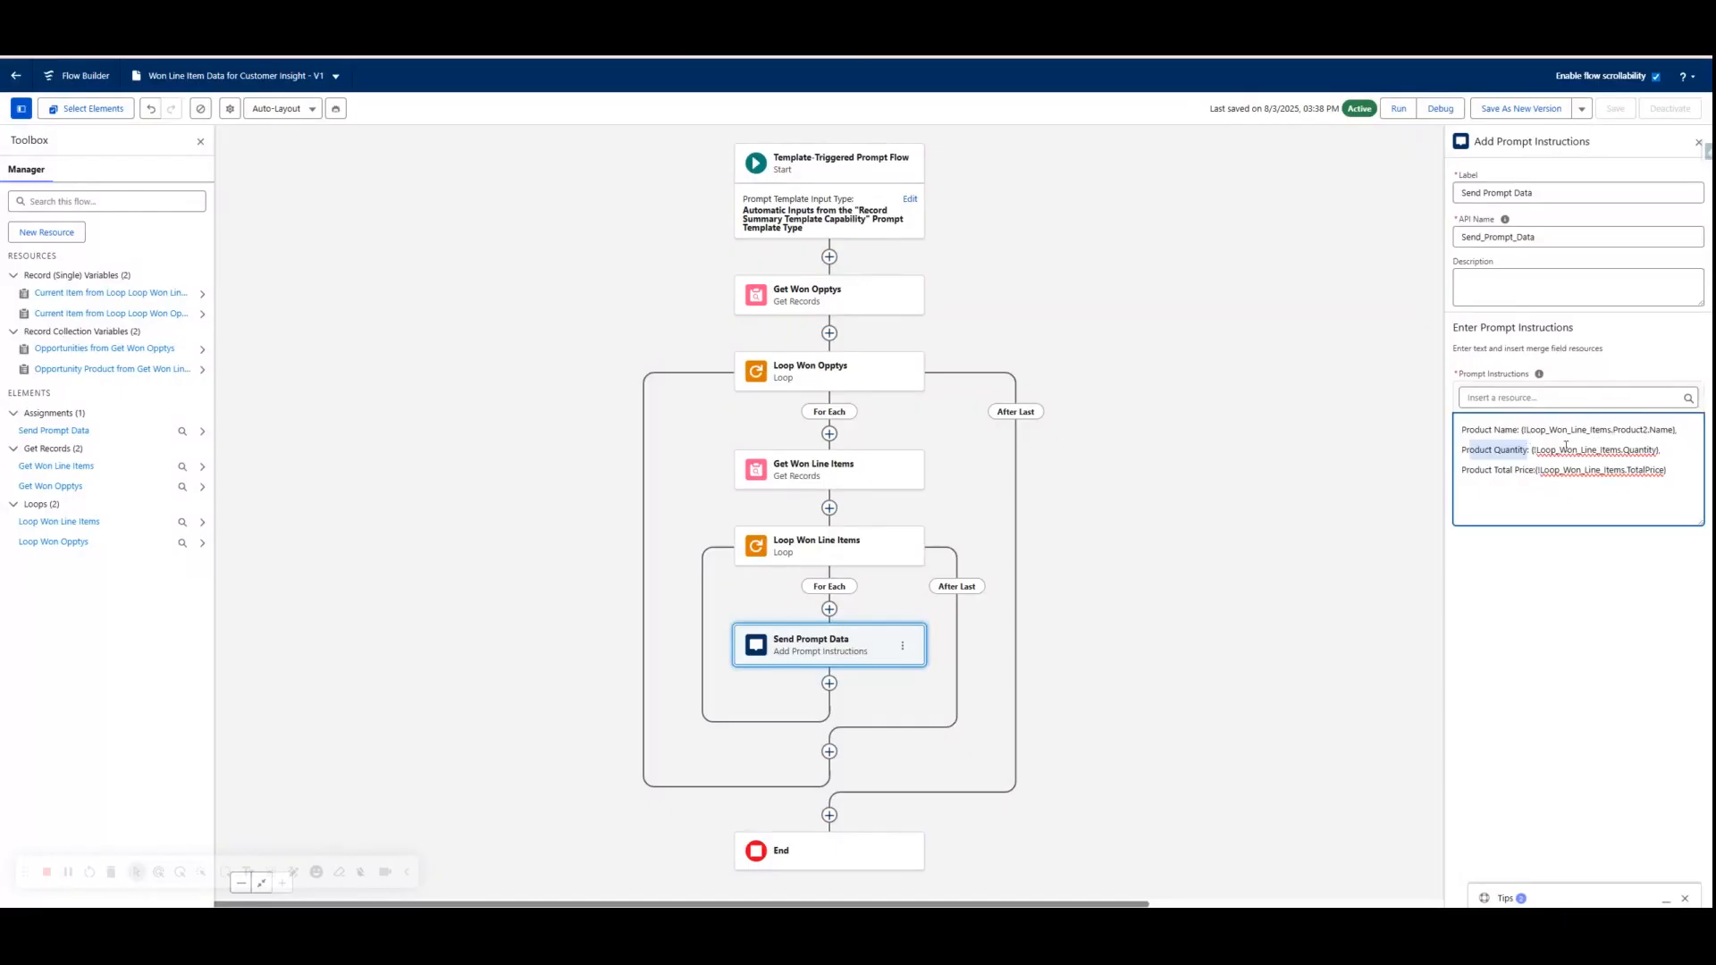
- Start an extra "Product Name:" line below the existing prompt instructions in Send Prompt Data
mouse_move(1462, 430)
mouse_down()
mouse_move(1675, 428)
mouse_move(1658, 451)
mouse_move(1674, 429)
mouse_move(1443, 424)
mouse_up()
click(1678, 432)
click(1548, 510)
click(1462, 471)
text(Product Name:)
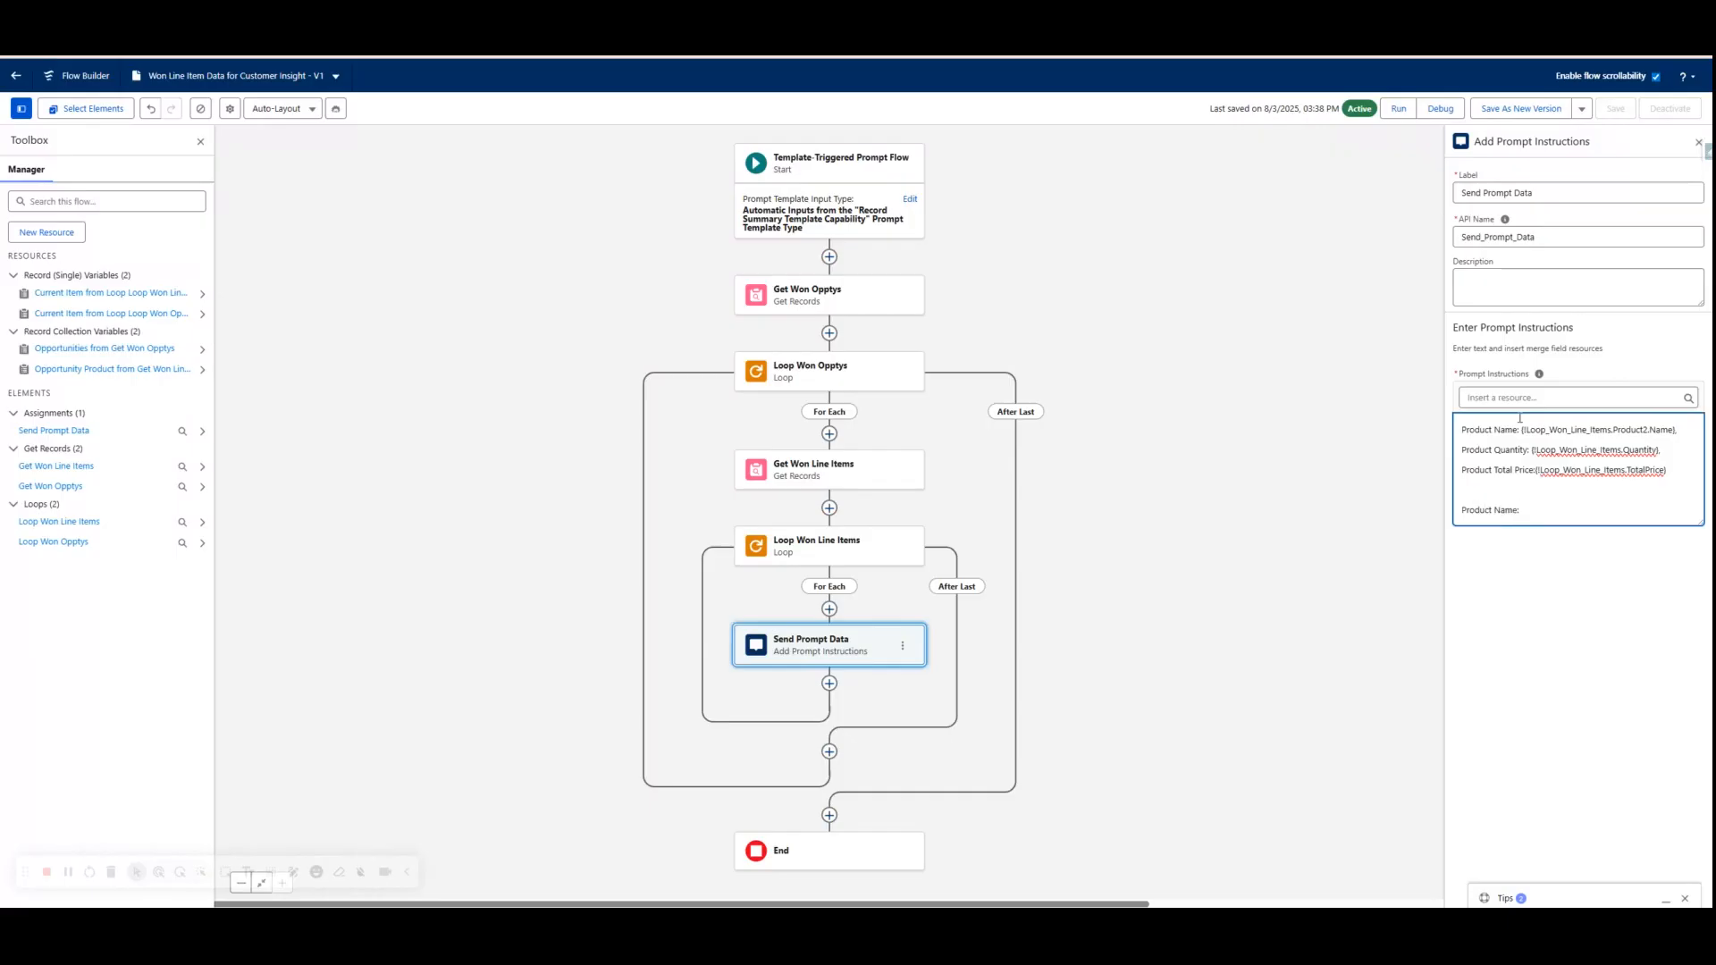
- Insert the Product2 Name field of the current item from Loop_Won_Line_Items after the extra Product Name label
click(1522, 399)
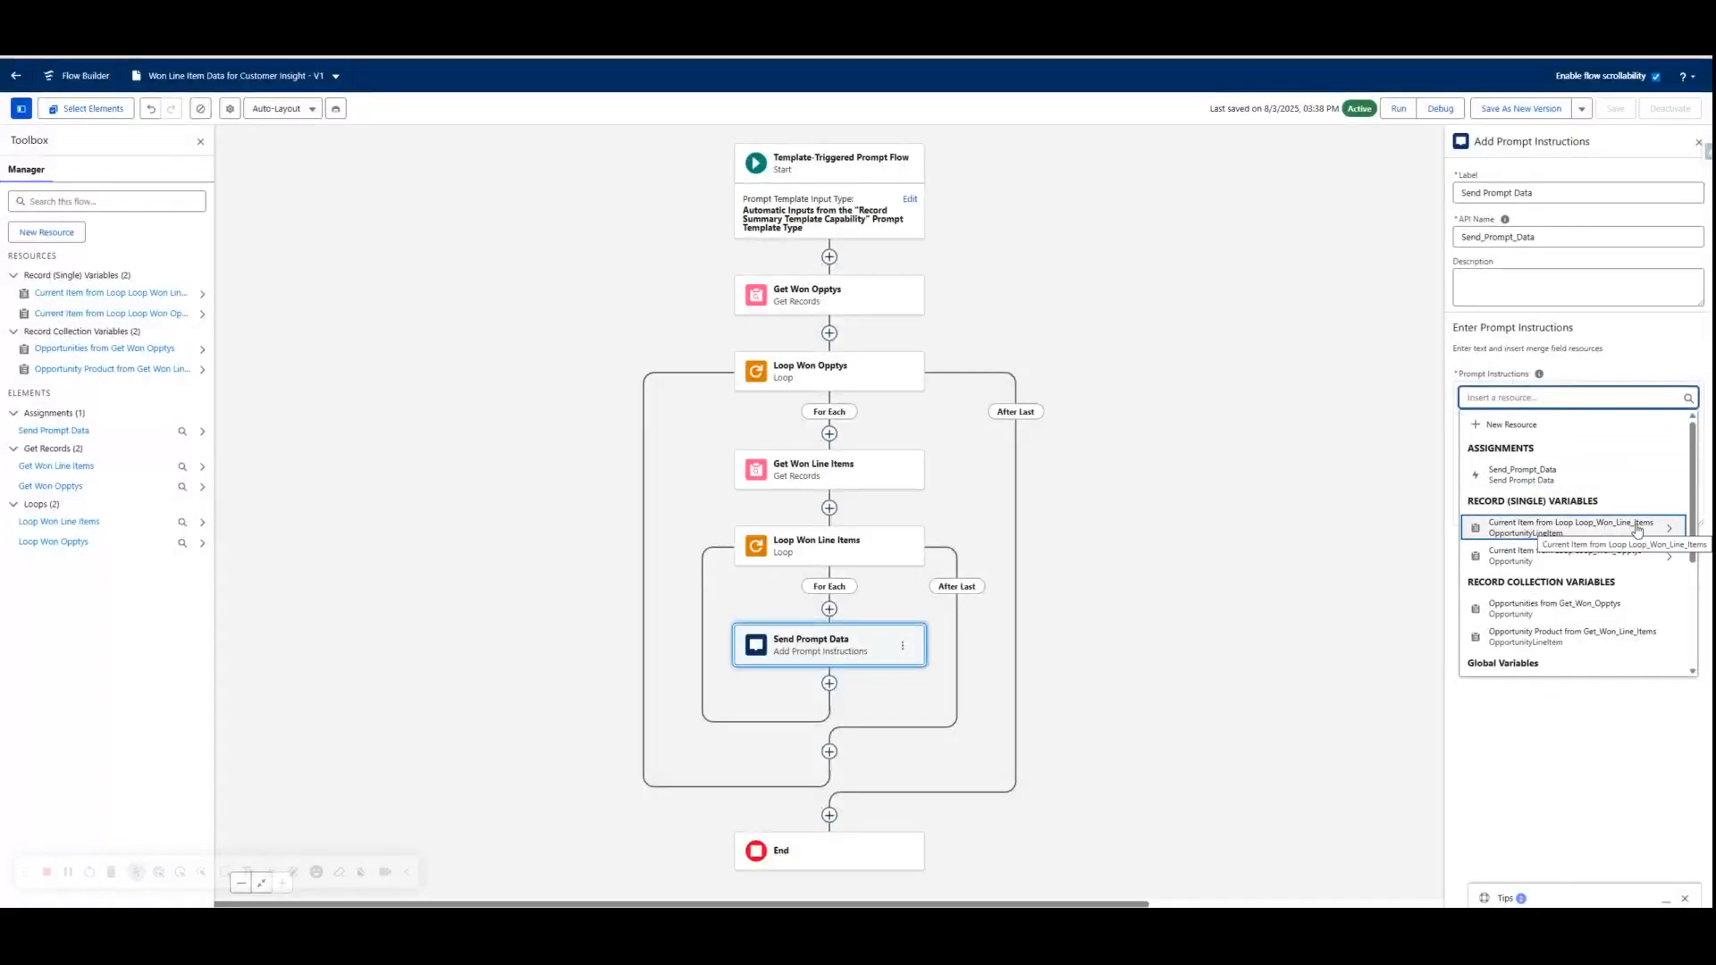
click(1669, 528)
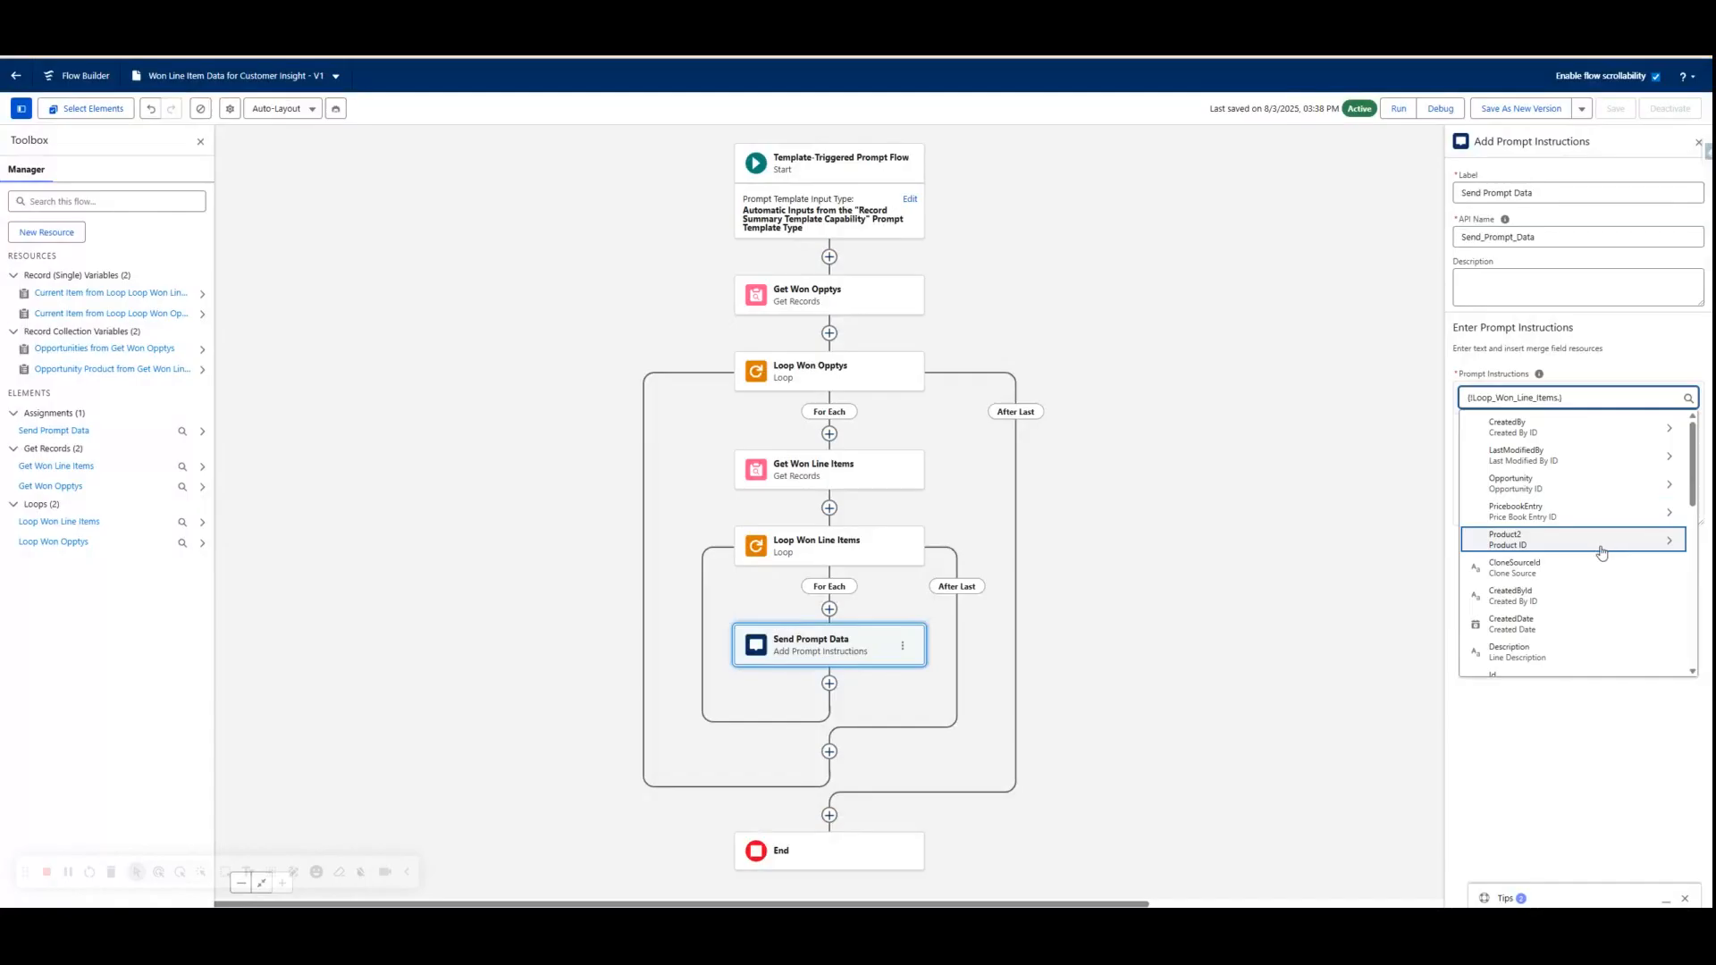
click(1671, 542)
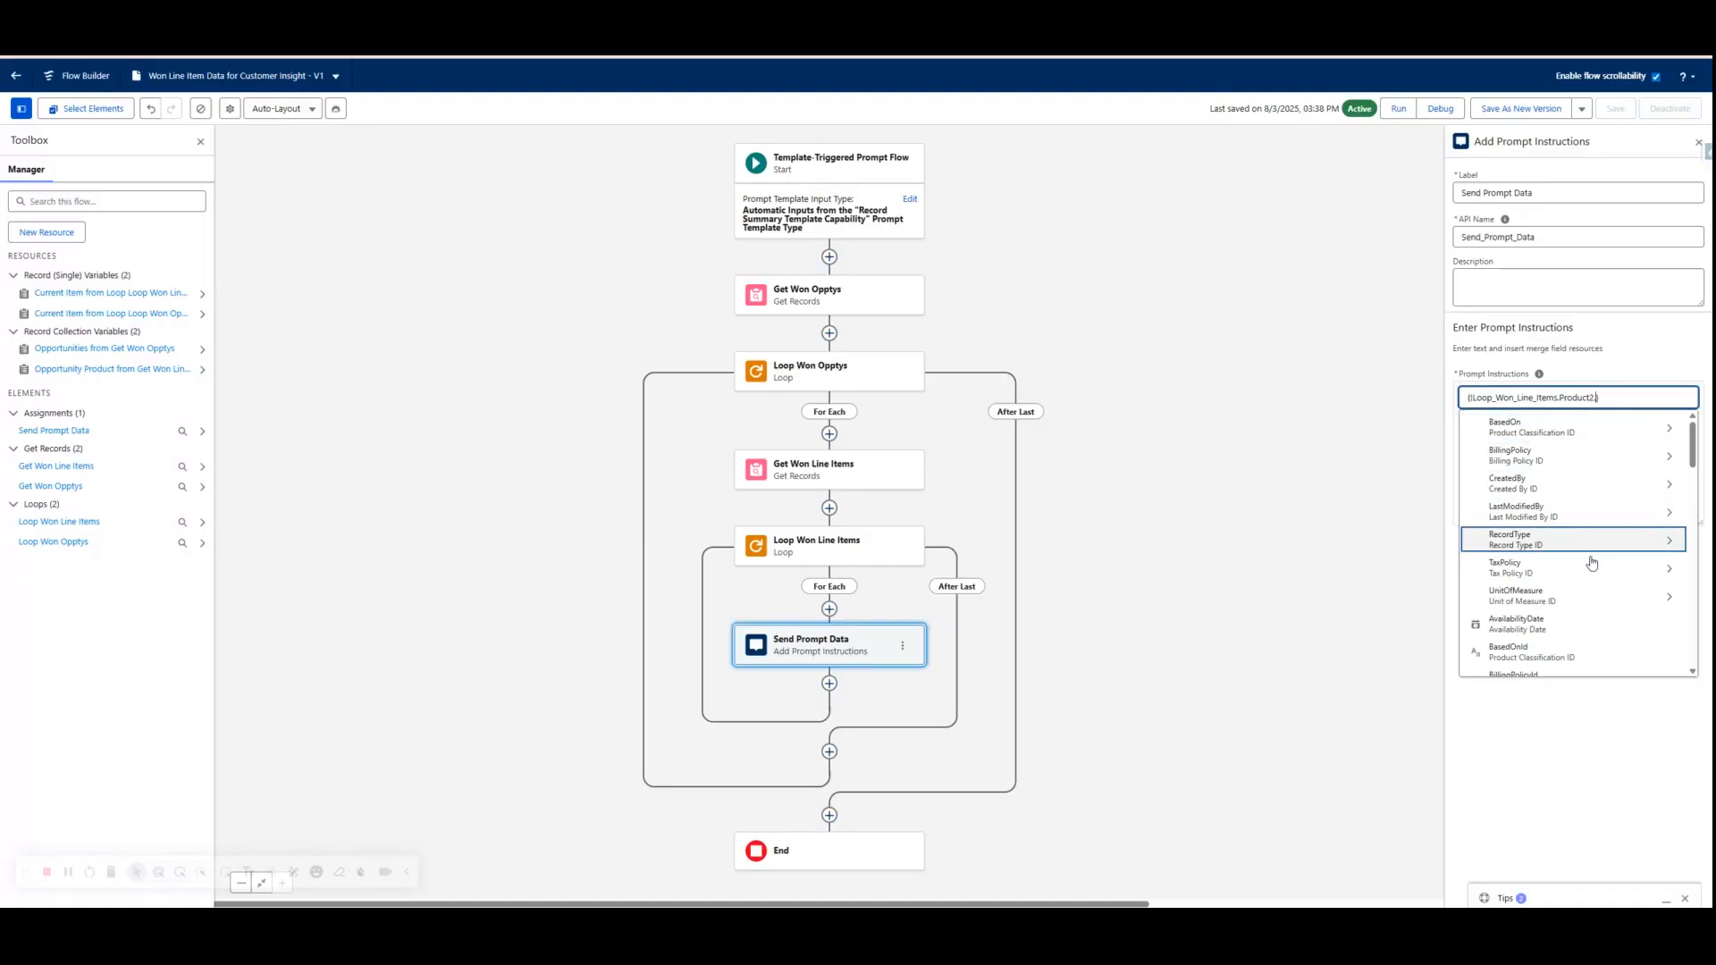
scroll(1590, 595, down, 5)
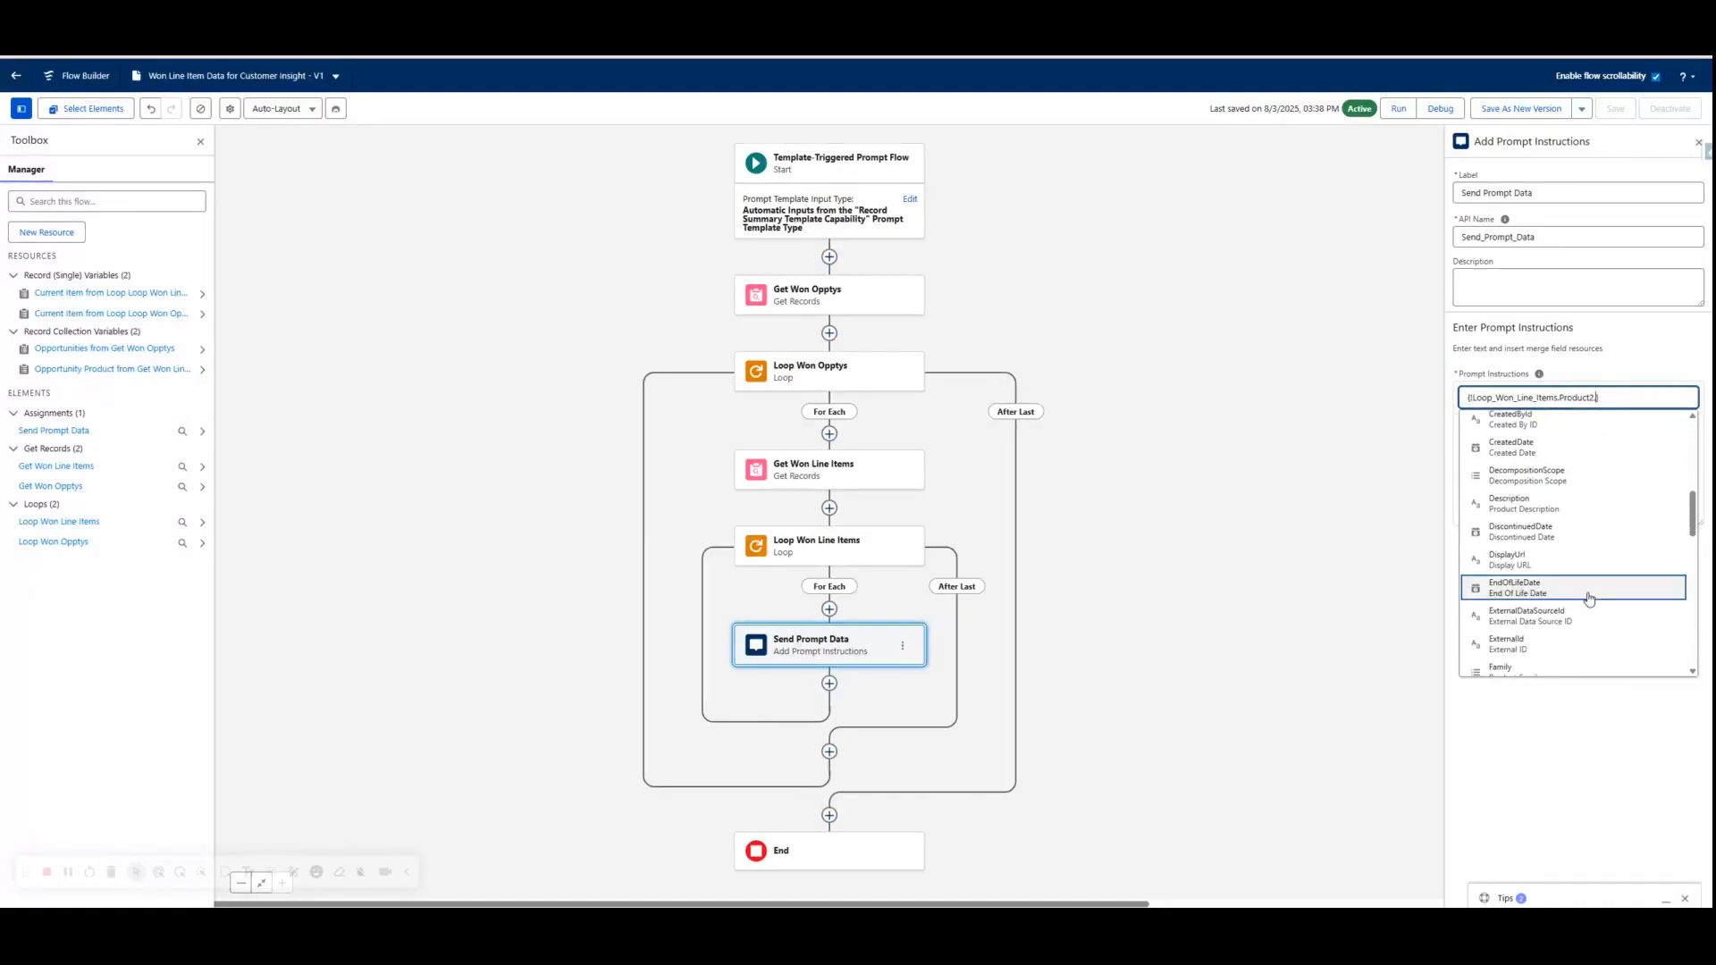
scroll(1589, 597, down, 3)
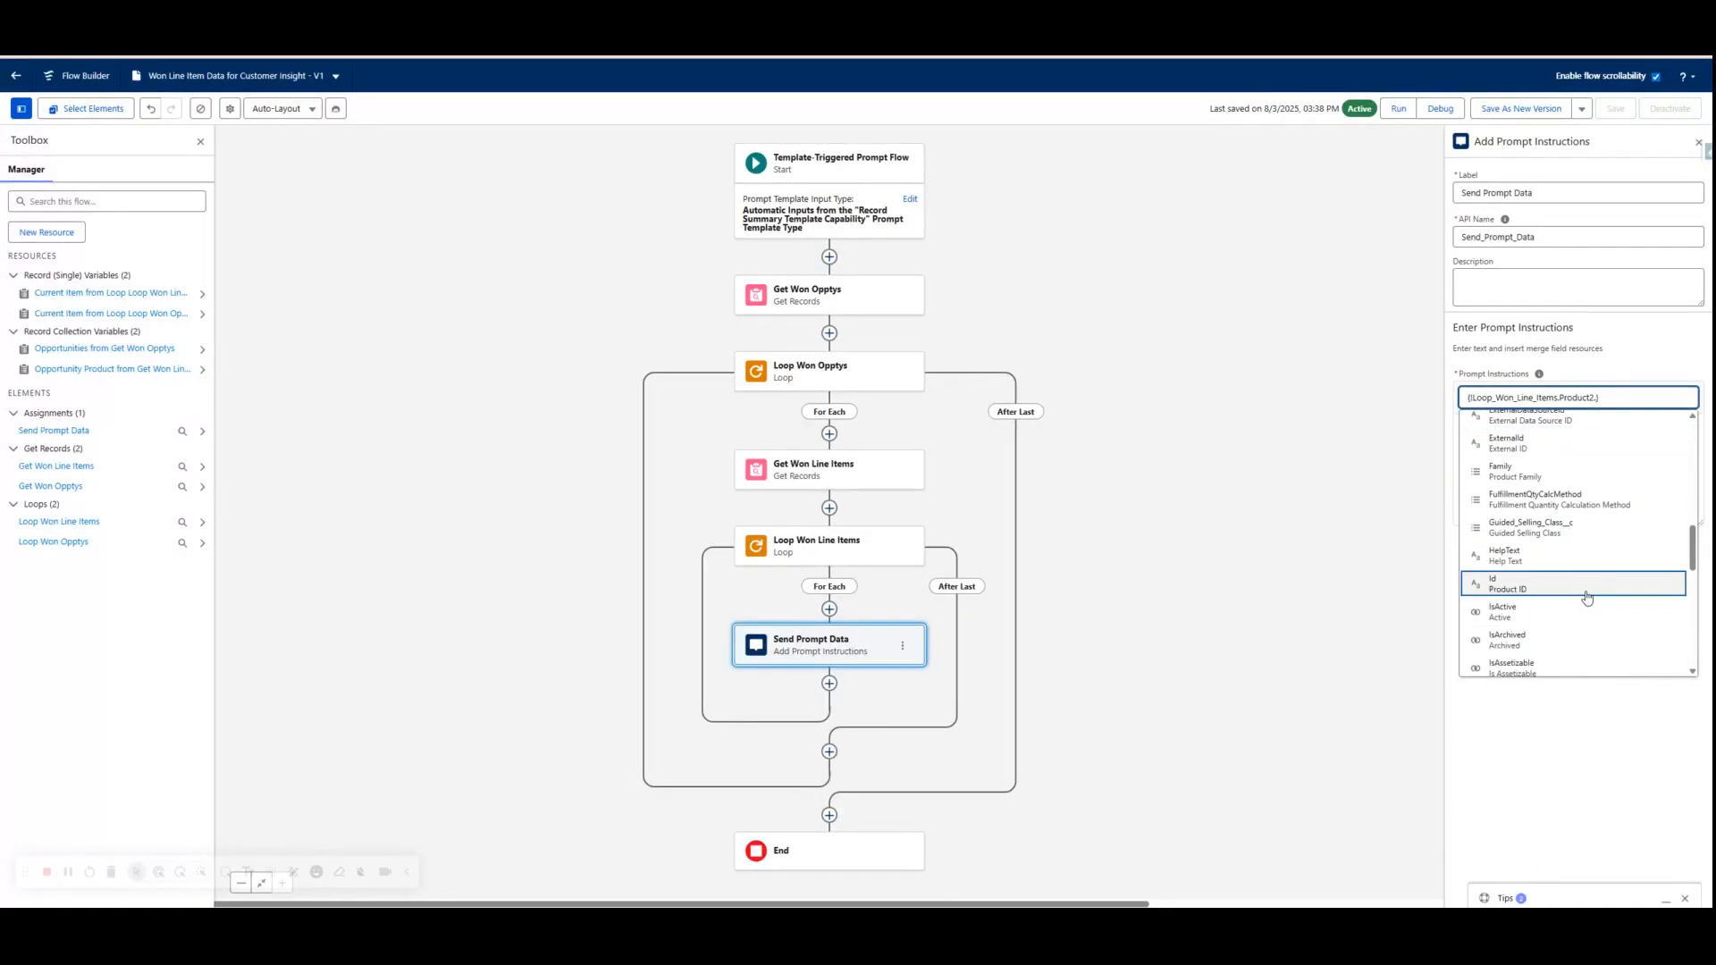
text(nam)
key(Return)
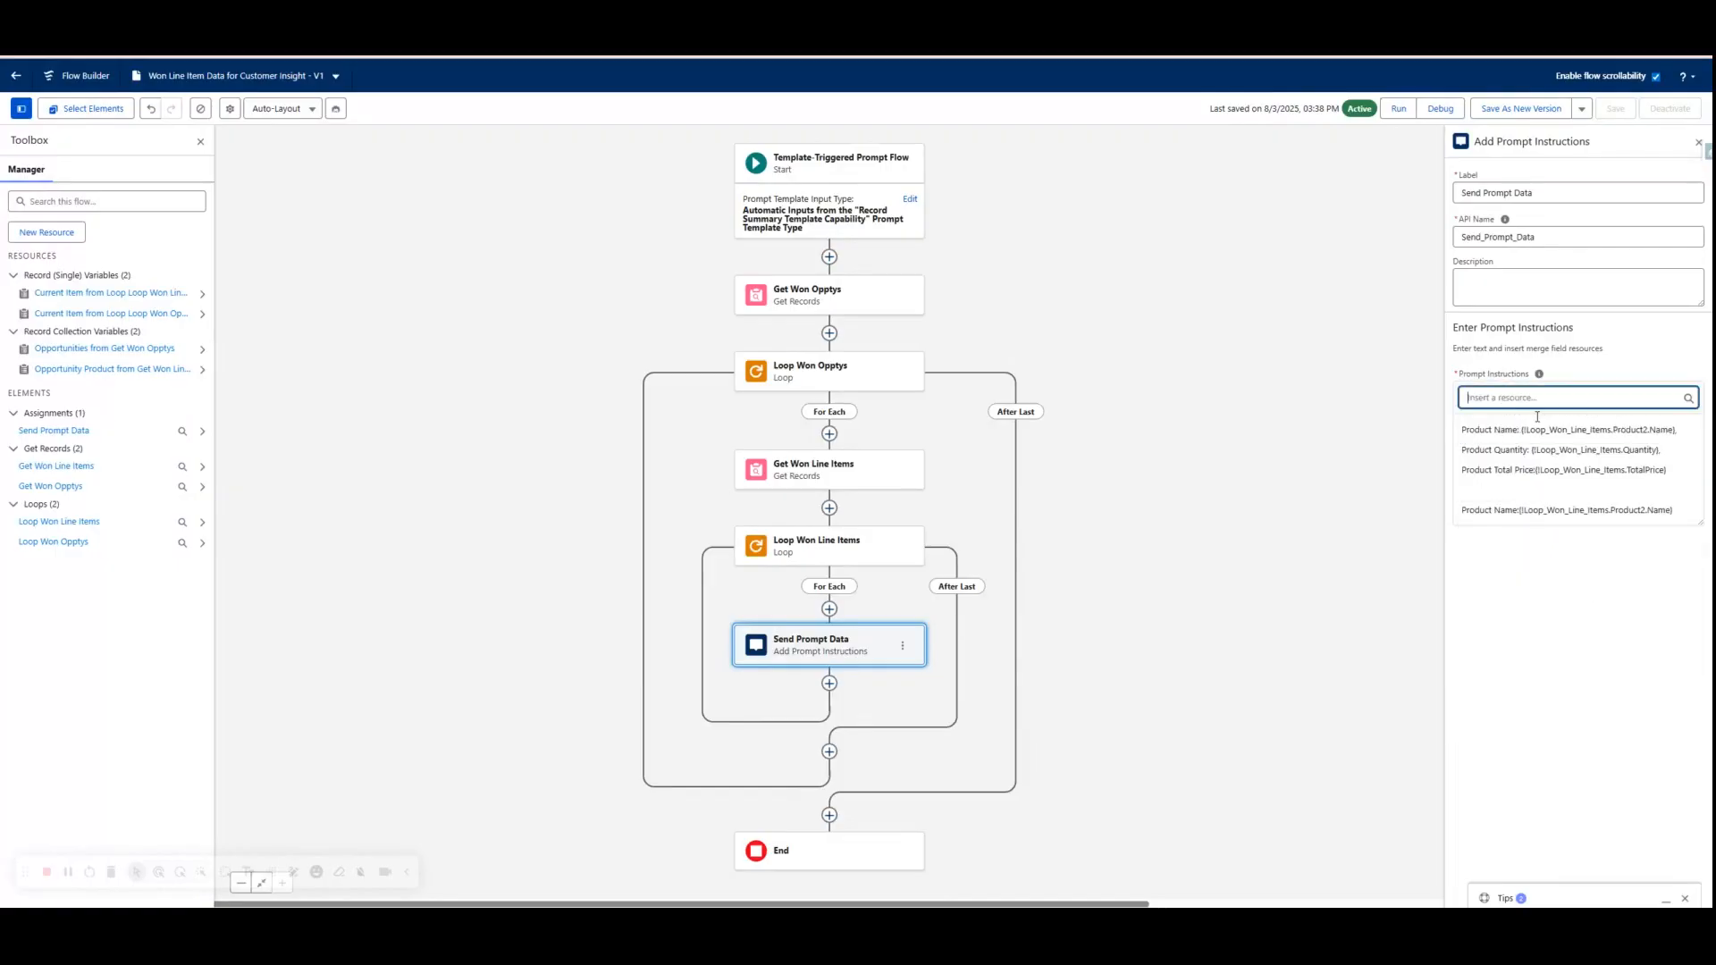
- Add a space after the extra line's colon and a comma at its end, and delete that whole line
click(1517, 511)
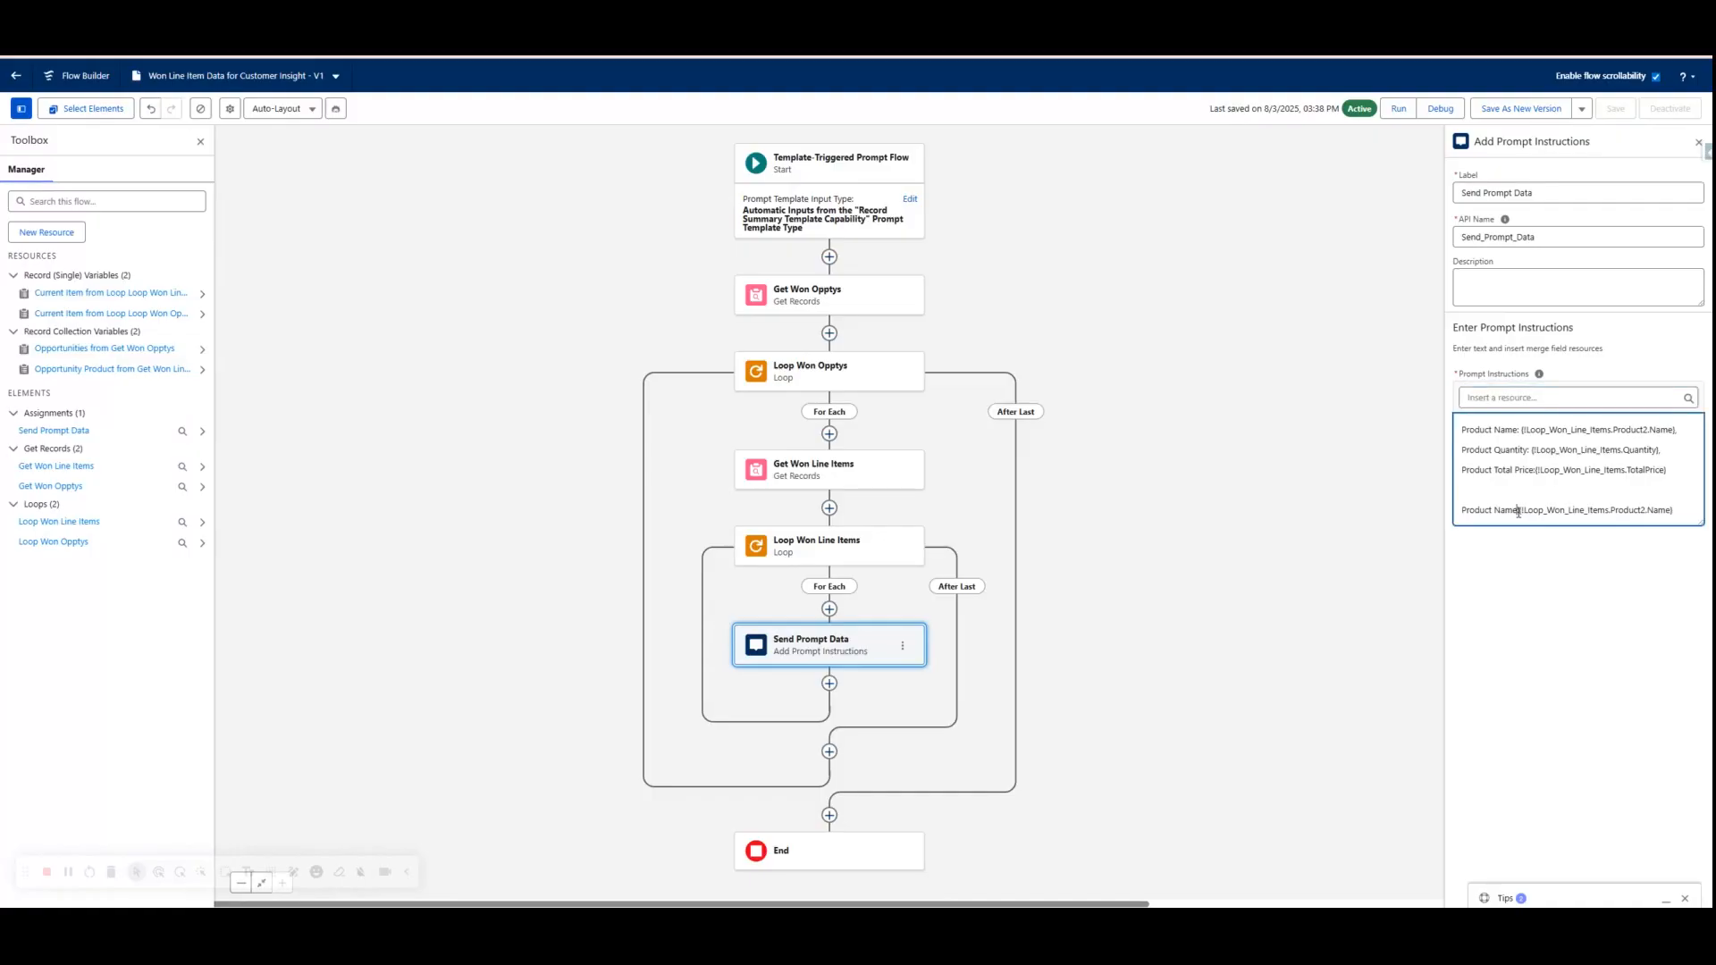
text(: )
text(,)
drag(1680, 509, 1436, 507)
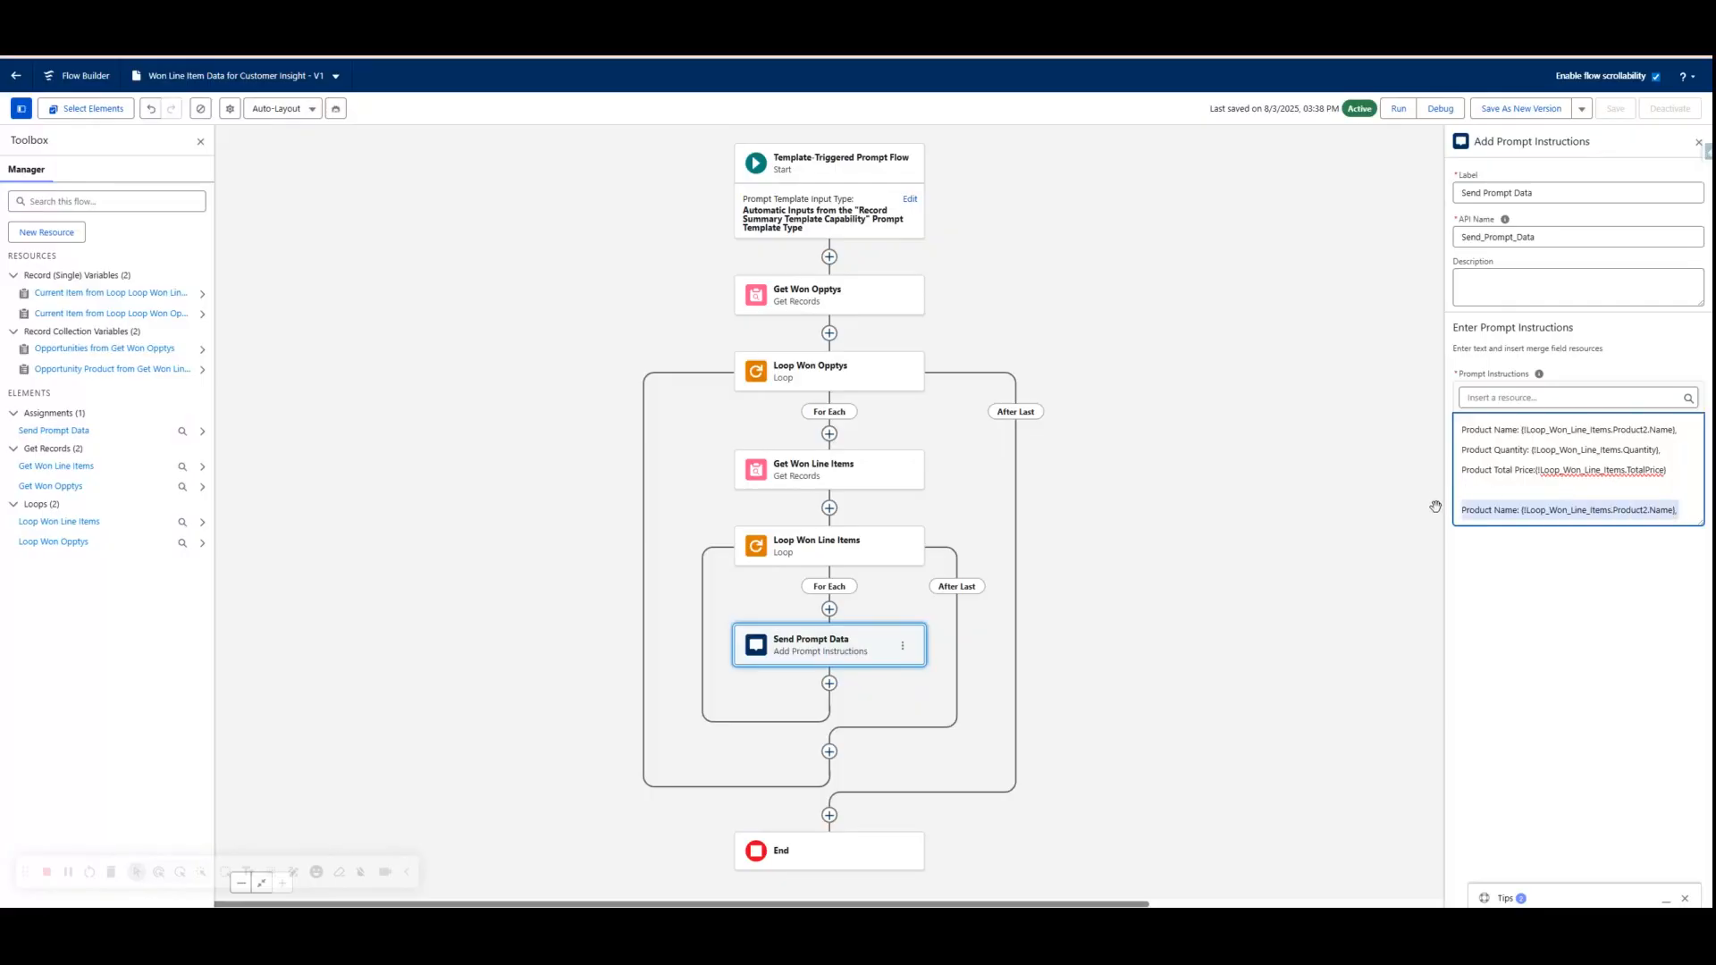
key(Delete)
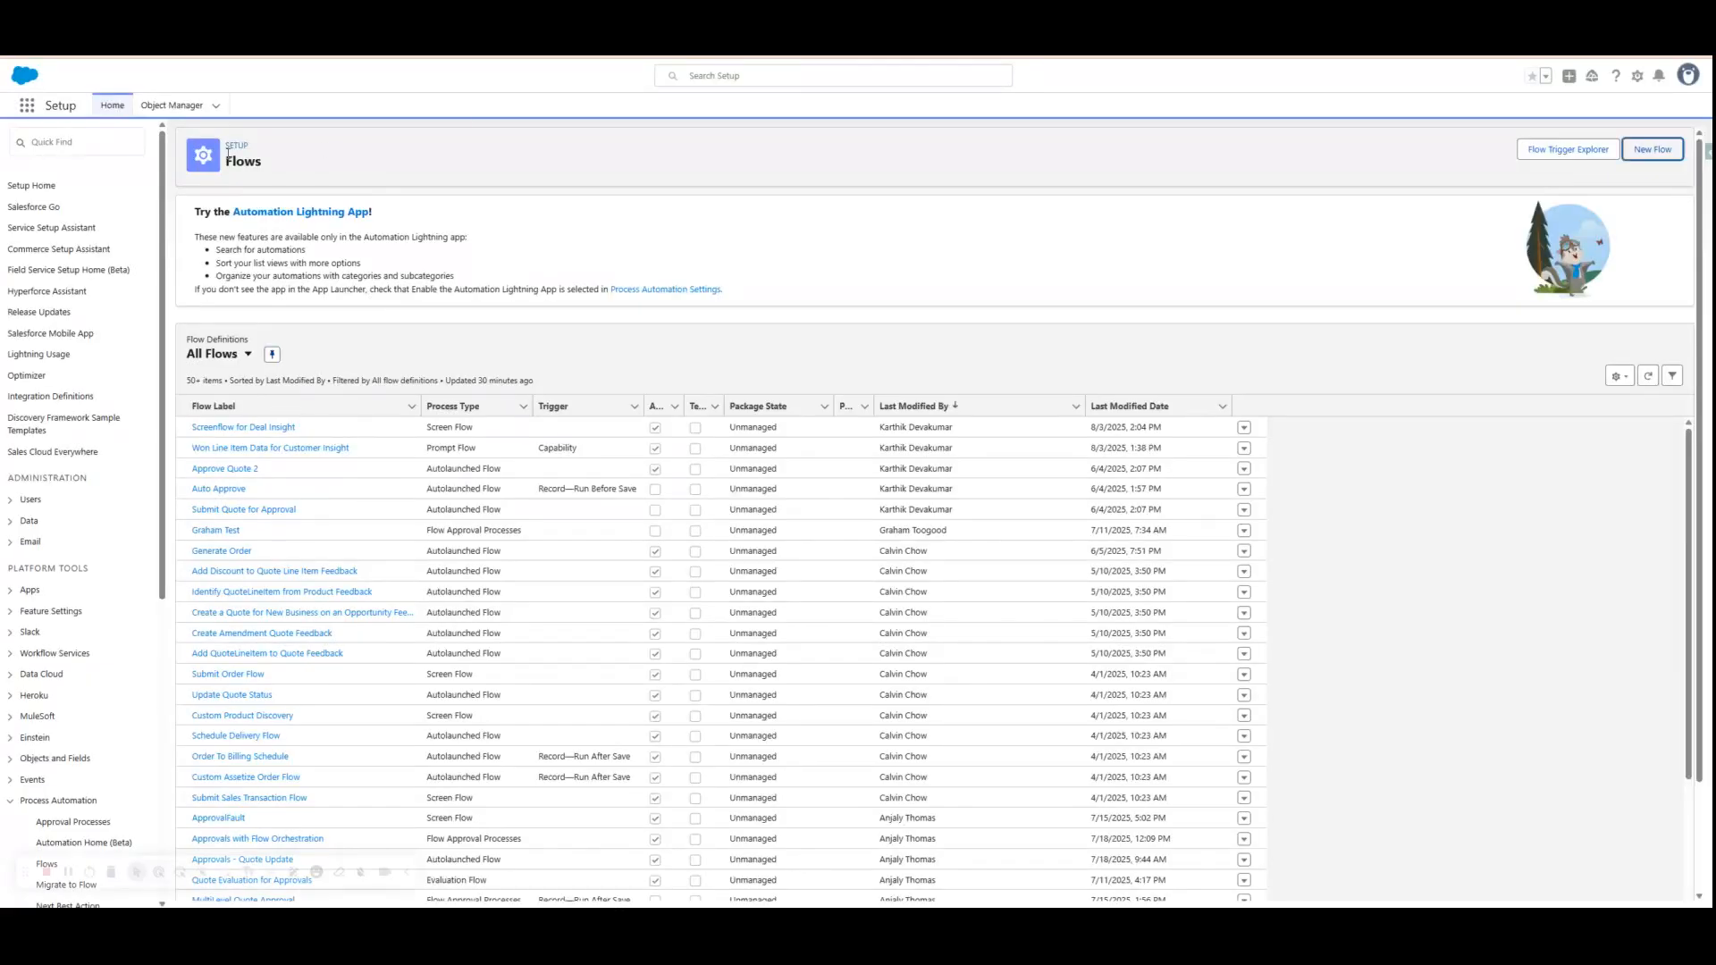
- Search Setup for "prompt" and open Prompt Builder
click(92, 145)
text(p)
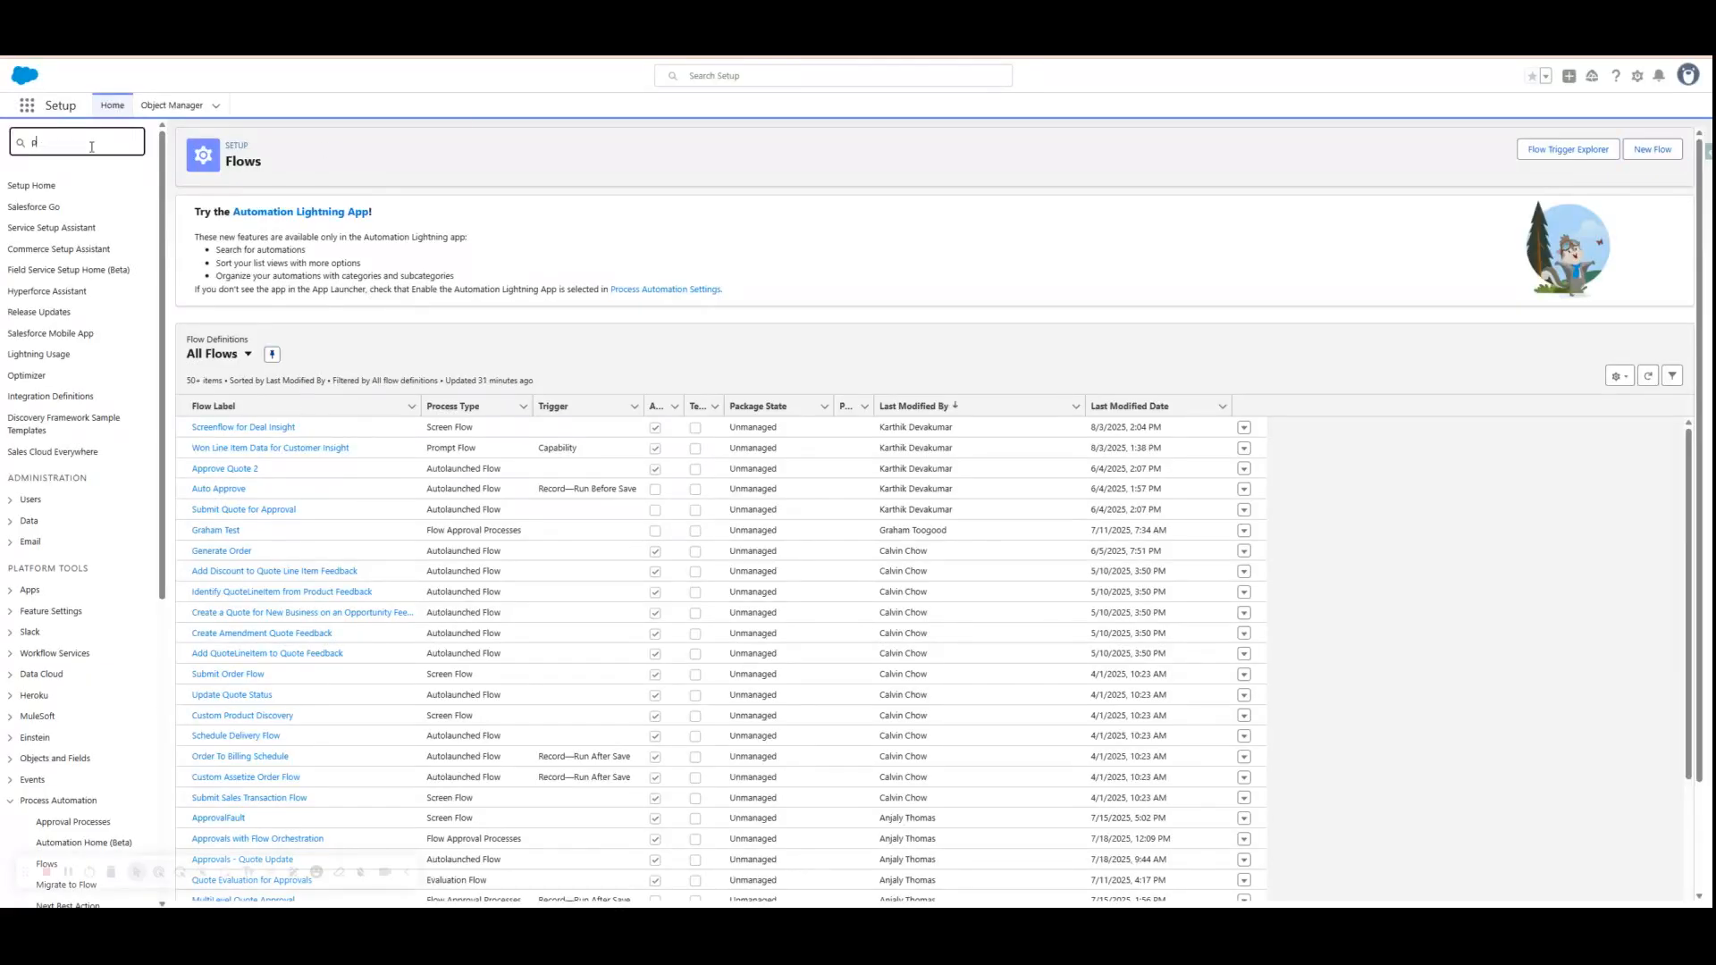
text(rompt)
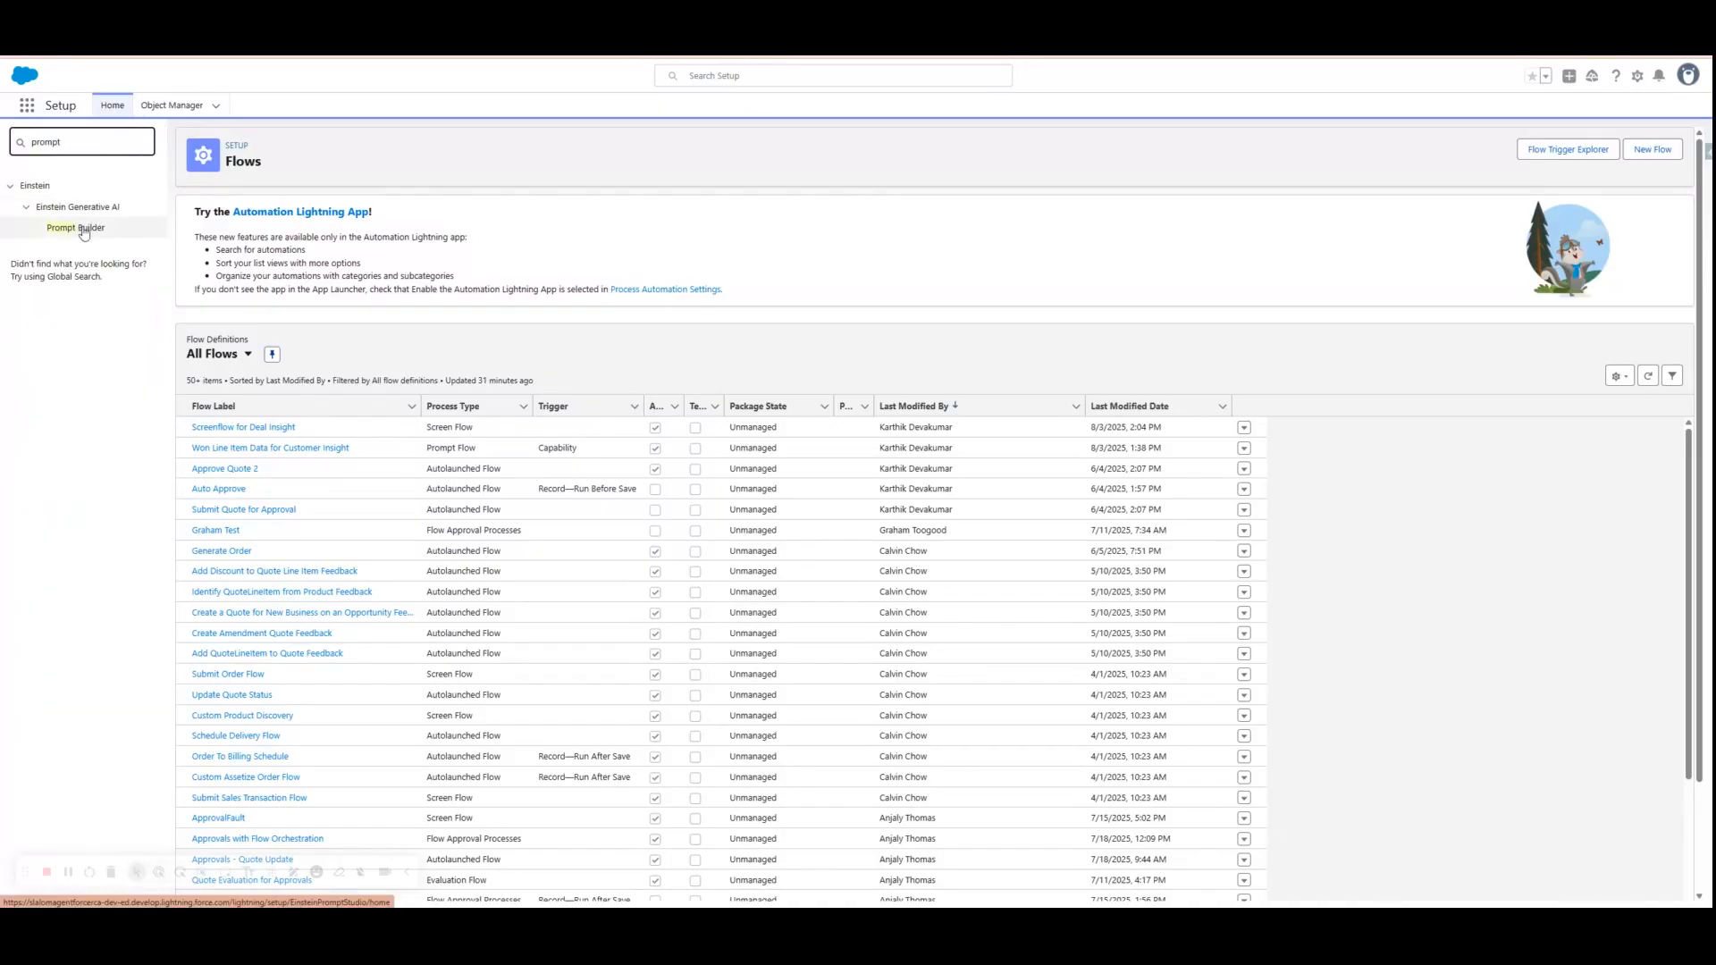
click(83, 230)
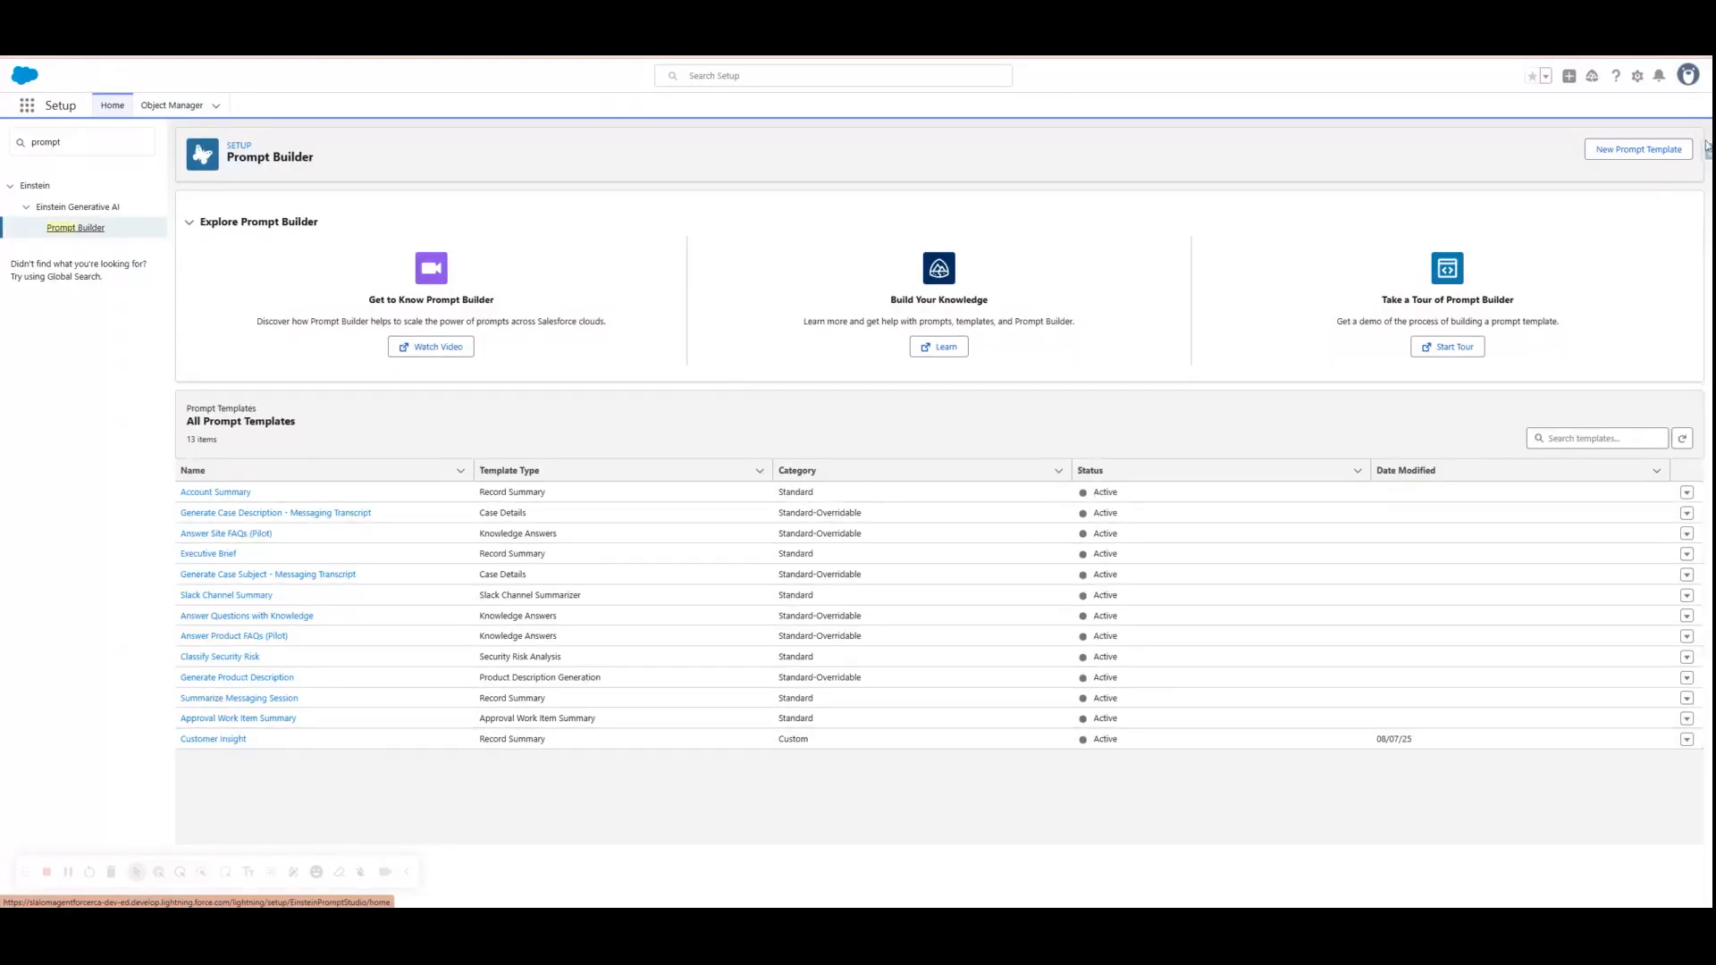
- Start a new prompt template of type Record Summary for the Account object and discard it unnamed
click(1641, 150)
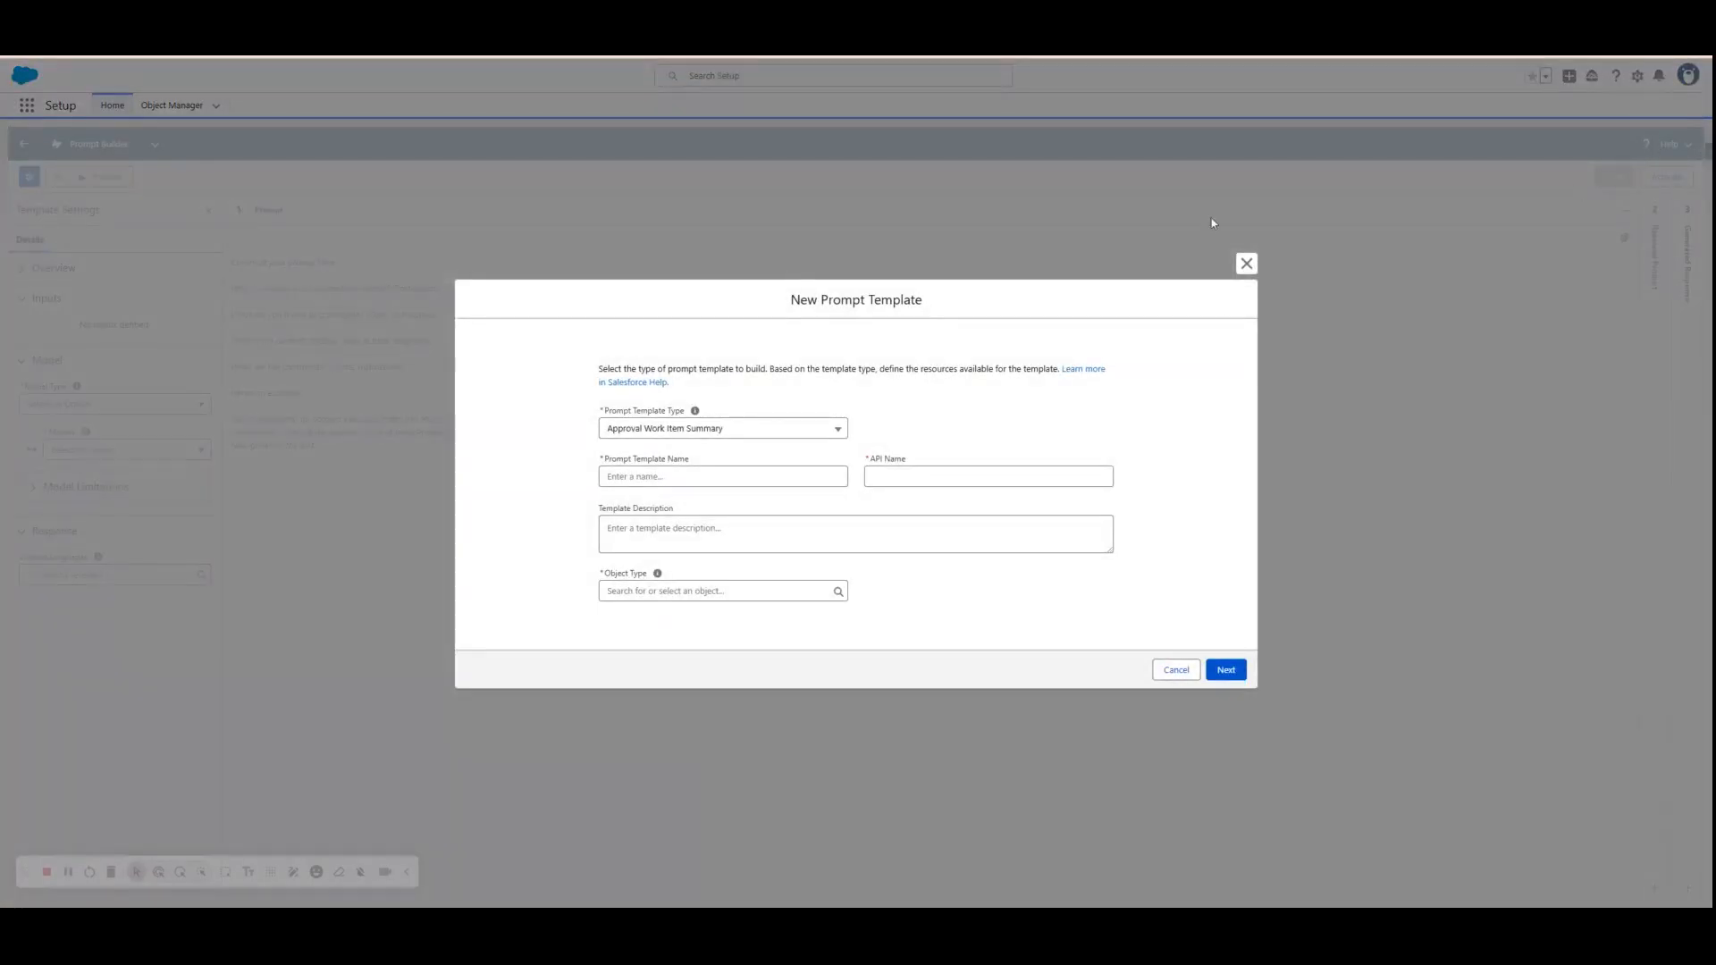
click(694, 430)
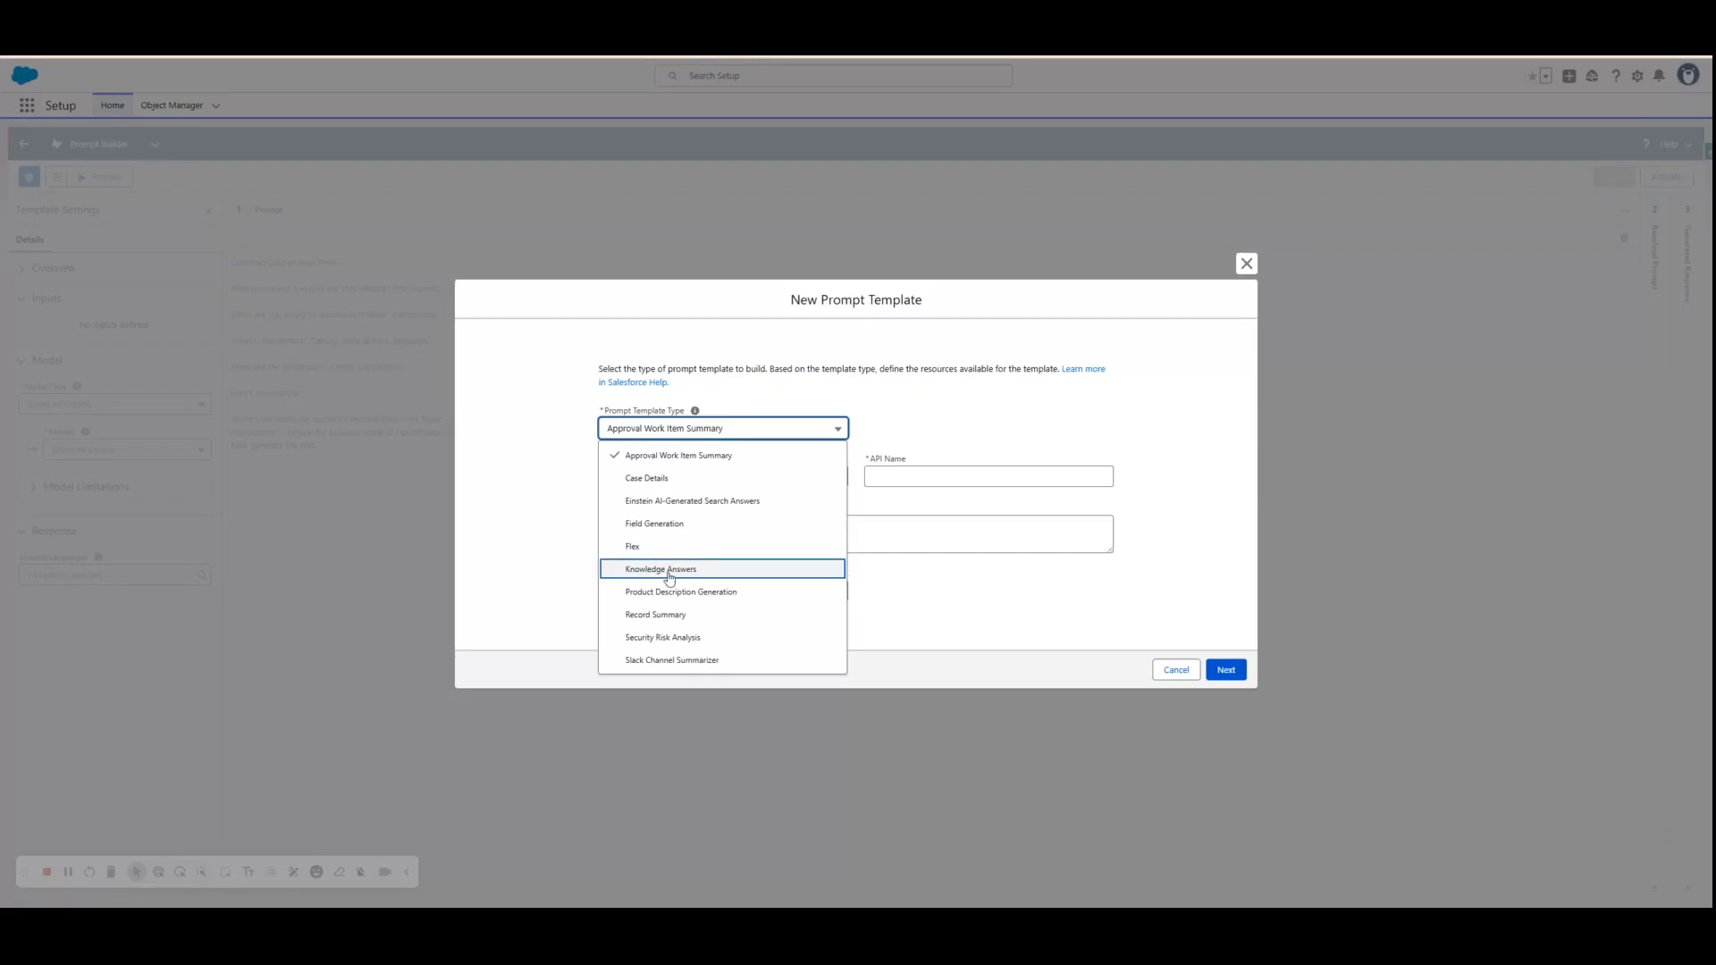
click(692, 617)
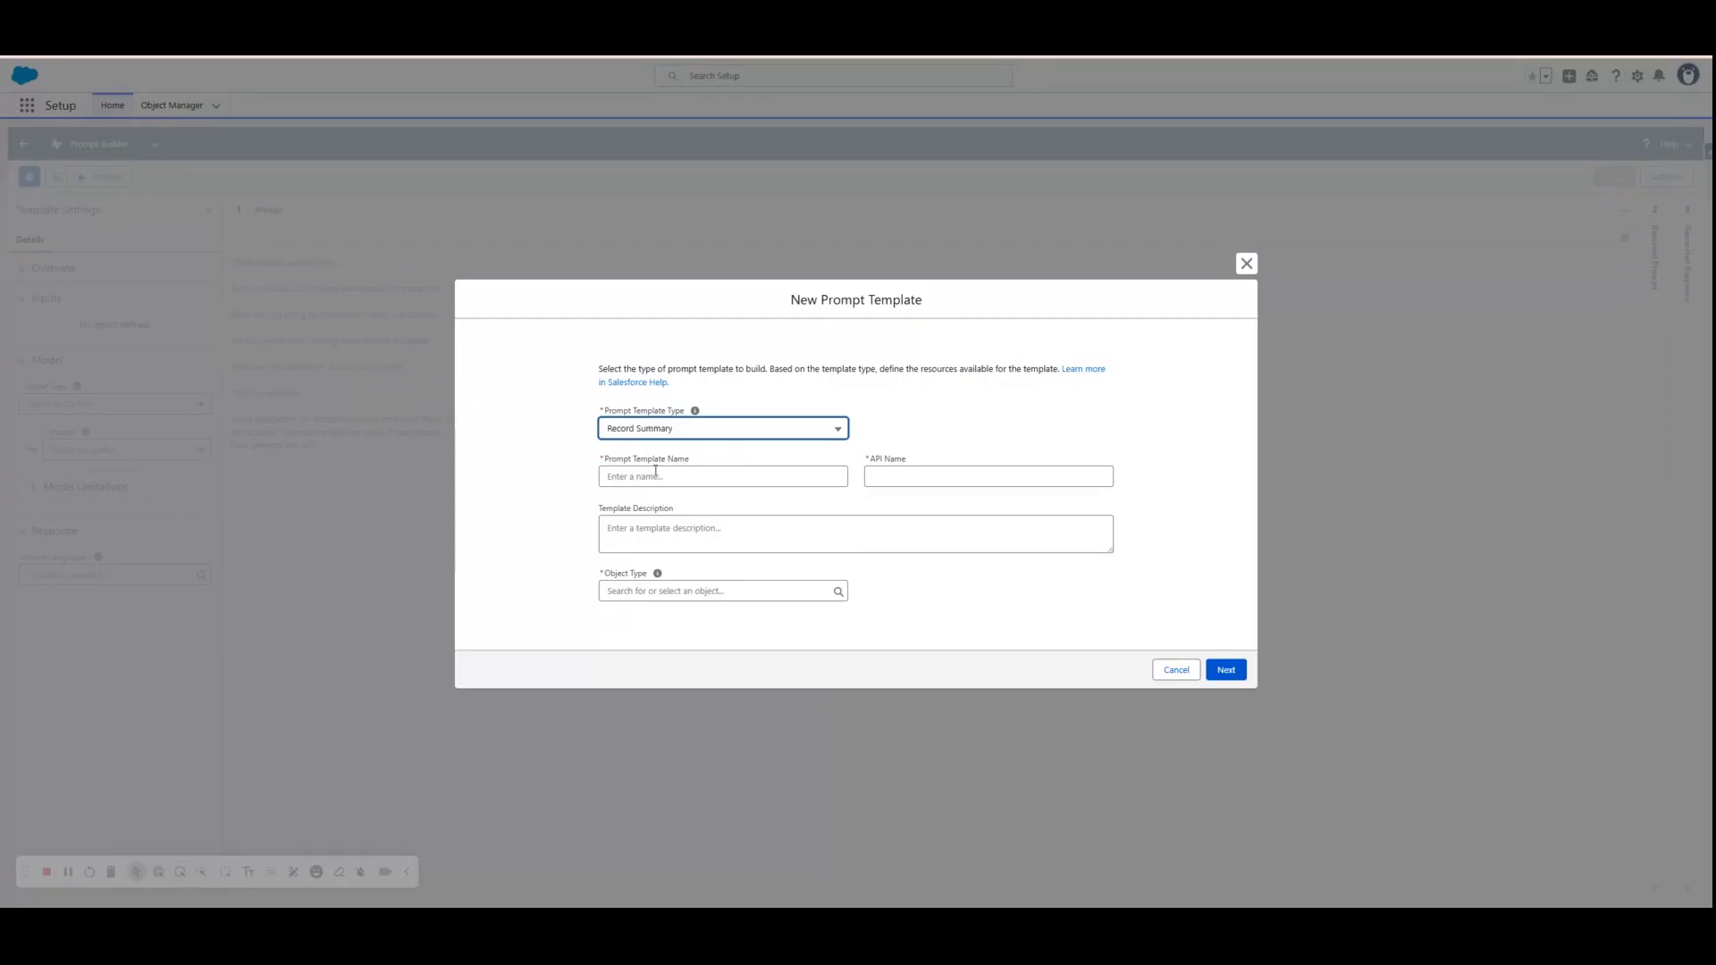
click(656, 474)
click(708, 593)
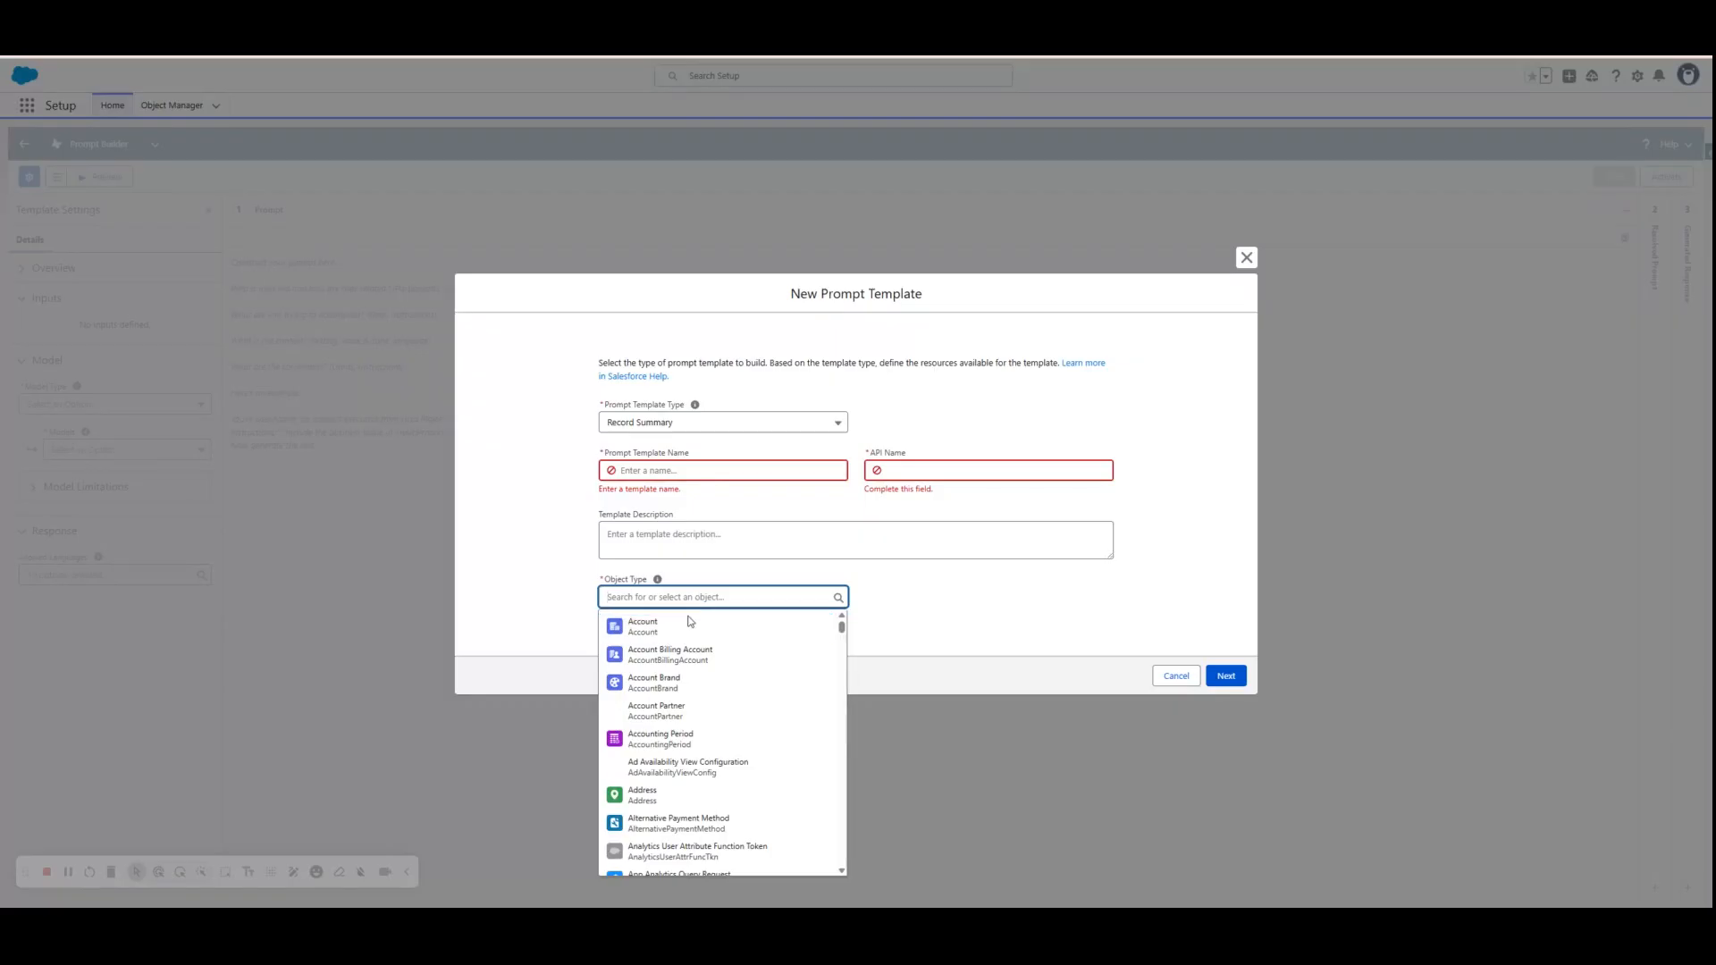
click(671, 633)
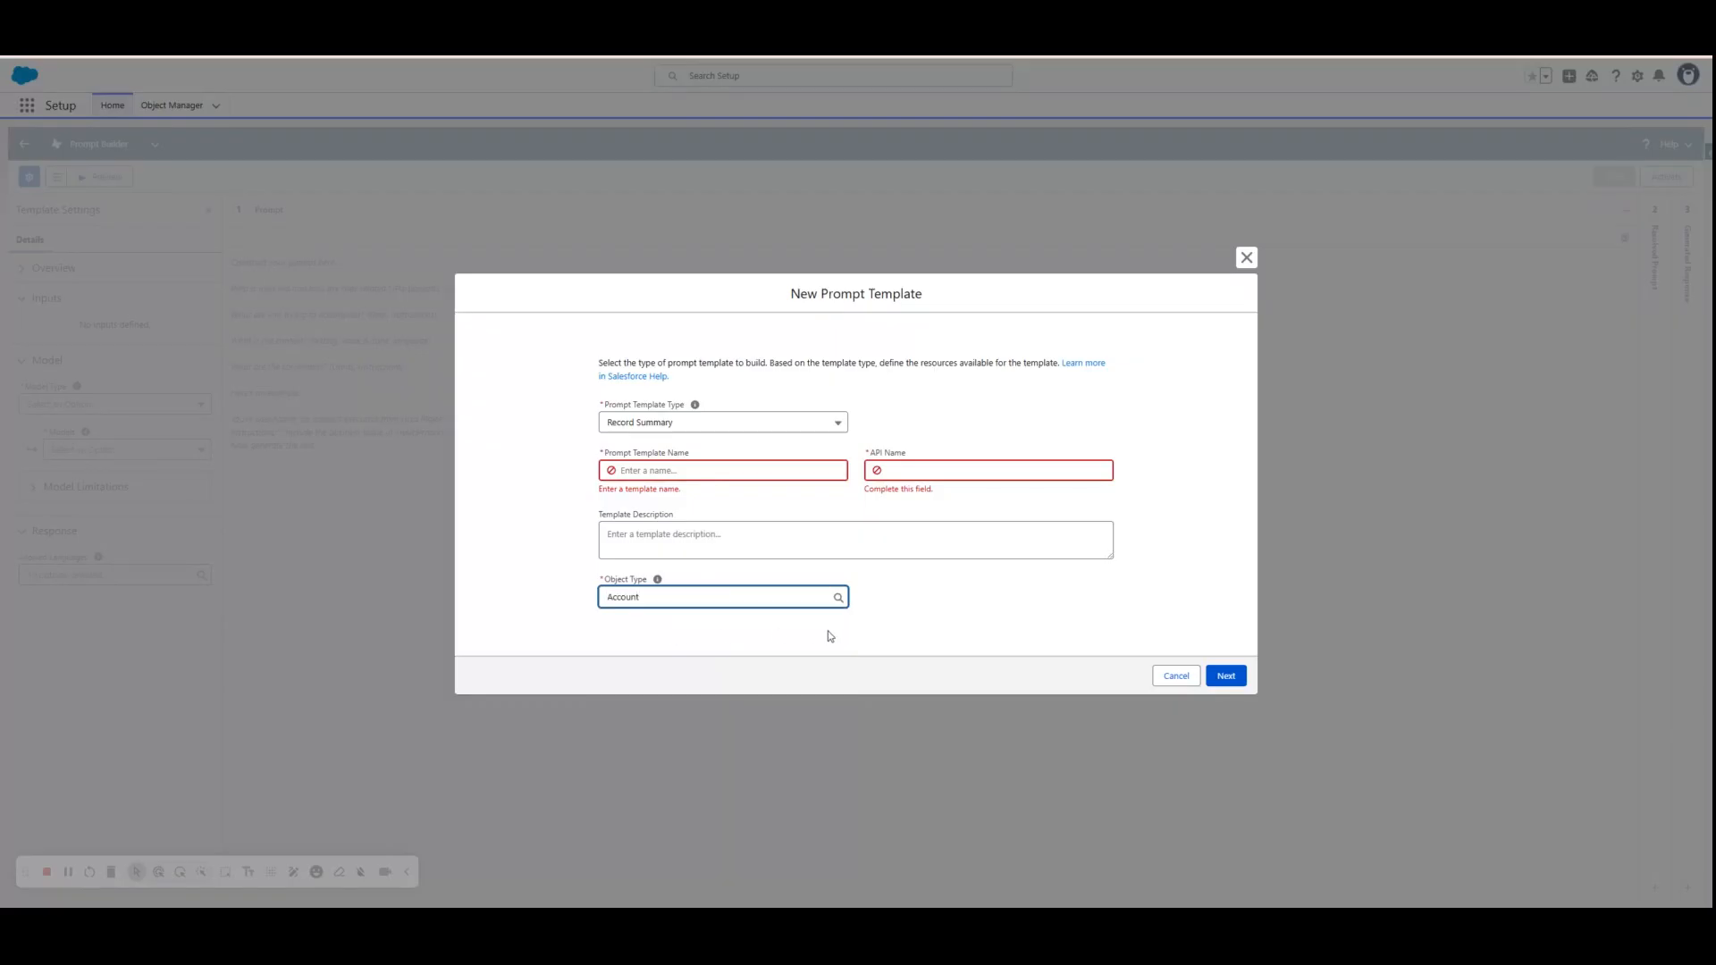
click(668, 473)
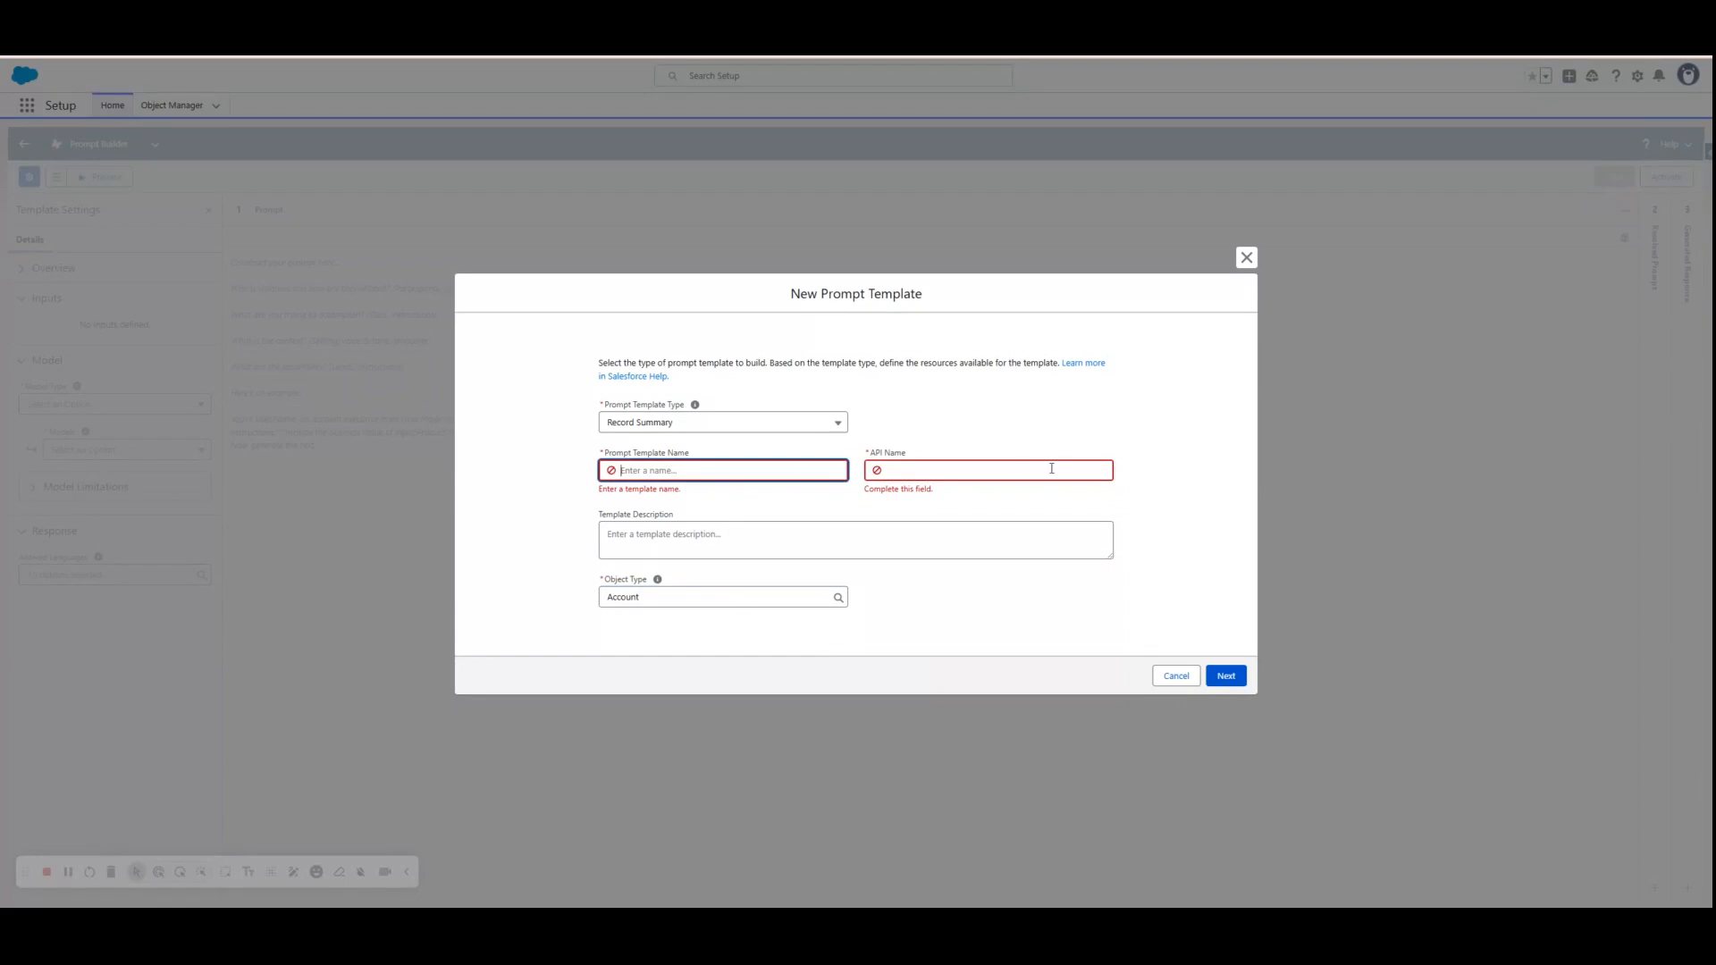
click(1246, 259)
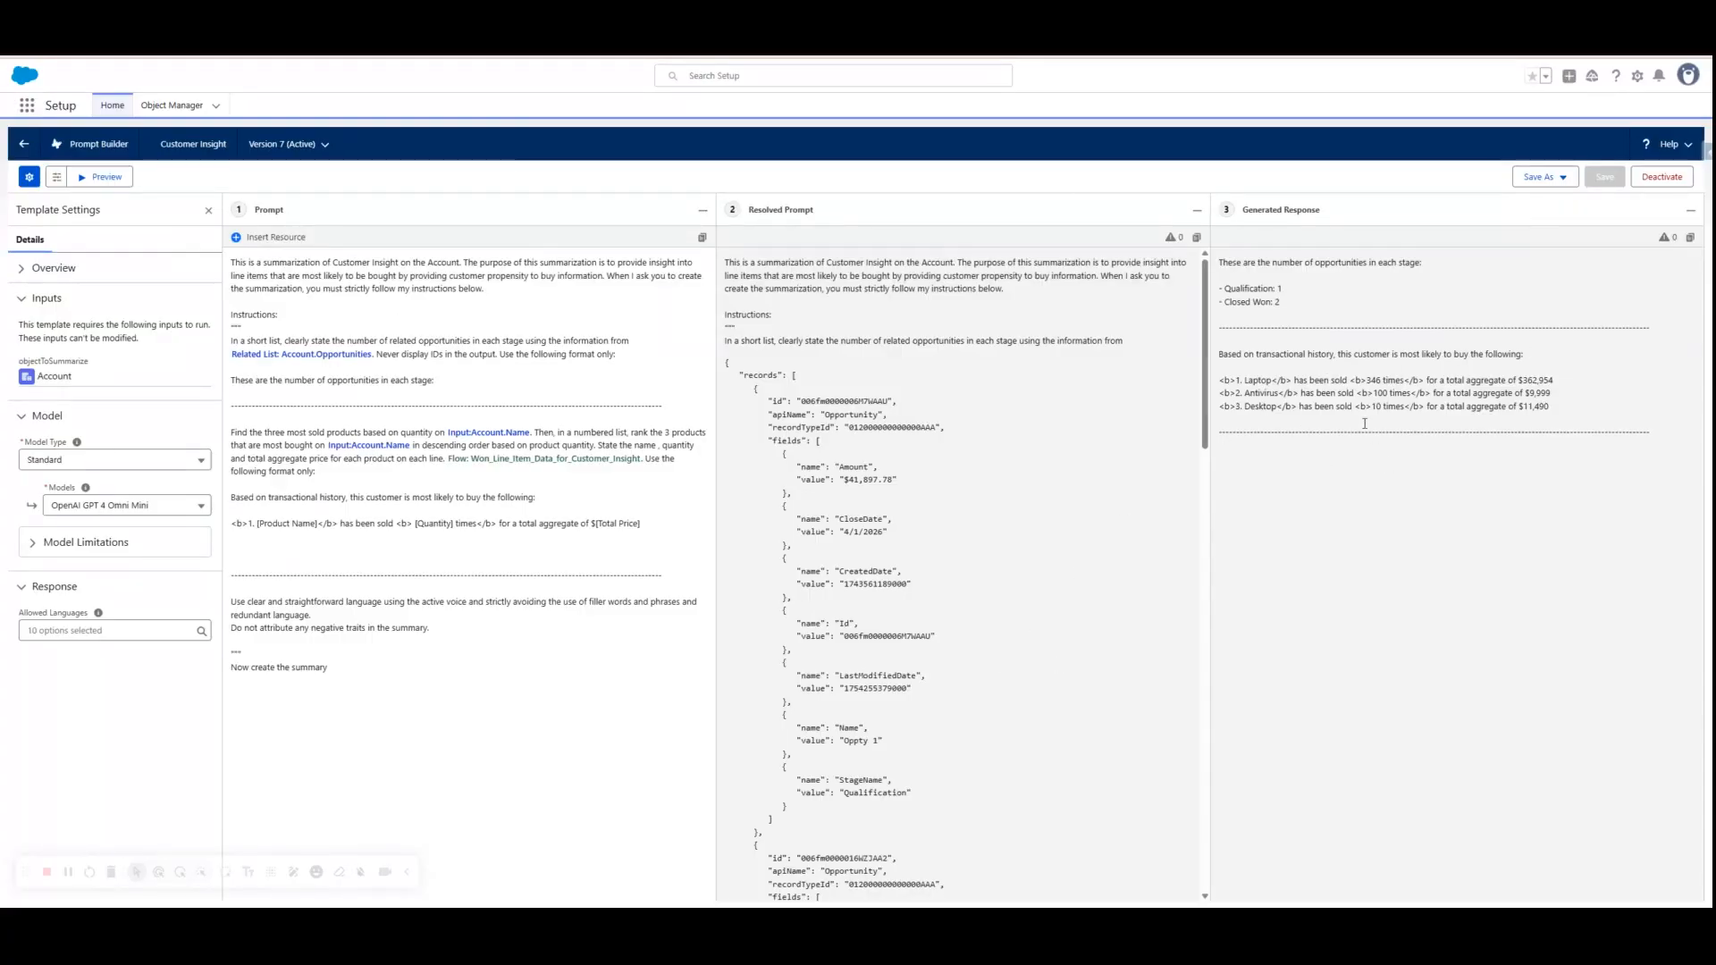
- In the Customer Insight template, collapse the Resolved Prompt and Generated Response panes to view the prompt alone, and expand both again
click(1197, 209)
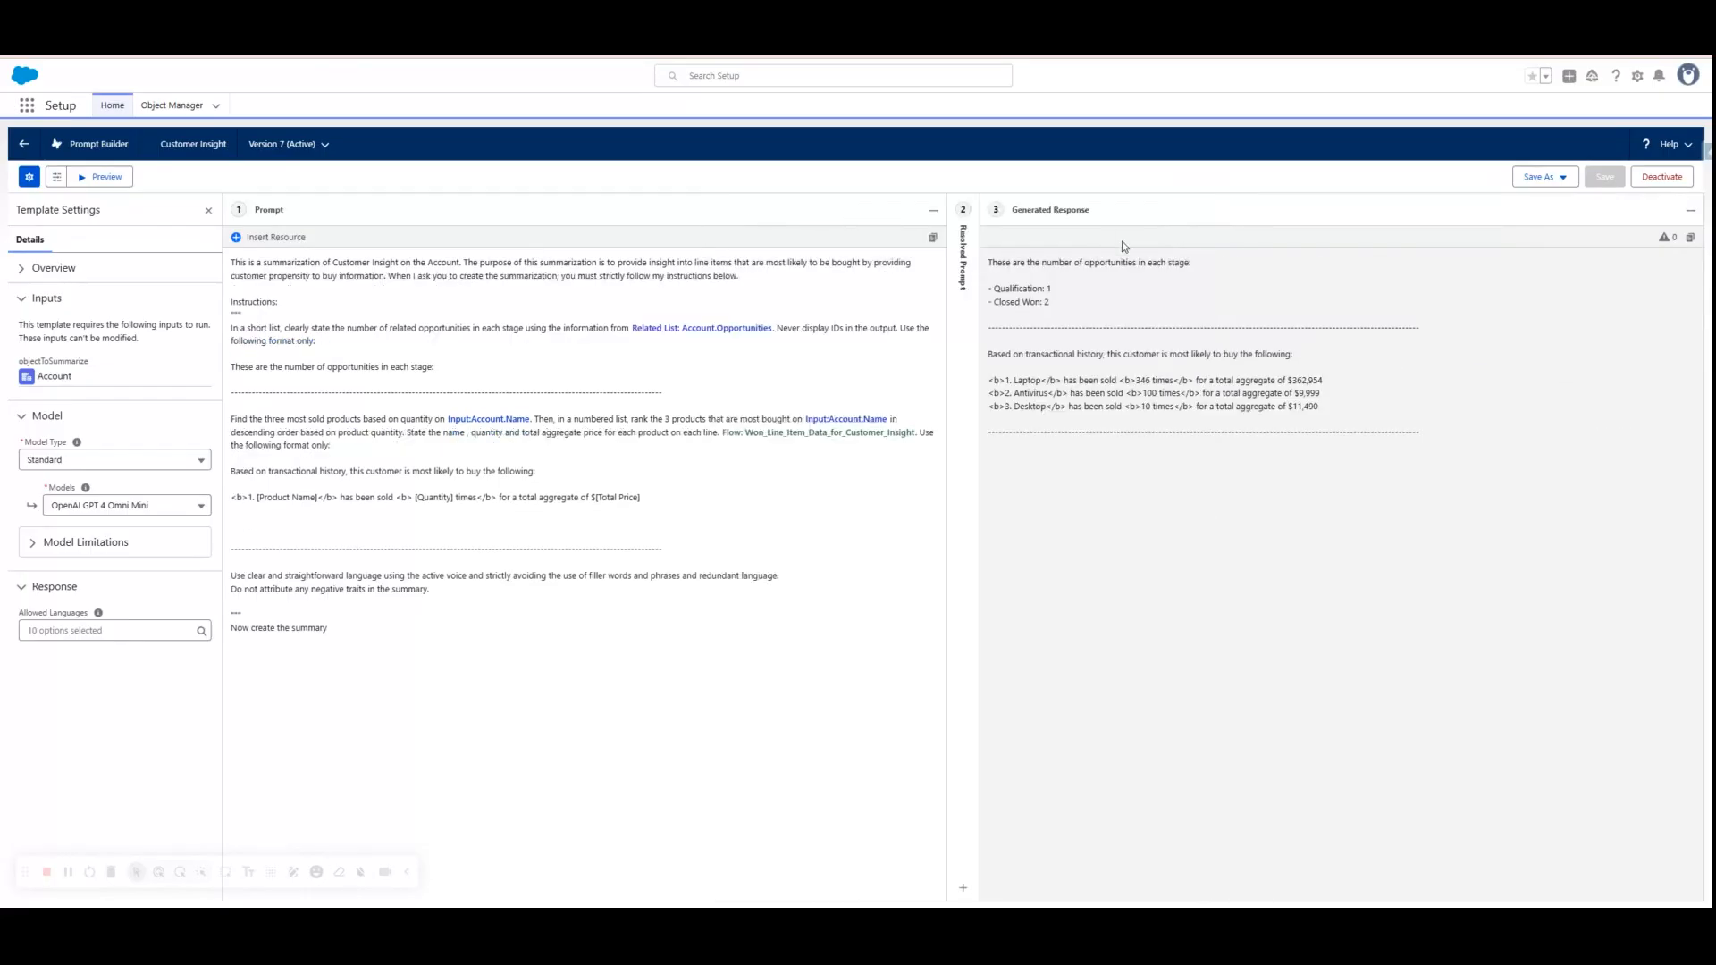
click(1109, 215)
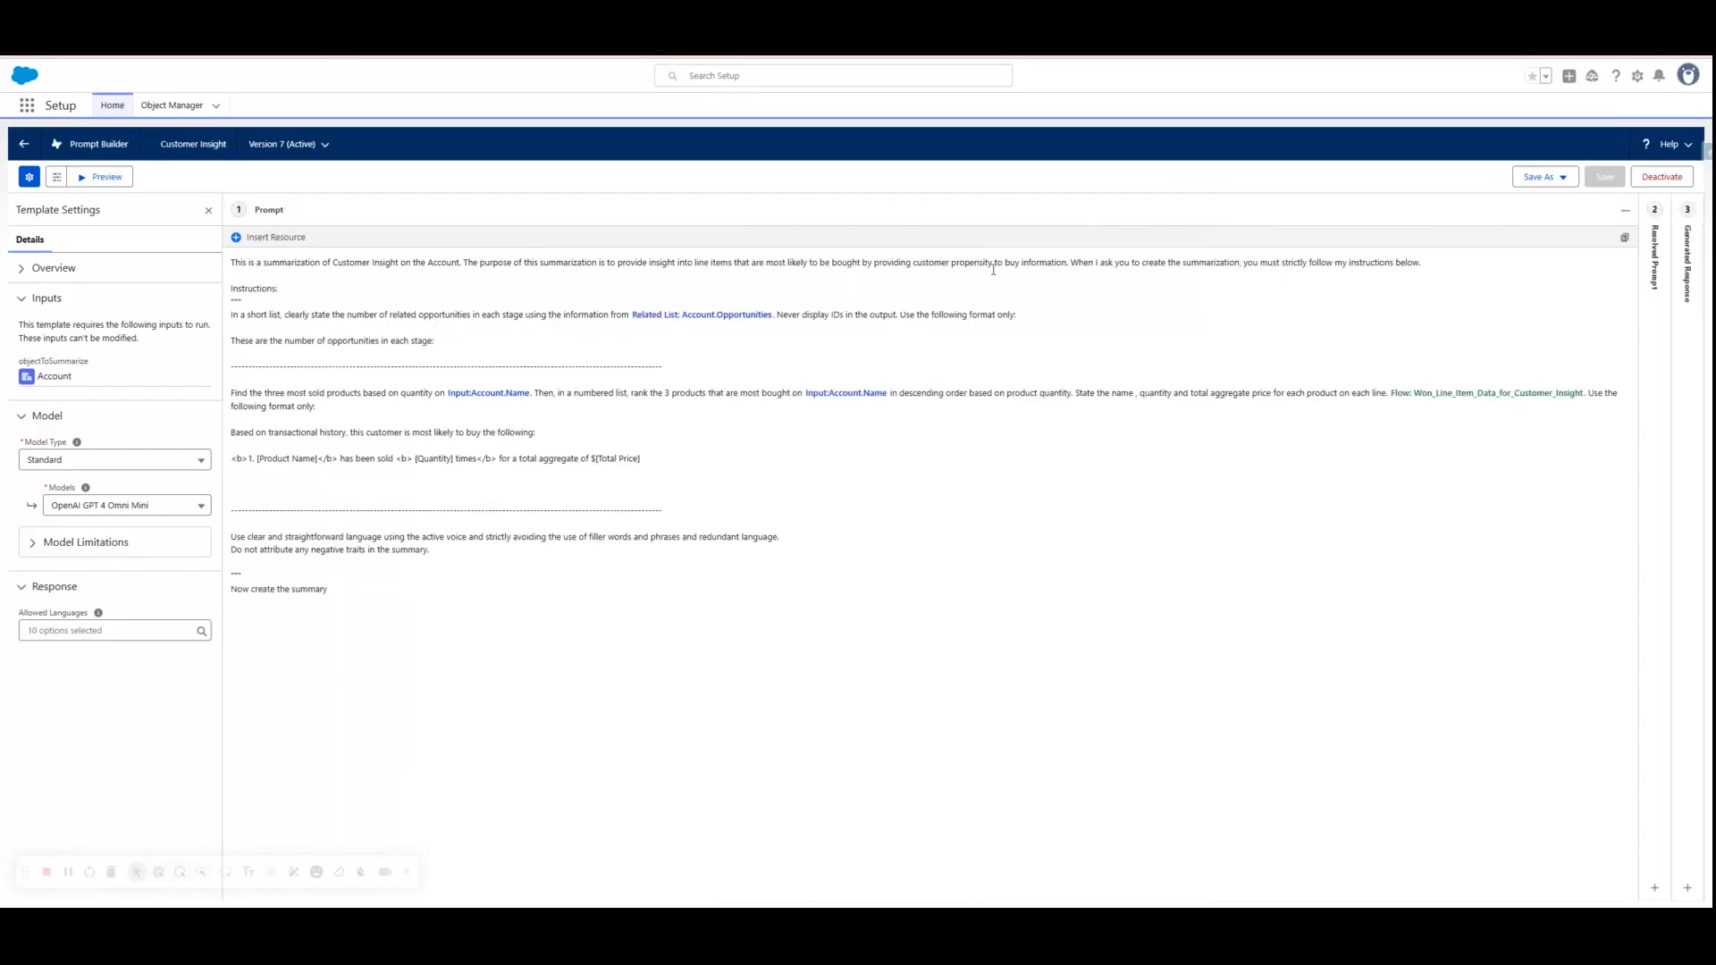
click(1652, 296)
click(1680, 319)
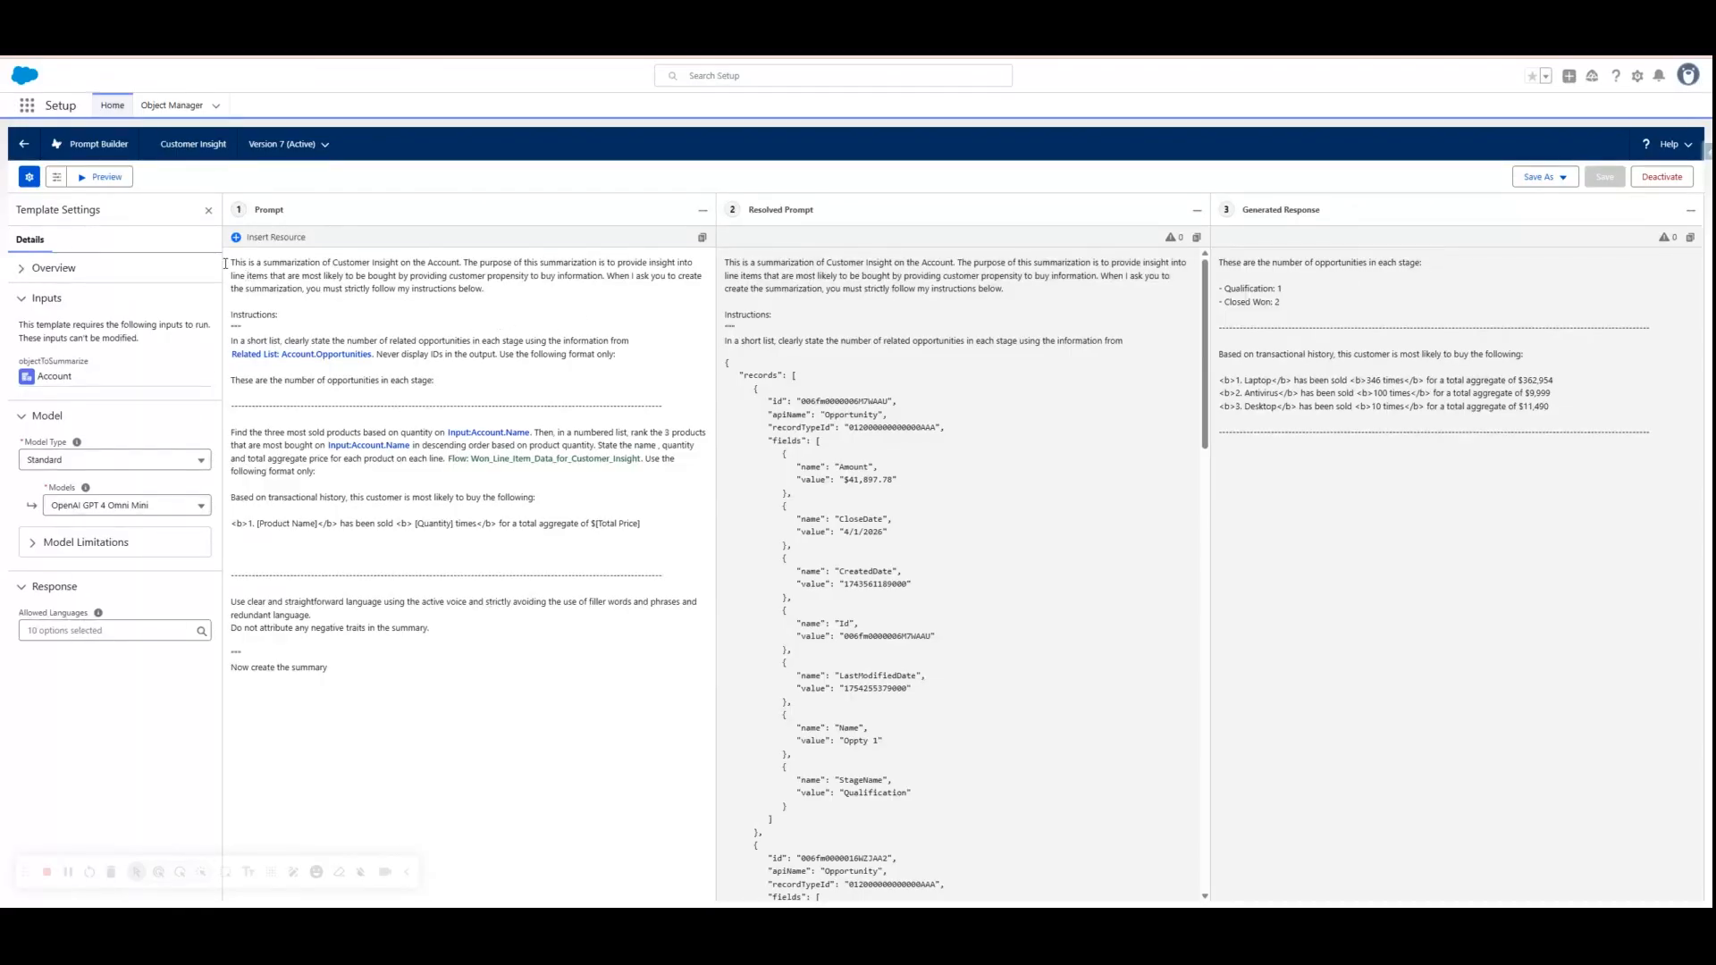
- Examine the Customer Insight prompt's structure: the purpose statement, the quoted Instructions block, the dashed separators and the closing summary command
drag(230, 261, 483, 290)
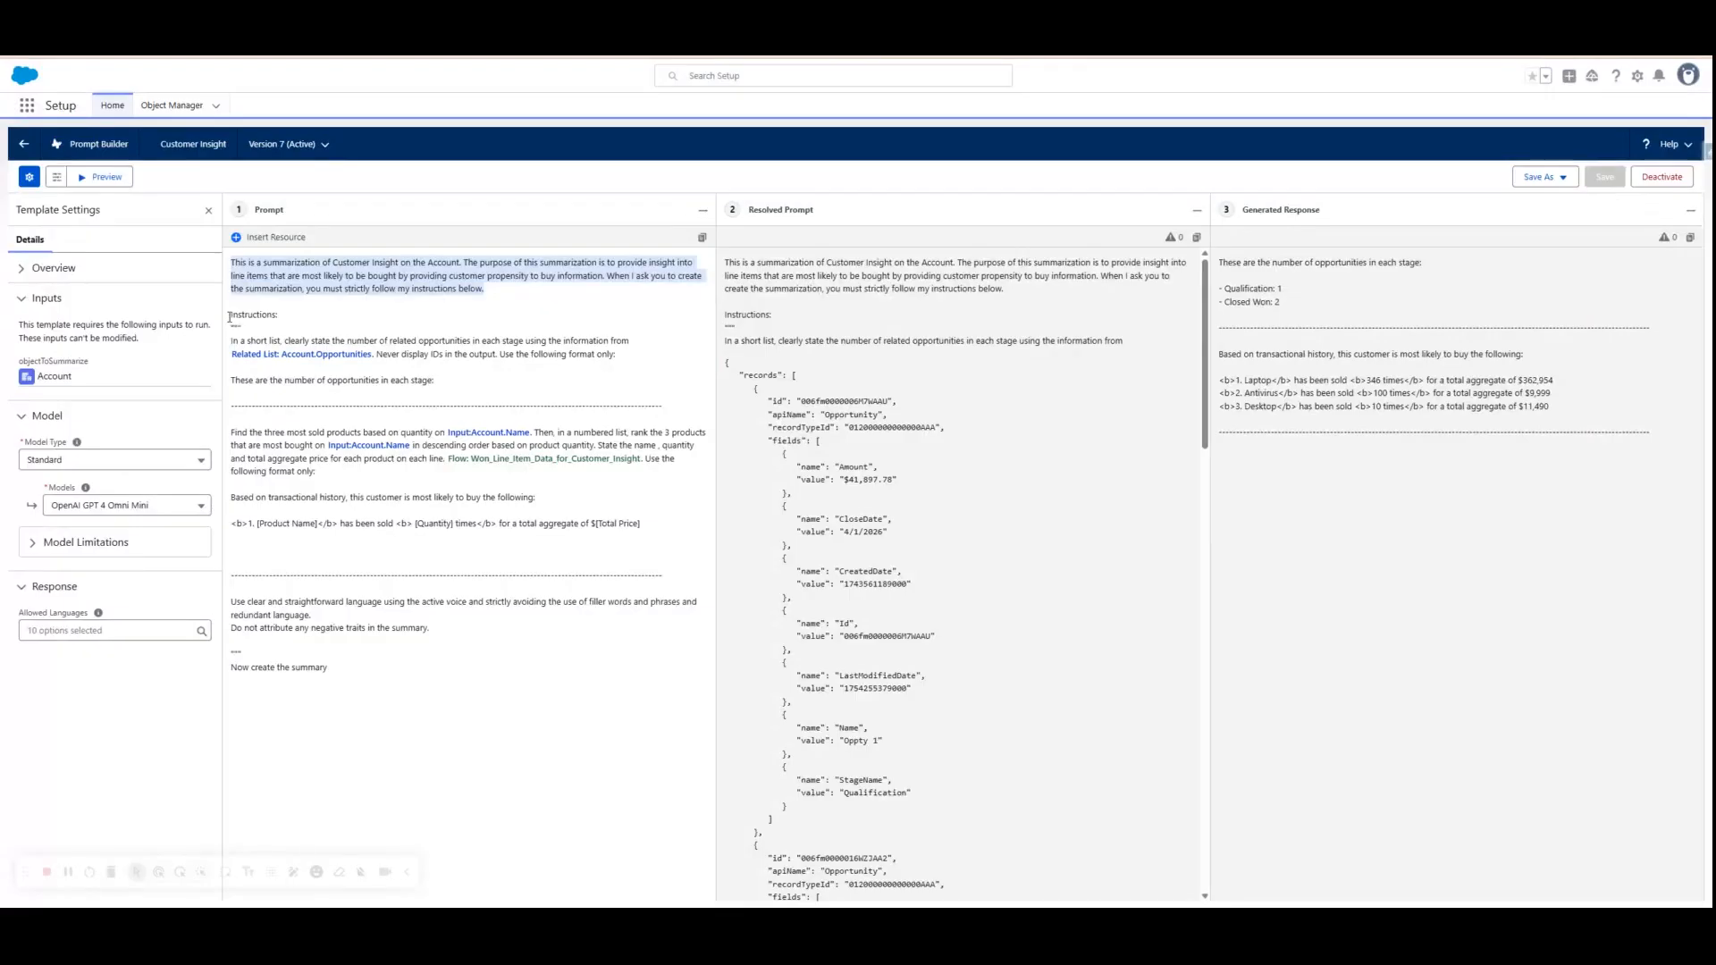
drag(232, 315, 328, 669)
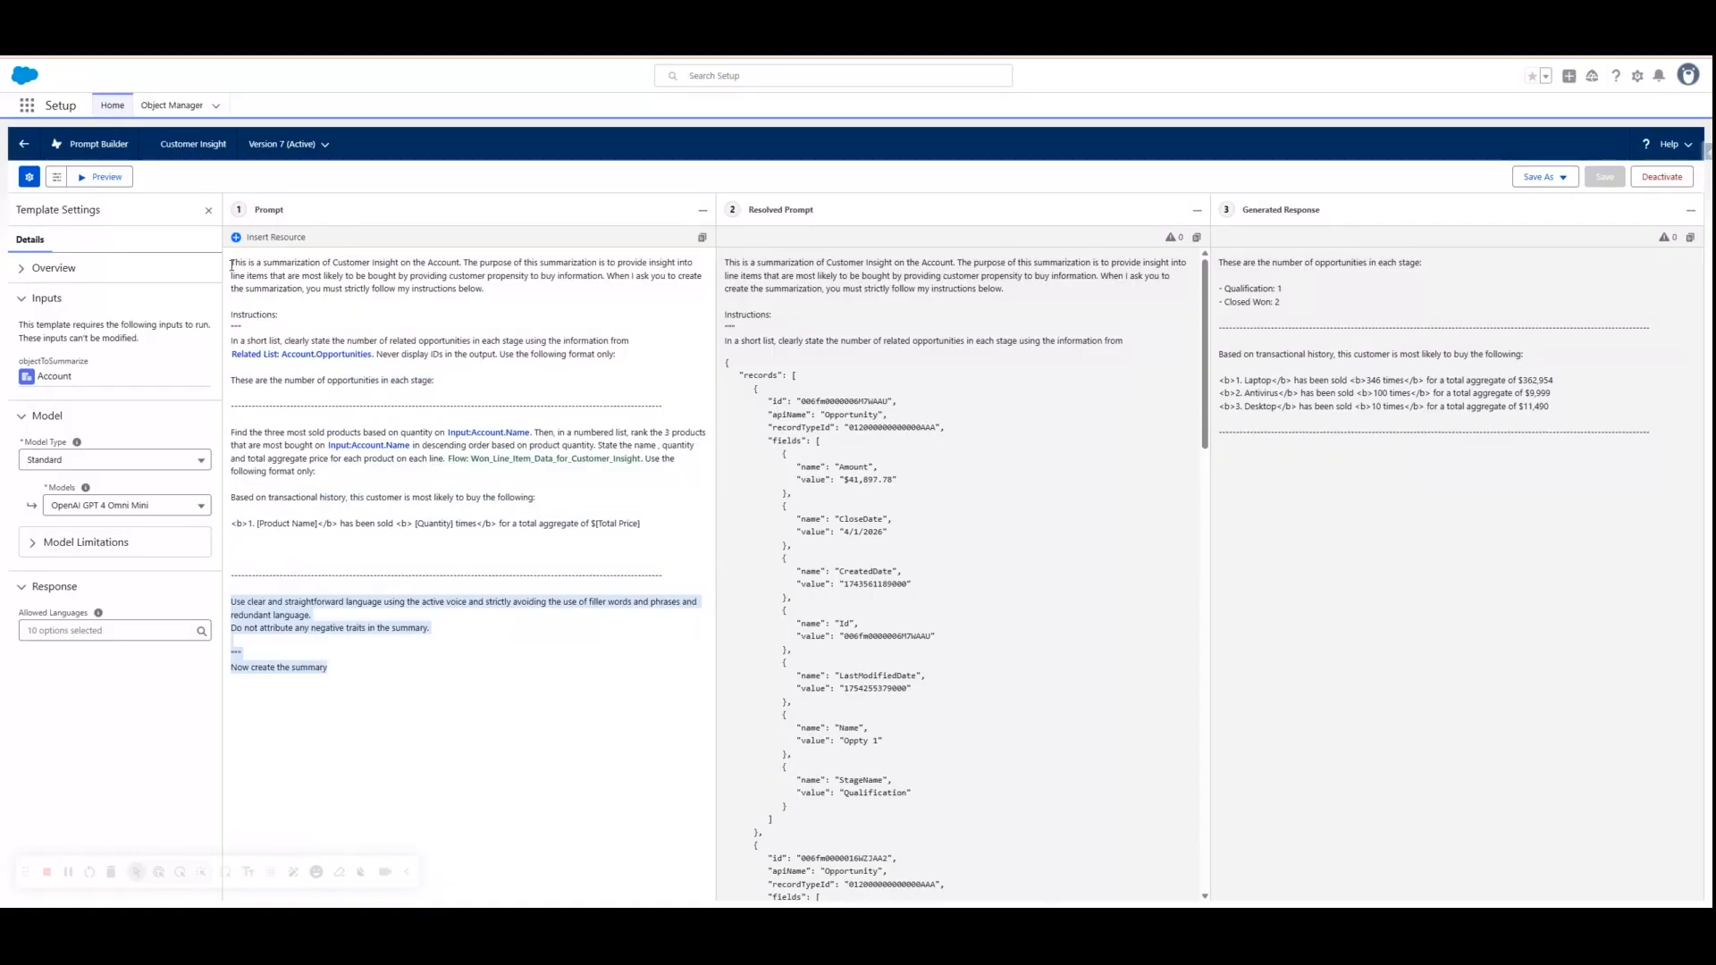
drag(231, 262, 485, 294)
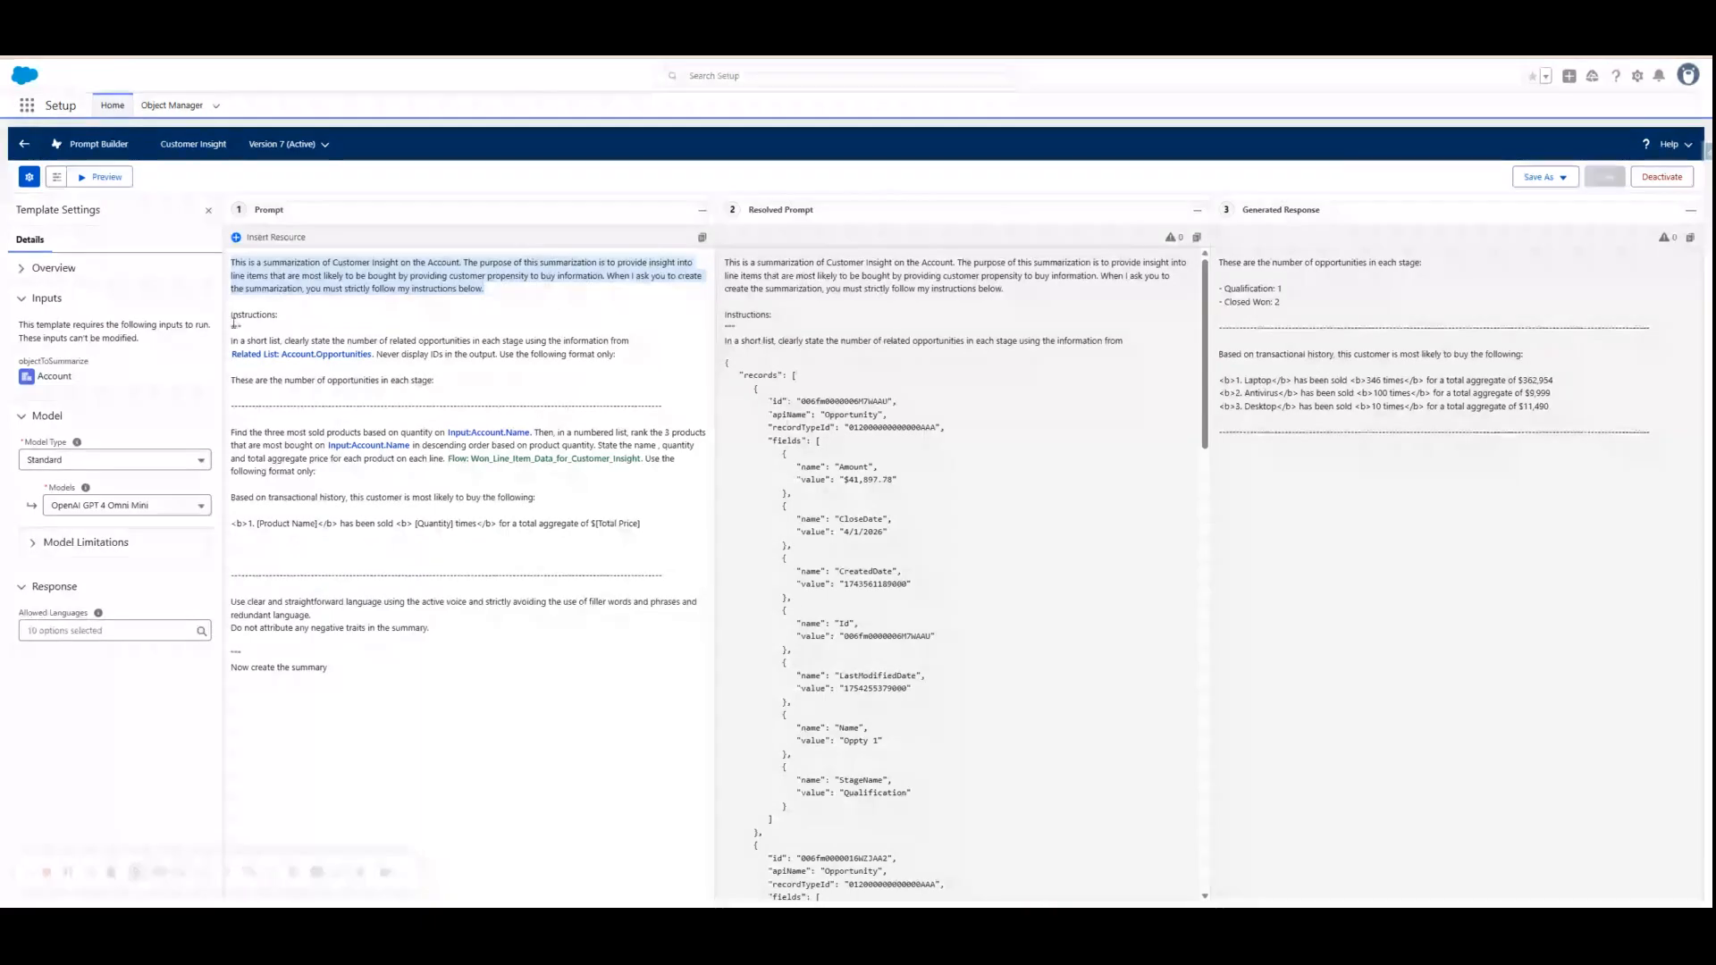
drag(230, 315, 282, 317)
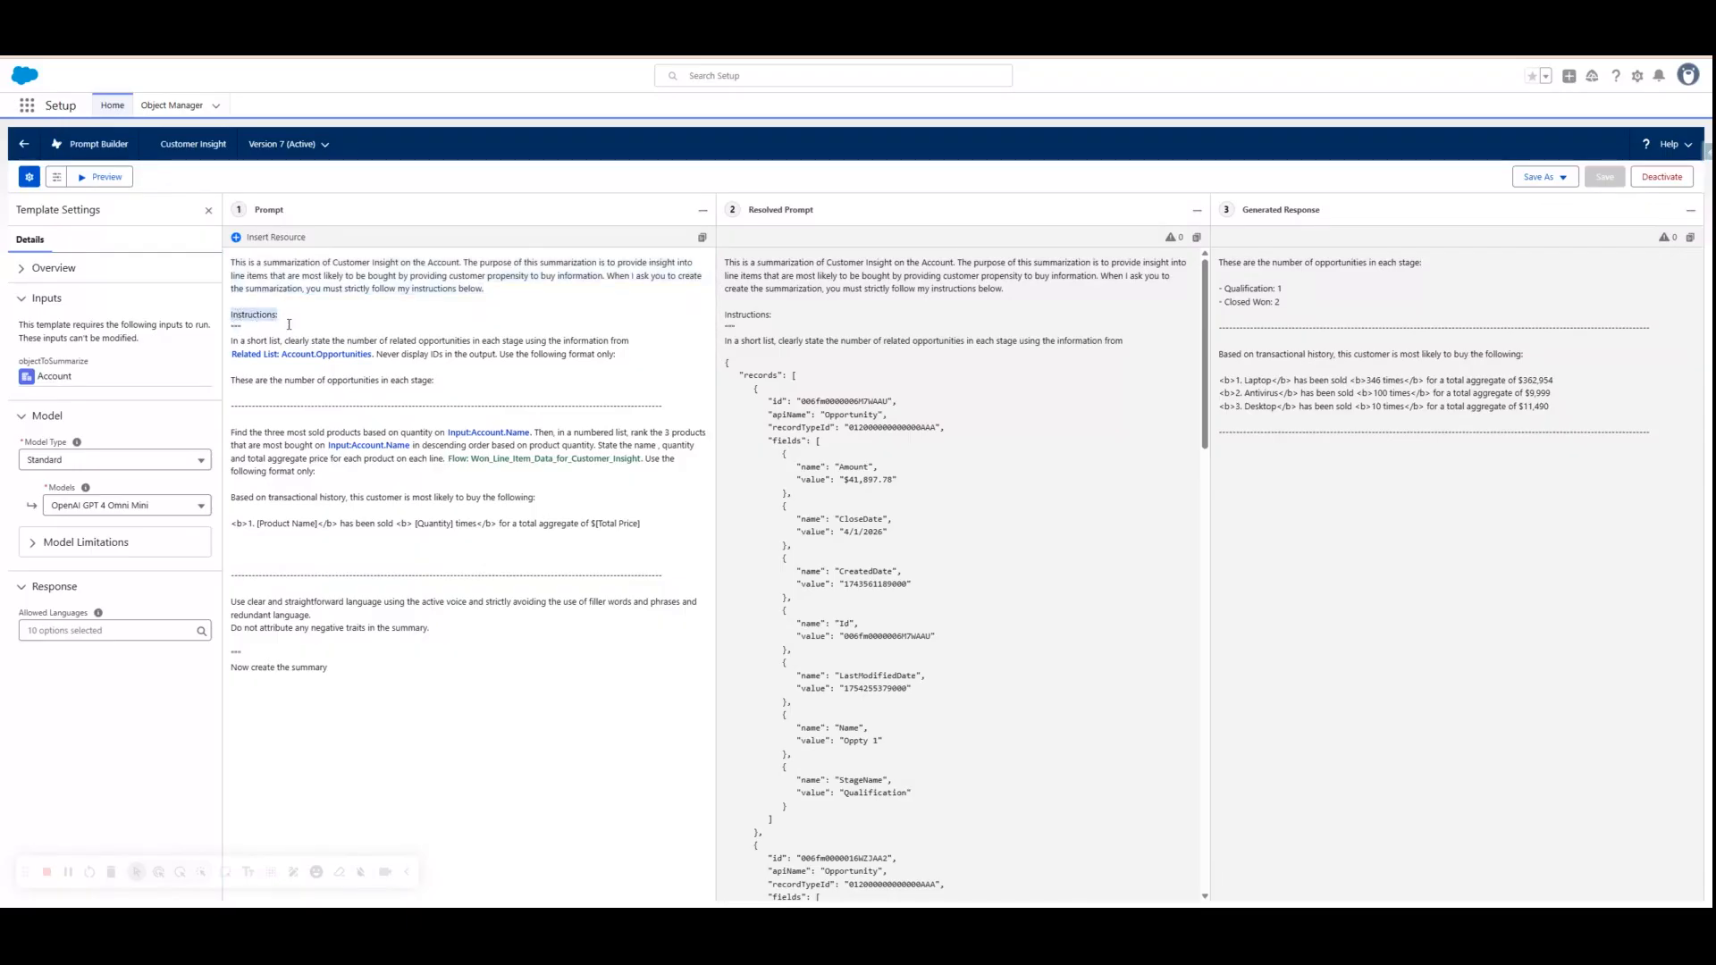
drag(254, 331, 229, 327)
drag(249, 653, 226, 656)
drag(235, 342, 450, 640)
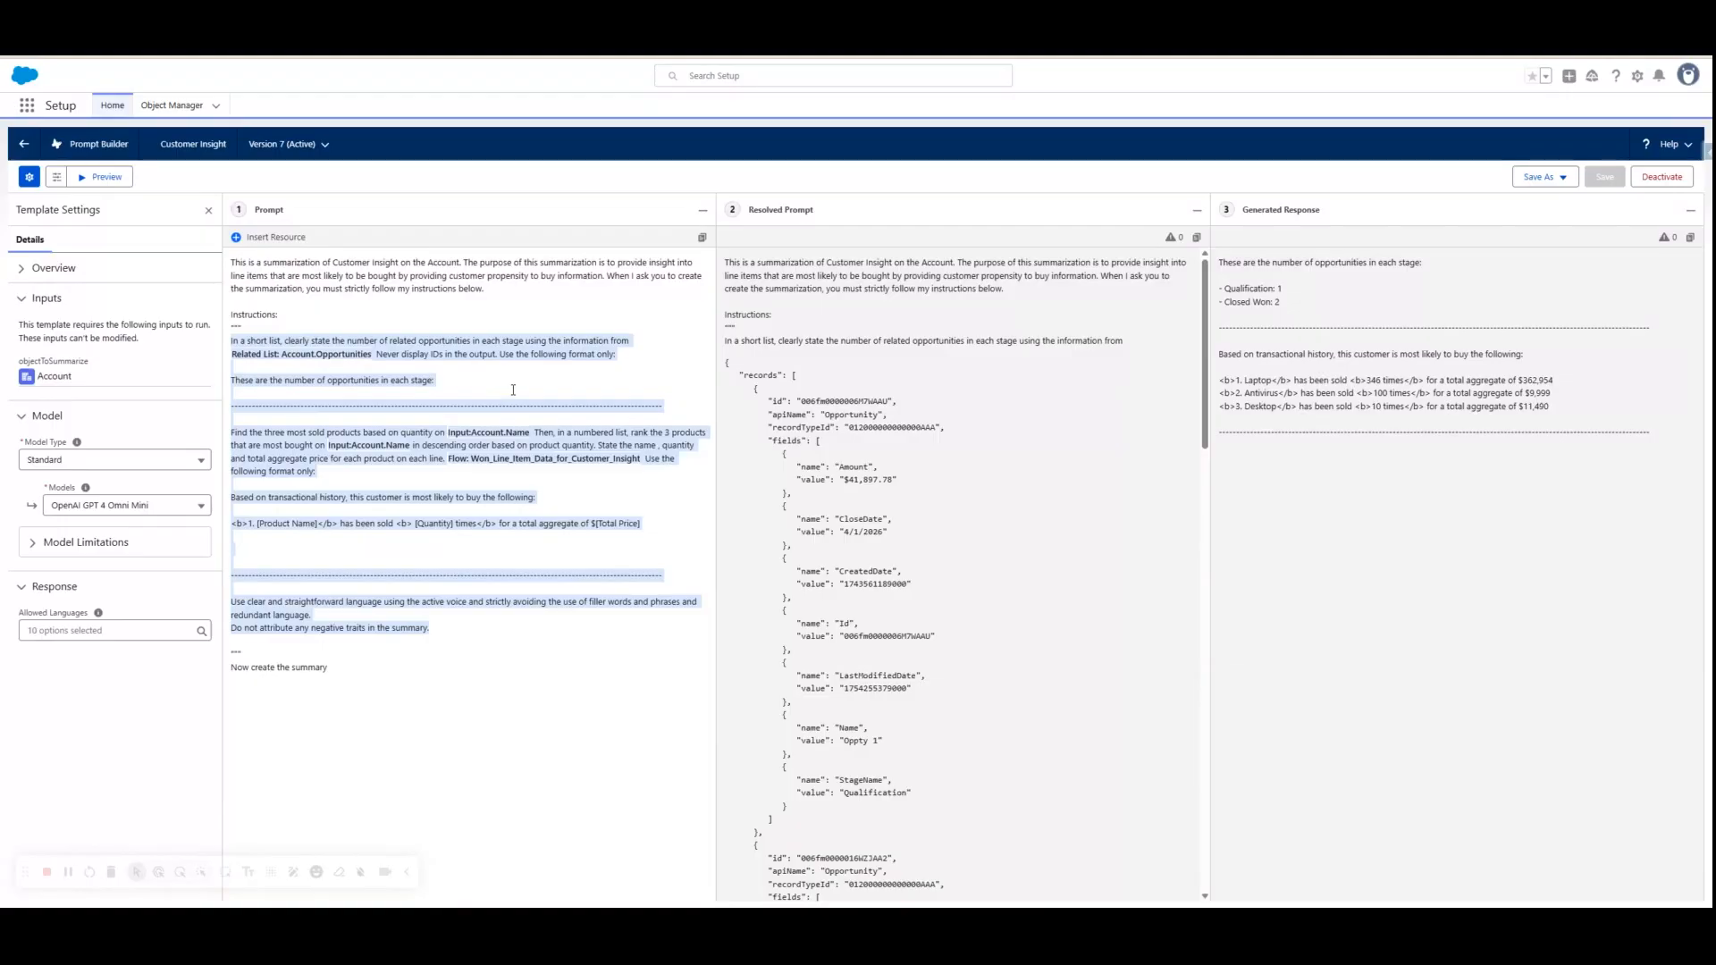
click(695, 413)
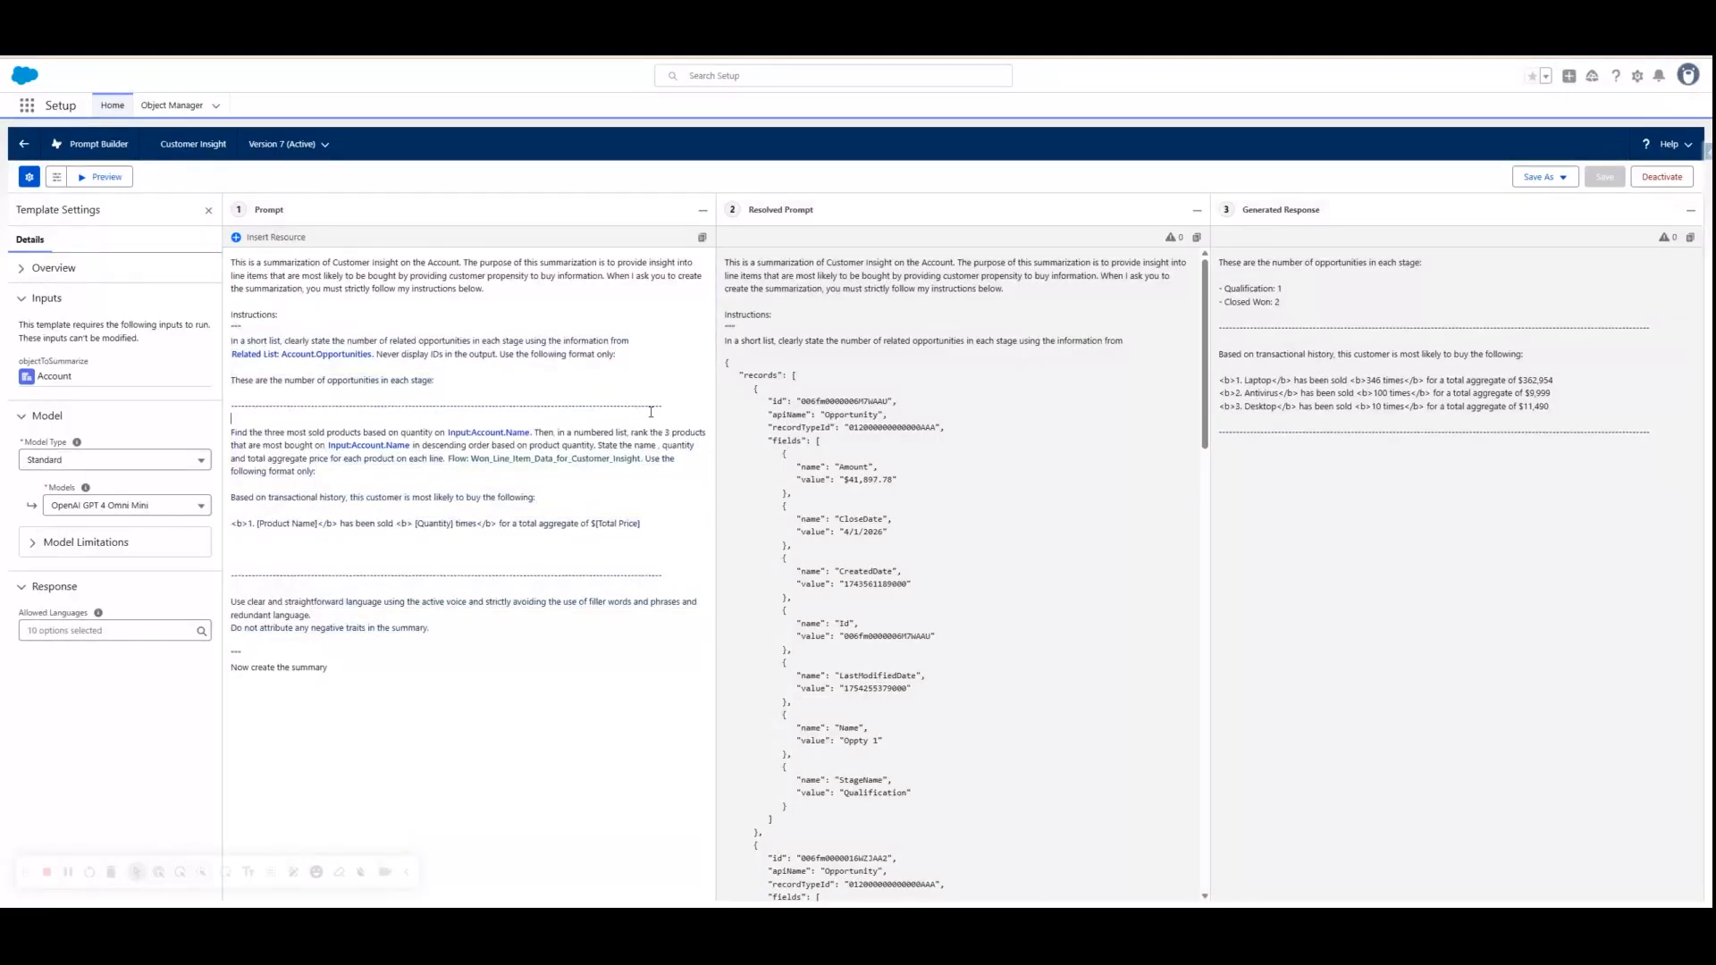
drag(668, 579, 540, 564)
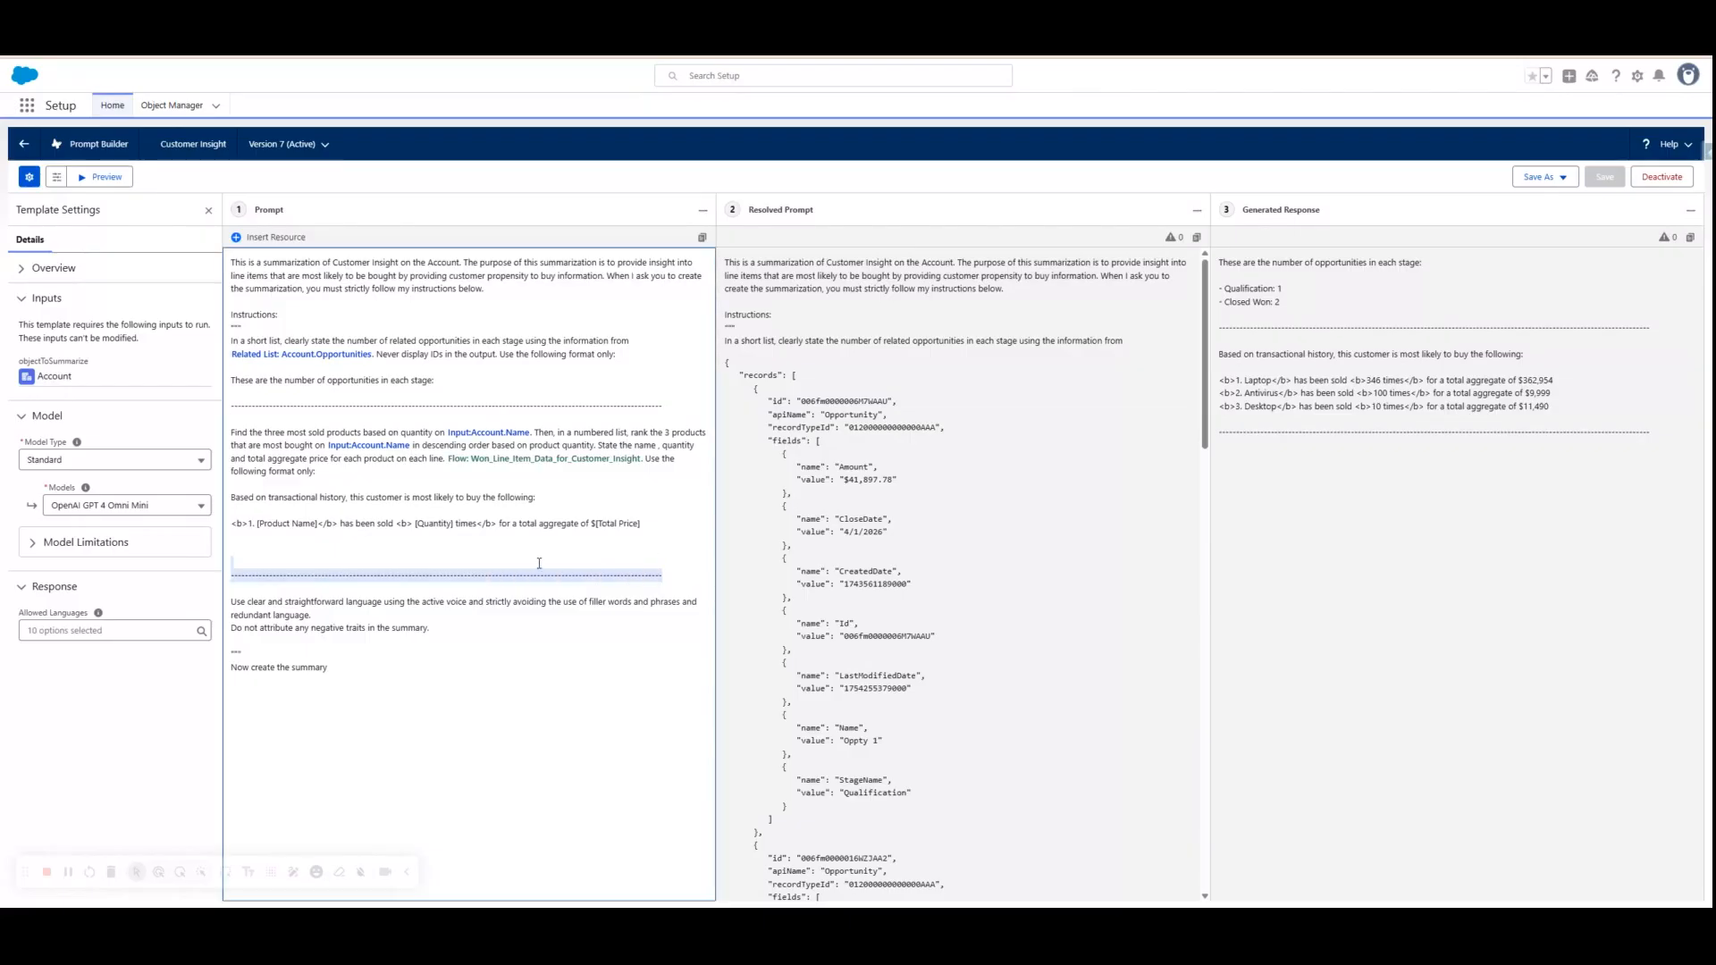
- Examine the prompt's opportunity-stage instruction and its output format against the generated stage counts, and the instruction ranking the three most sold products
click(375, 582)
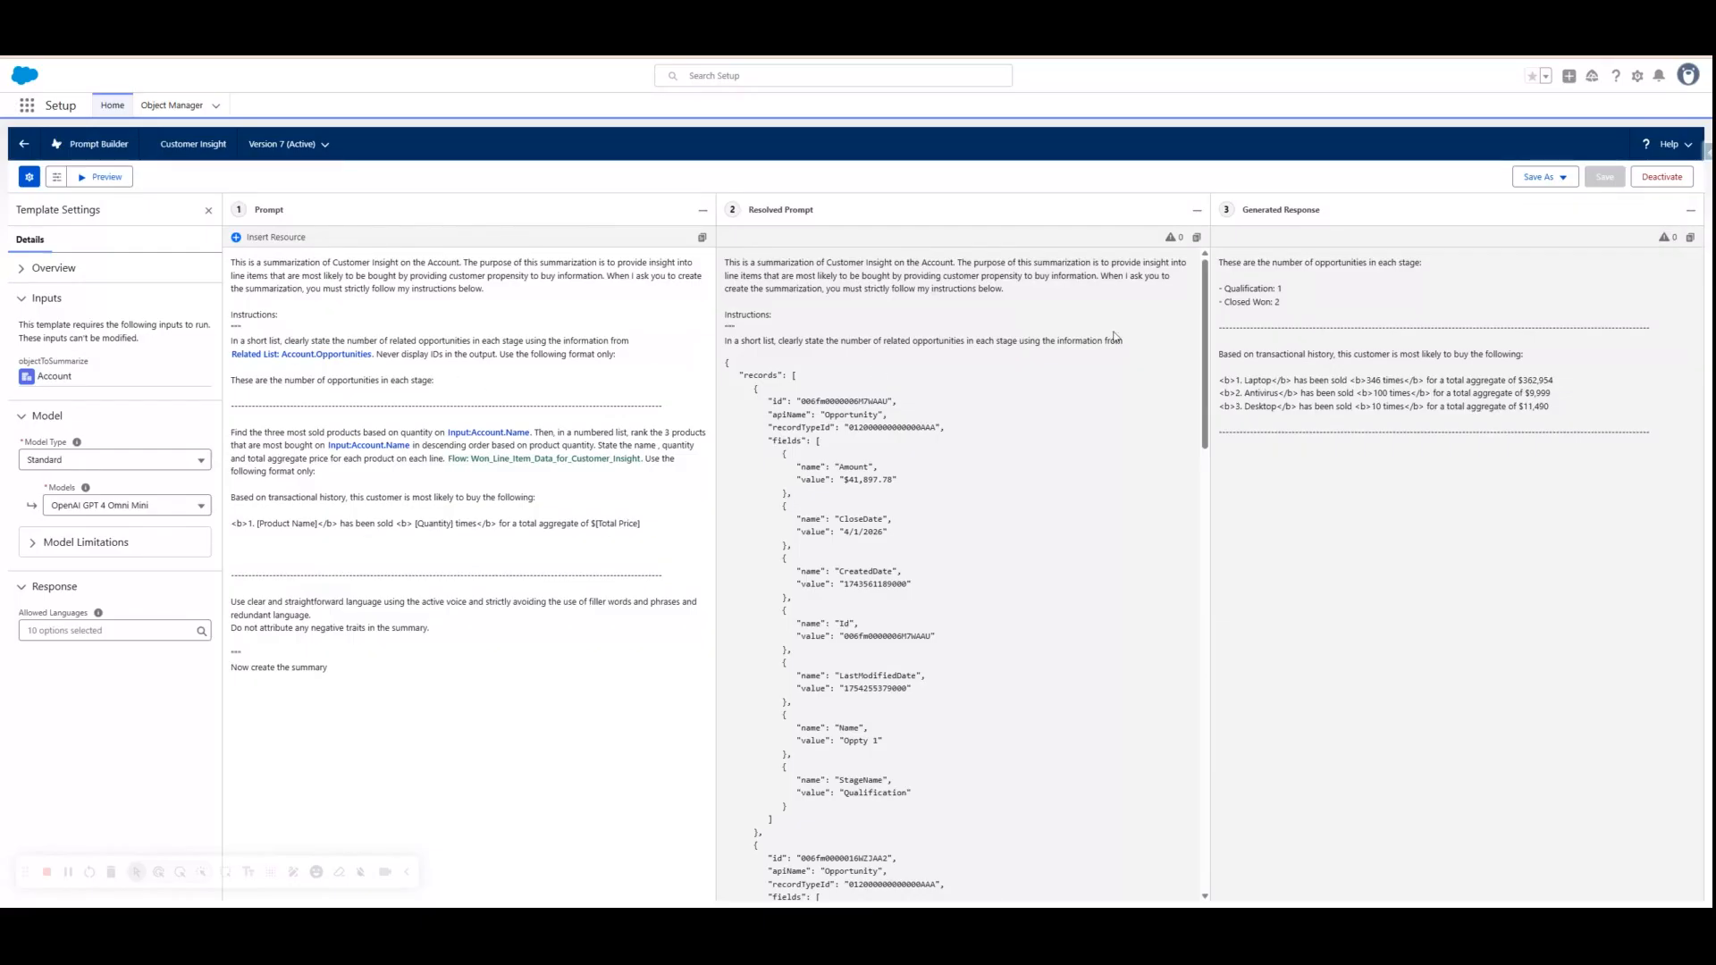
drag(1284, 303, 1221, 263)
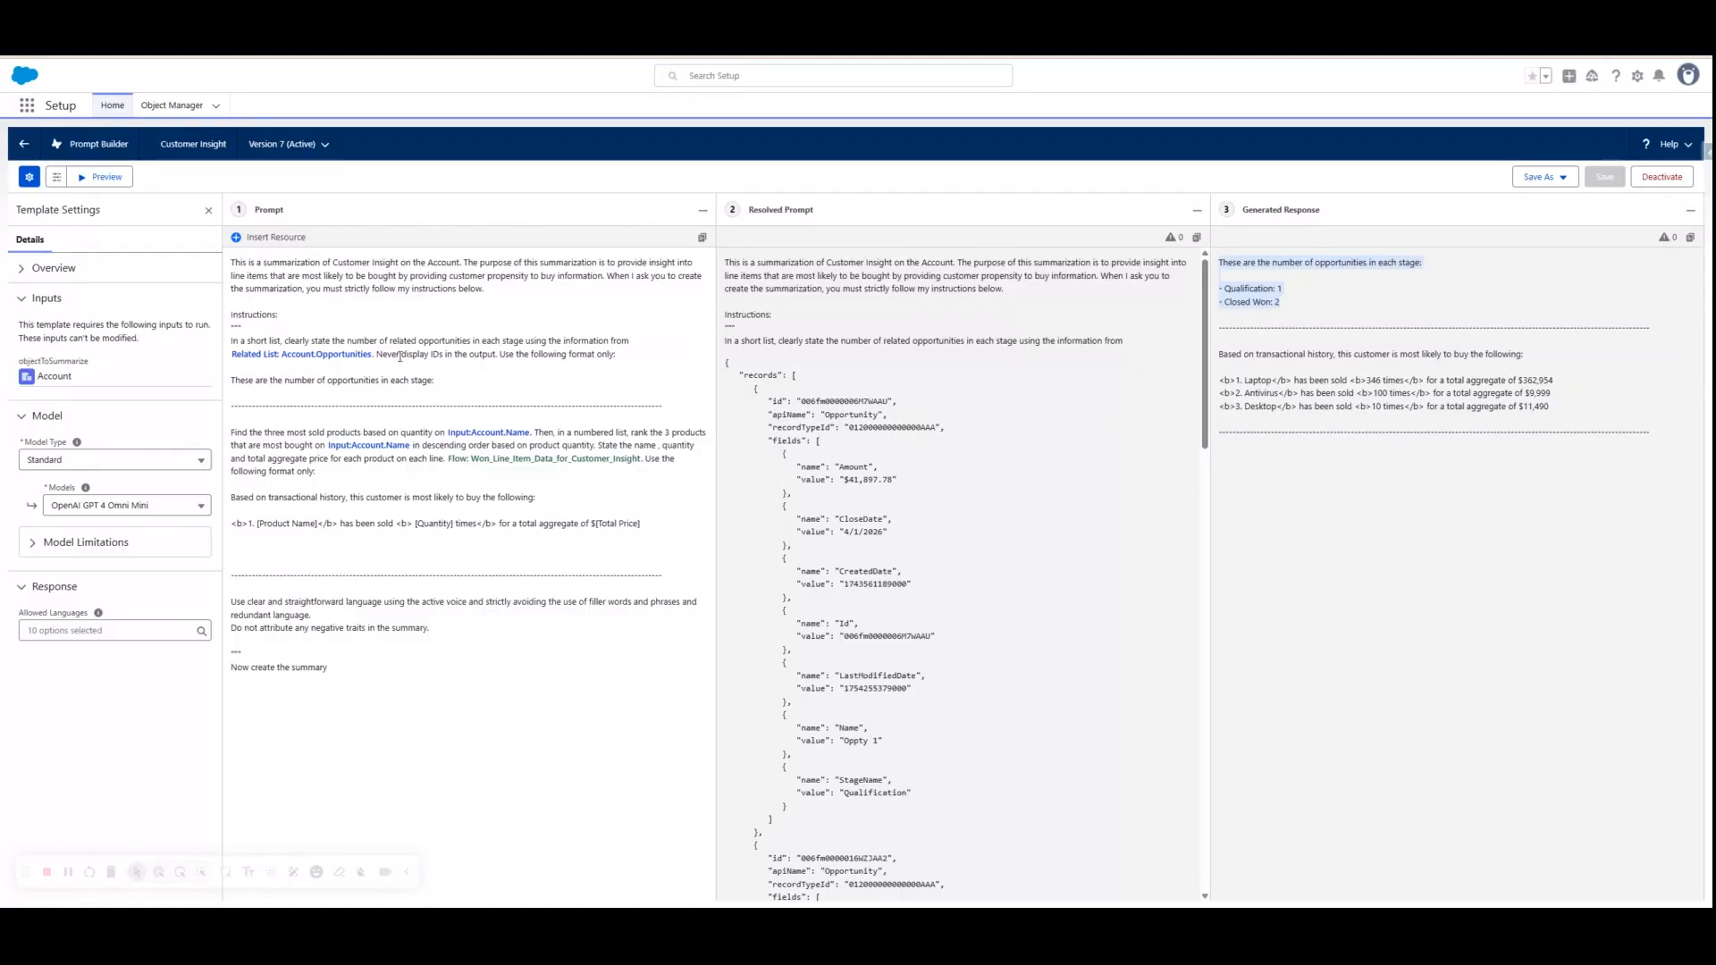
drag(377, 357, 490, 364)
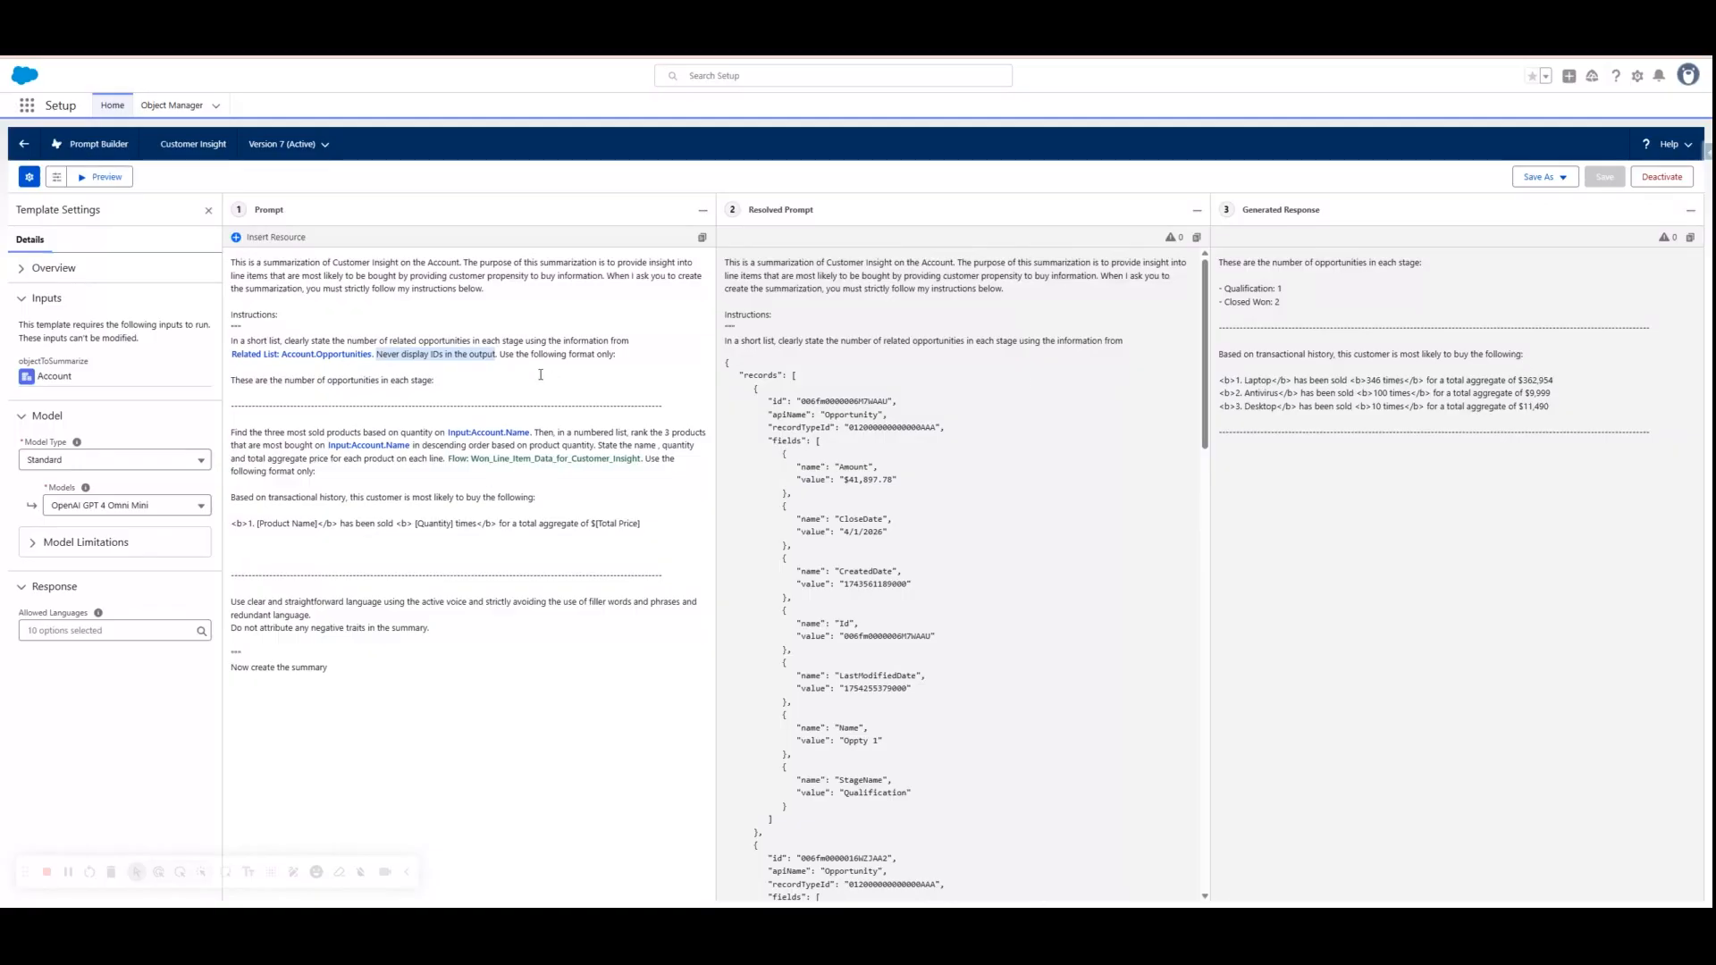
drag(501, 356, 616, 358)
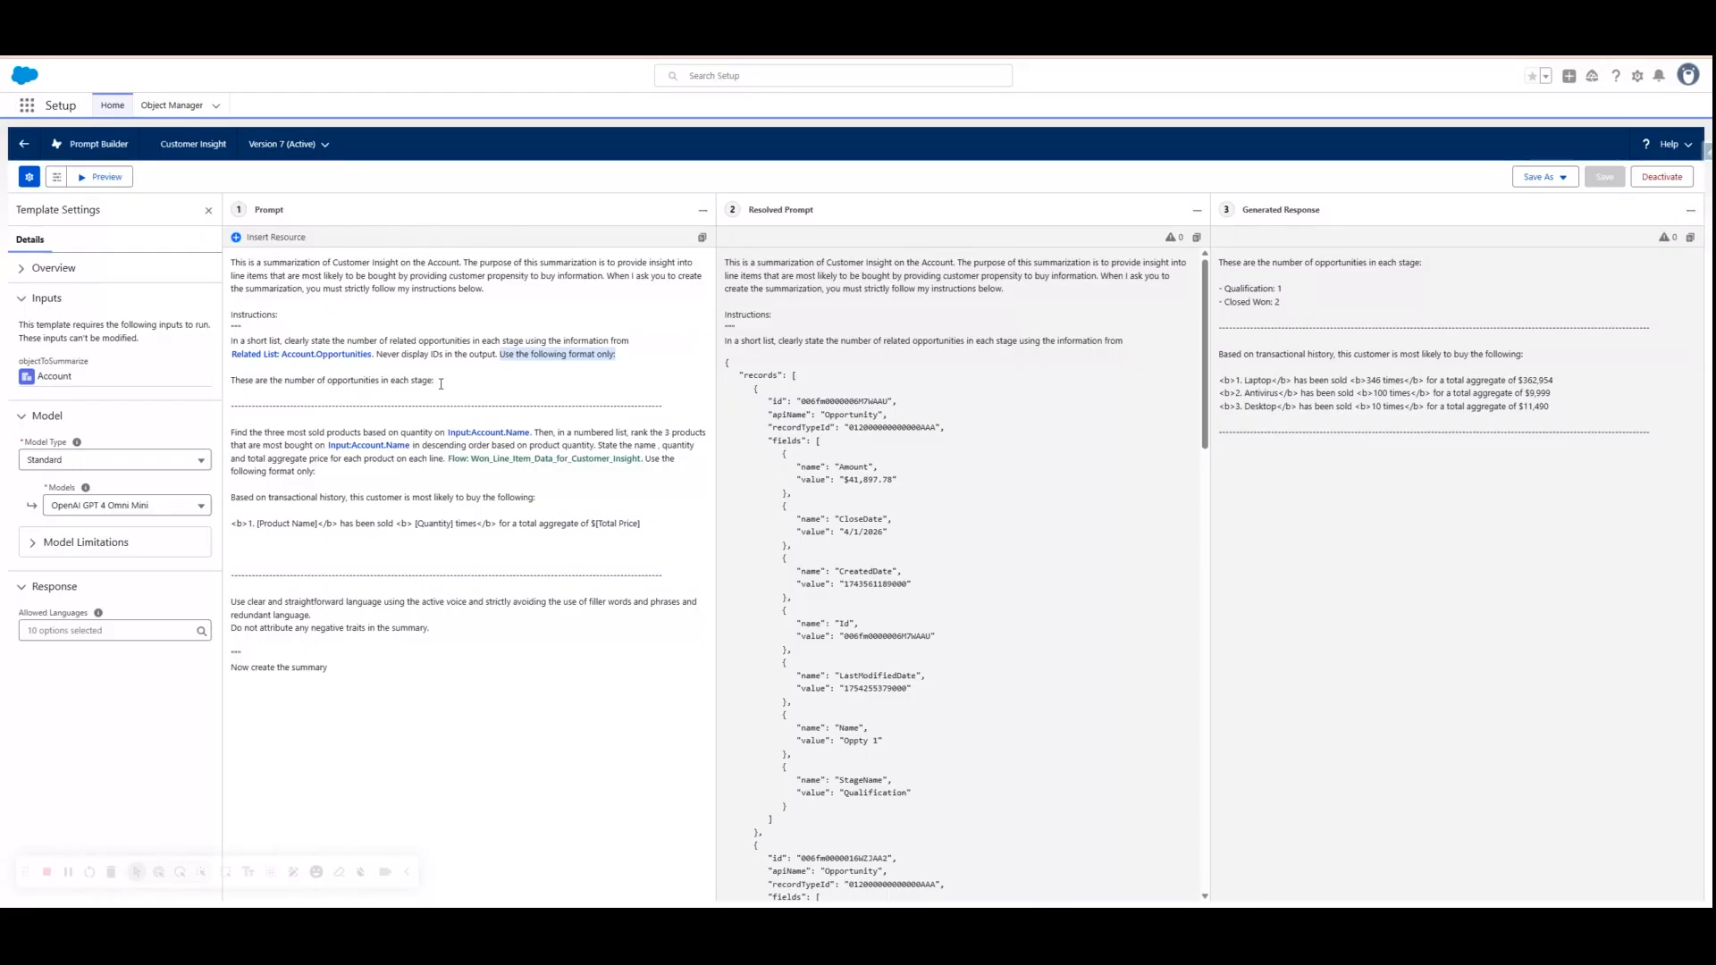
drag(436, 381, 225, 383)
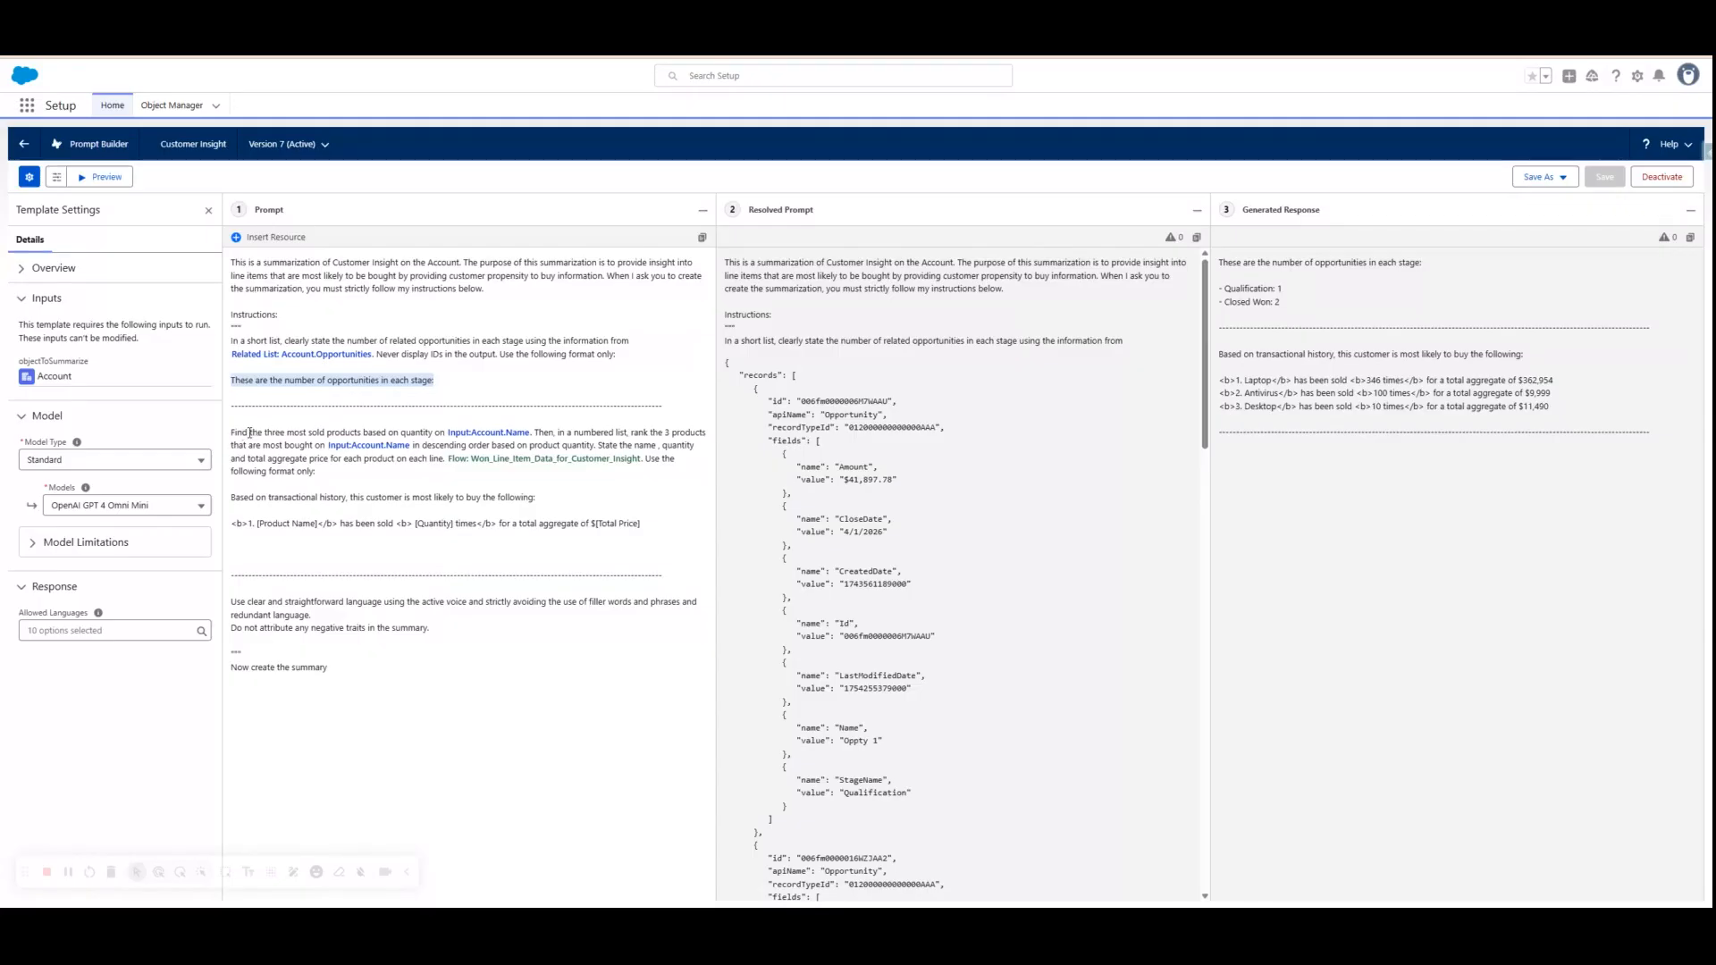
drag(231, 434, 397, 497)
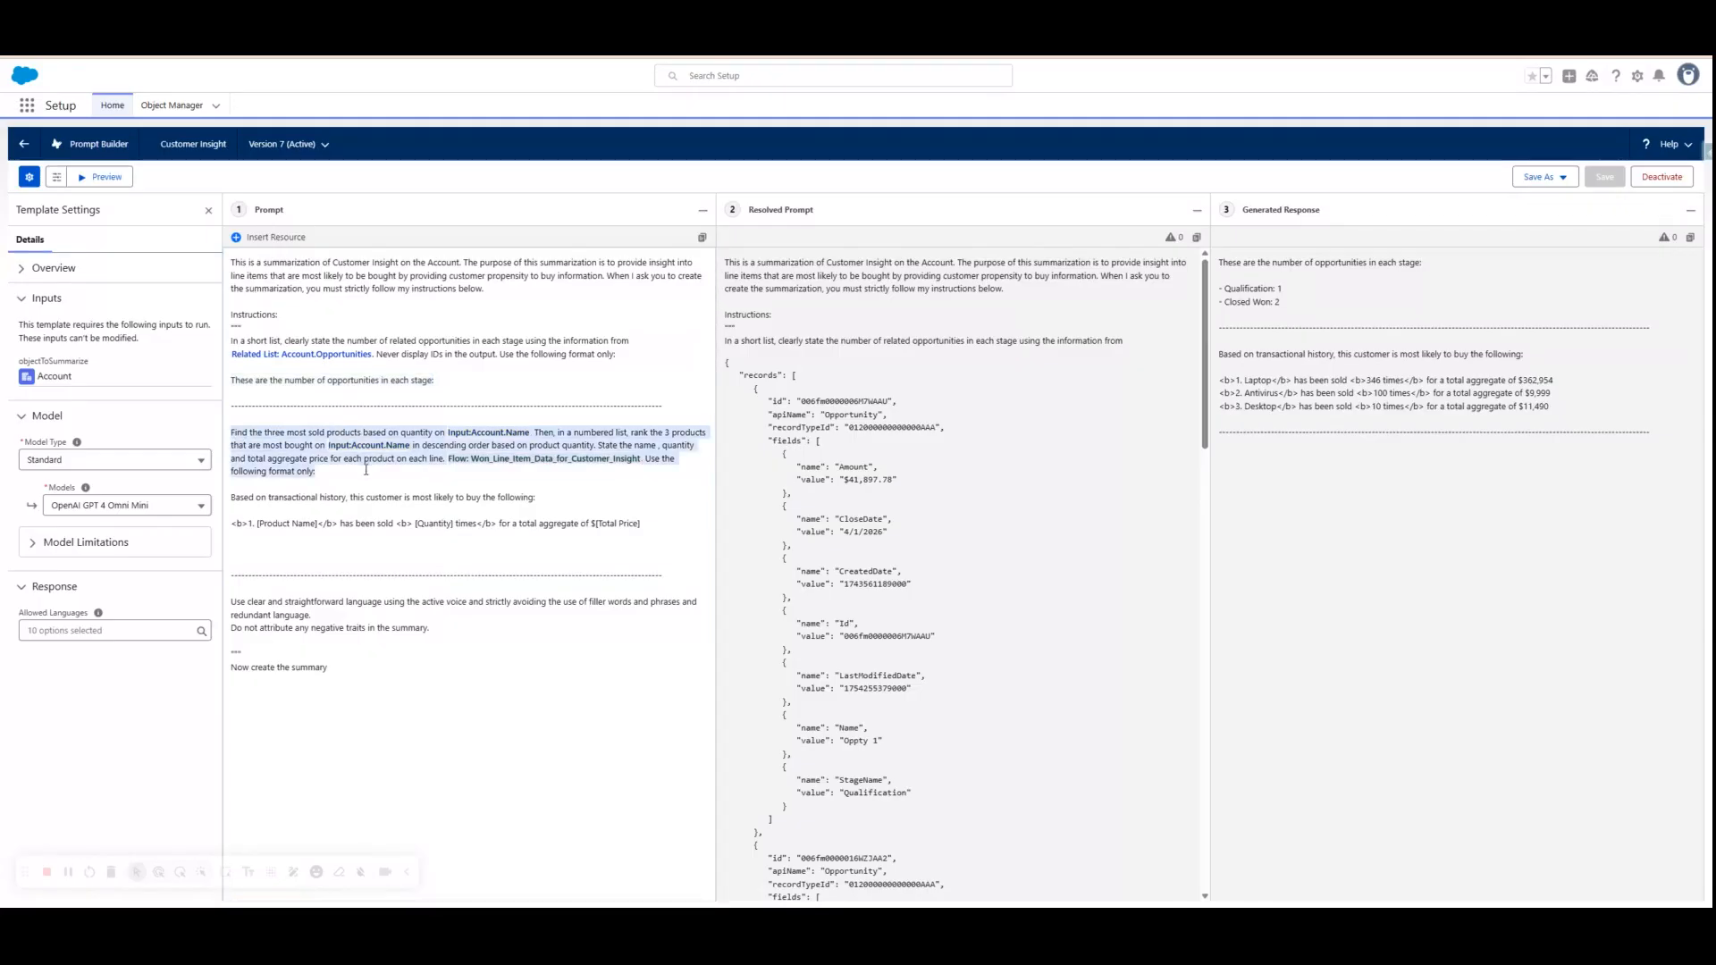
click(475, 517)
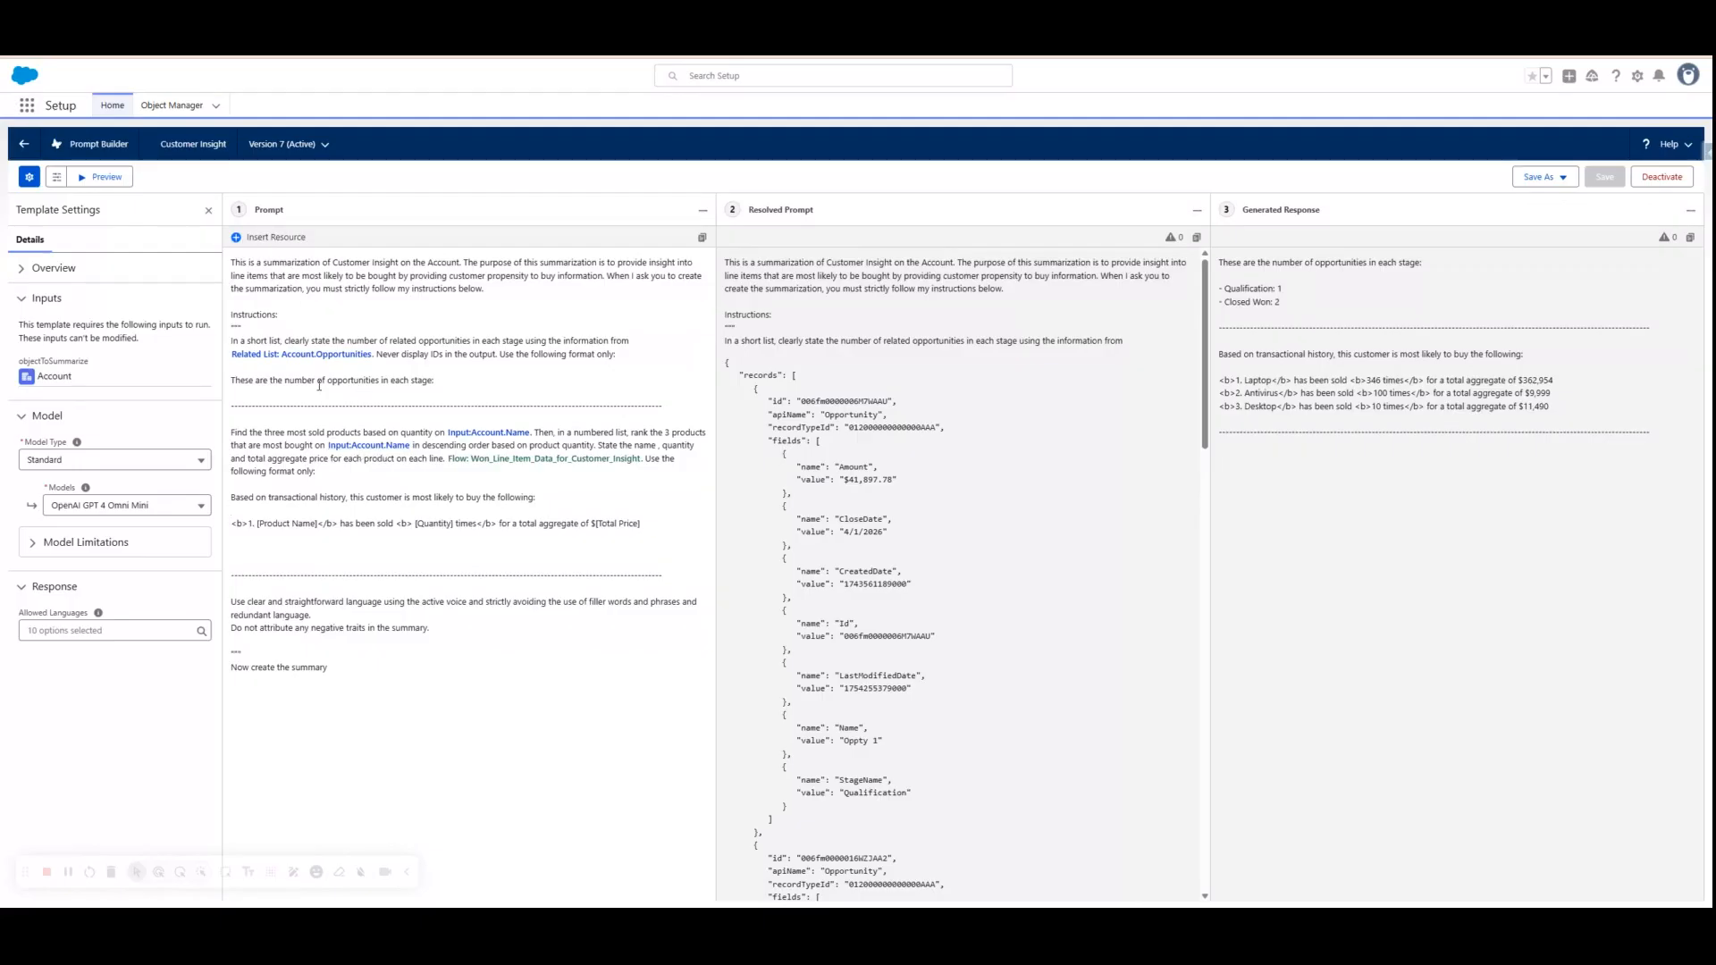
- Browse the Account resources available for insertion into the prompt, down to the Opportunities related list
click(236, 238)
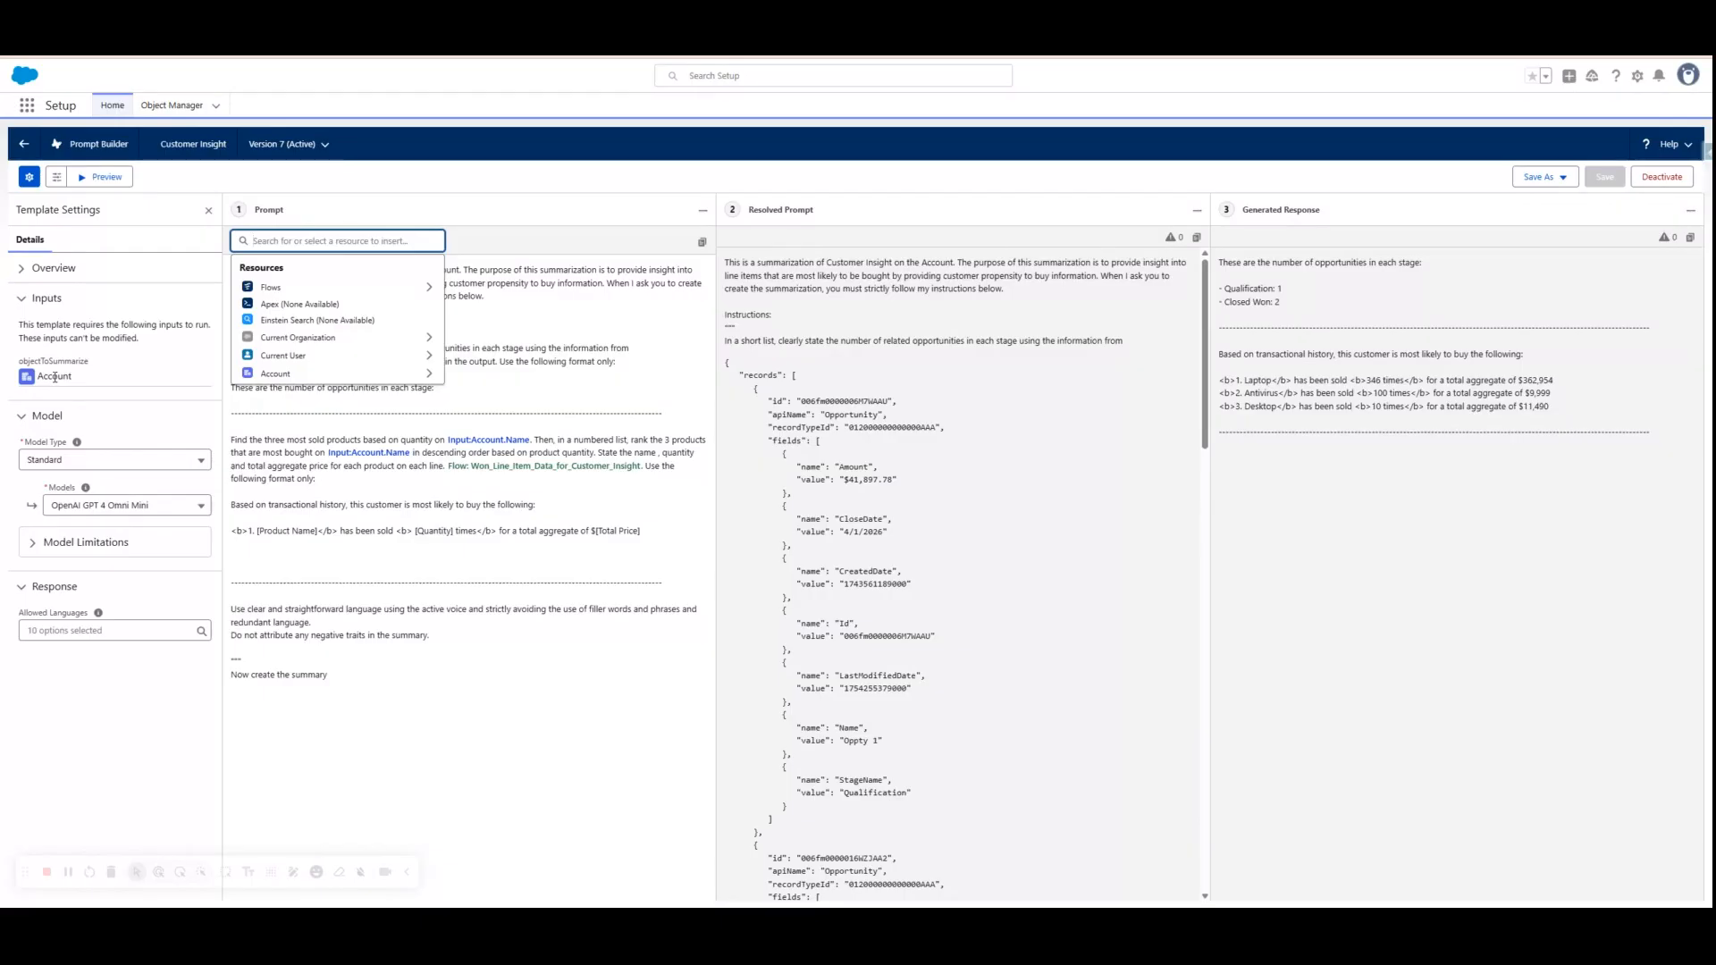
click(327, 376)
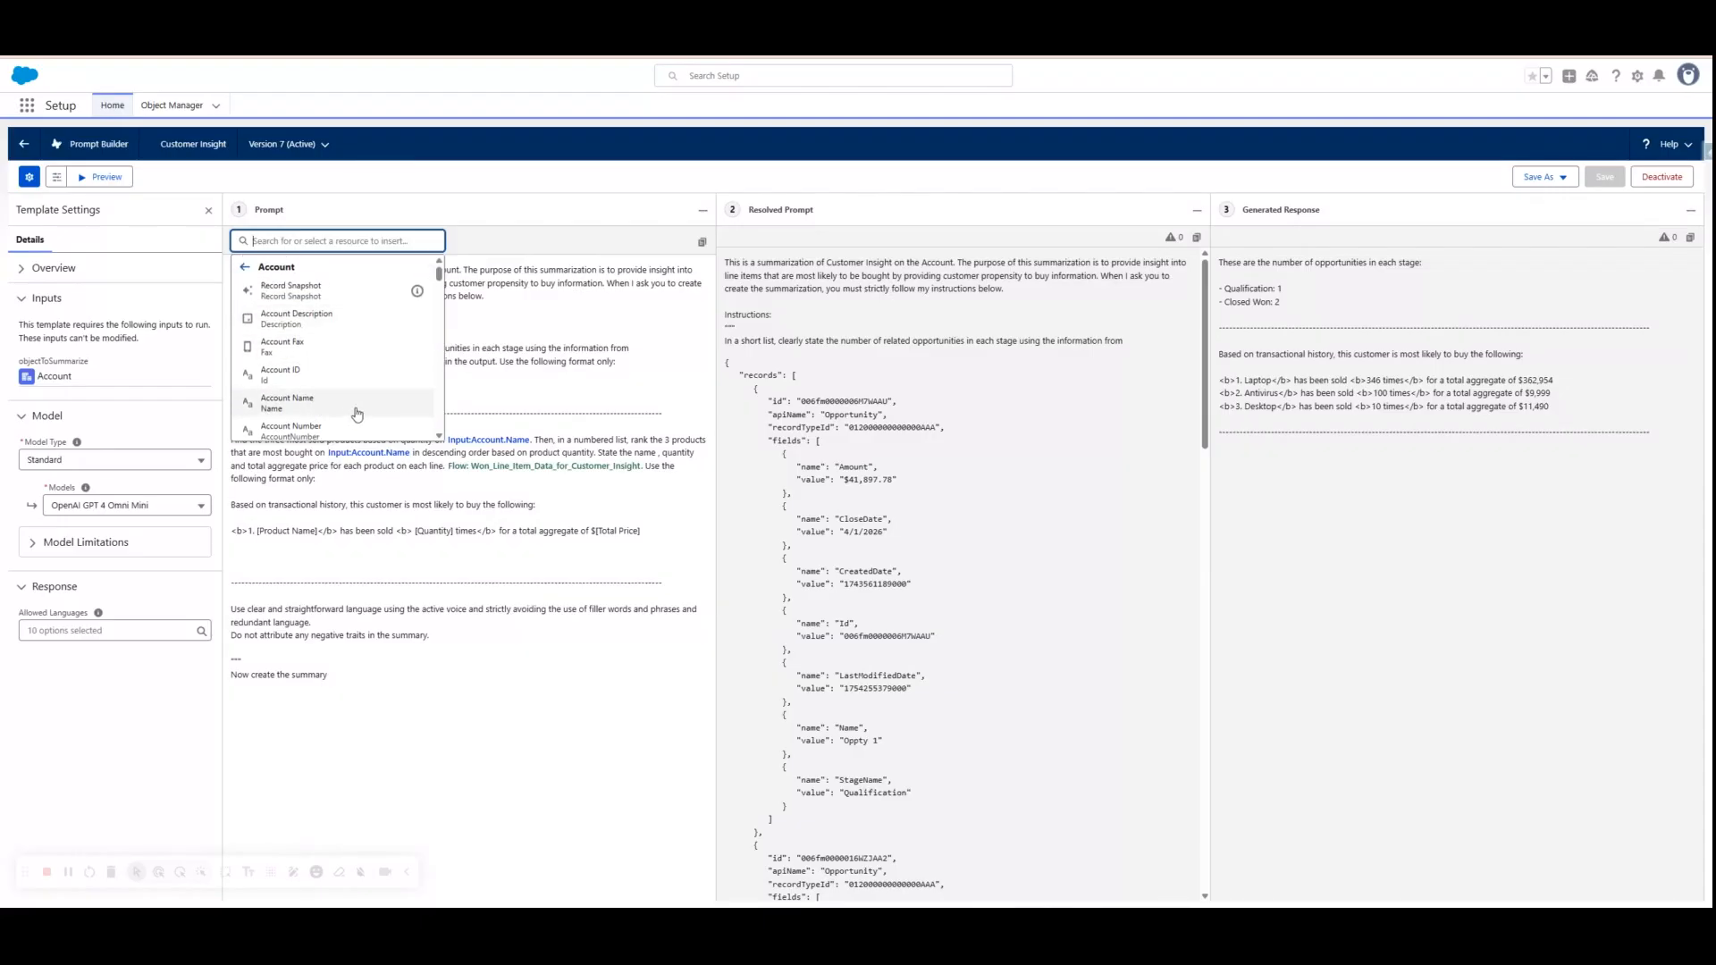
scroll(340, 393, down, 3)
scroll(343, 393, down, 15)
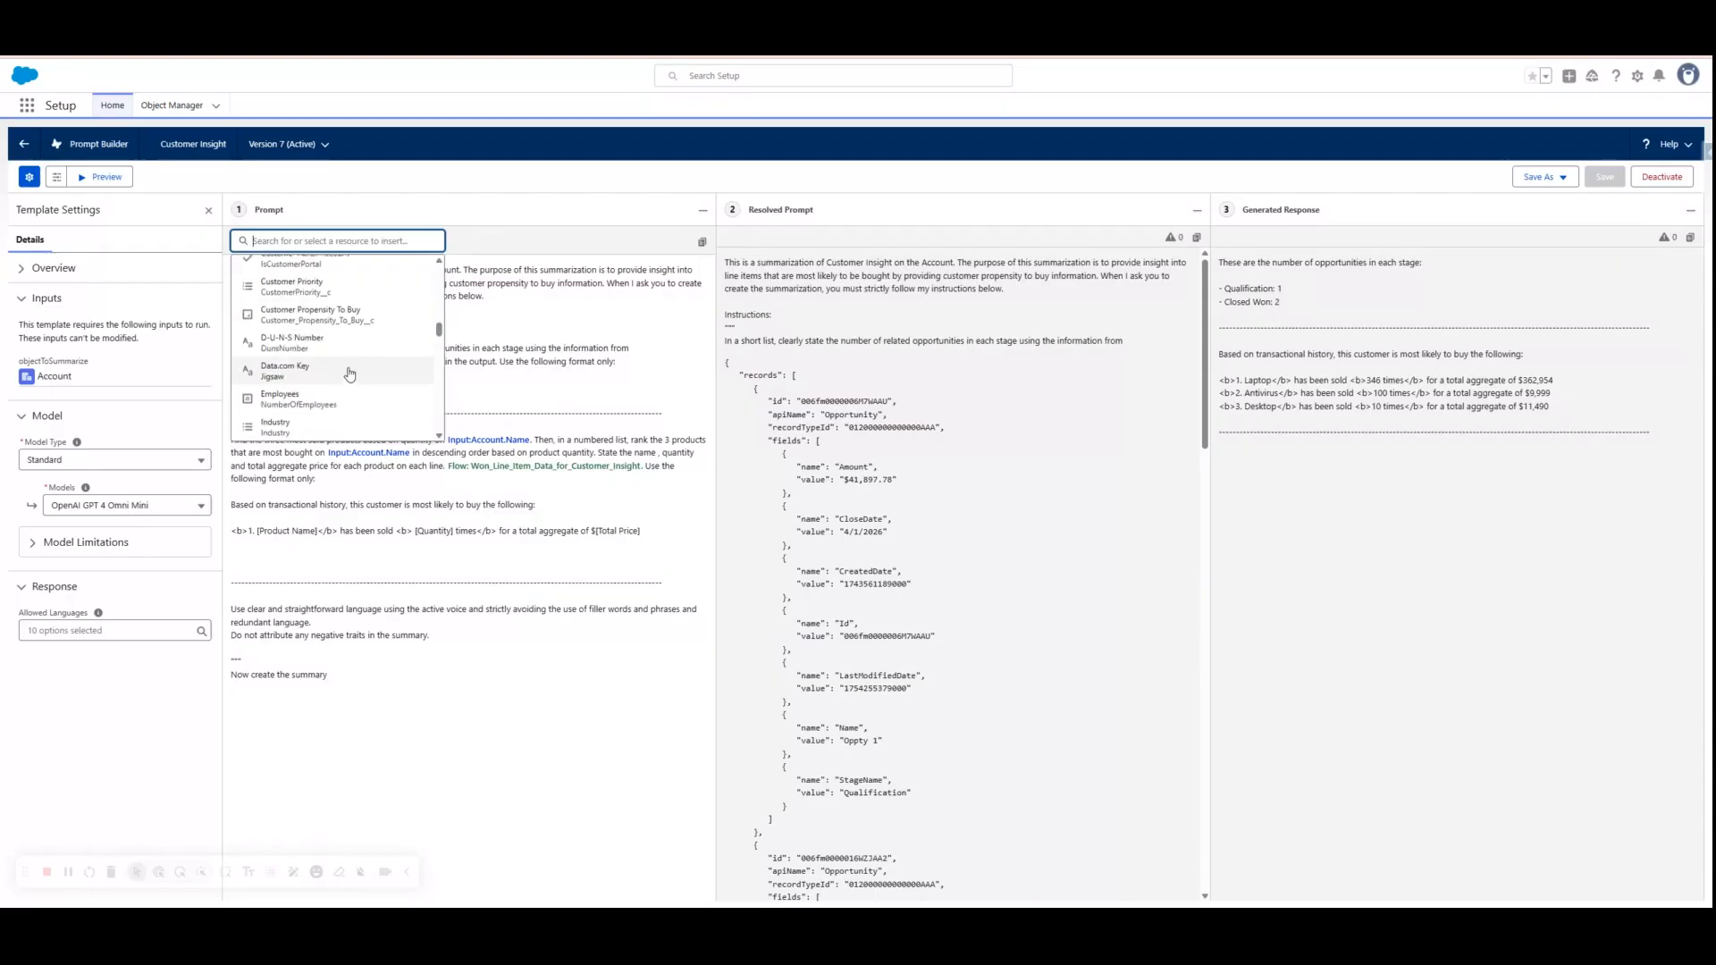
scroll(355, 383, down, 5)
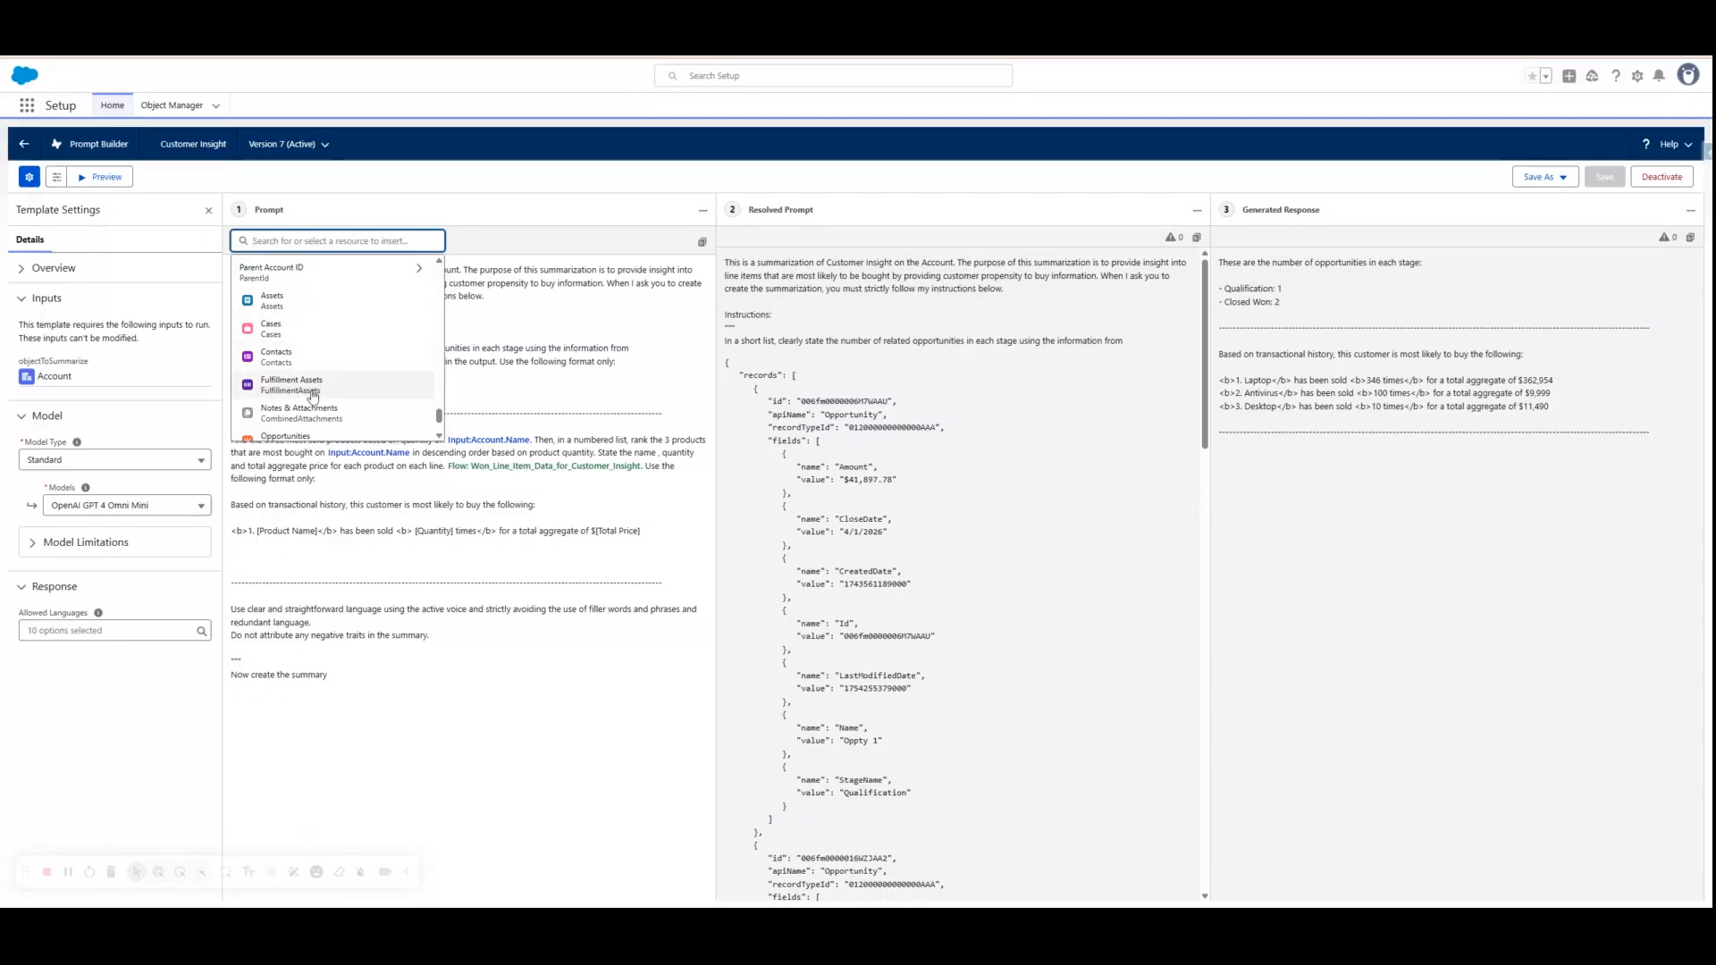
scroll(322, 371, down, 2)
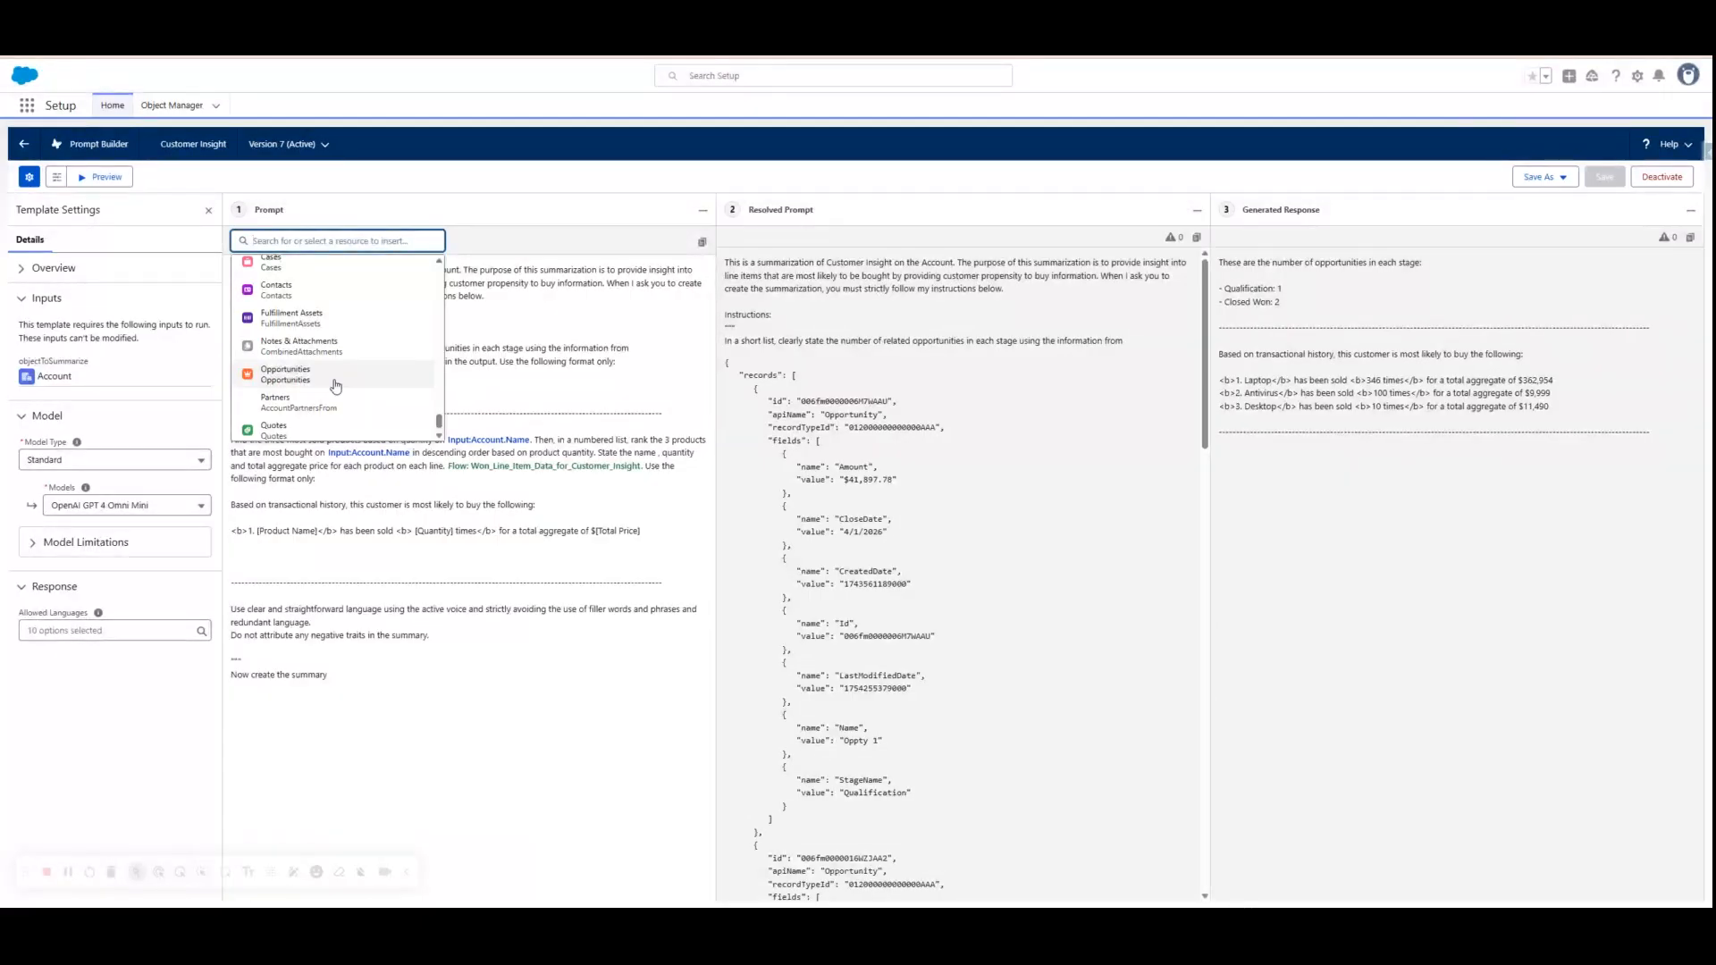
click(335, 379)
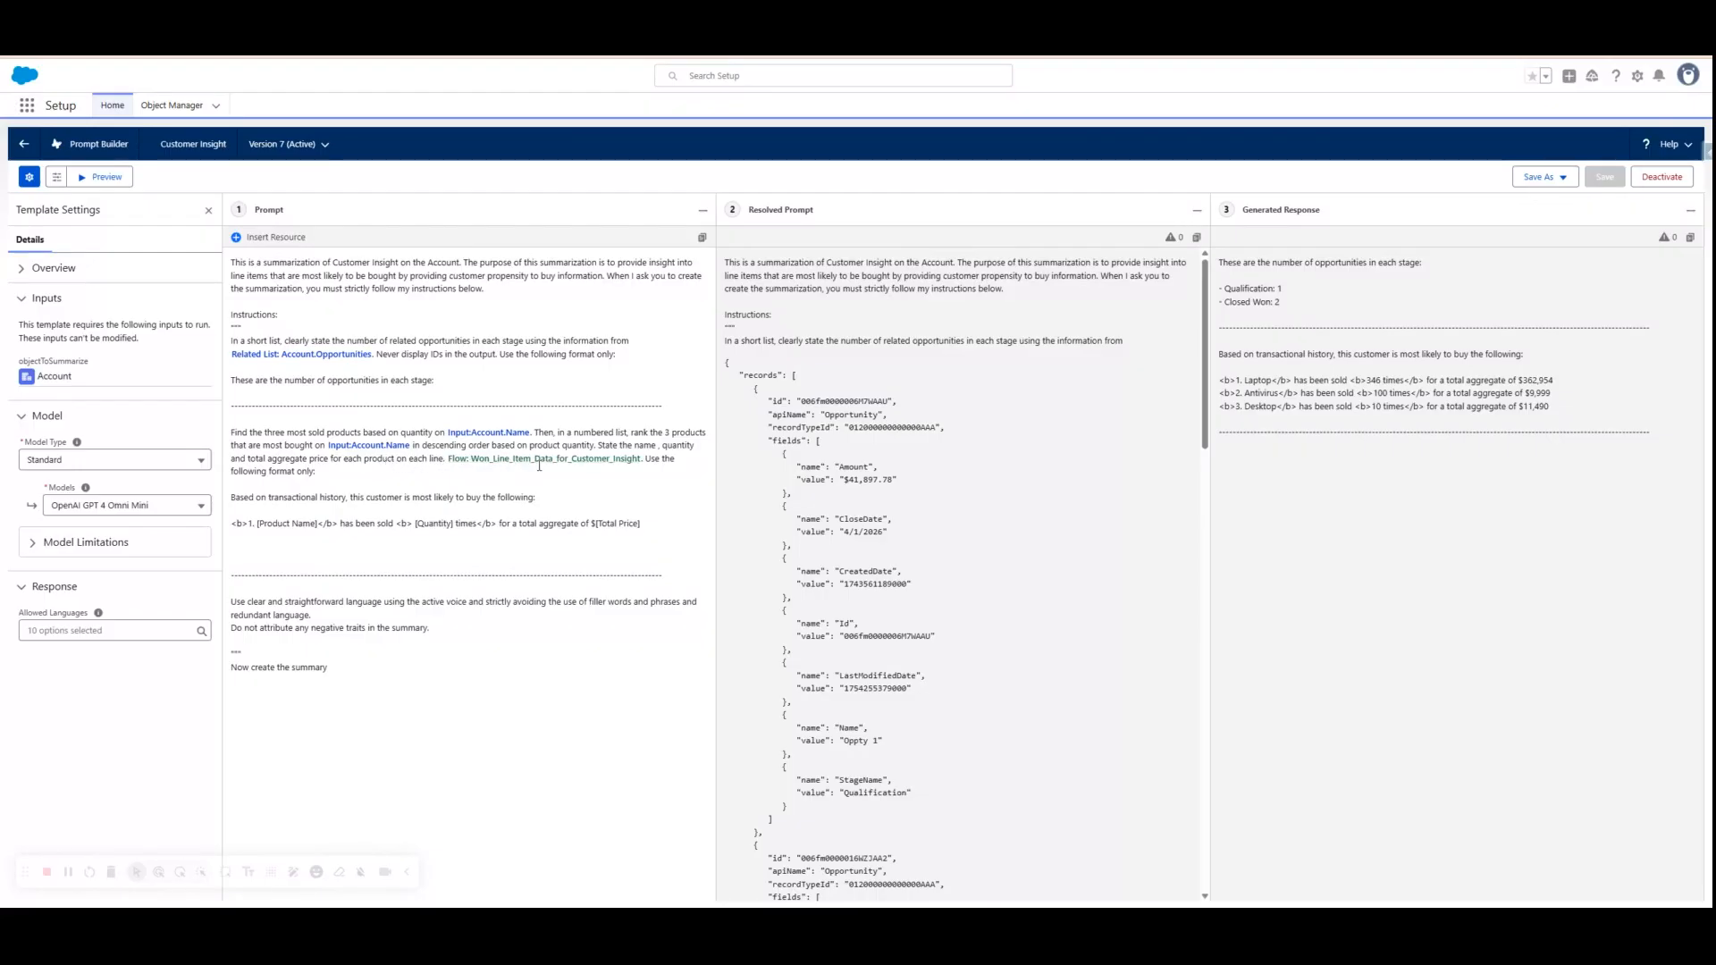
- Check the flows available as prompt resources for Won Line Item Data for Customer Insight, and close the resource list
click(275, 237)
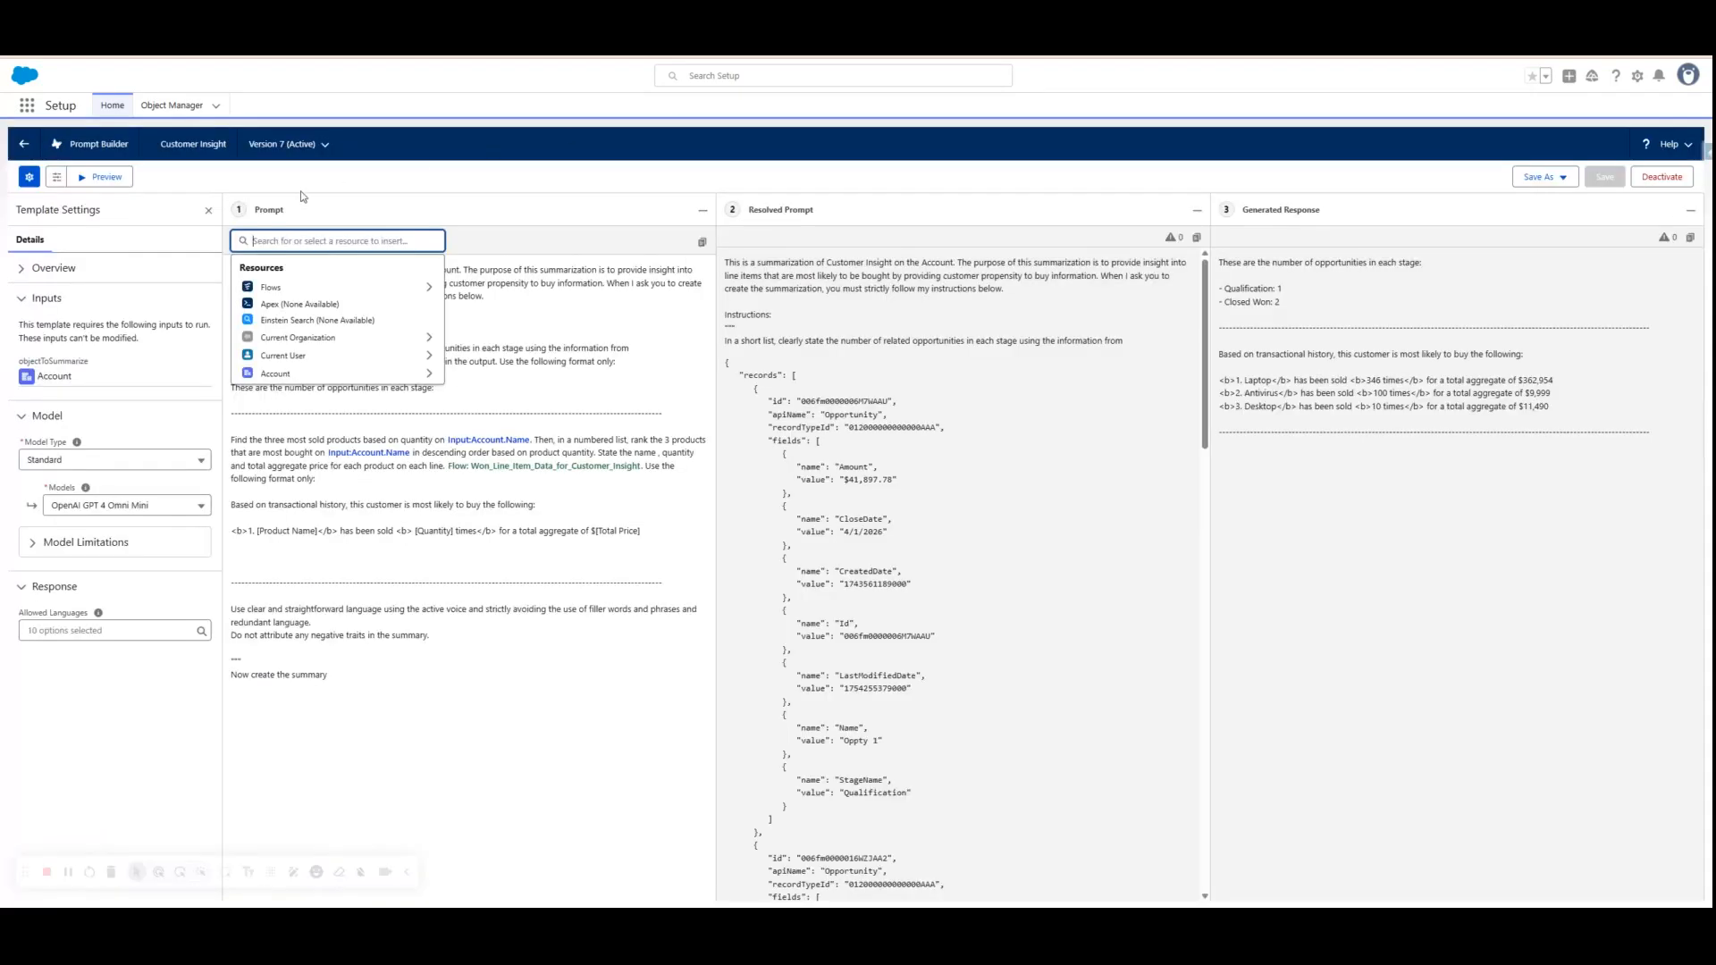
click(332, 290)
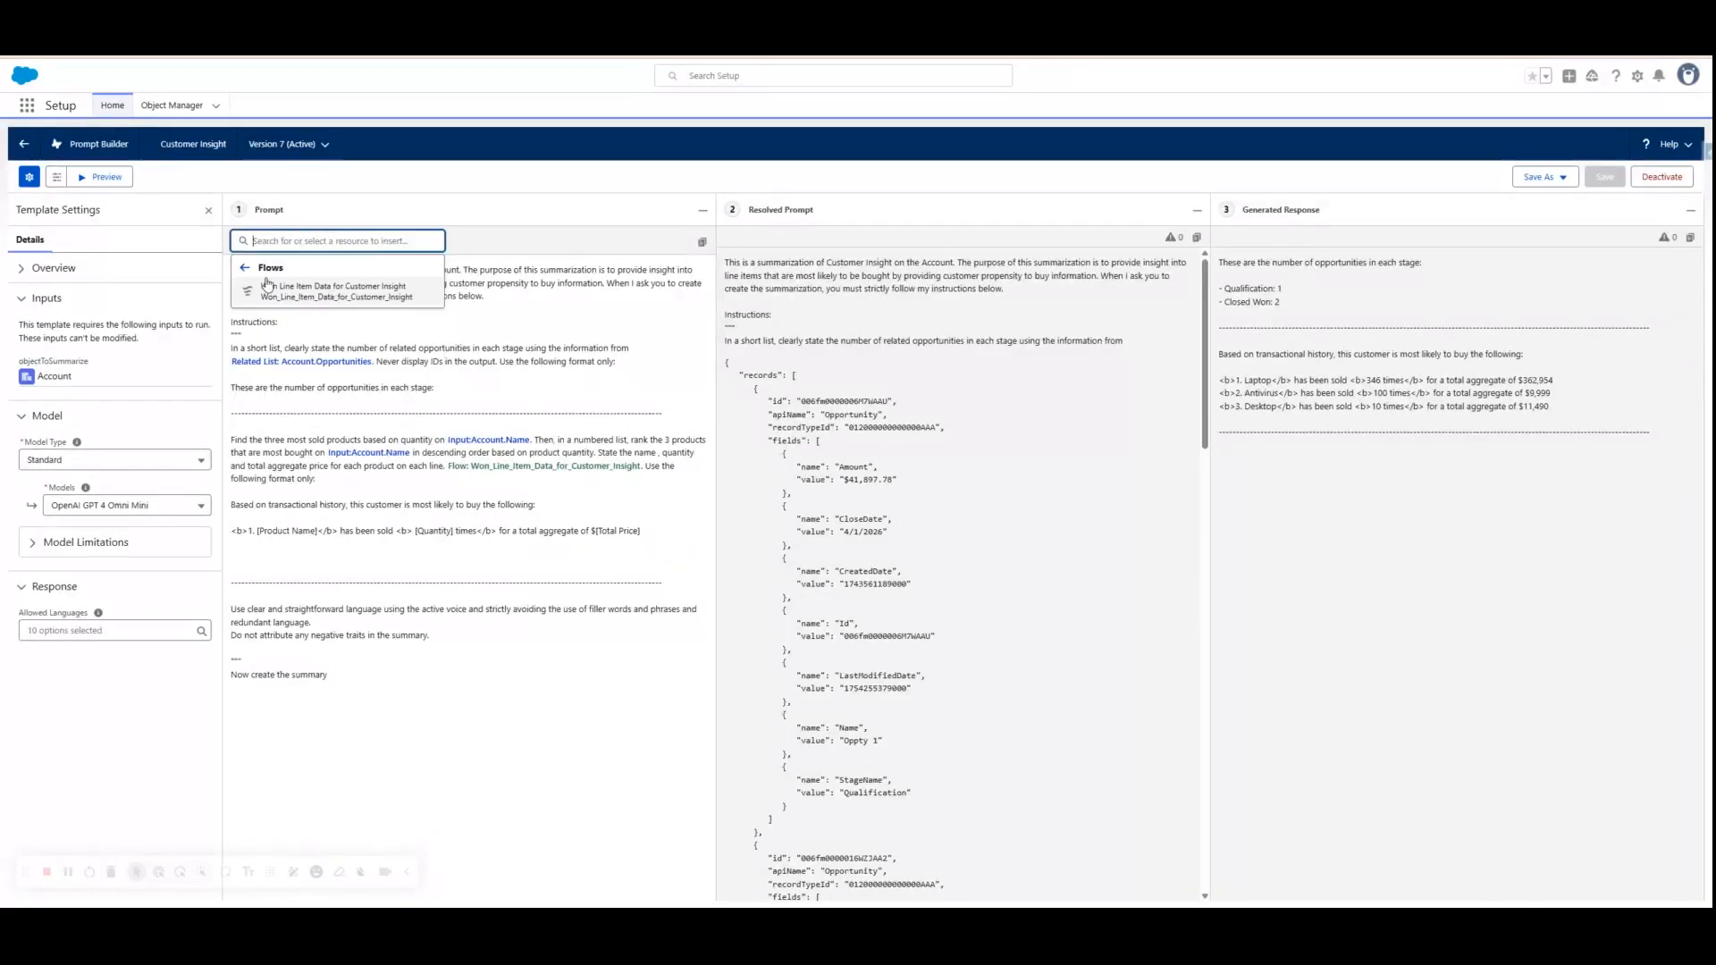
click(245, 270)
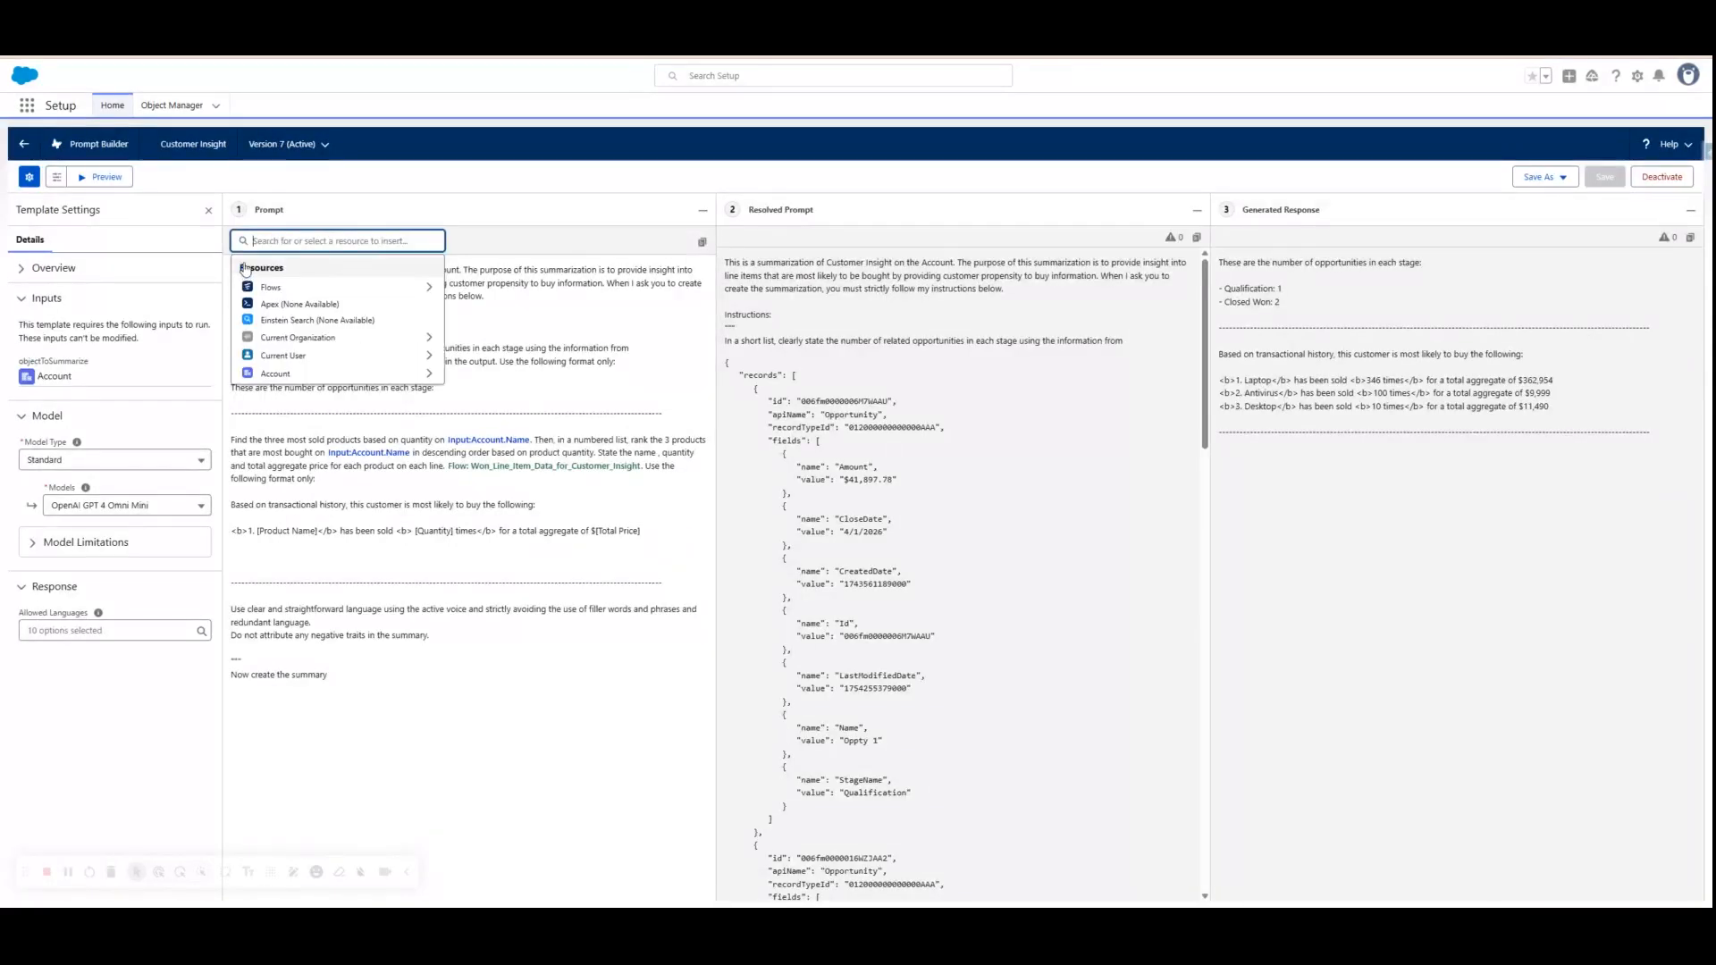
click(284, 288)
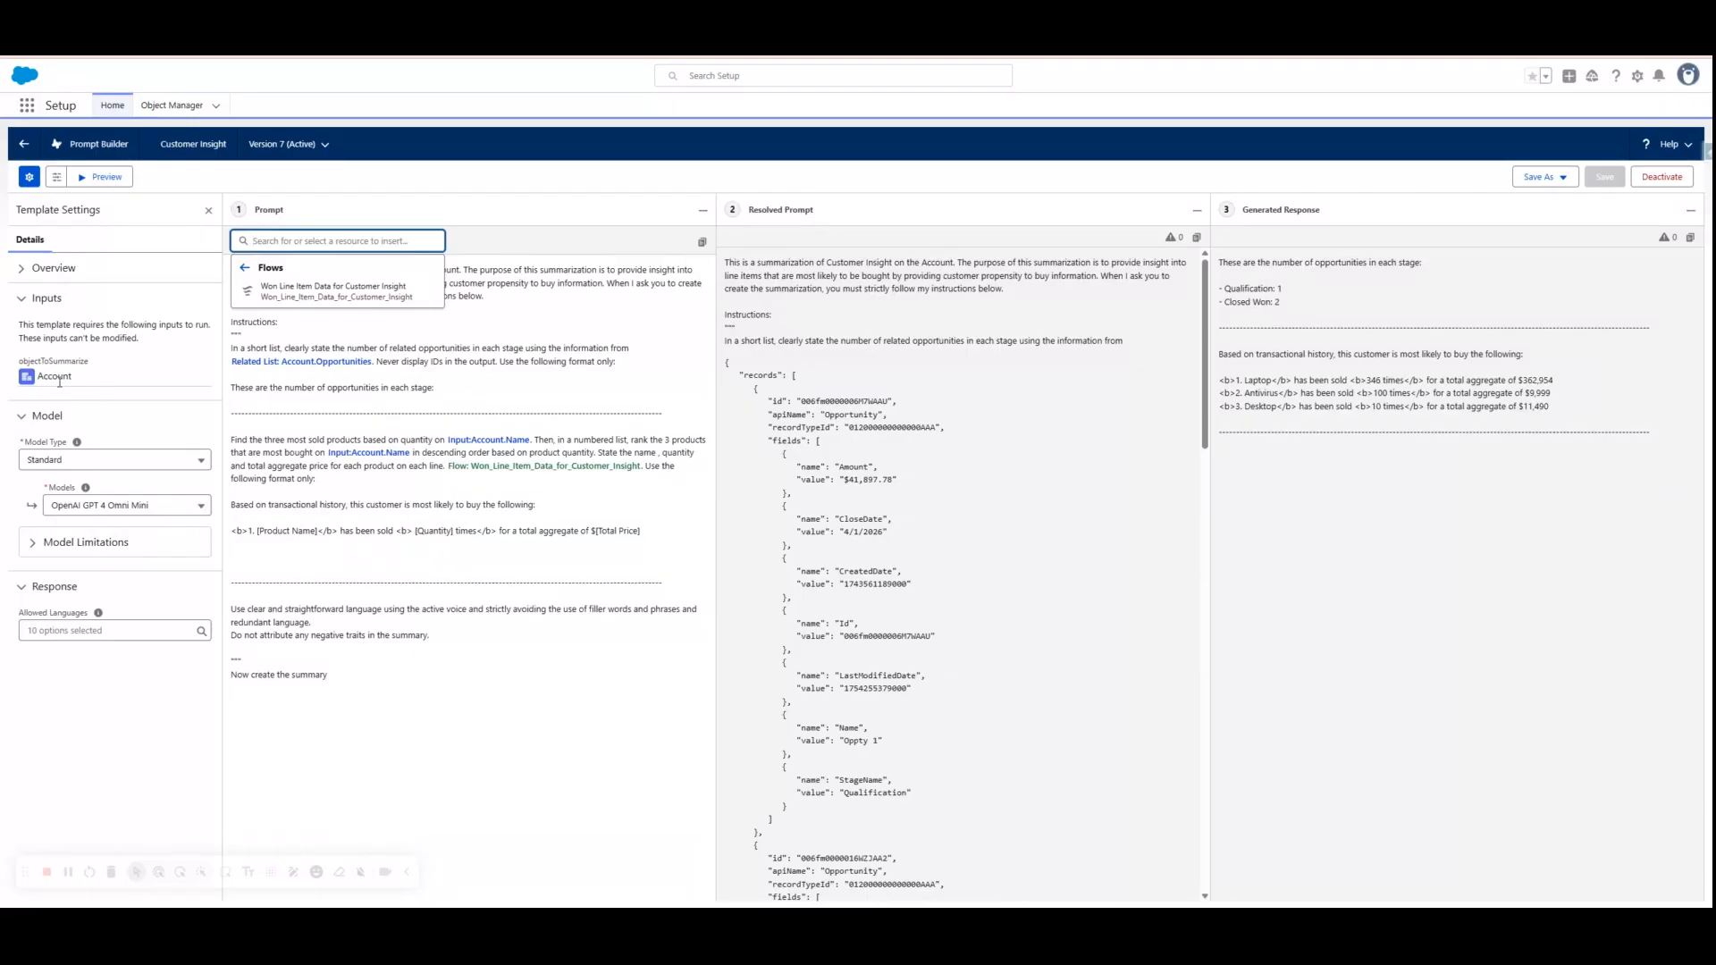
click(636, 424)
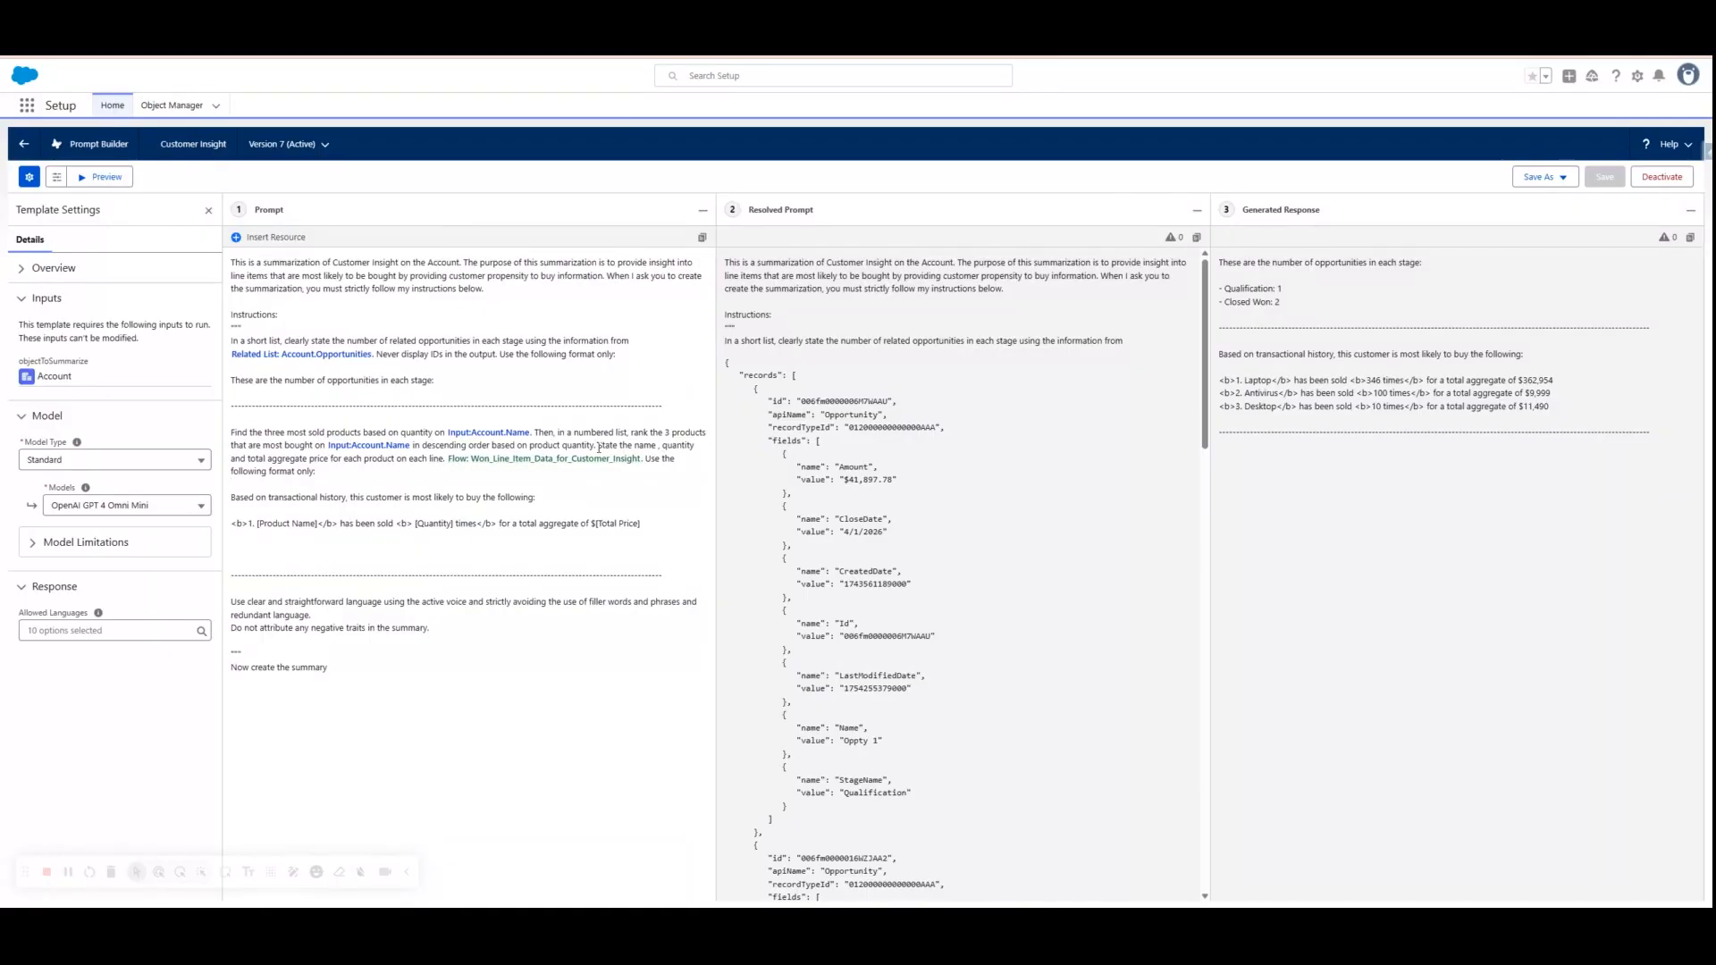
- Compare the product name, quantity and total price instruction with the generated response, and review the output format, language rules and closing summary command
drag(598, 445, 344, 459)
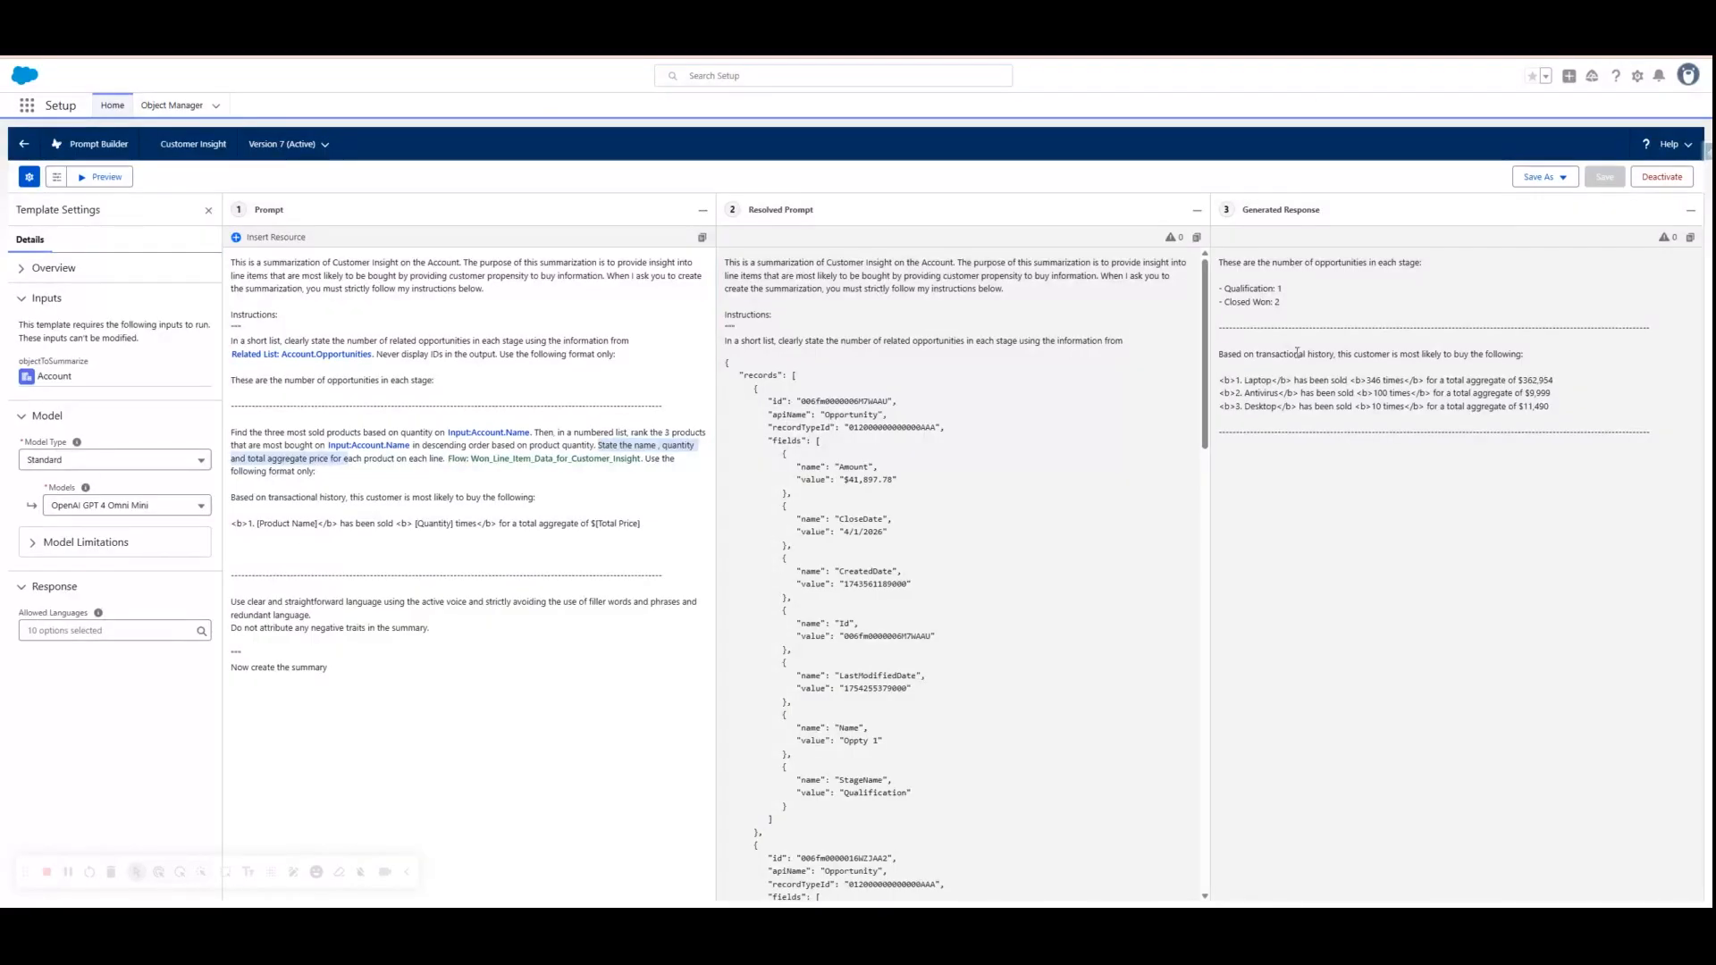
drag(1219, 261, 1371, 356)
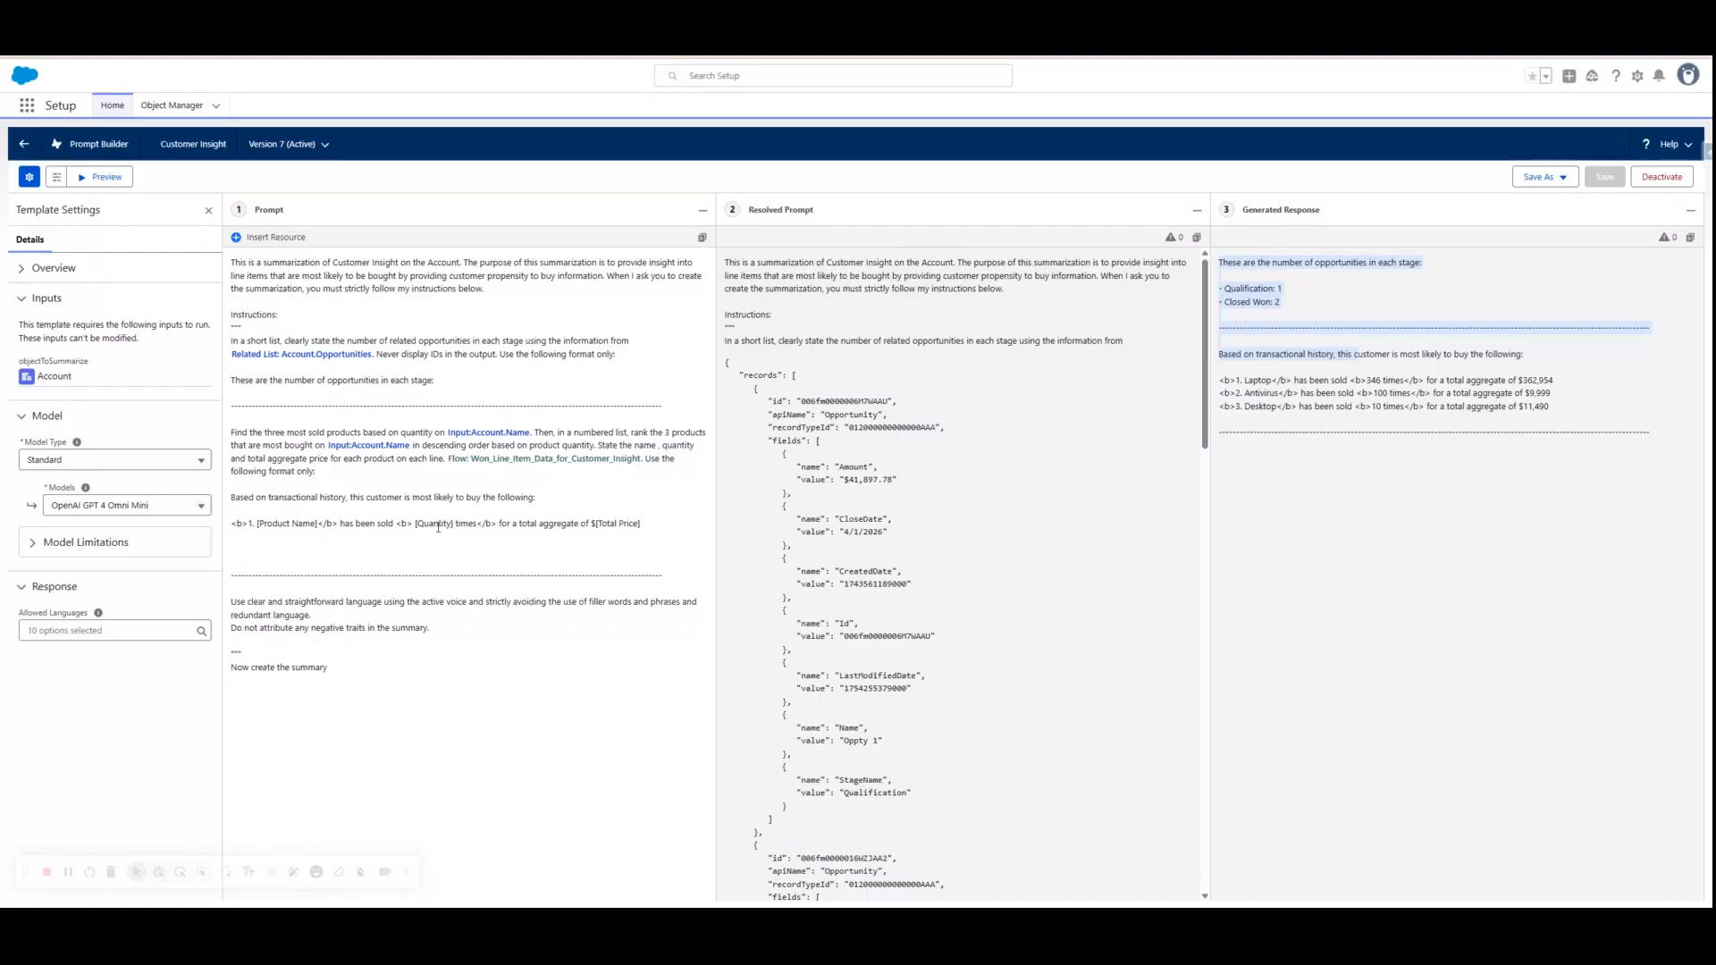
click(513, 540)
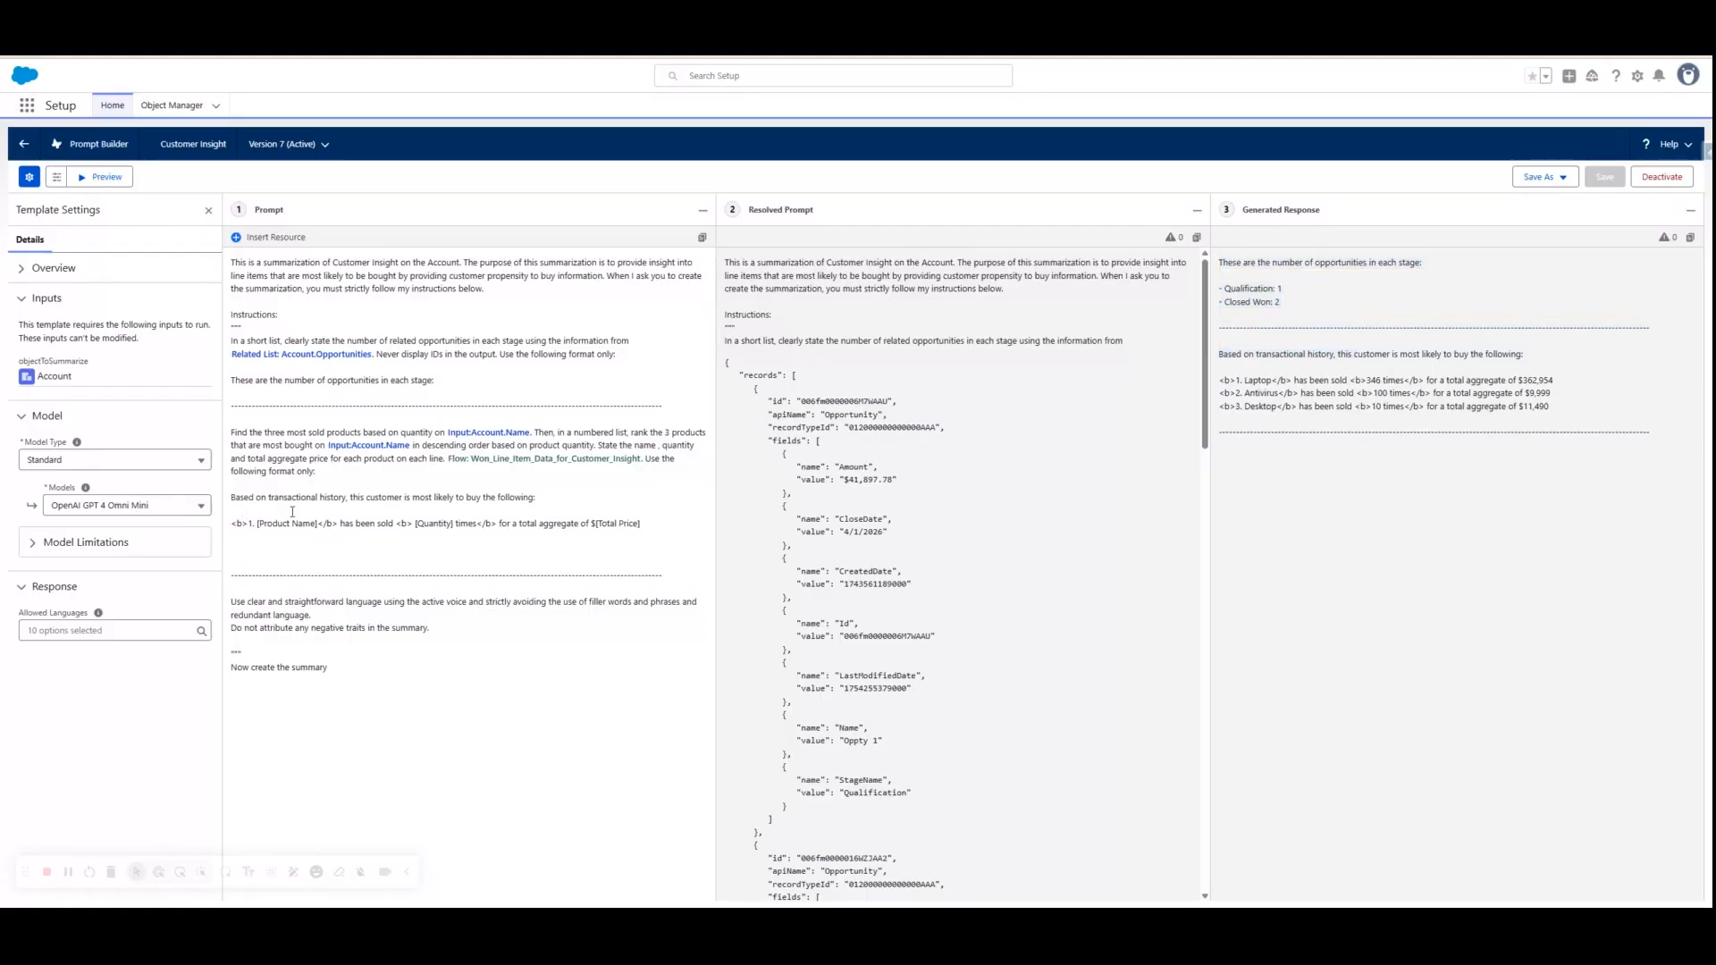
drag(646, 528, 232, 432)
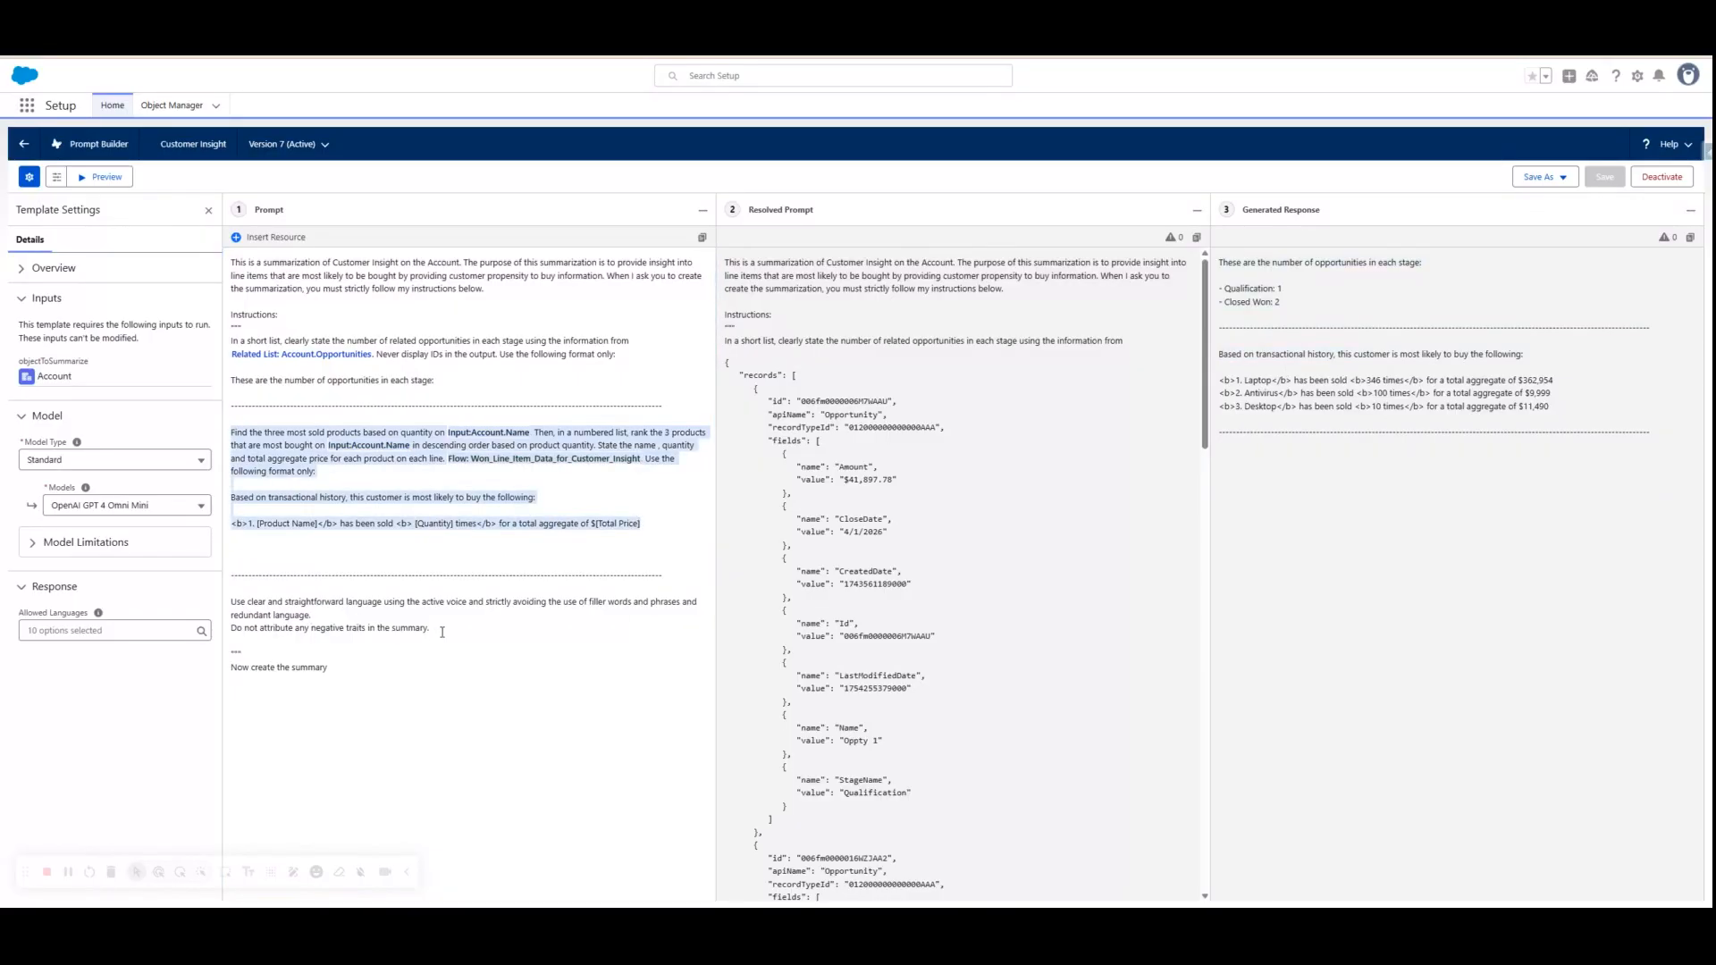
drag(441, 632, 230, 604)
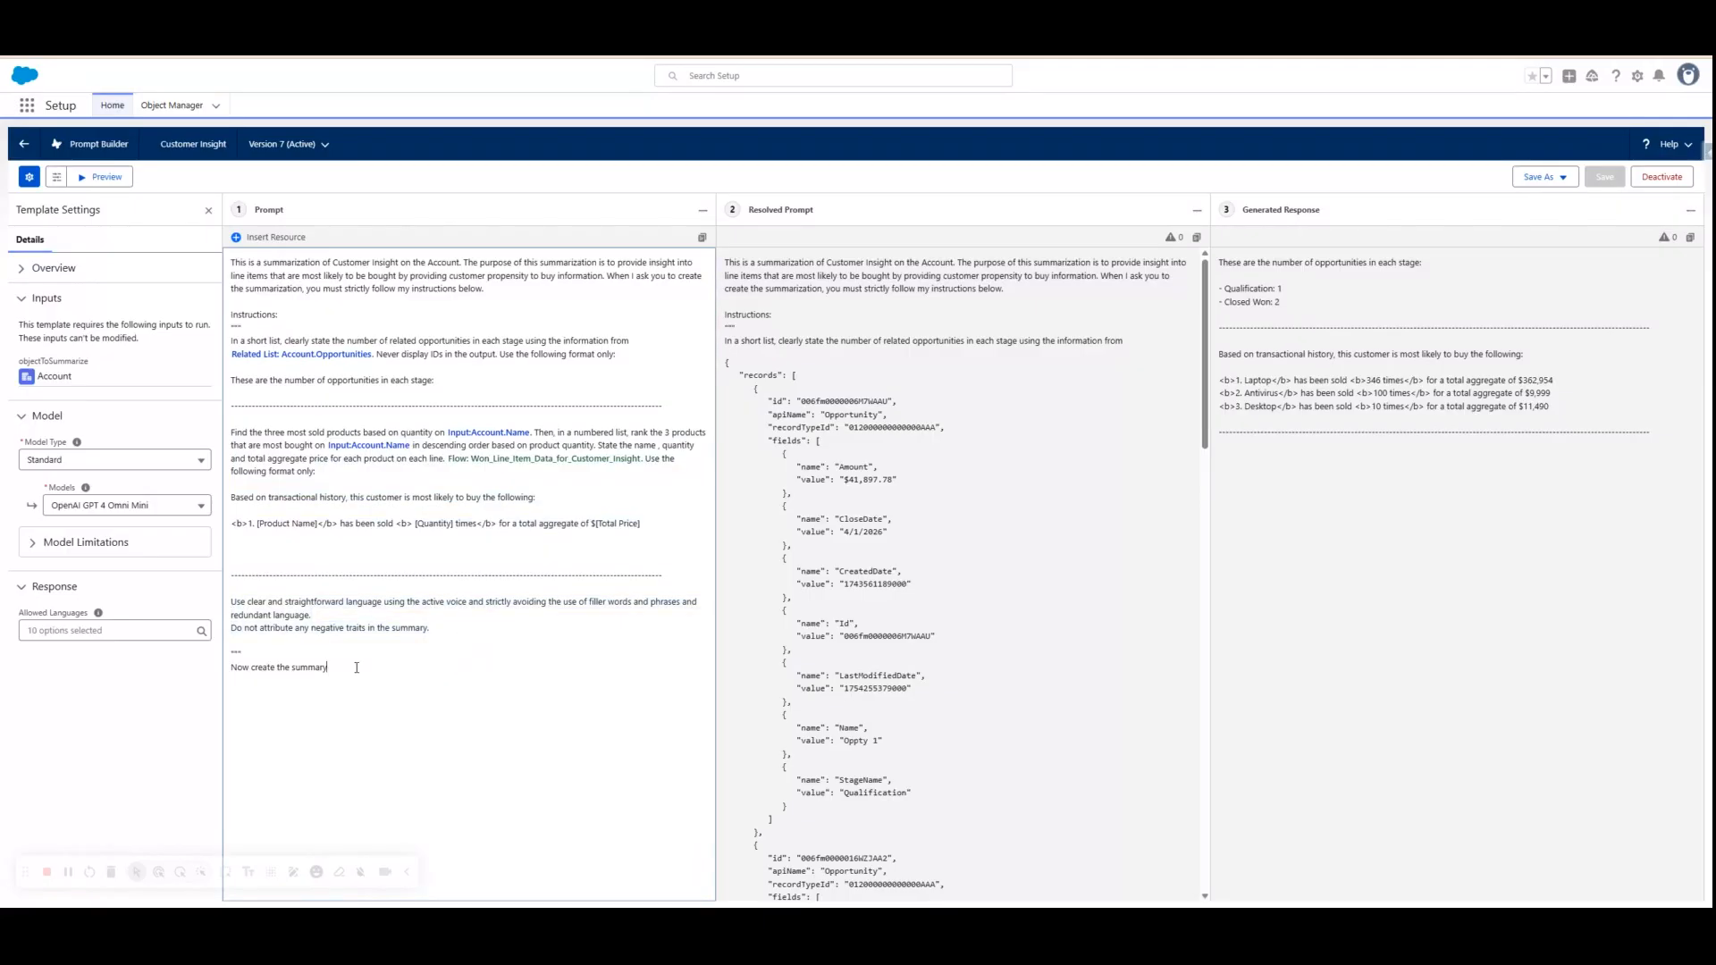
triple_click(251, 669)
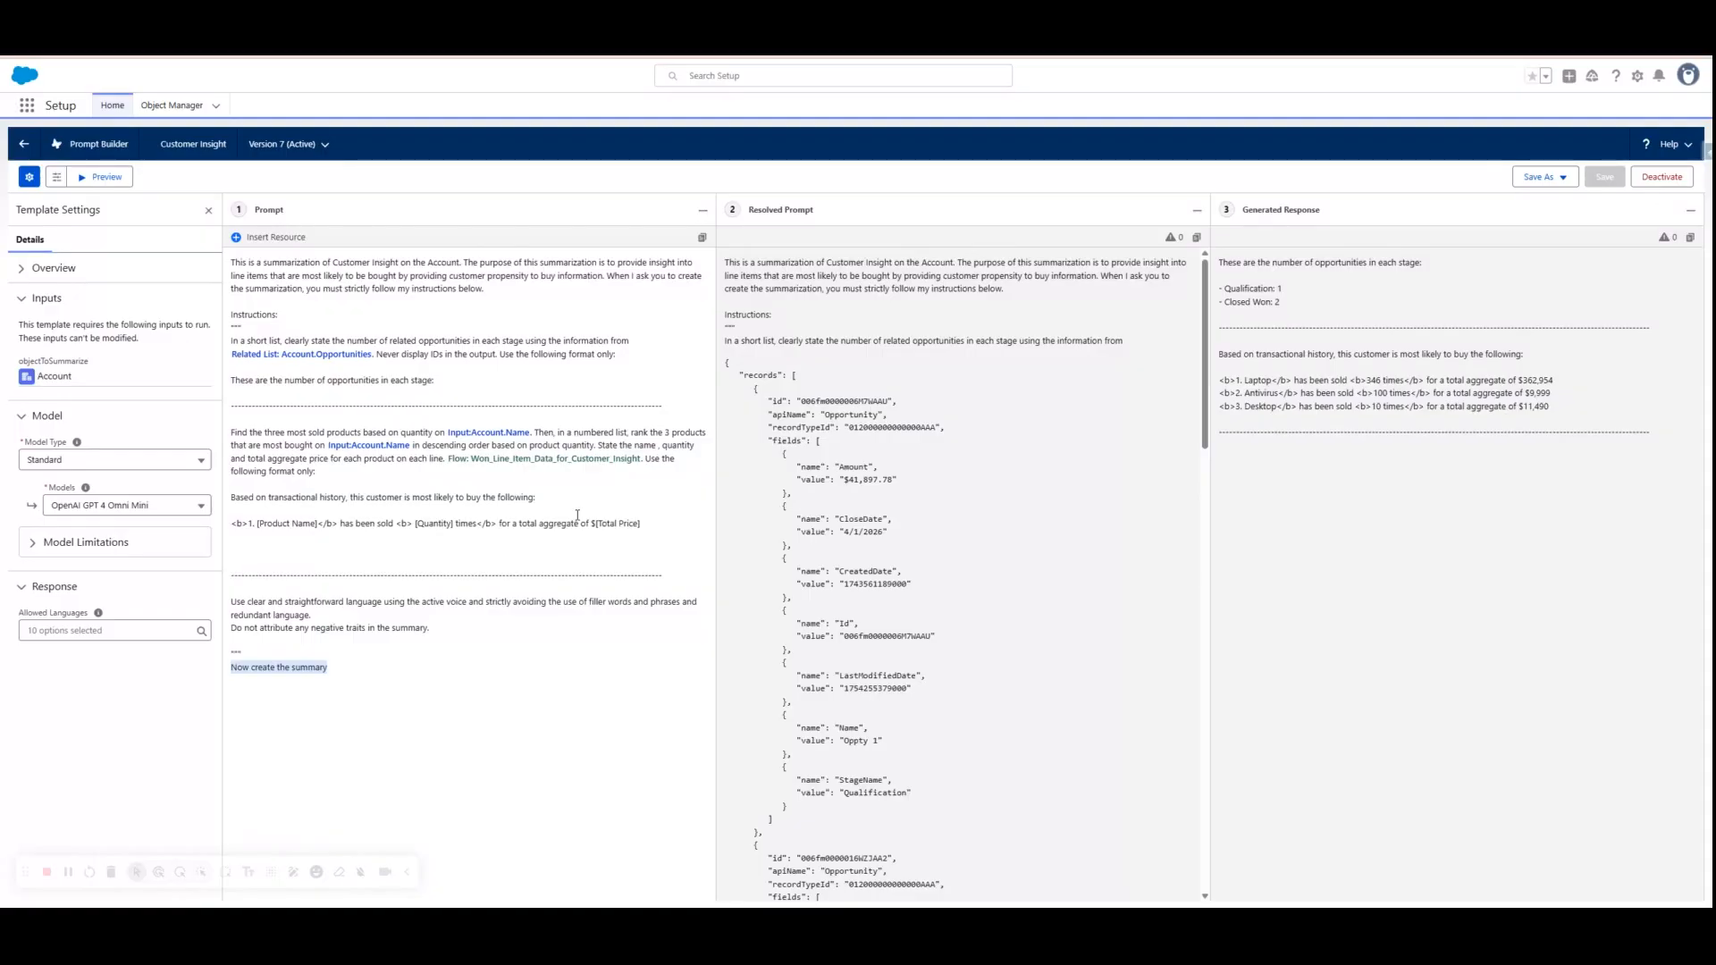
- Look through the standard models offered in the template settings, from GPT 4.1 to Google Gemini 2.5 Pro, without selecting another one
click(31, 179)
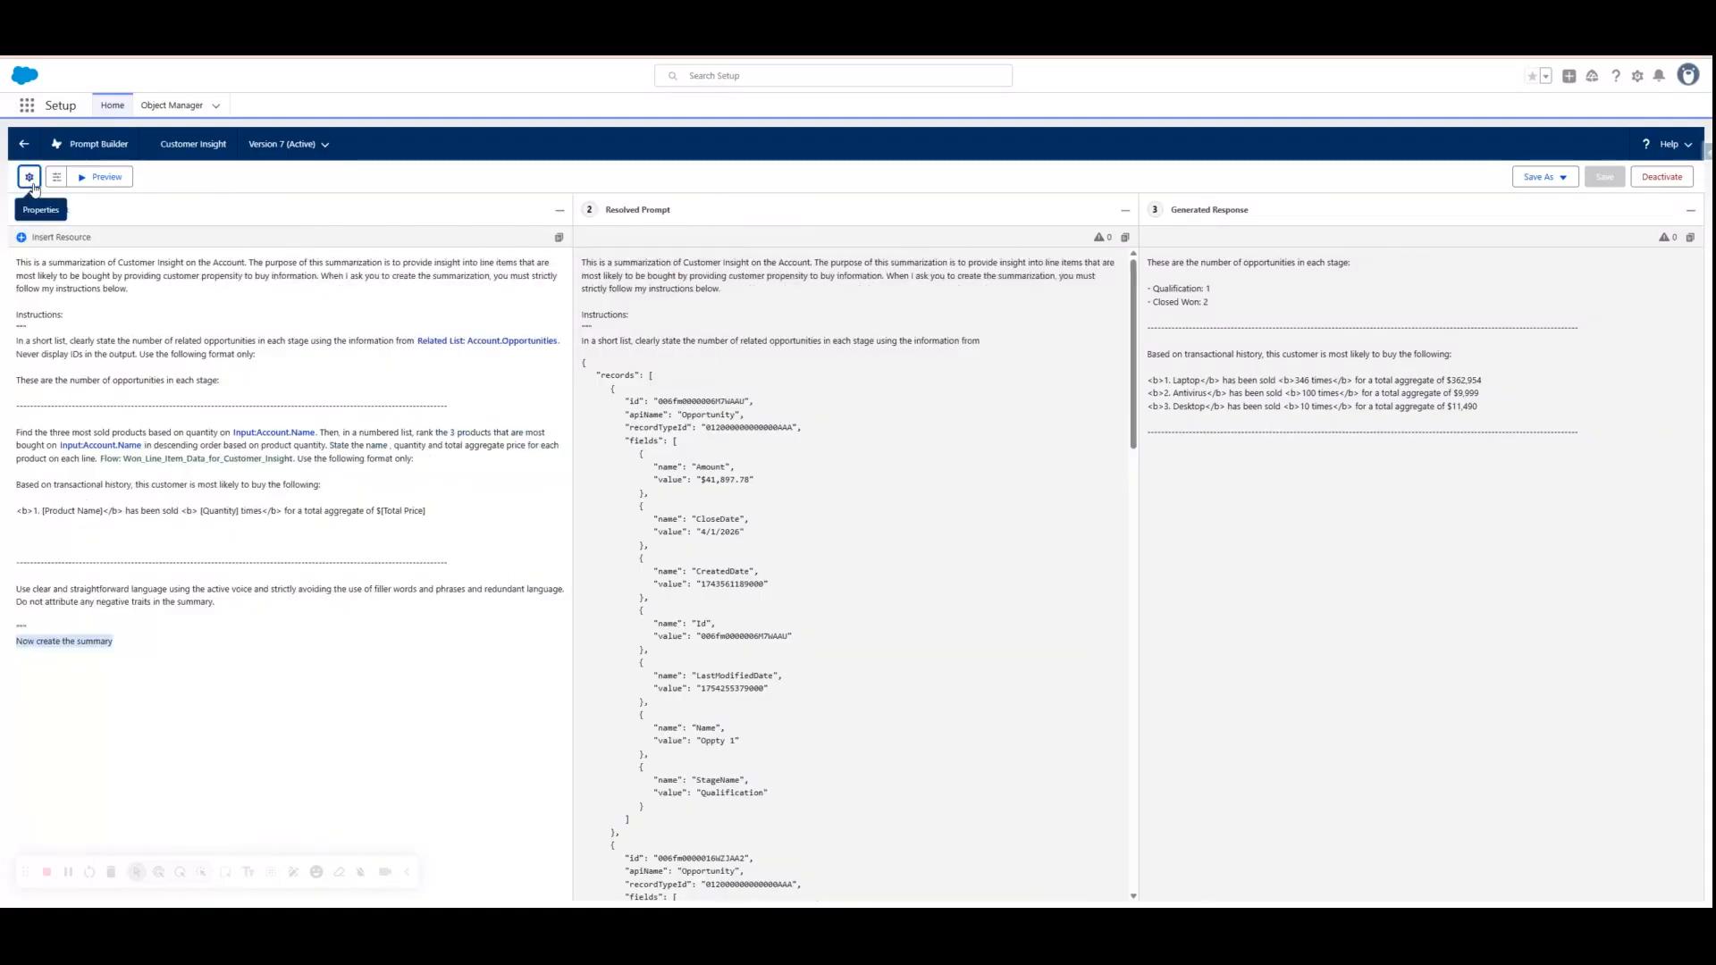
click(30, 178)
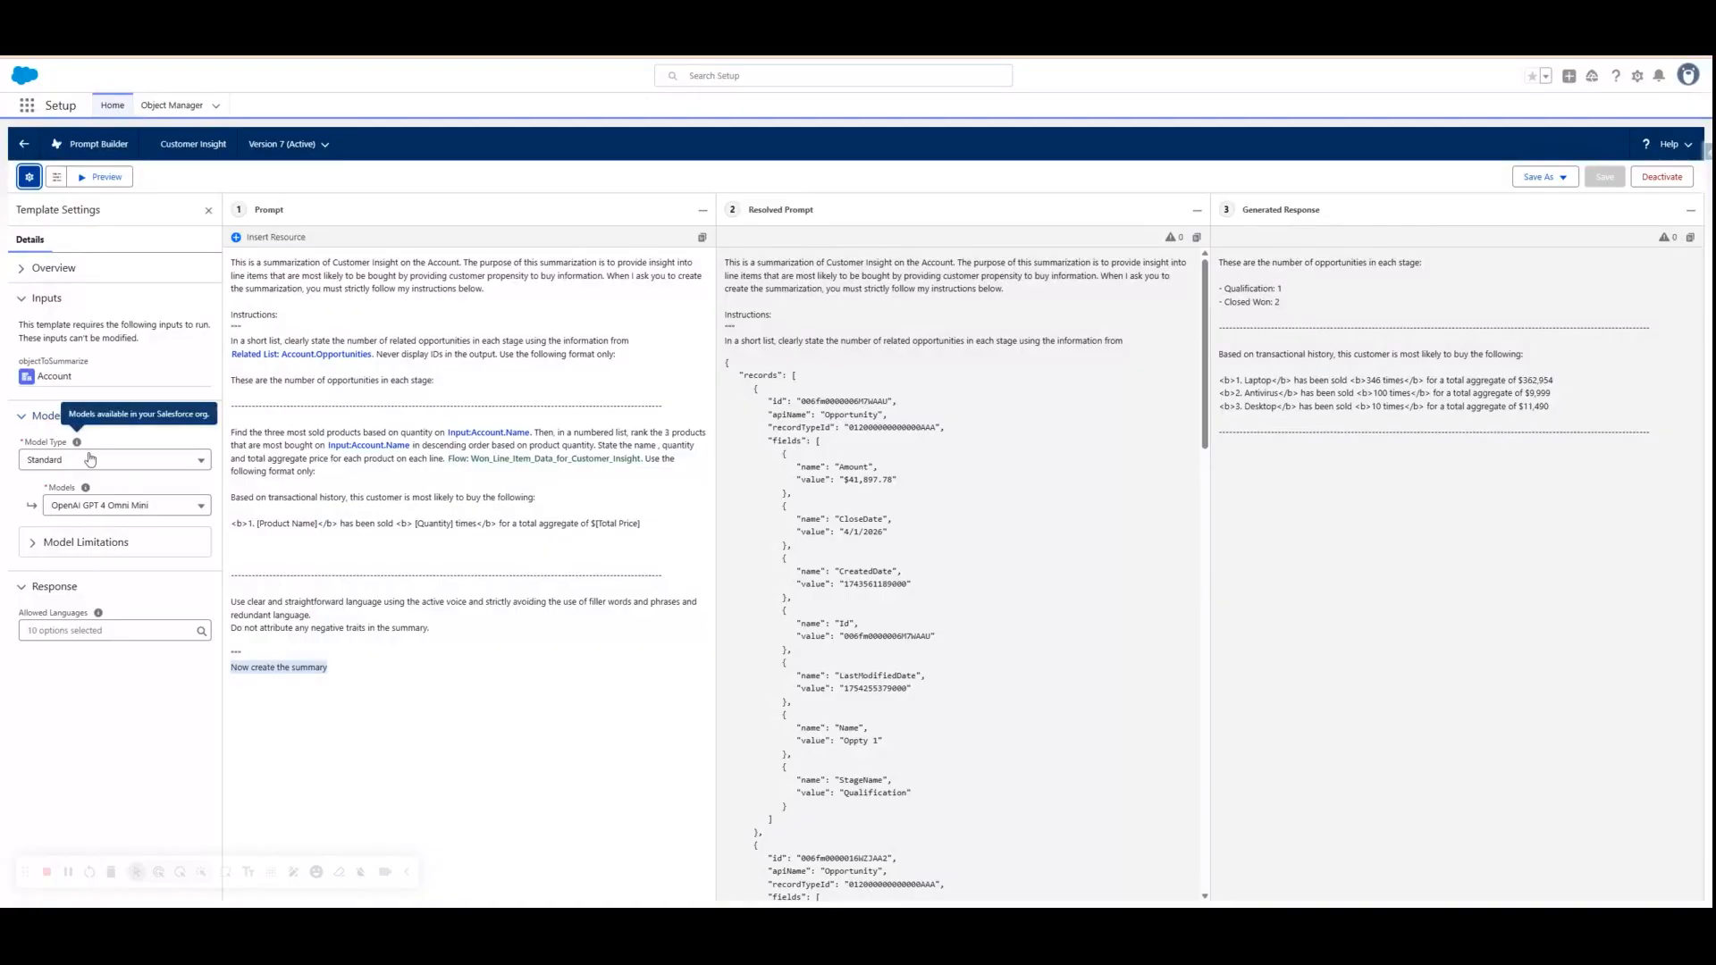
click(139, 506)
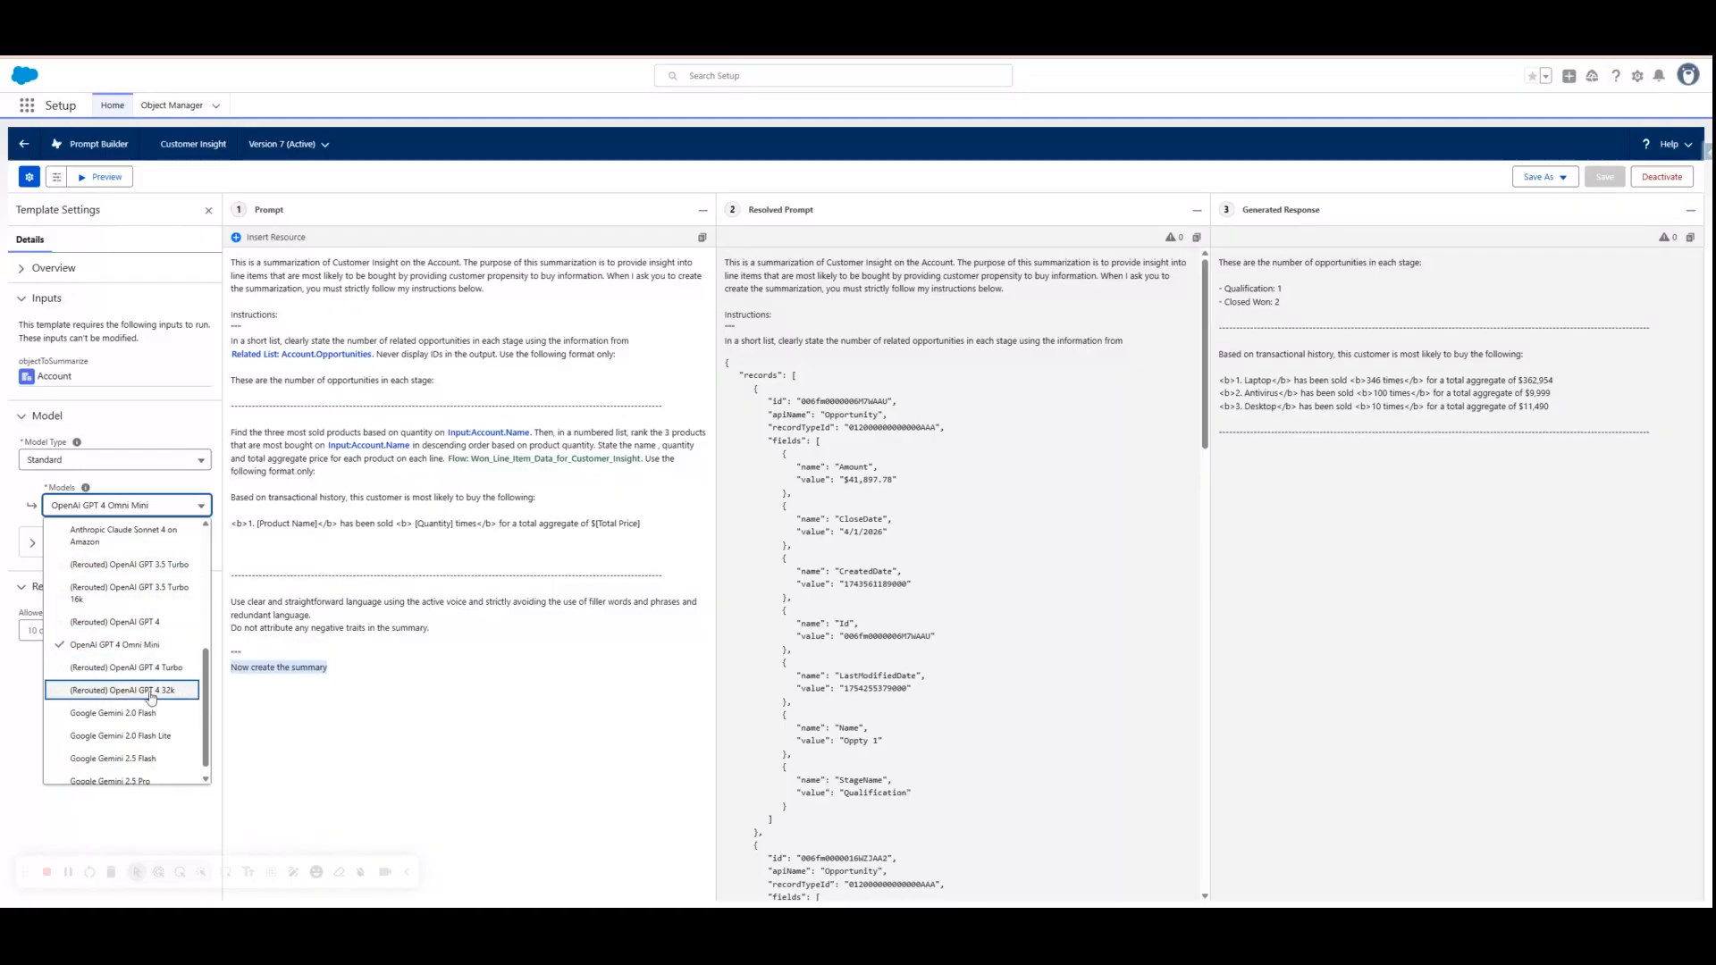
scroll(141, 548, up, 1)
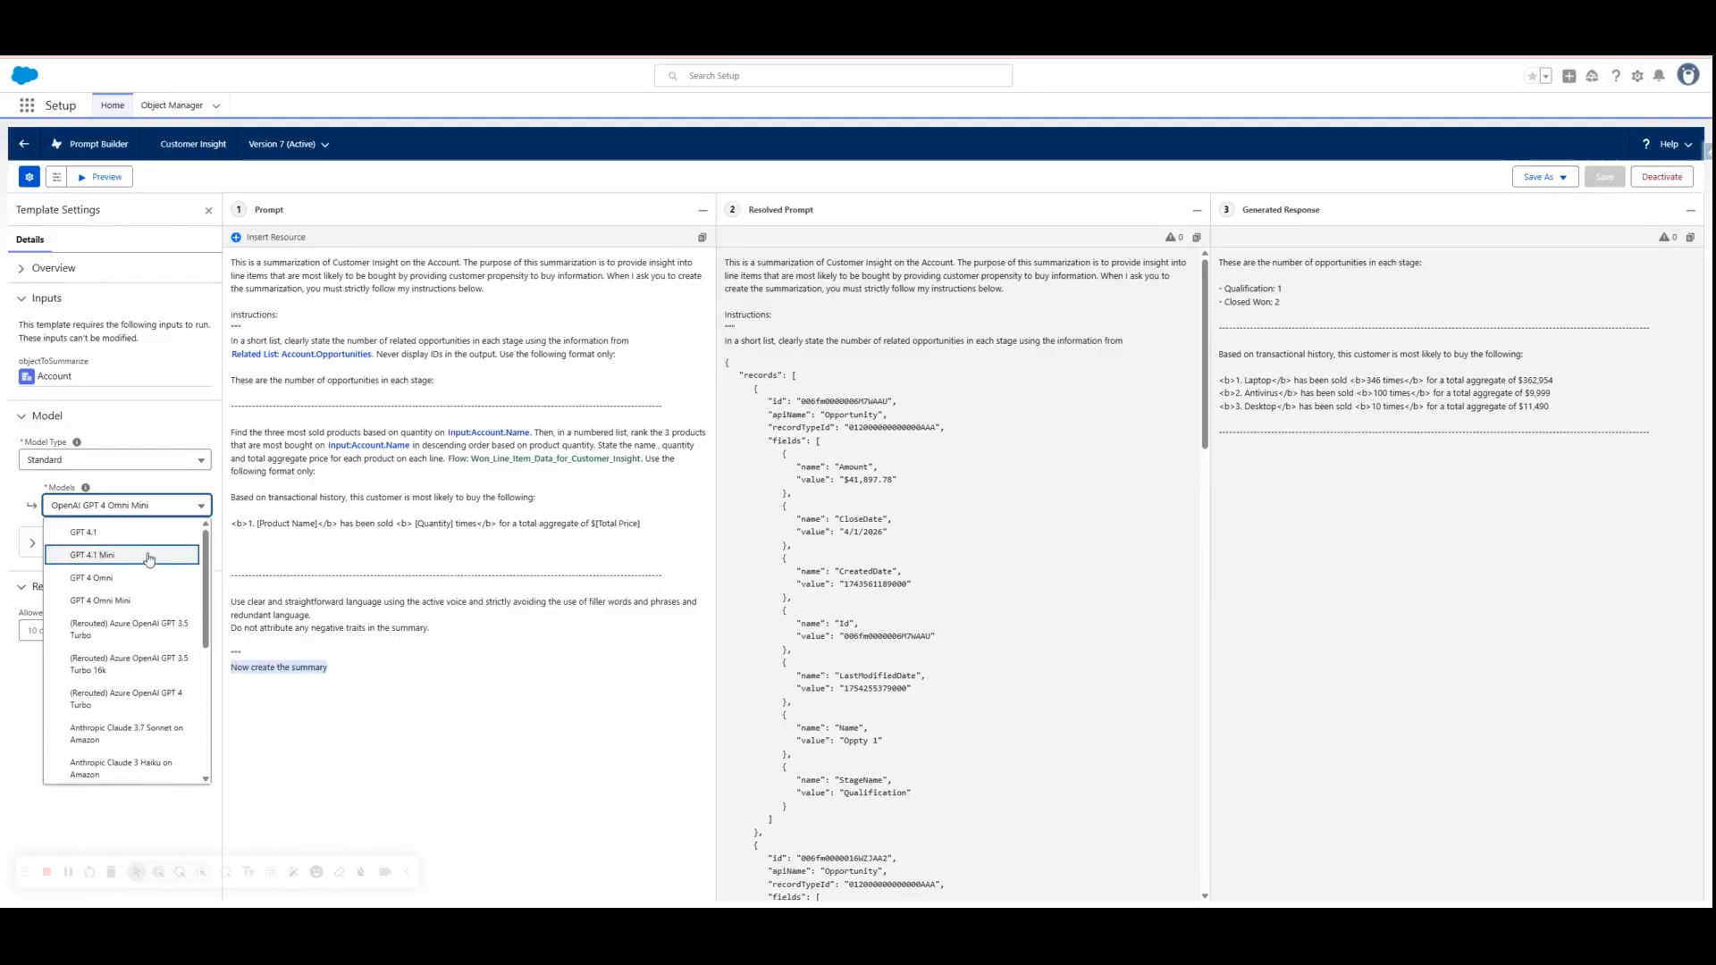
scroll(121, 626, down, 1)
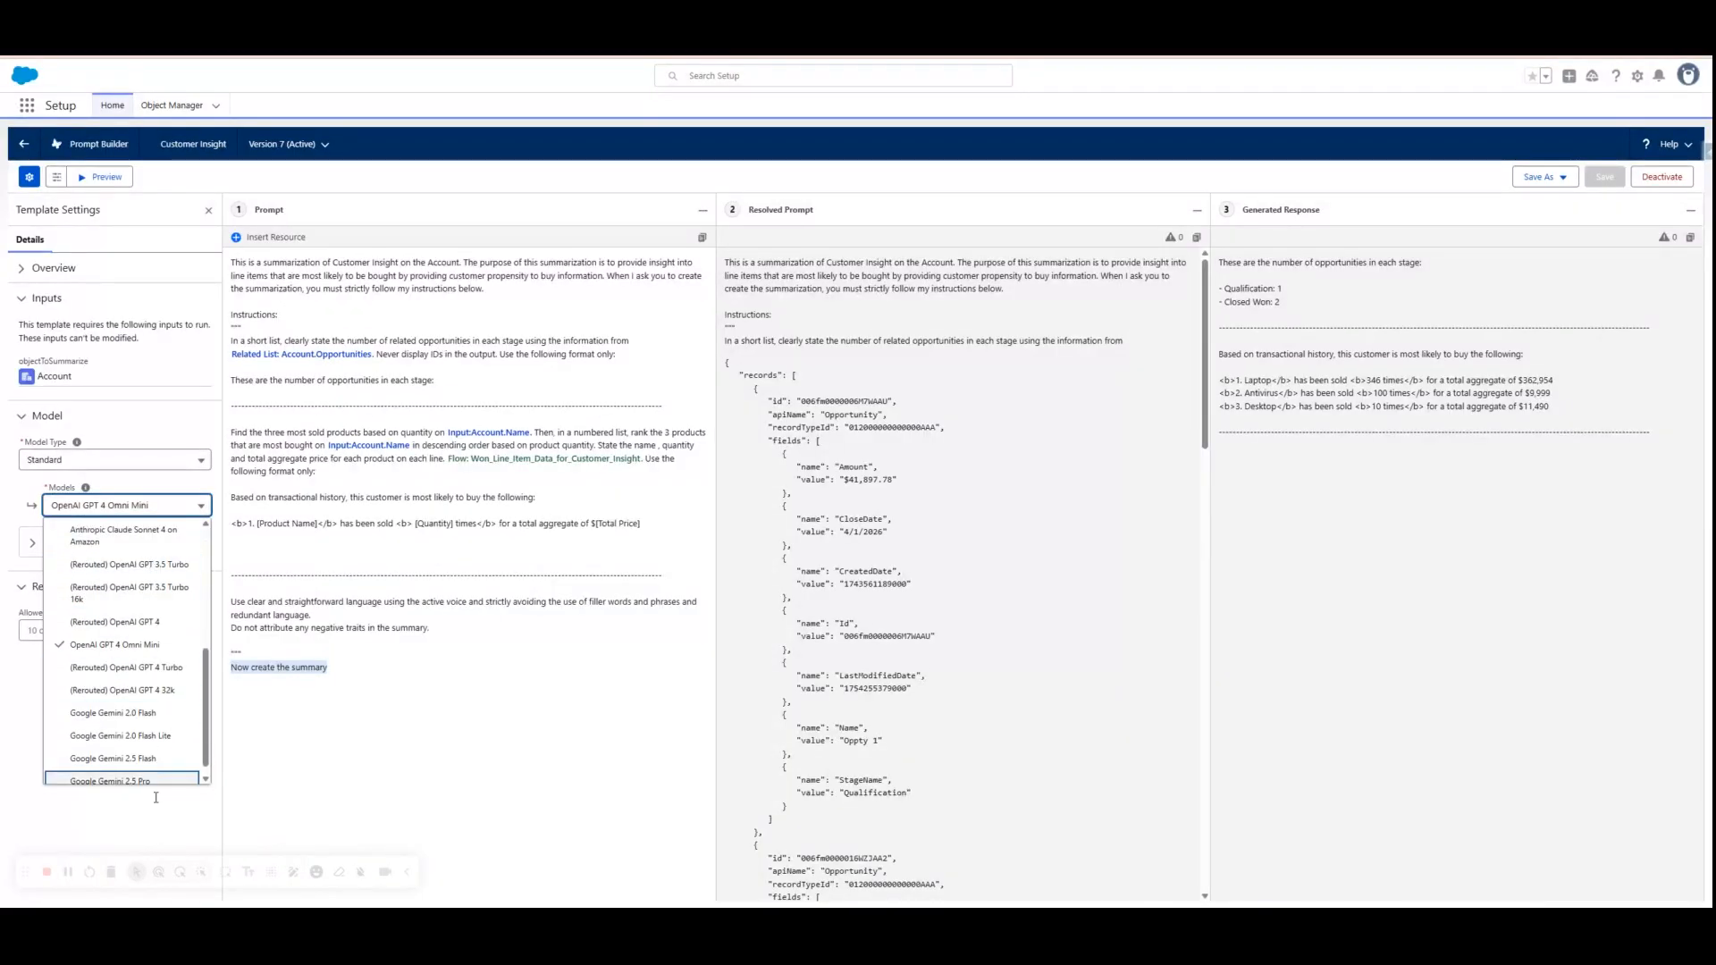
scroll(152, 724, down, 1)
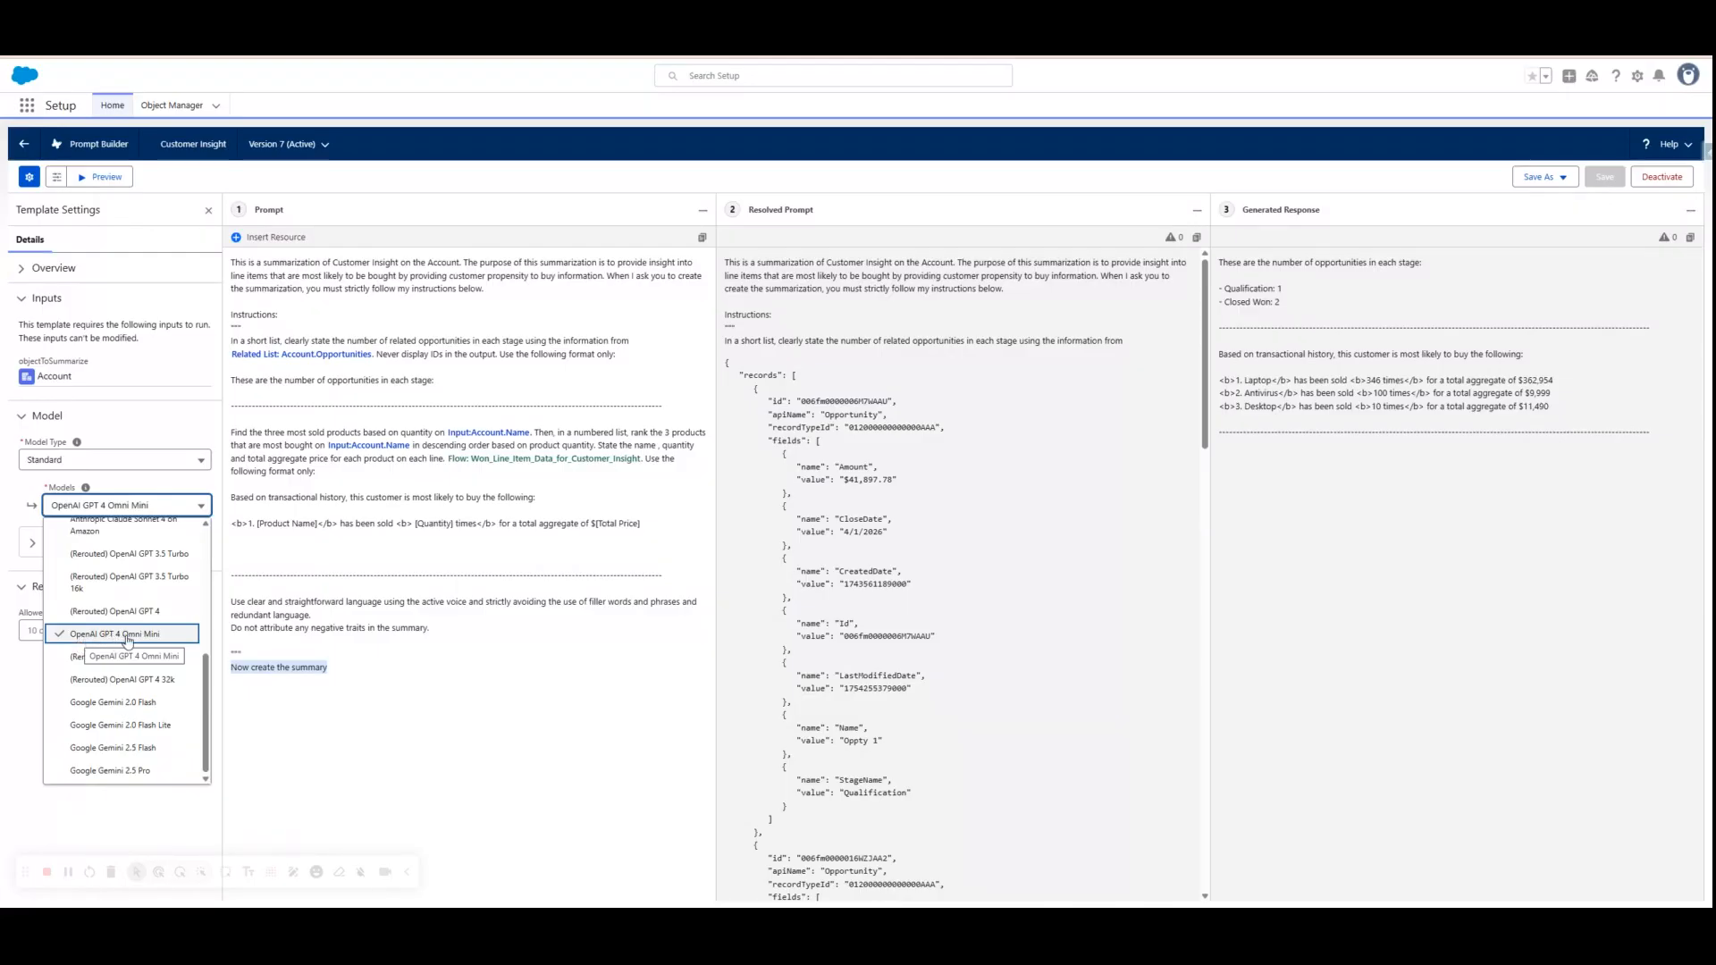
click(111, 818)
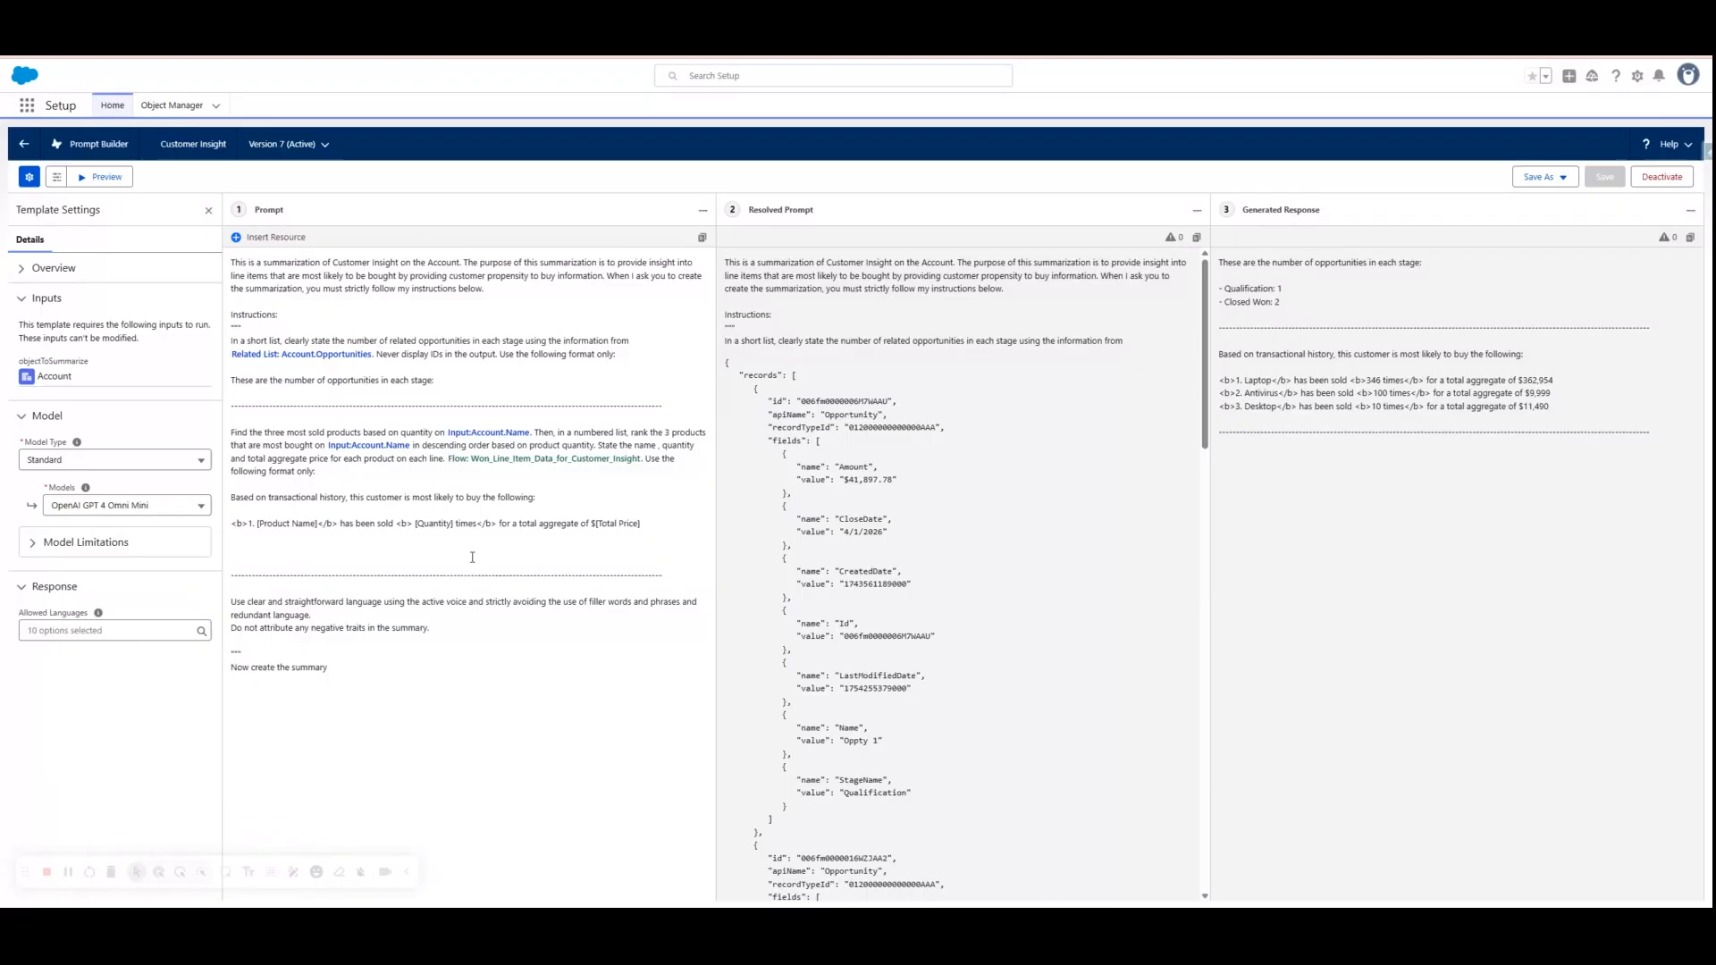
- Close the template settings, preview the Customer Insight template and show its preview settings
click(208, 210)
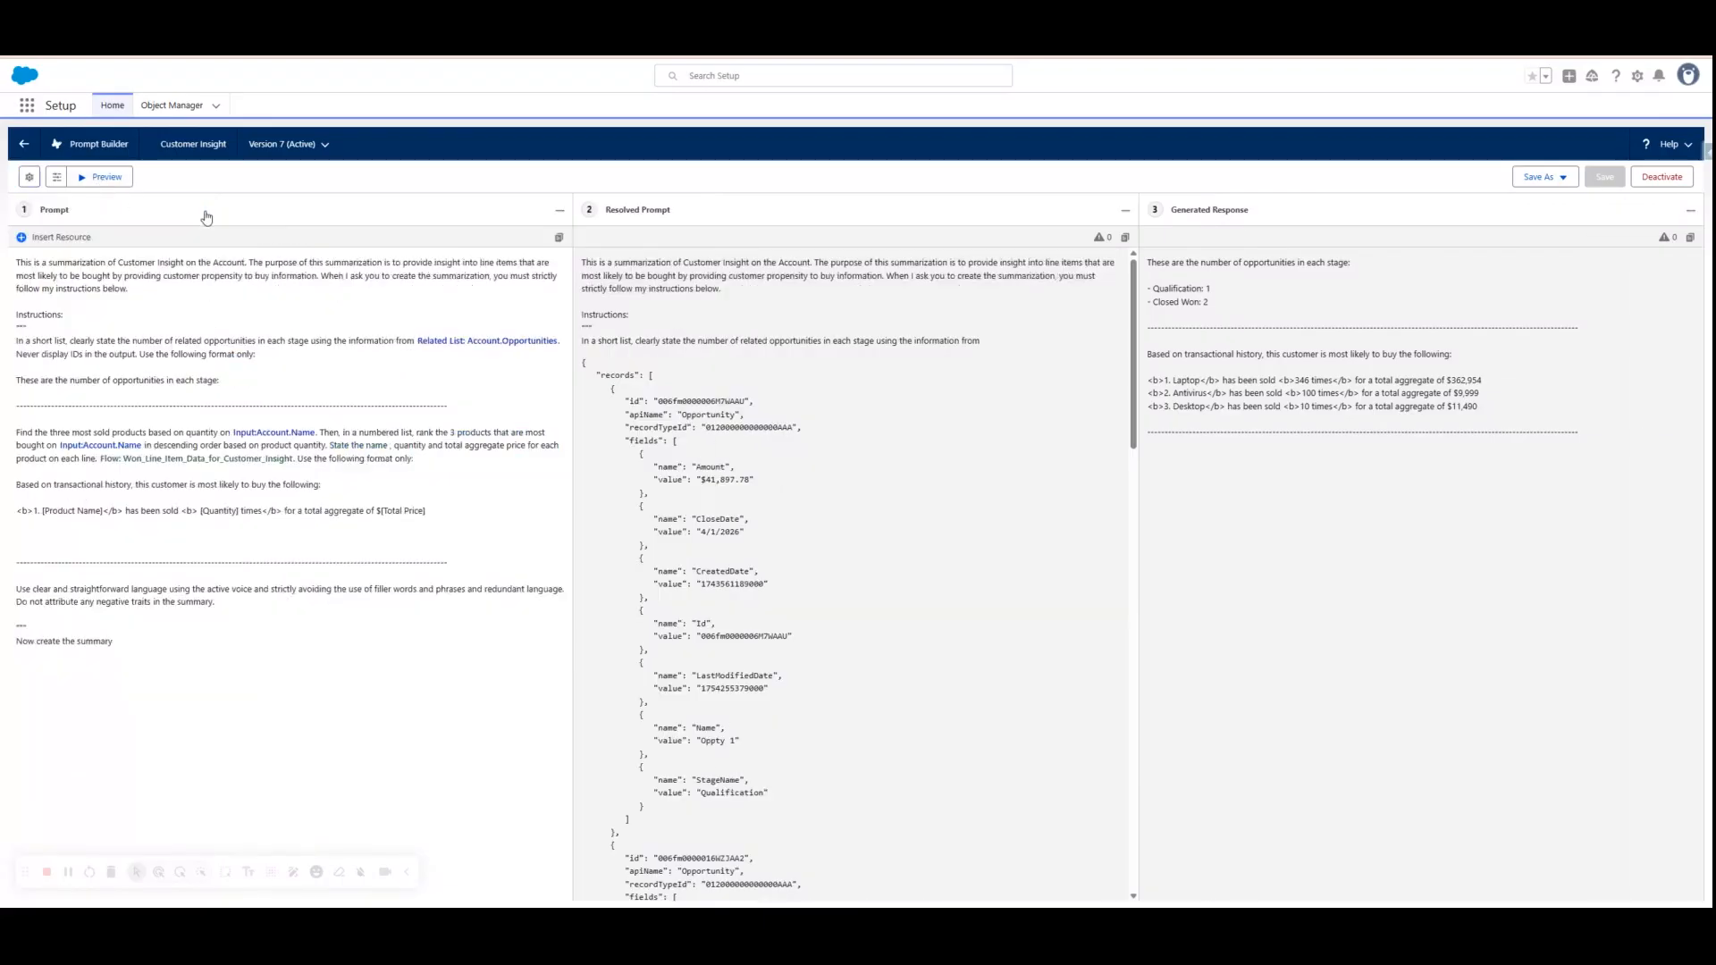
click(85, 177)
click(59, 179)
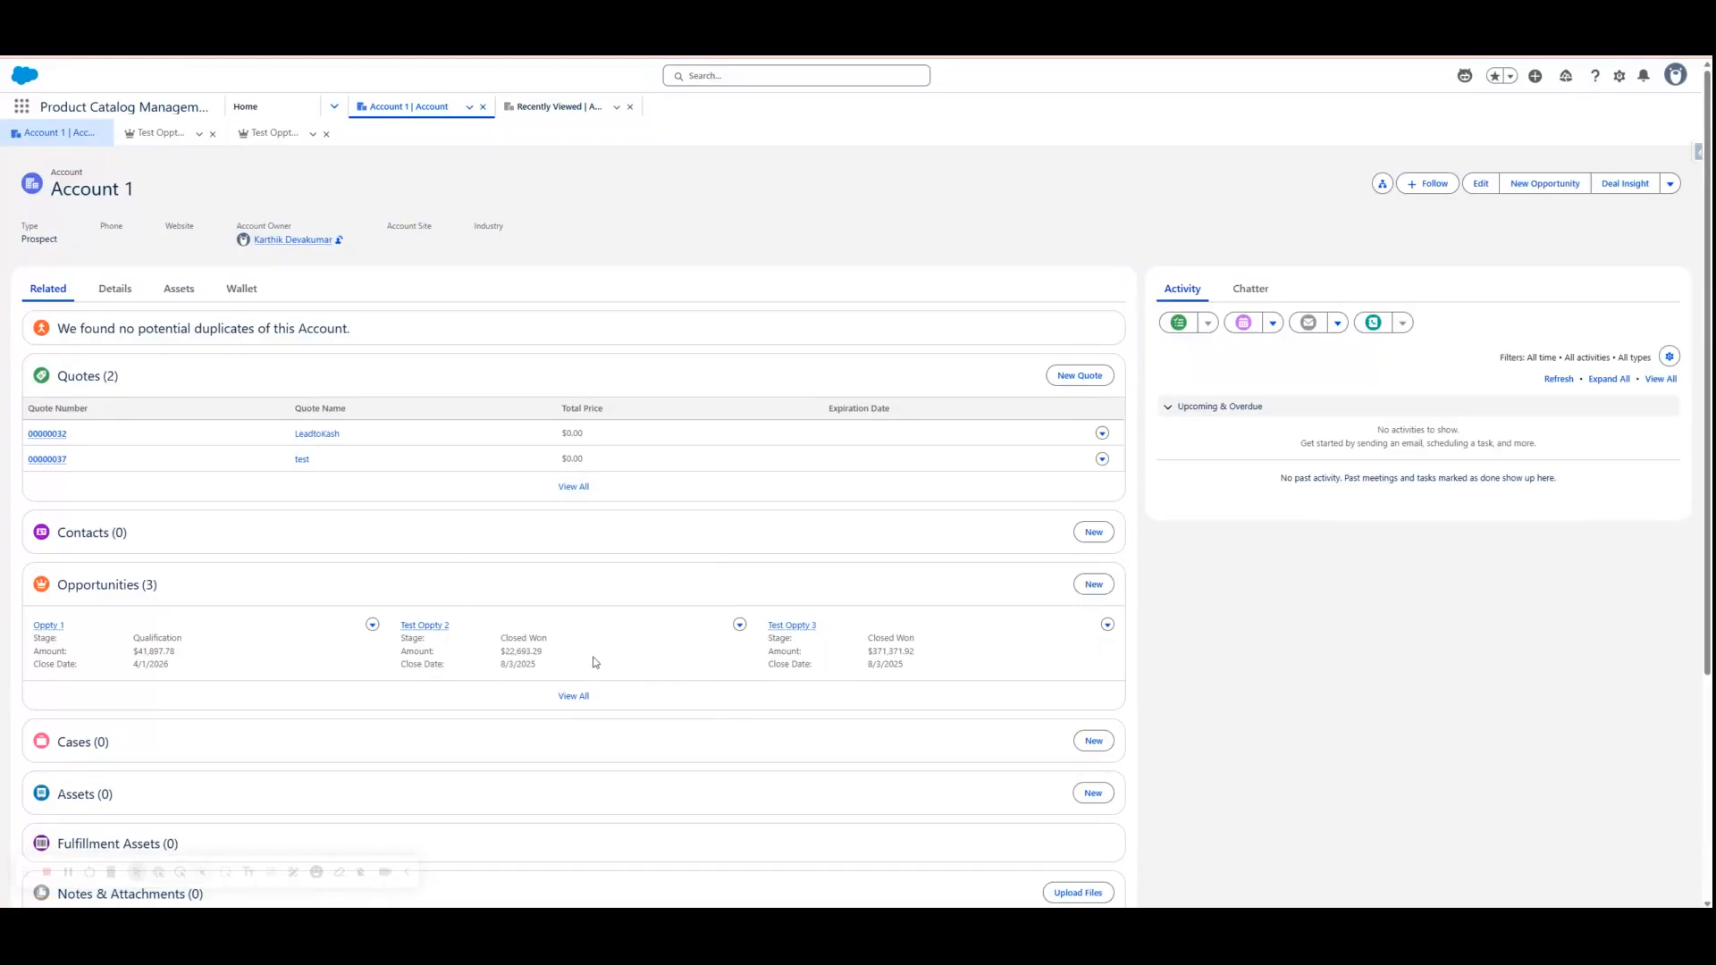
- From the Account 1 record, view the related opportunity Test Oppty 2 and return to the account
click(426, 627)
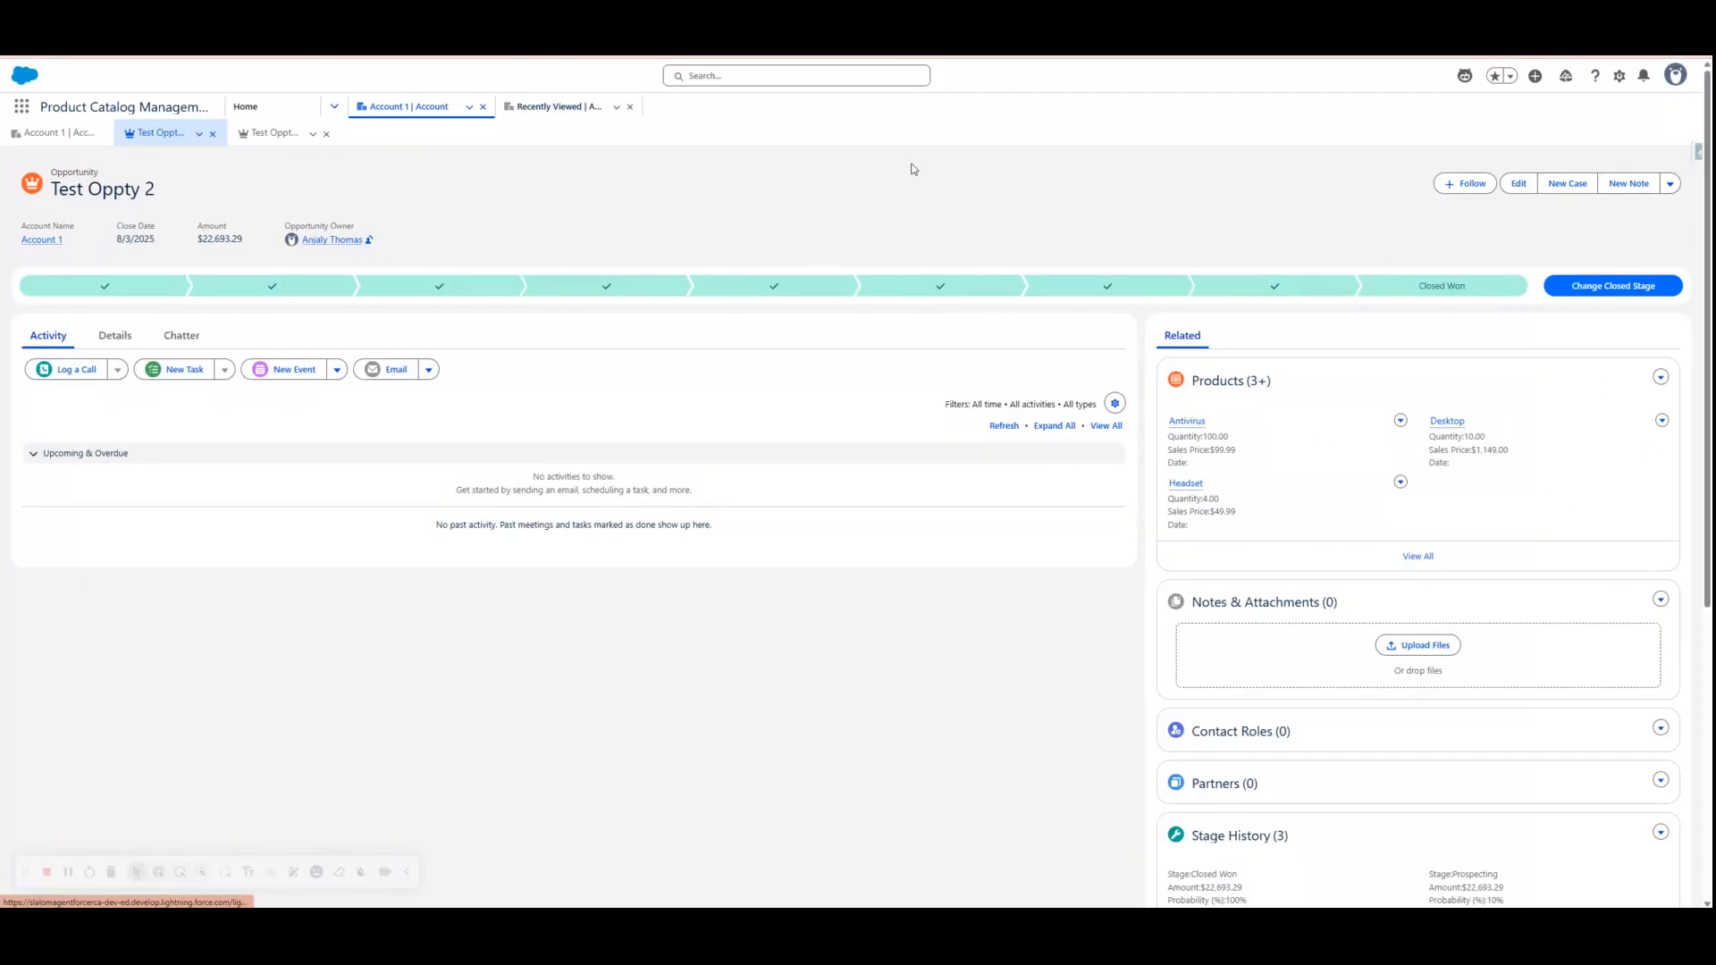
click(59, 132)
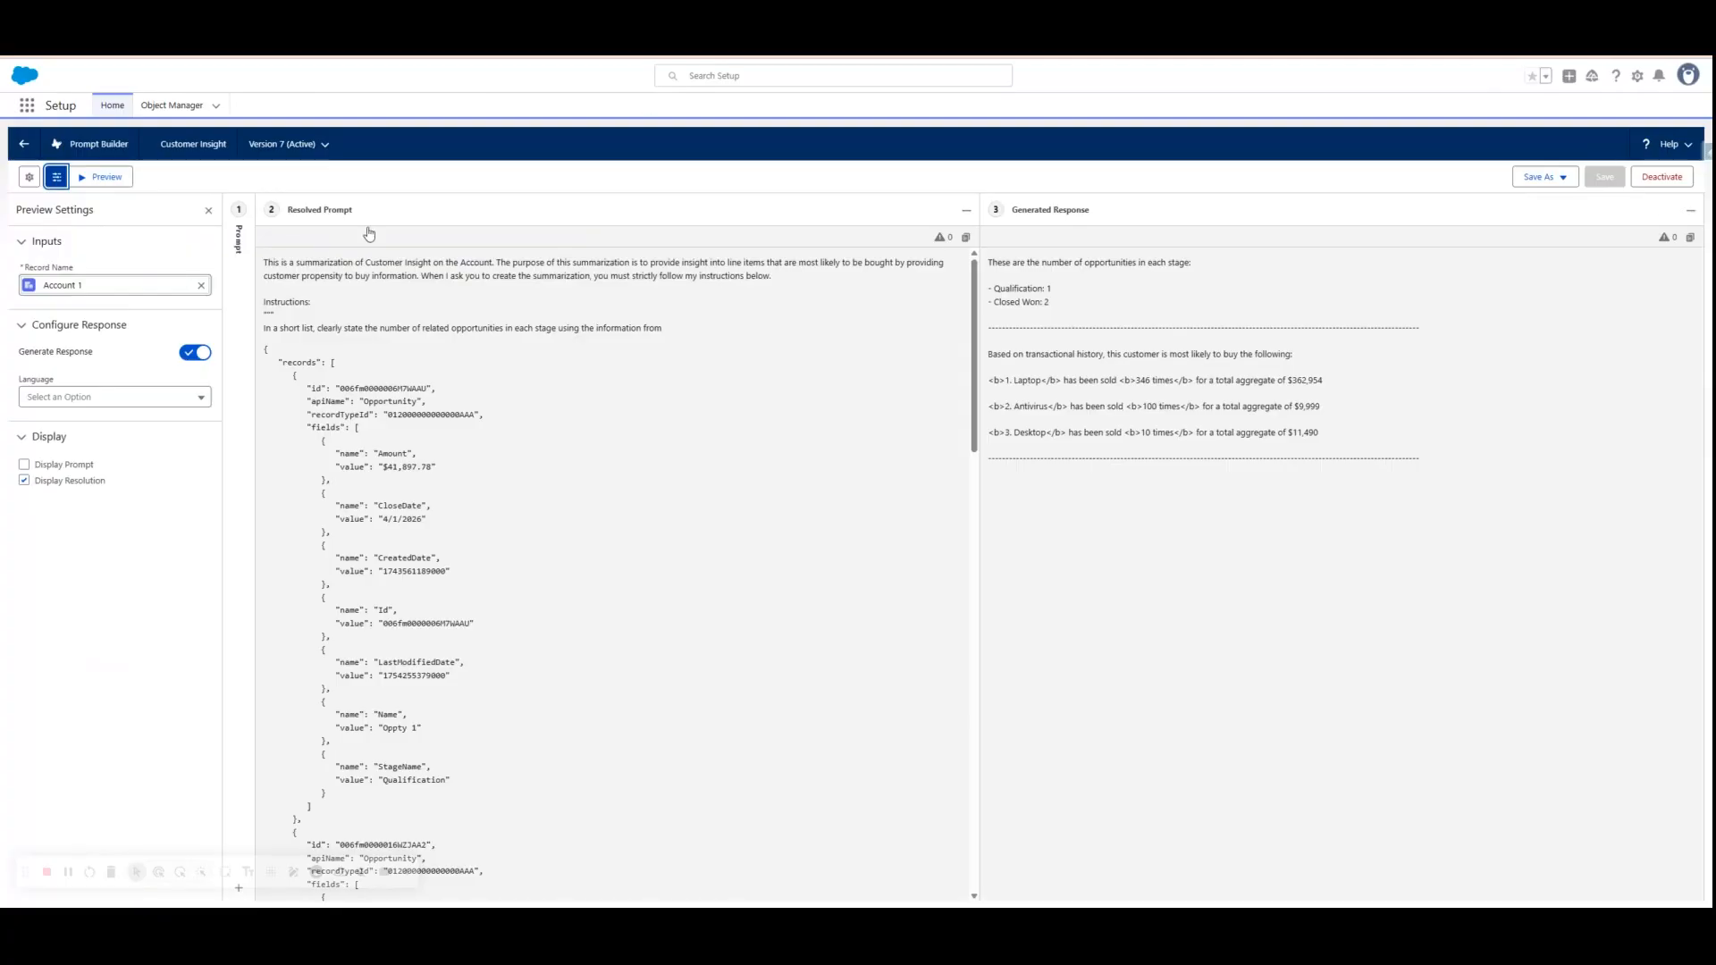
- Show the prompt beside the resolved prompt and response, and reselect Account 1 as the preview record
click(237, 320)
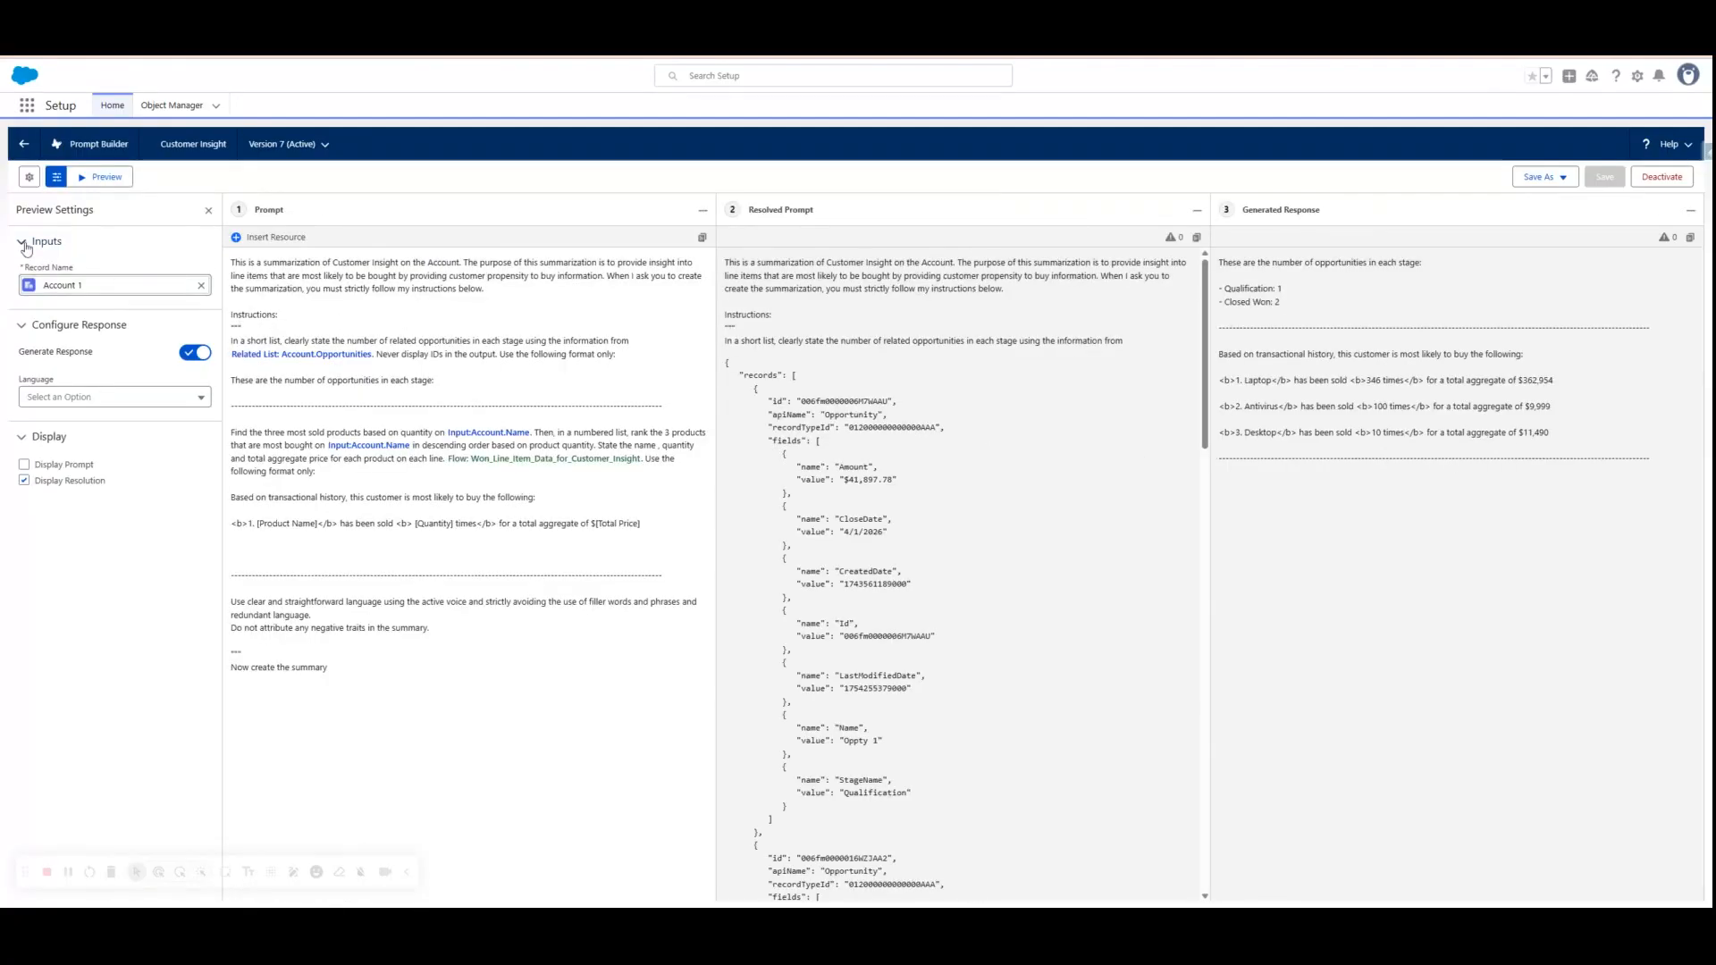
click(201, 285)
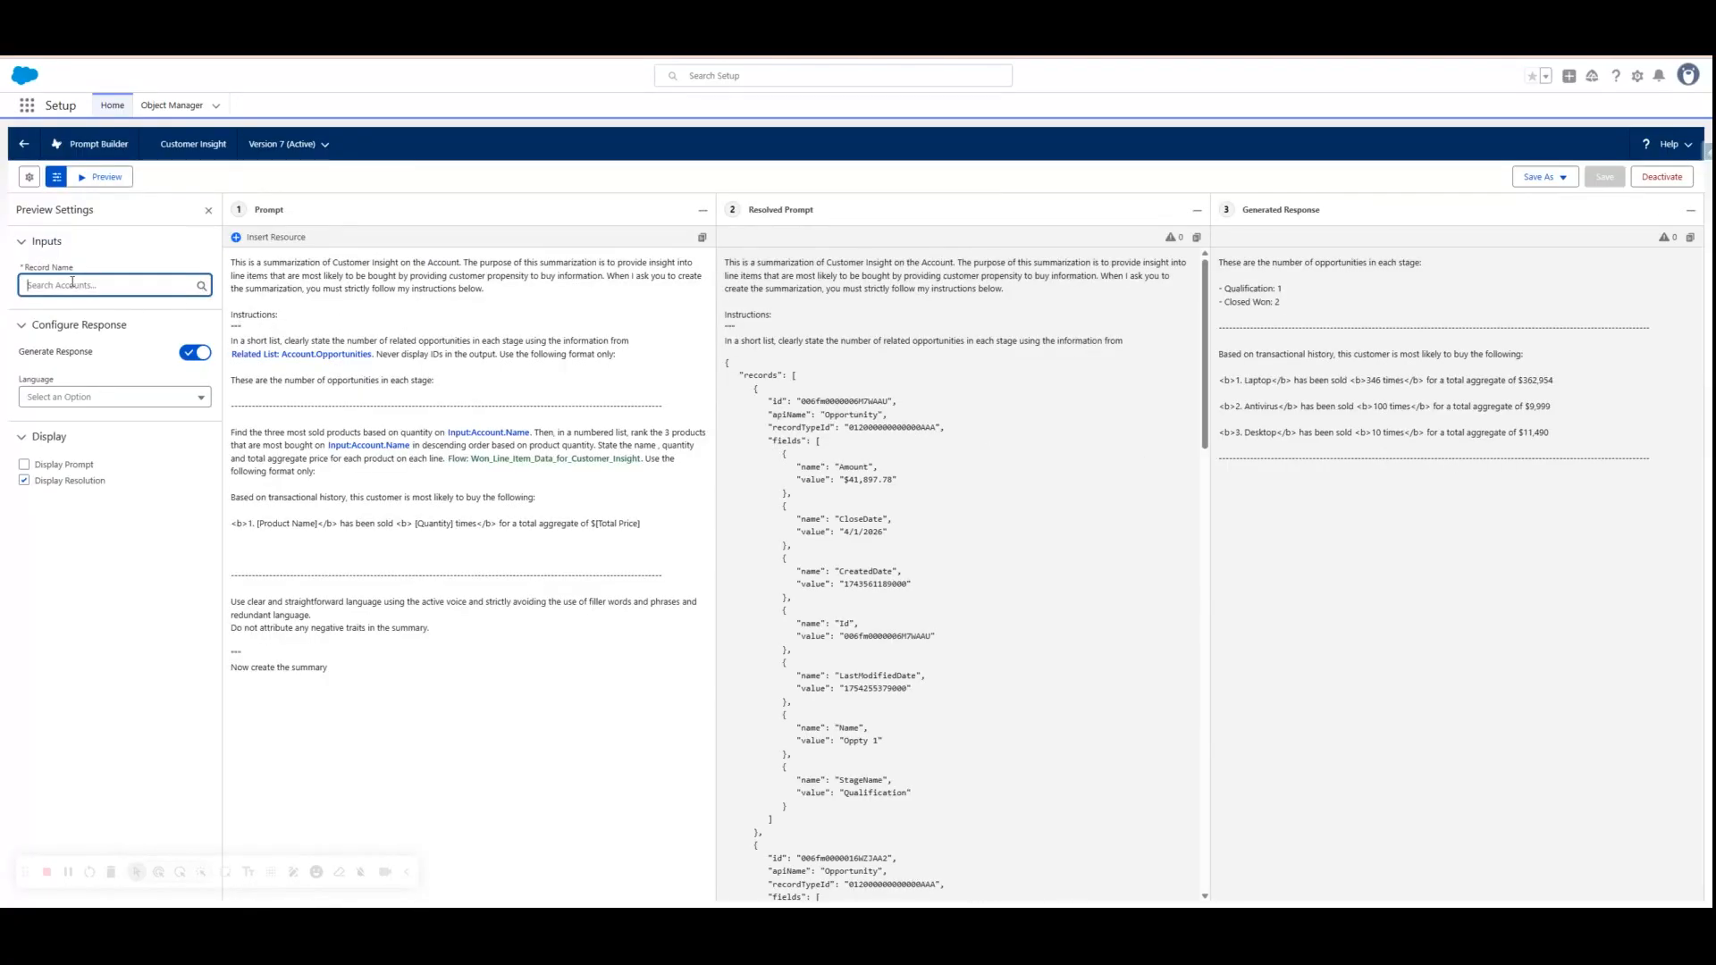
text(accou n)
key(BackSpace)
key(BackSpace)
click(71, 309)
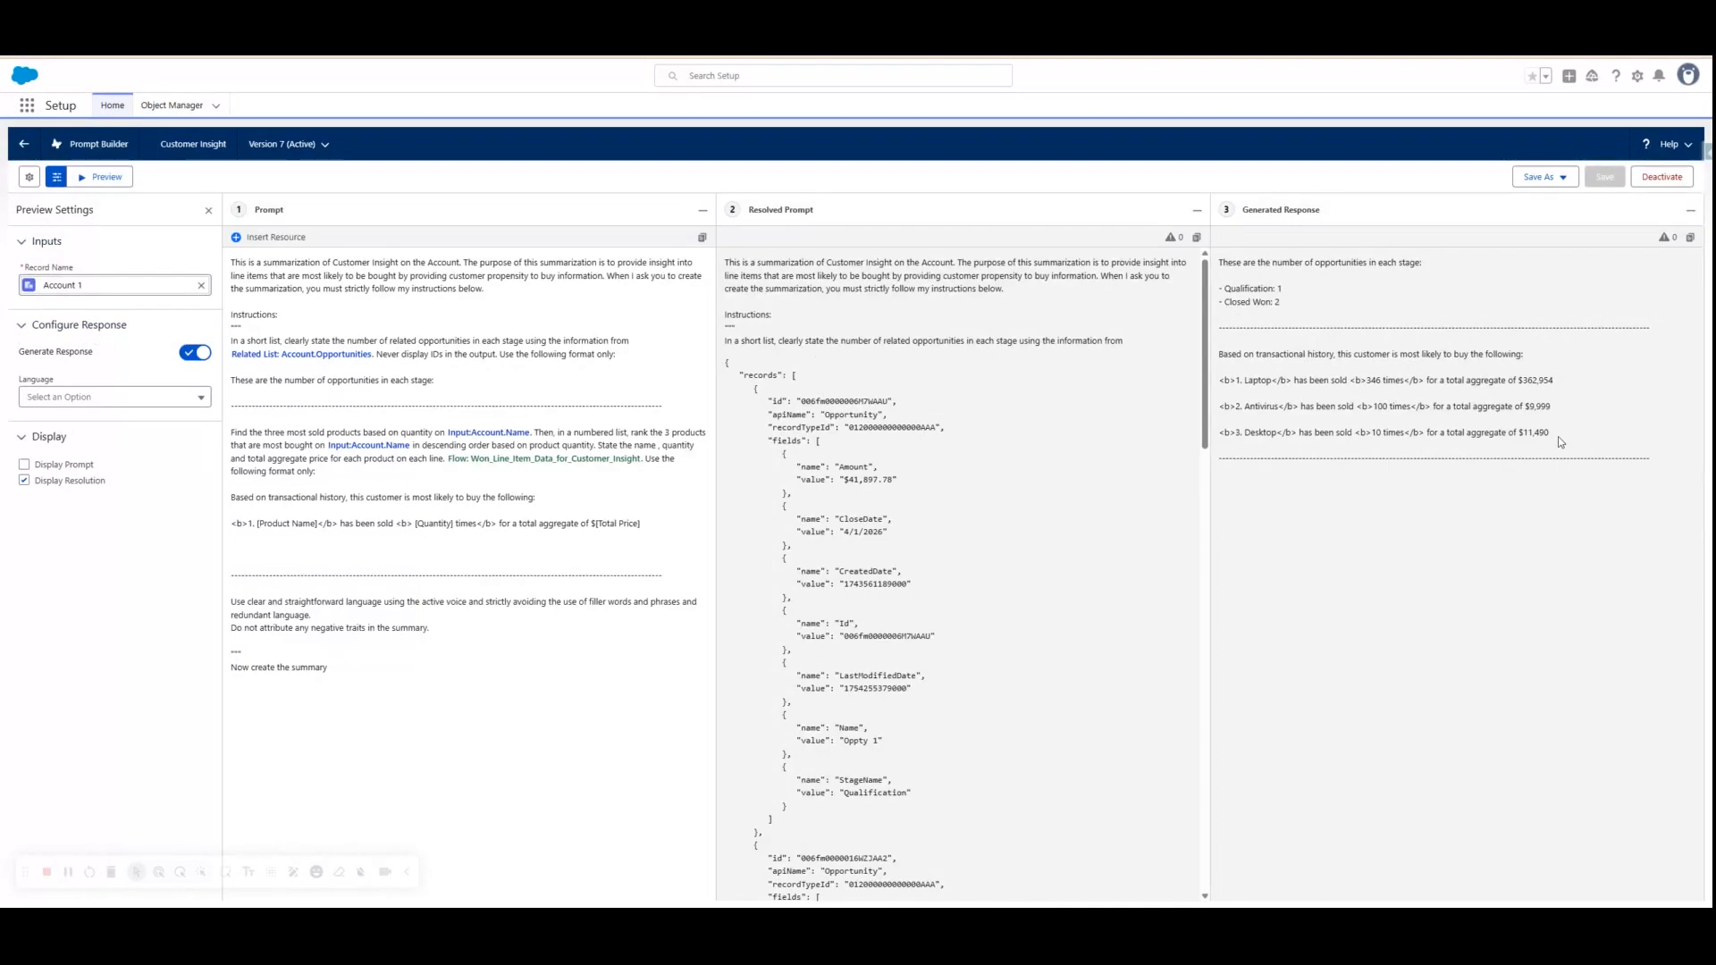
- Review the generated response, covering the opportunities in each stage and the ranked products the customer is likely to buy
drag(1554, 433, 1220, 265)
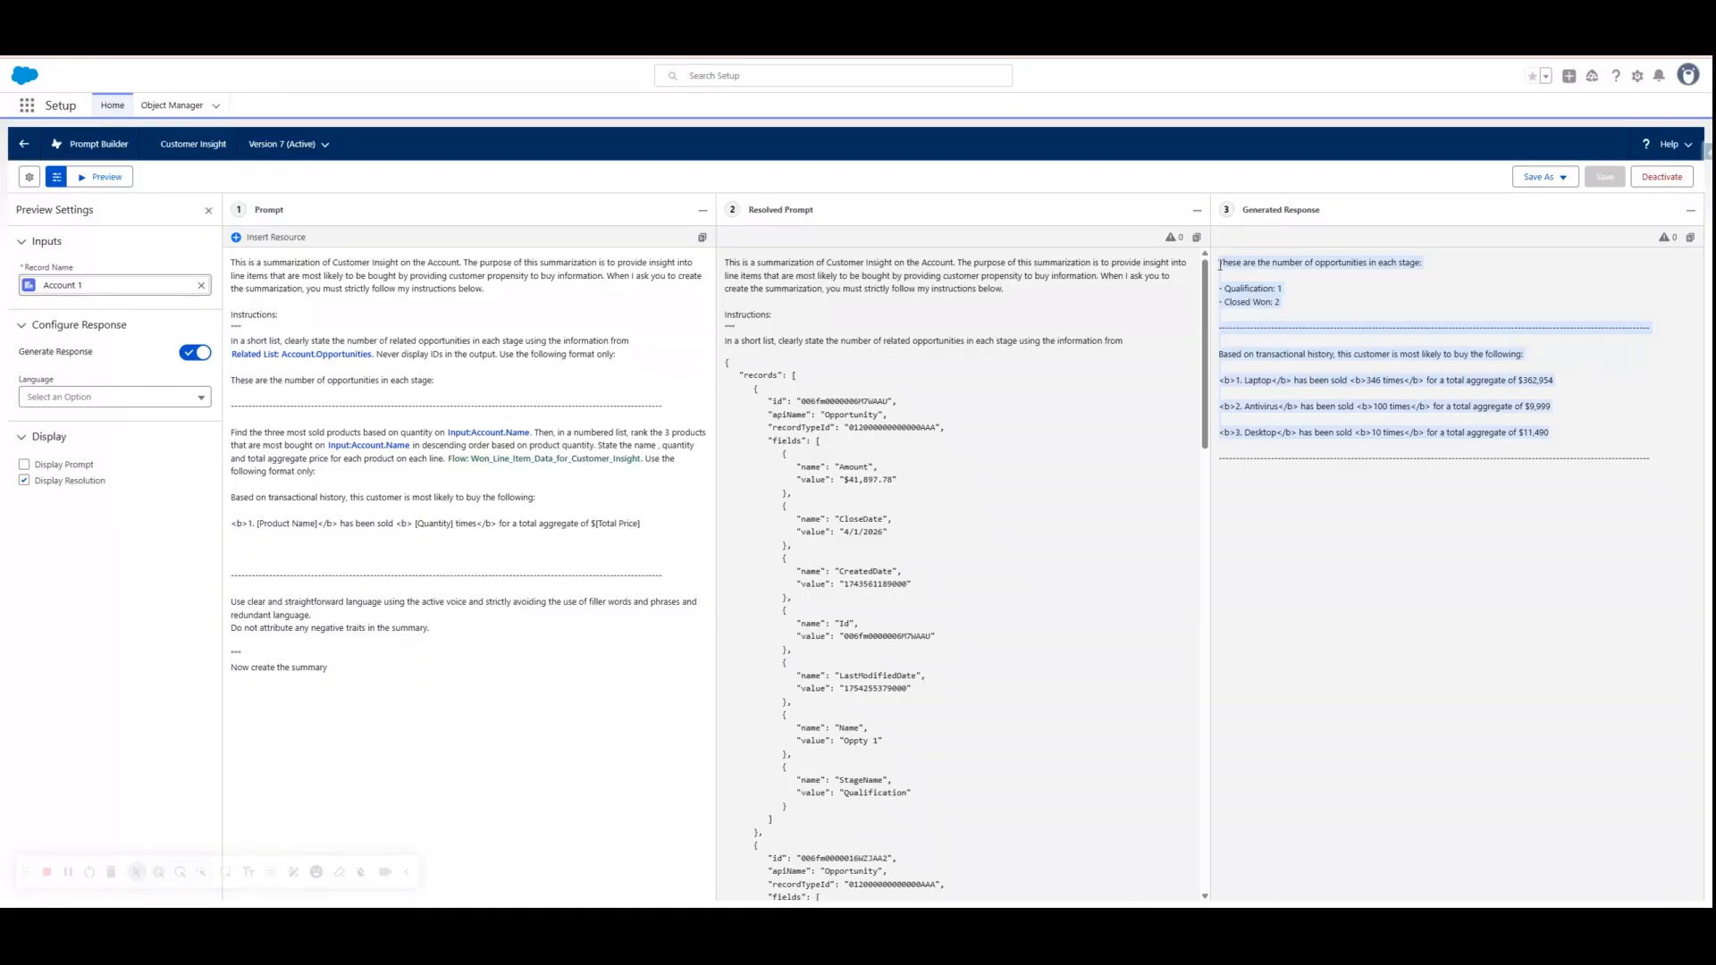
click(1247, 429)
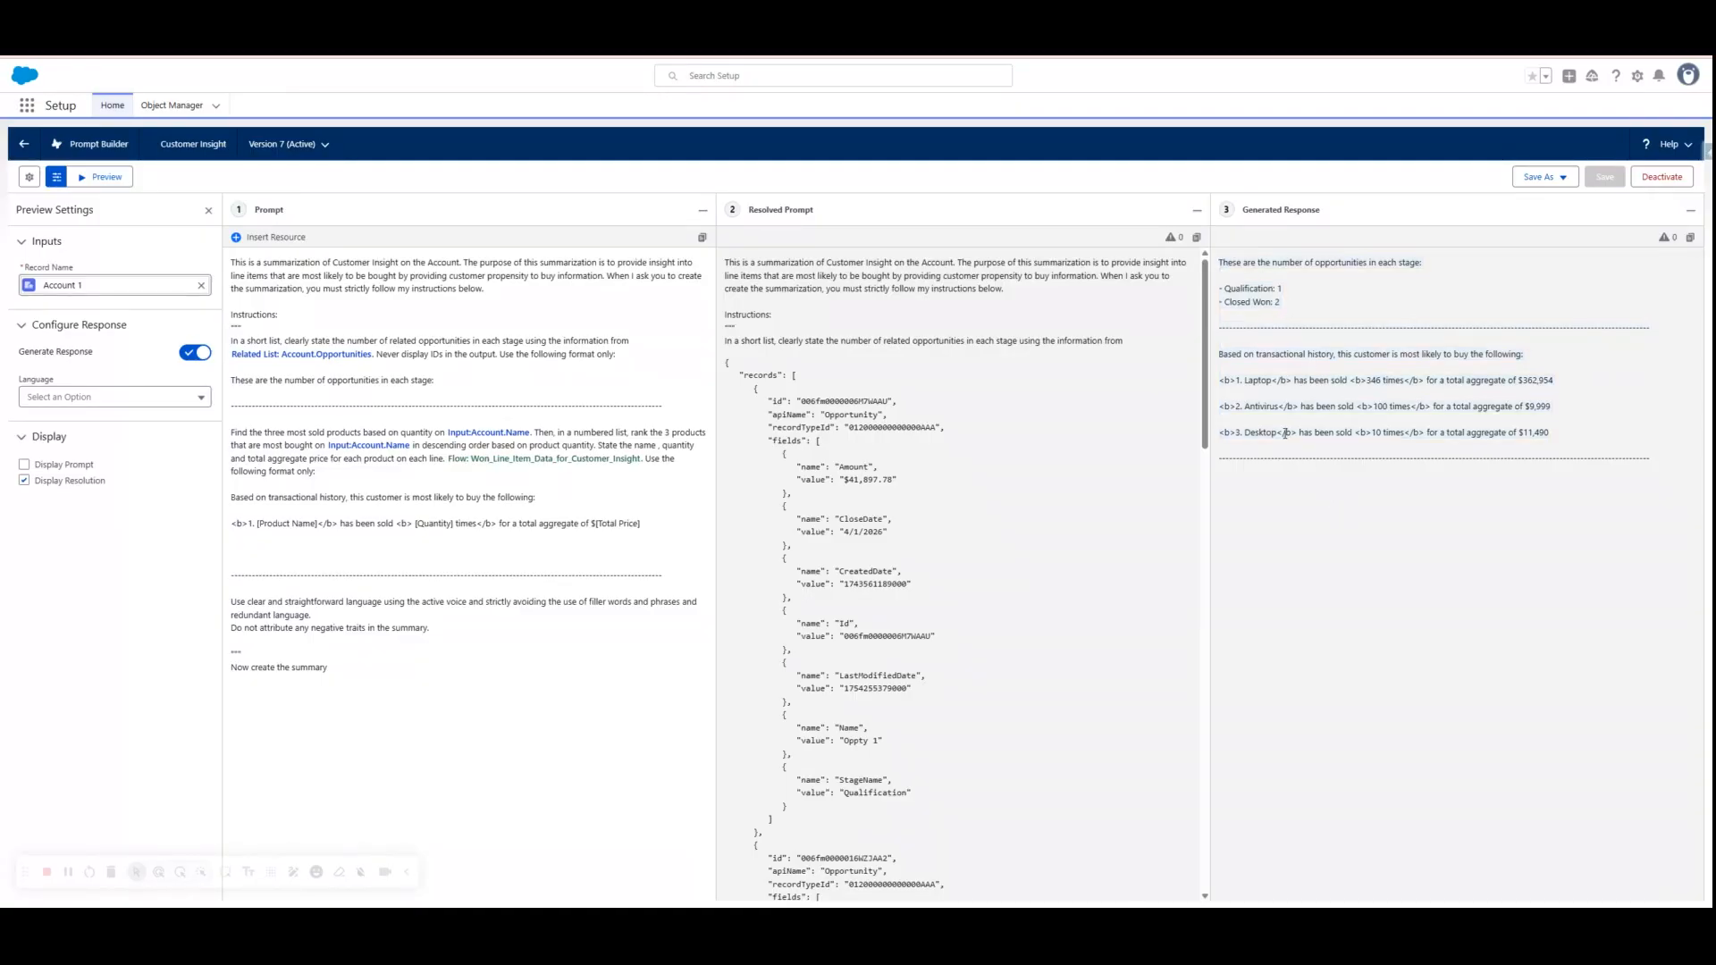
drag(1236, 407, 1217, 414)
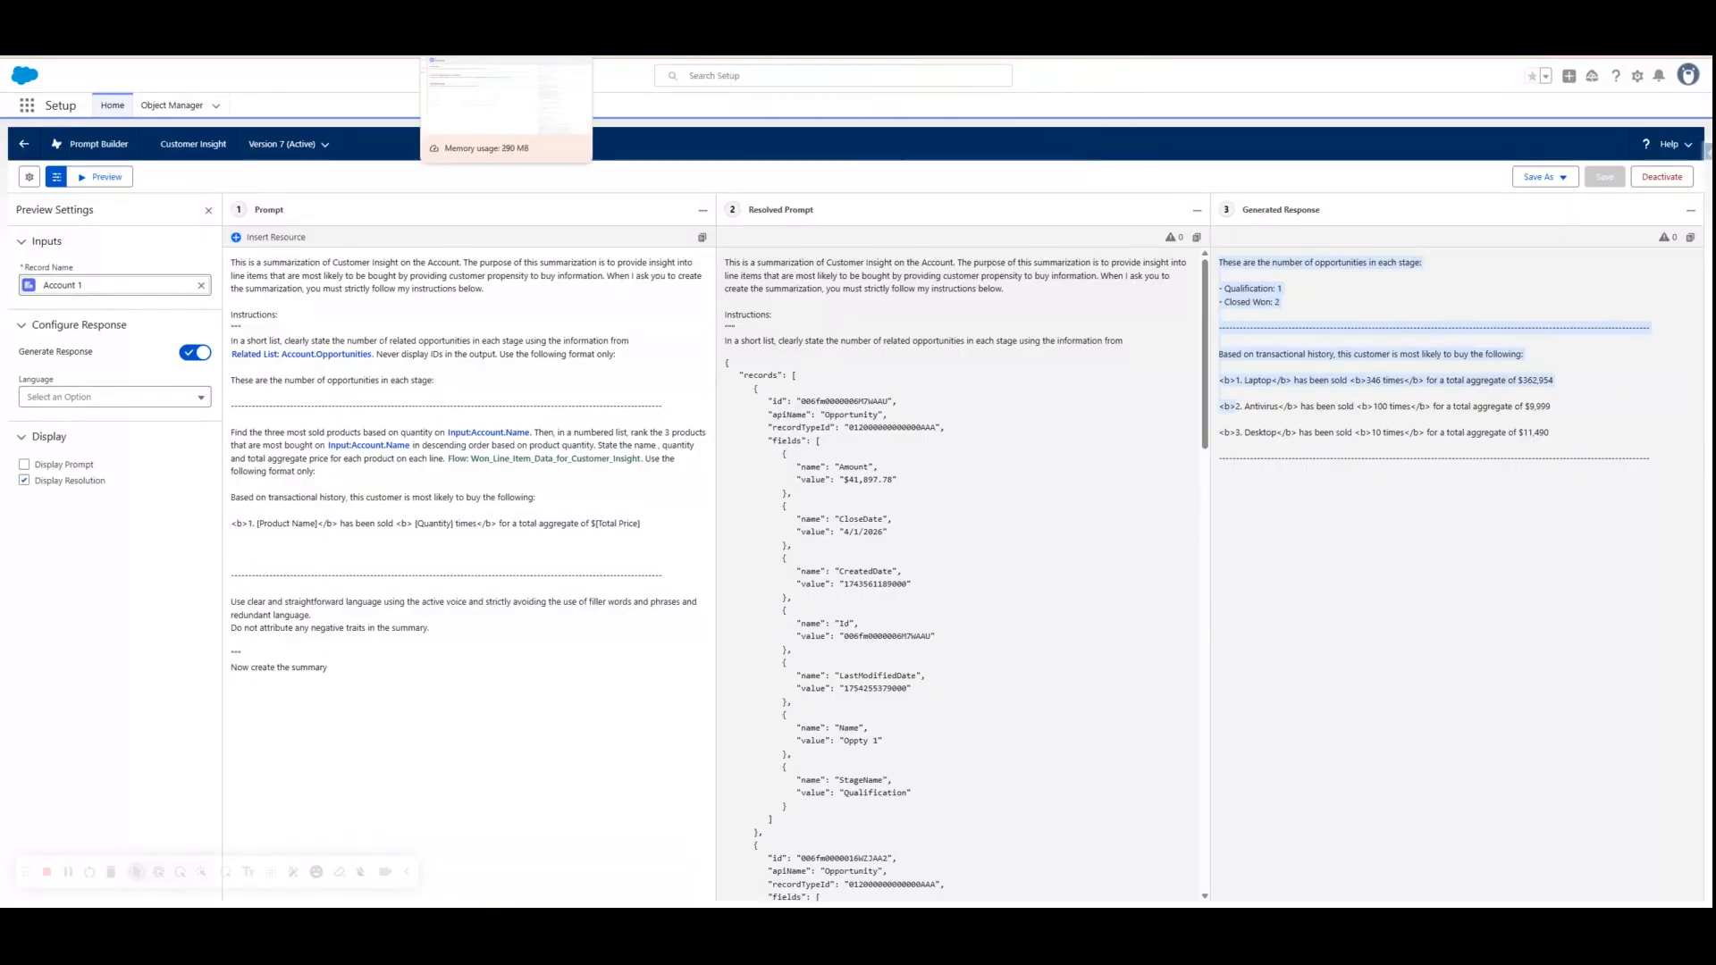
- Run Deal Insight from the Account 1 record, check the product names and quantities in its summary, and finish it
click(309, 56)
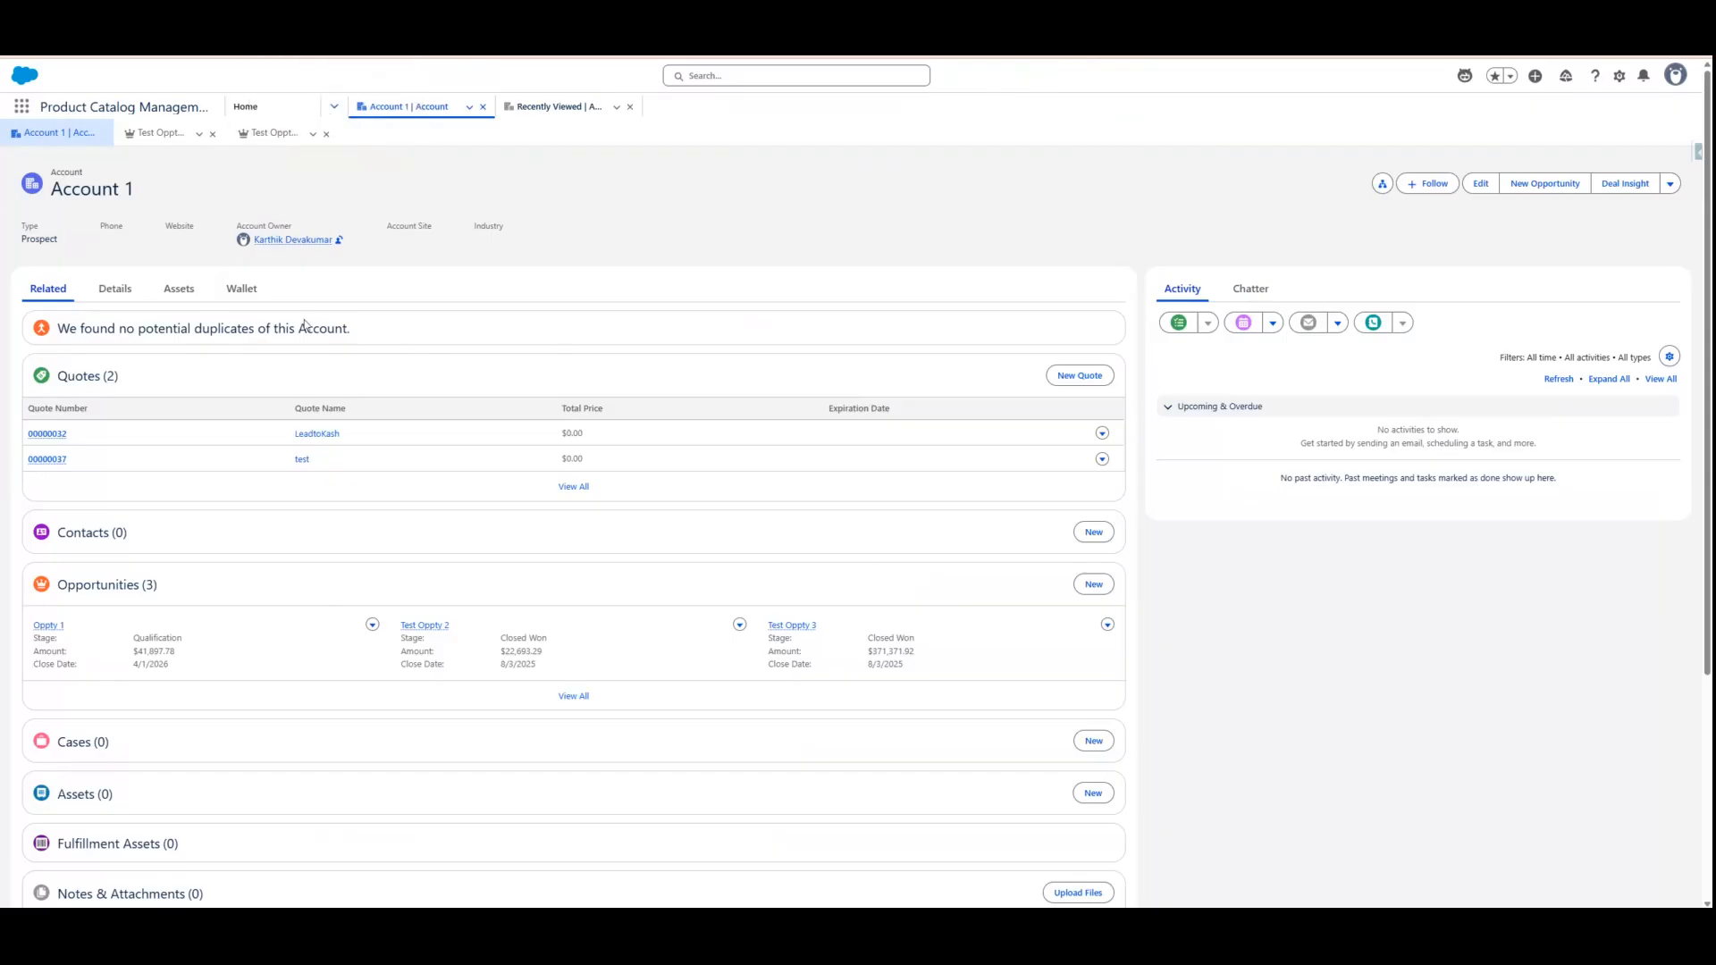
click(1613, 186)
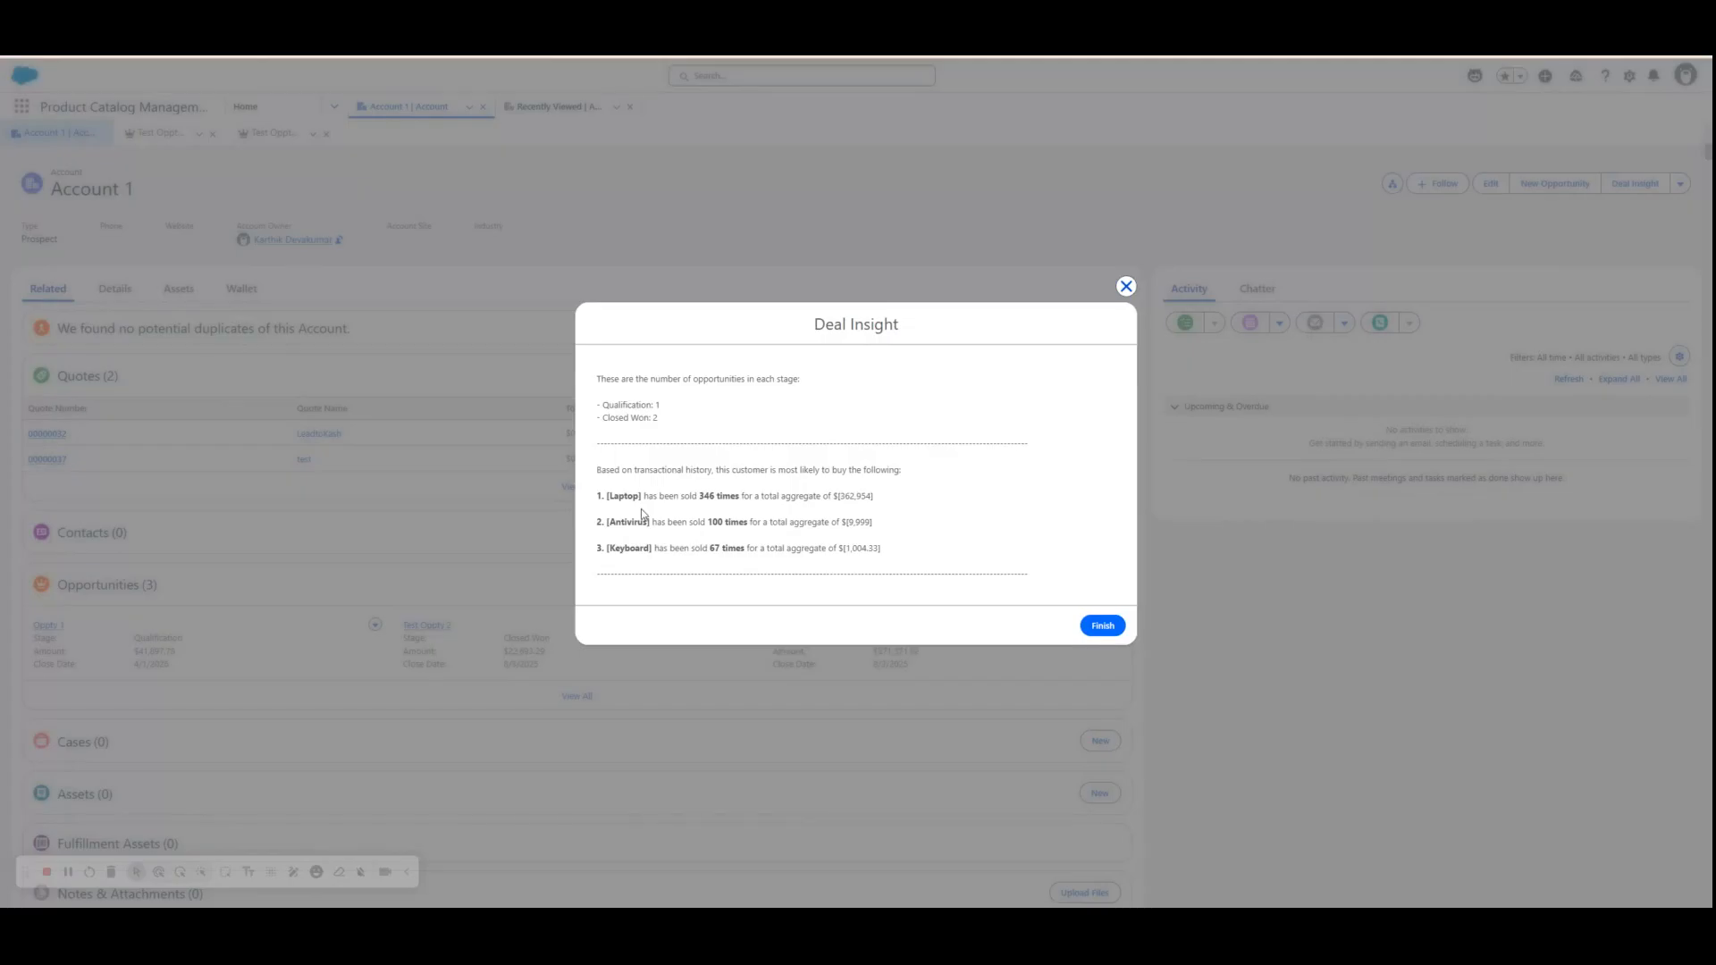
drag(644, 497, 608, 499)
drag(740, 497, 688, 508)
click(1118, 633)
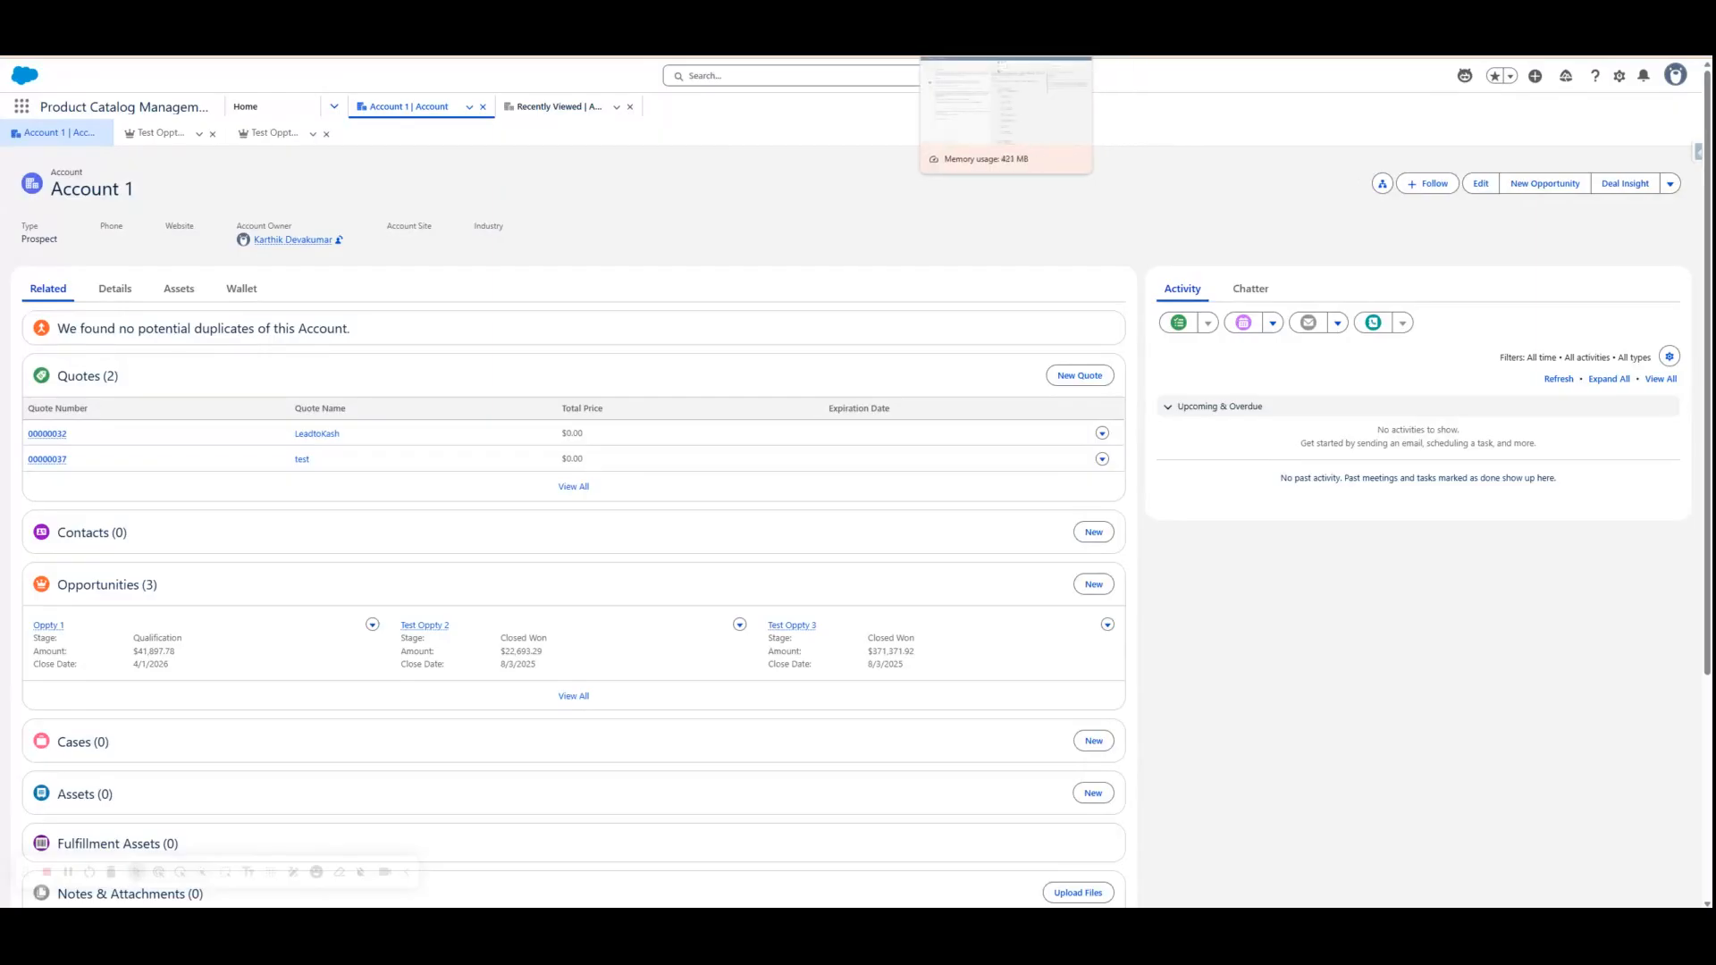
- Switch to the Screenflow for Deal Insight flow and examine the Get Current Account element's object, filter and storage settings
click(1014, 56)
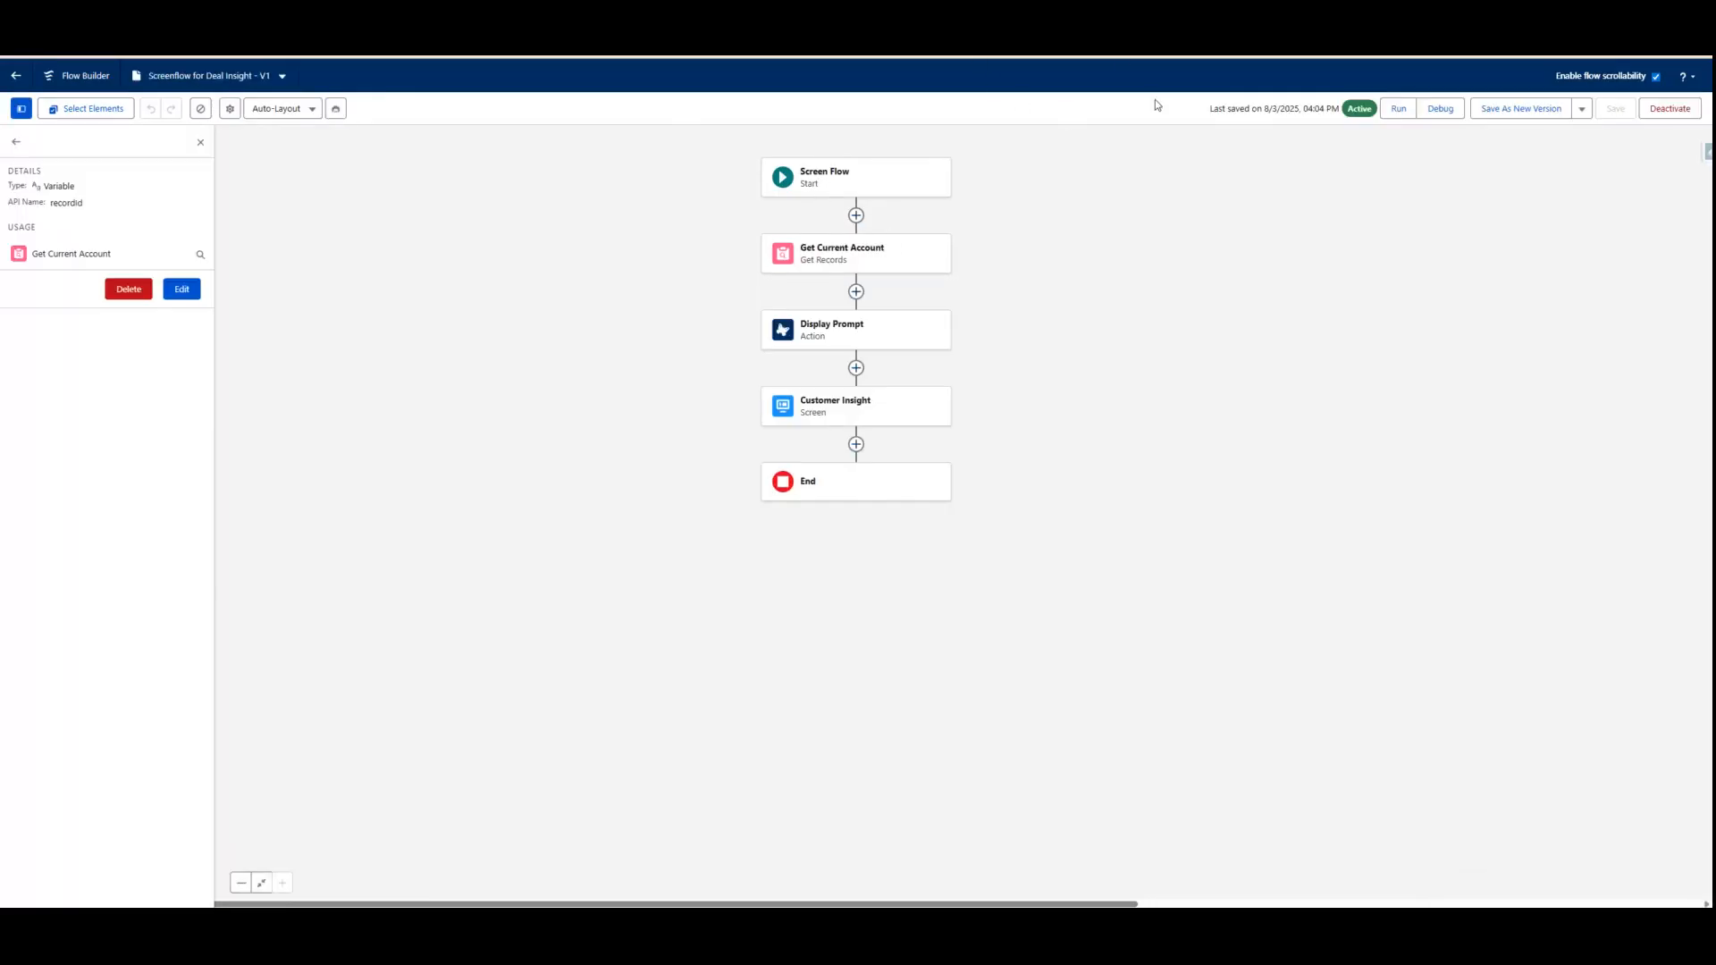
click(851, 193)
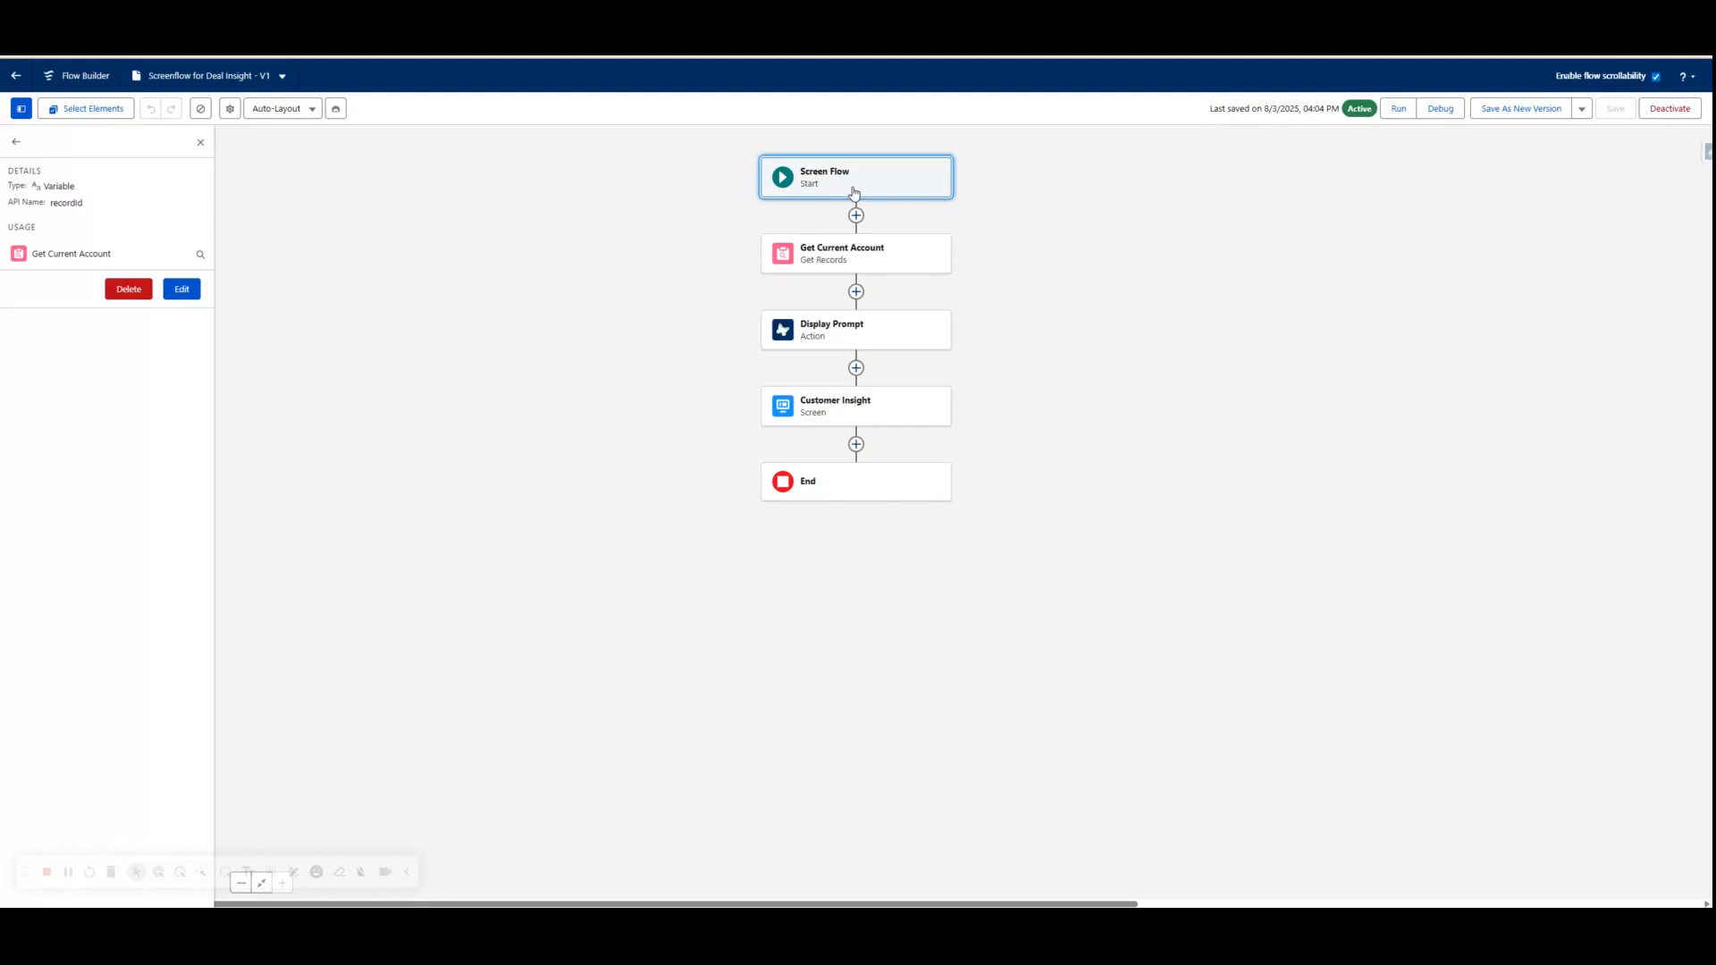
click(873, 265)
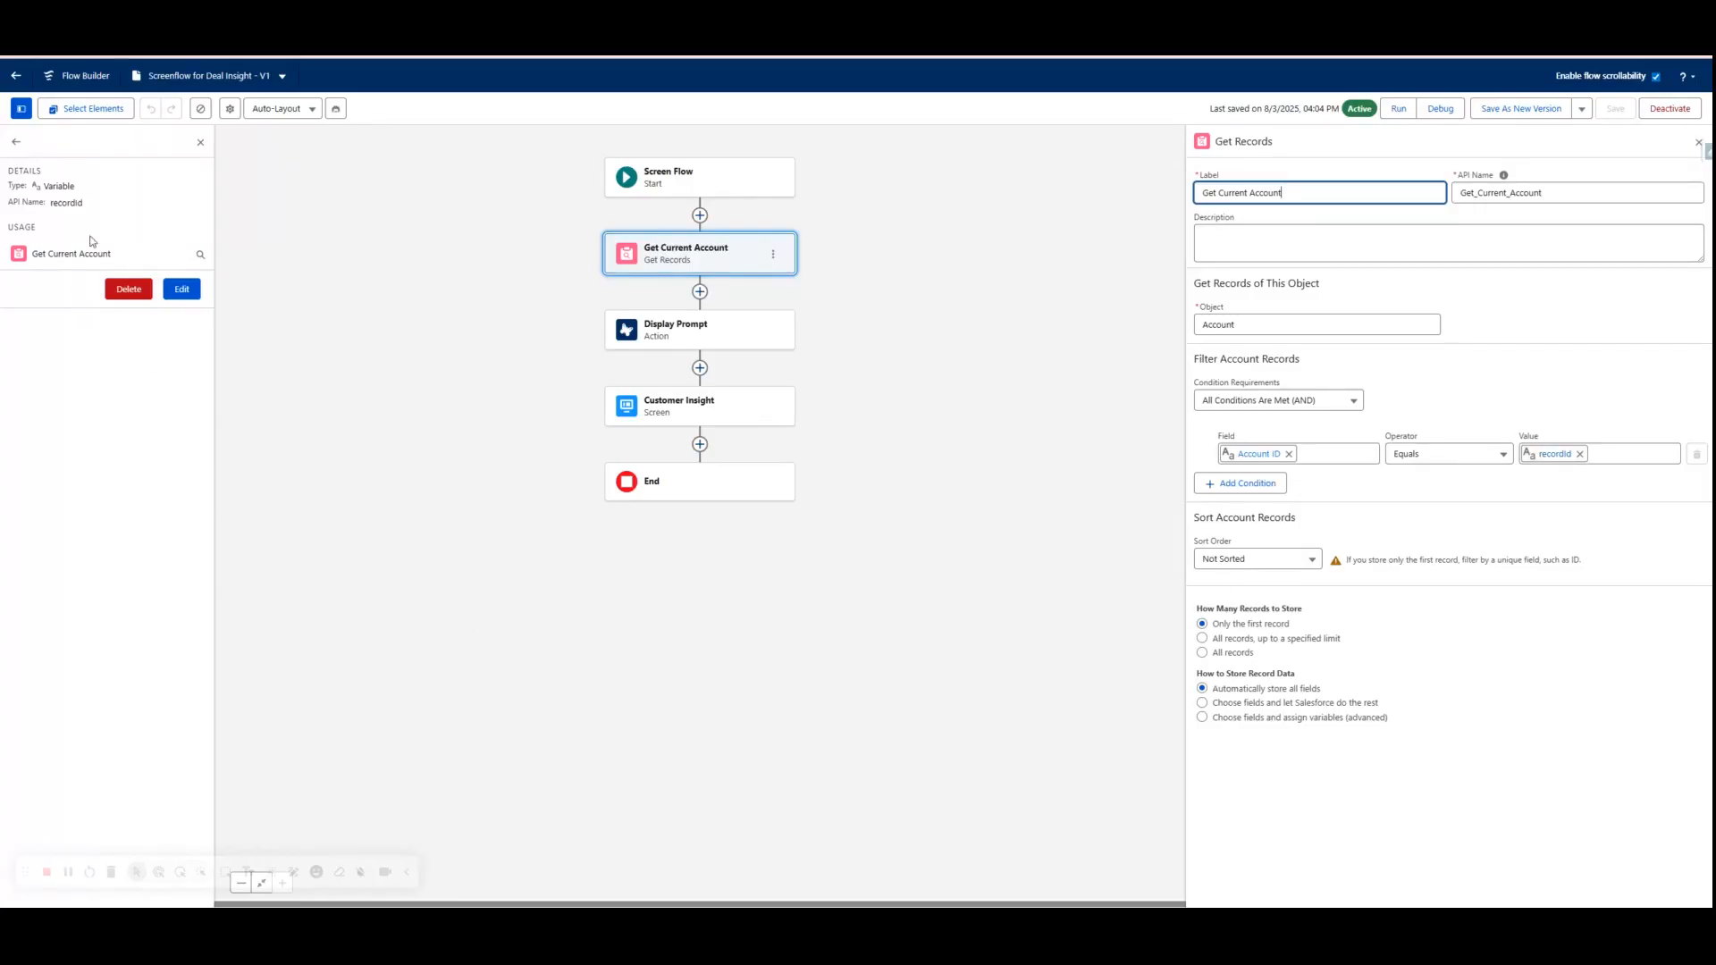
click(22, 109)
click(21, 109)
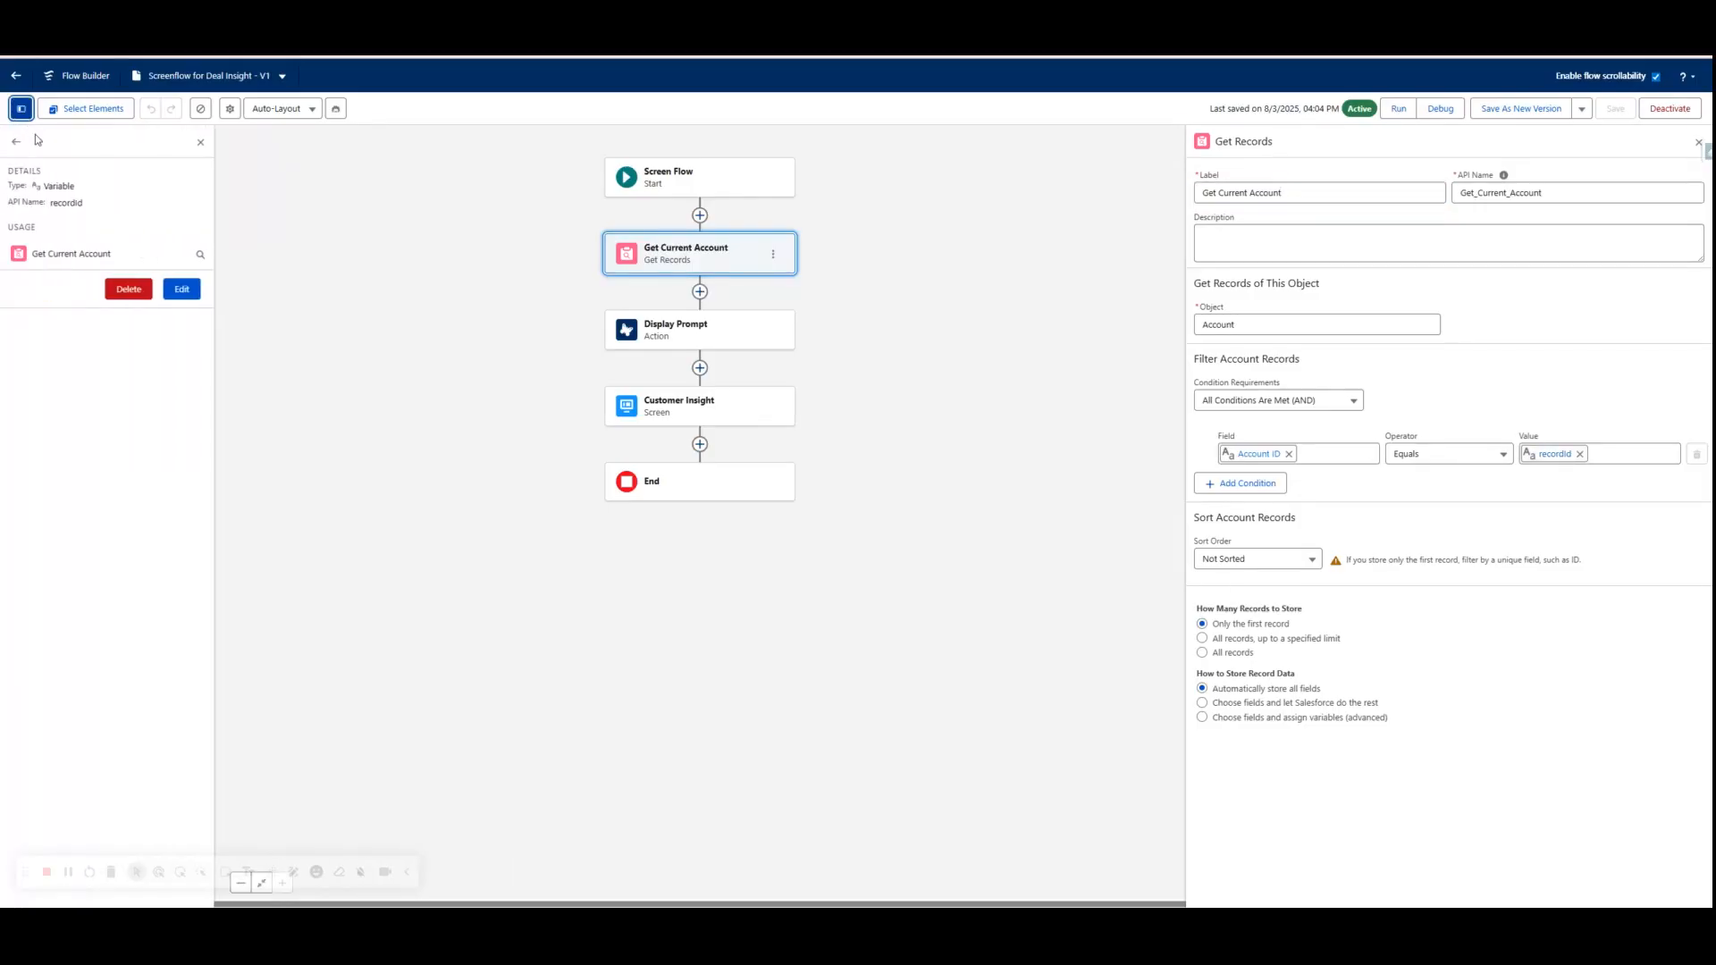
- Check the definition of the recordId variable, close it, and show the Display Prompt action's settings
click(181, 291)
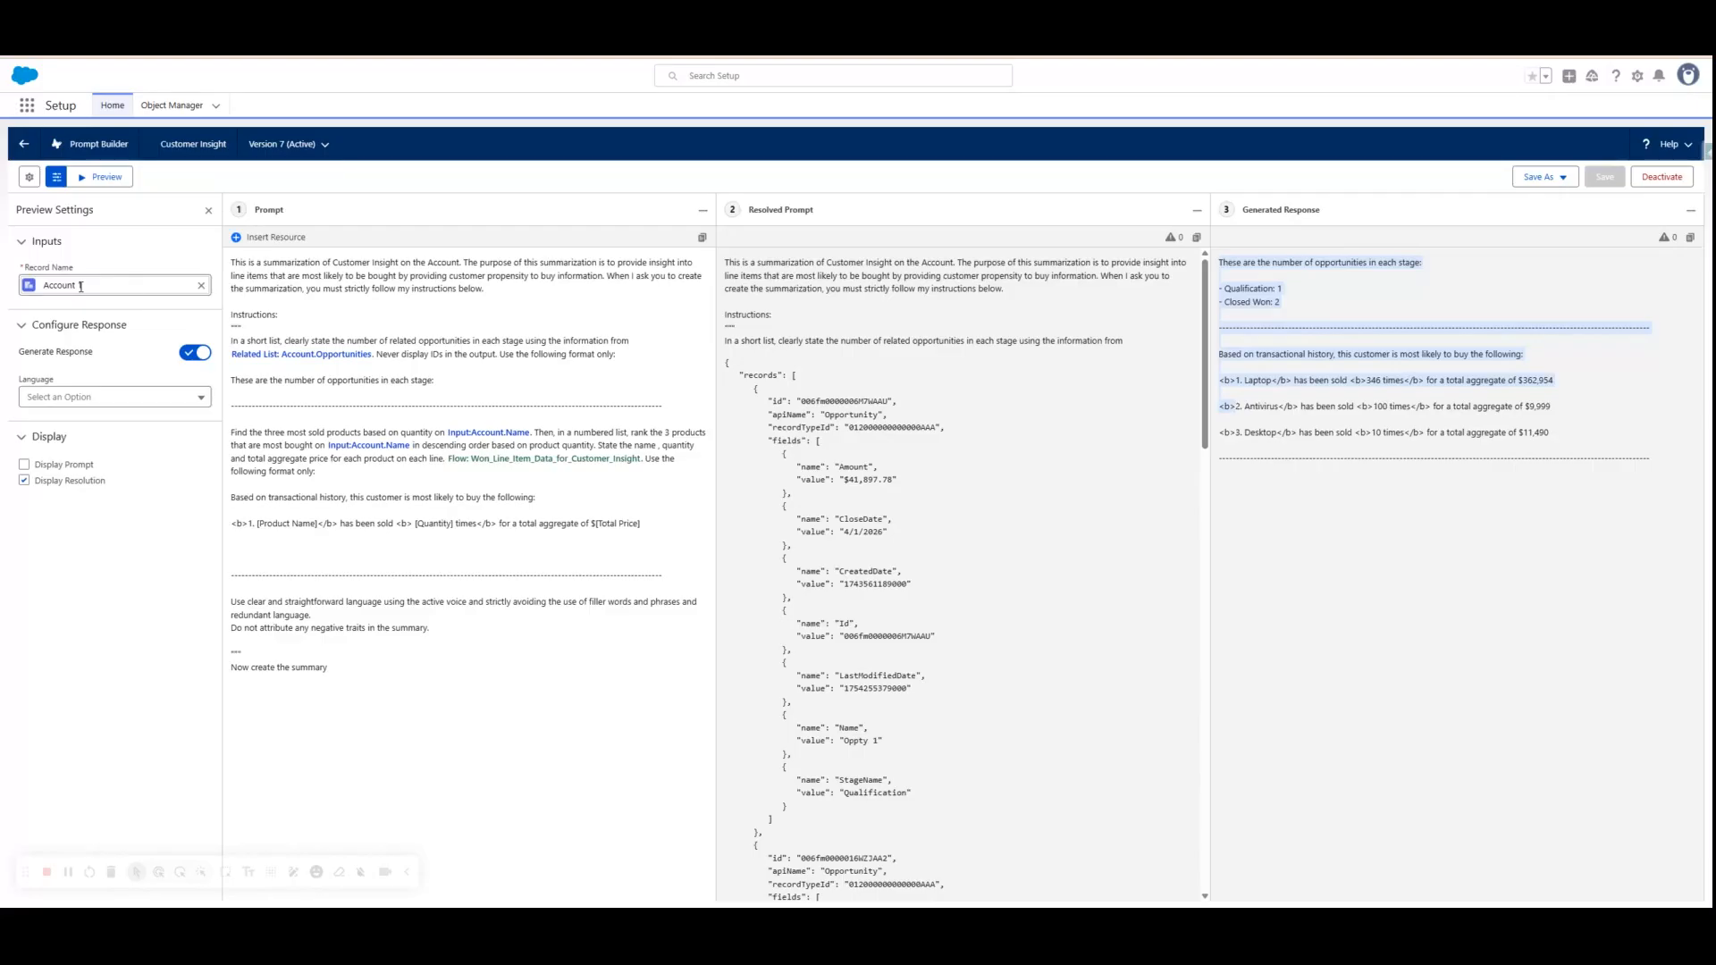
text(1)
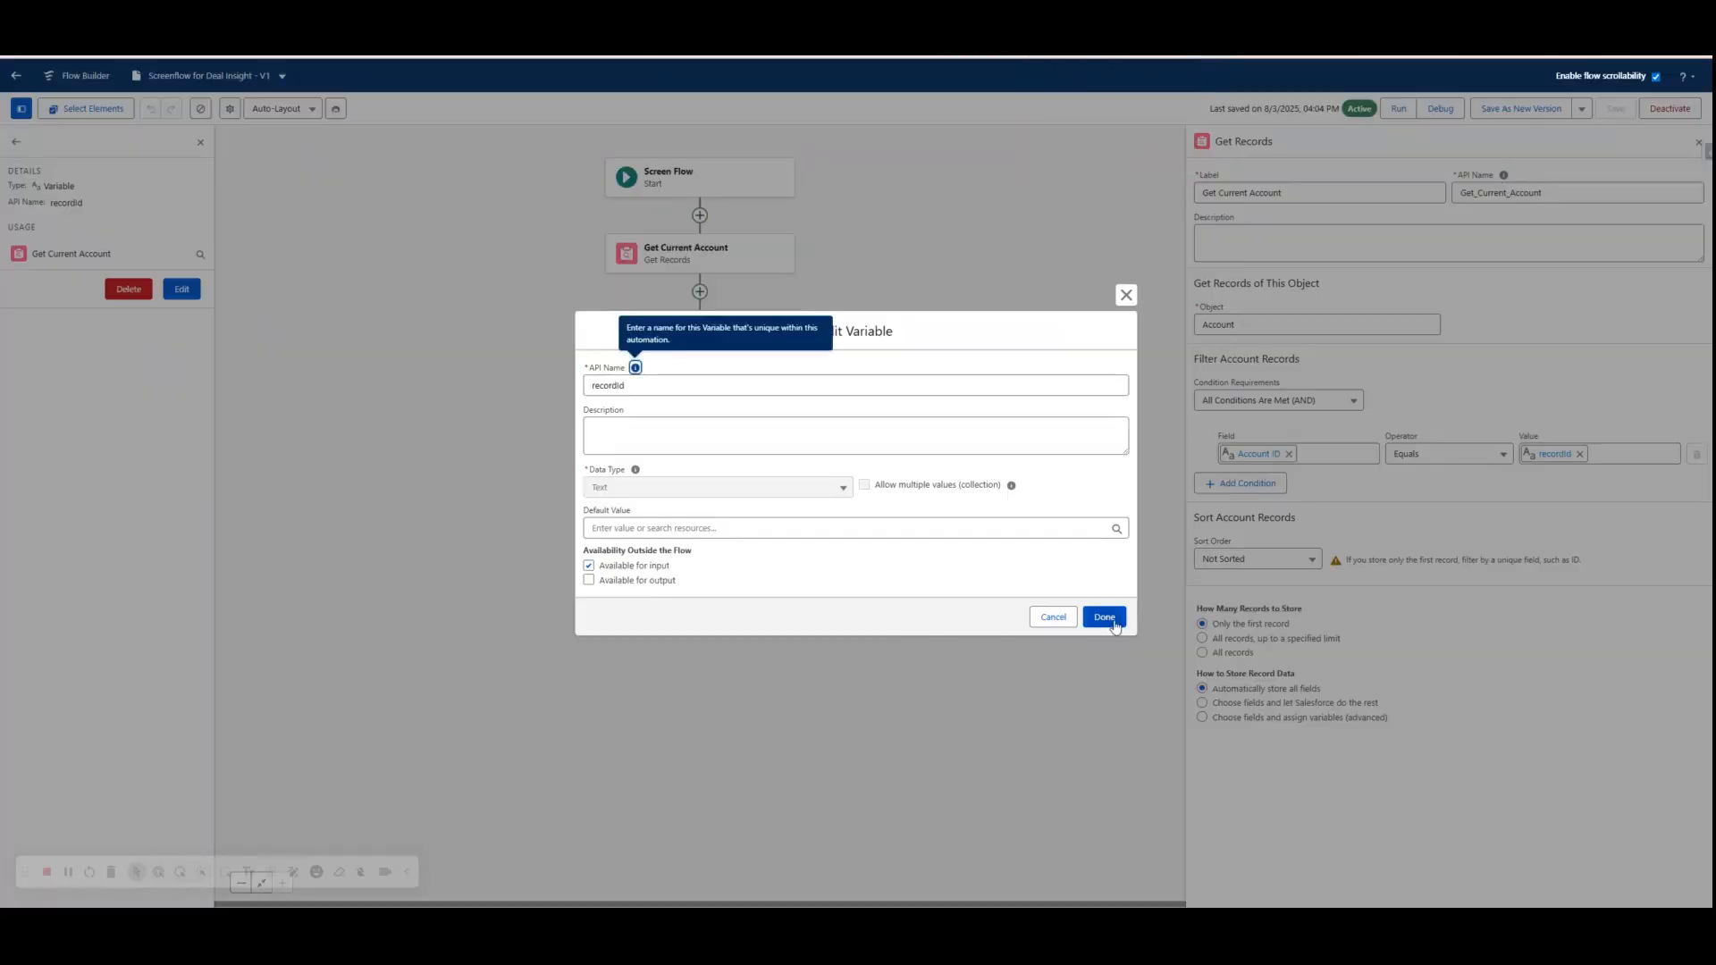
click(1105, 617)
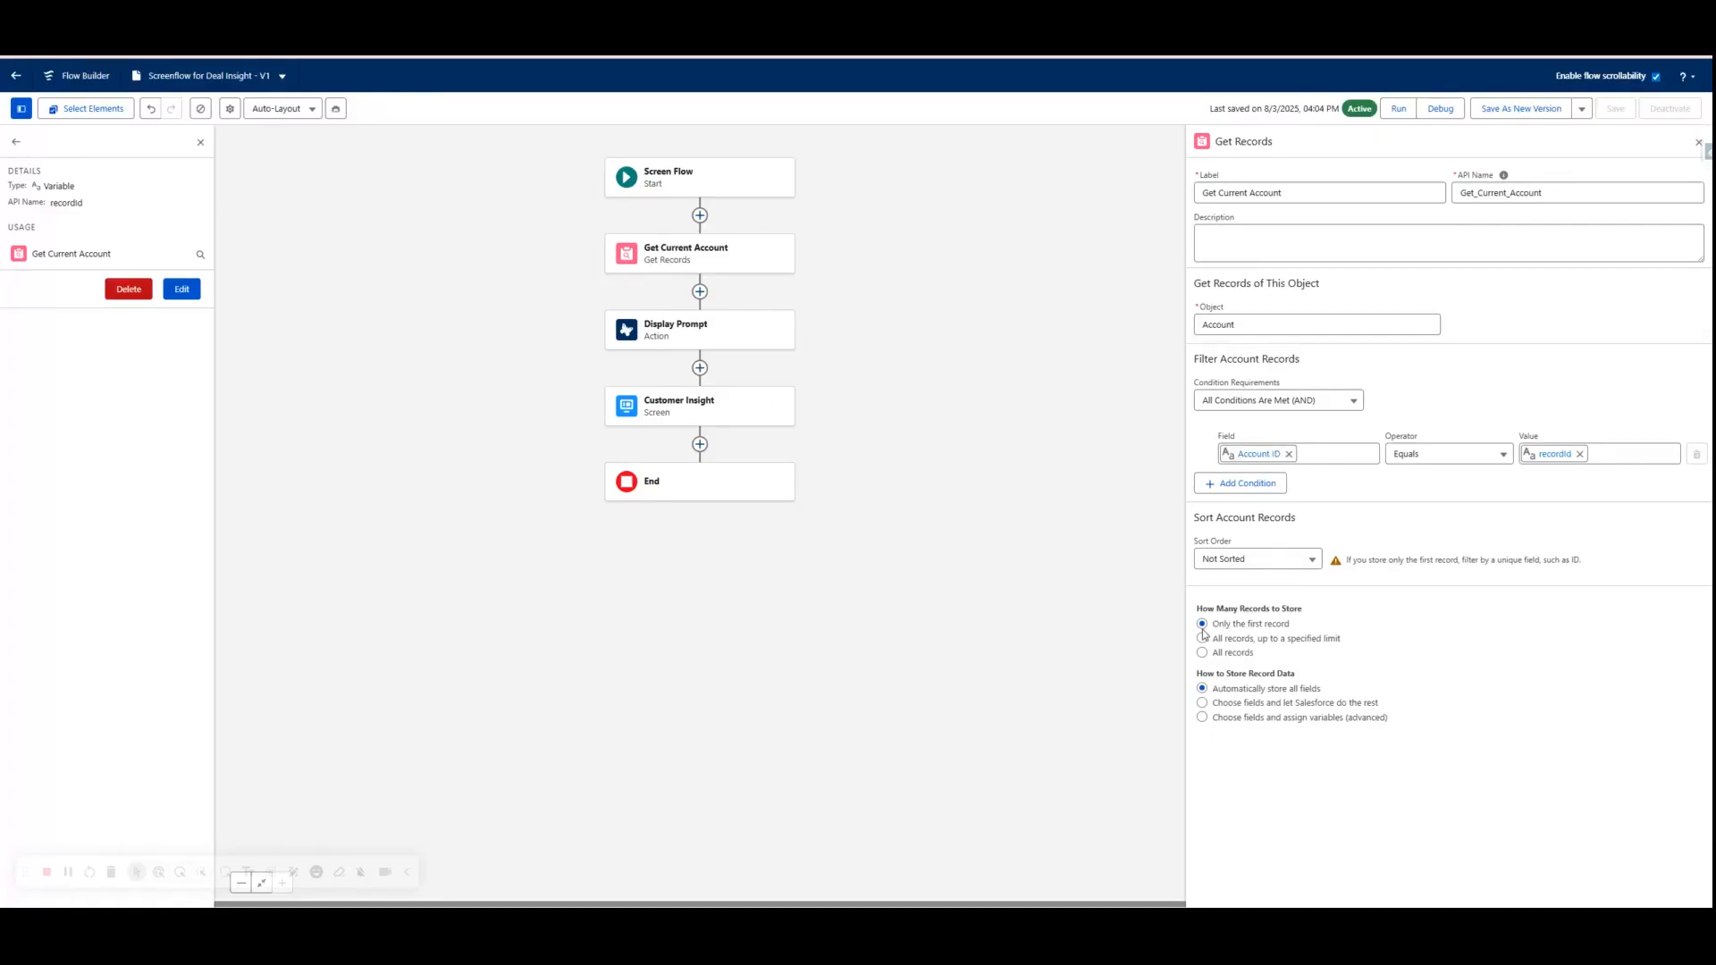
click(735, 339)
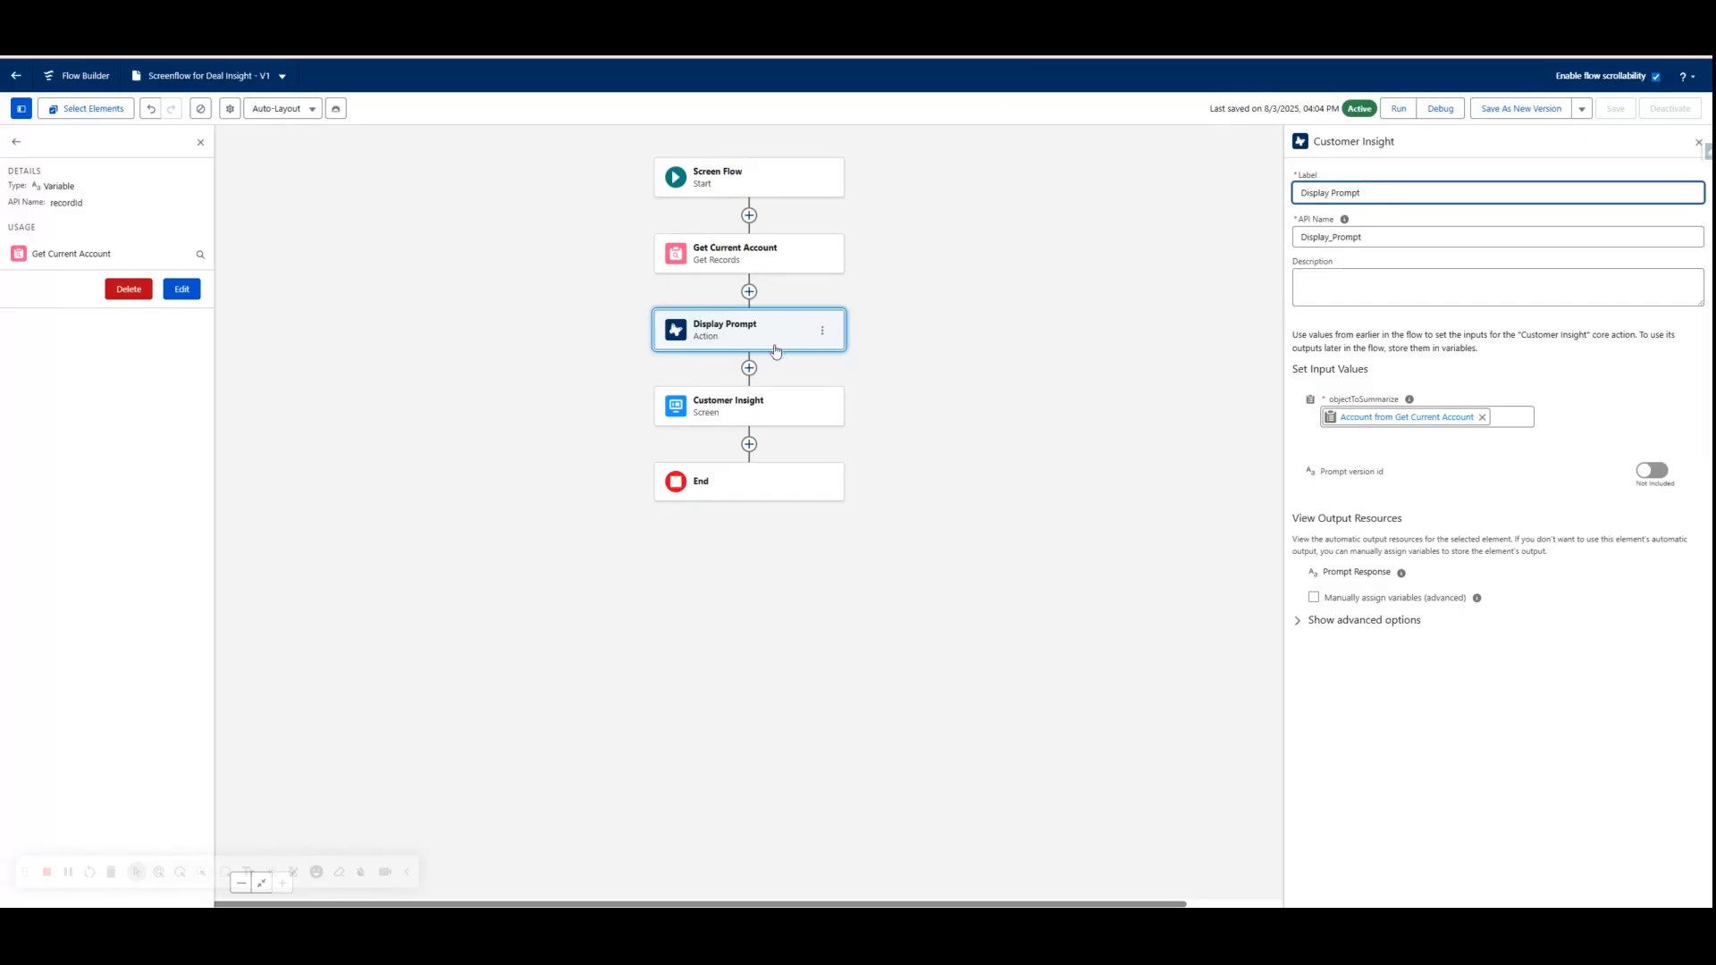
- Try adding an action after Get Current Account, search the available actions for "customer", and delete the unconfigured action
click(749, 292)
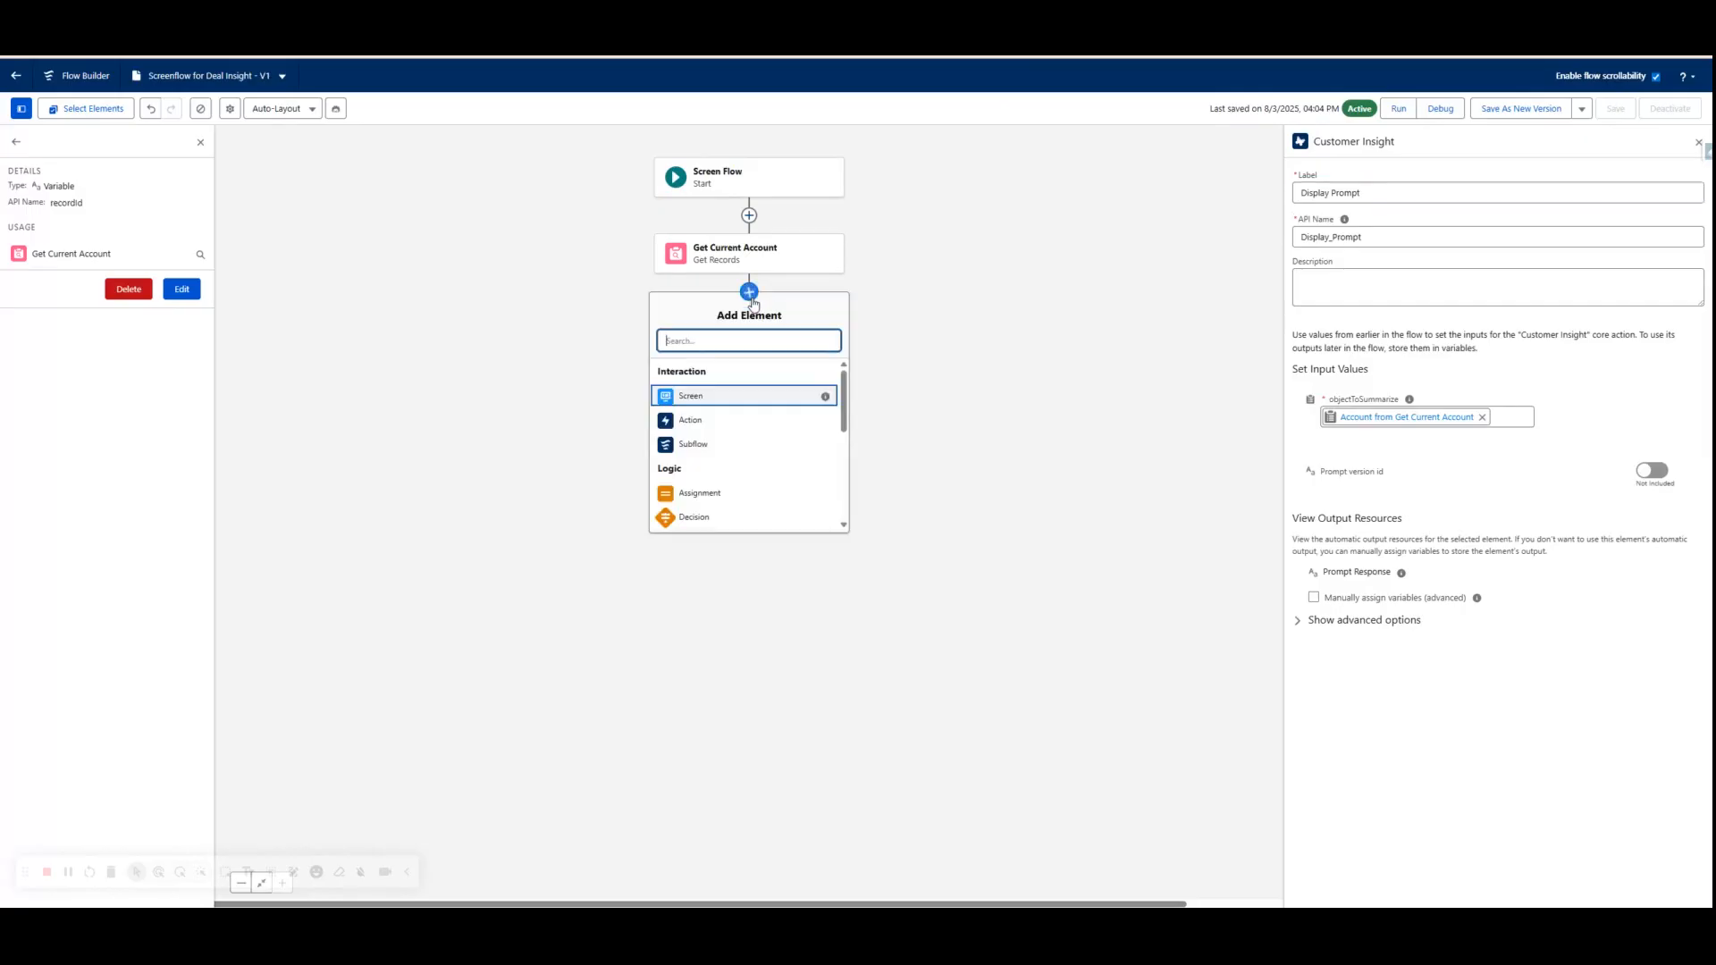
click(714, 421)
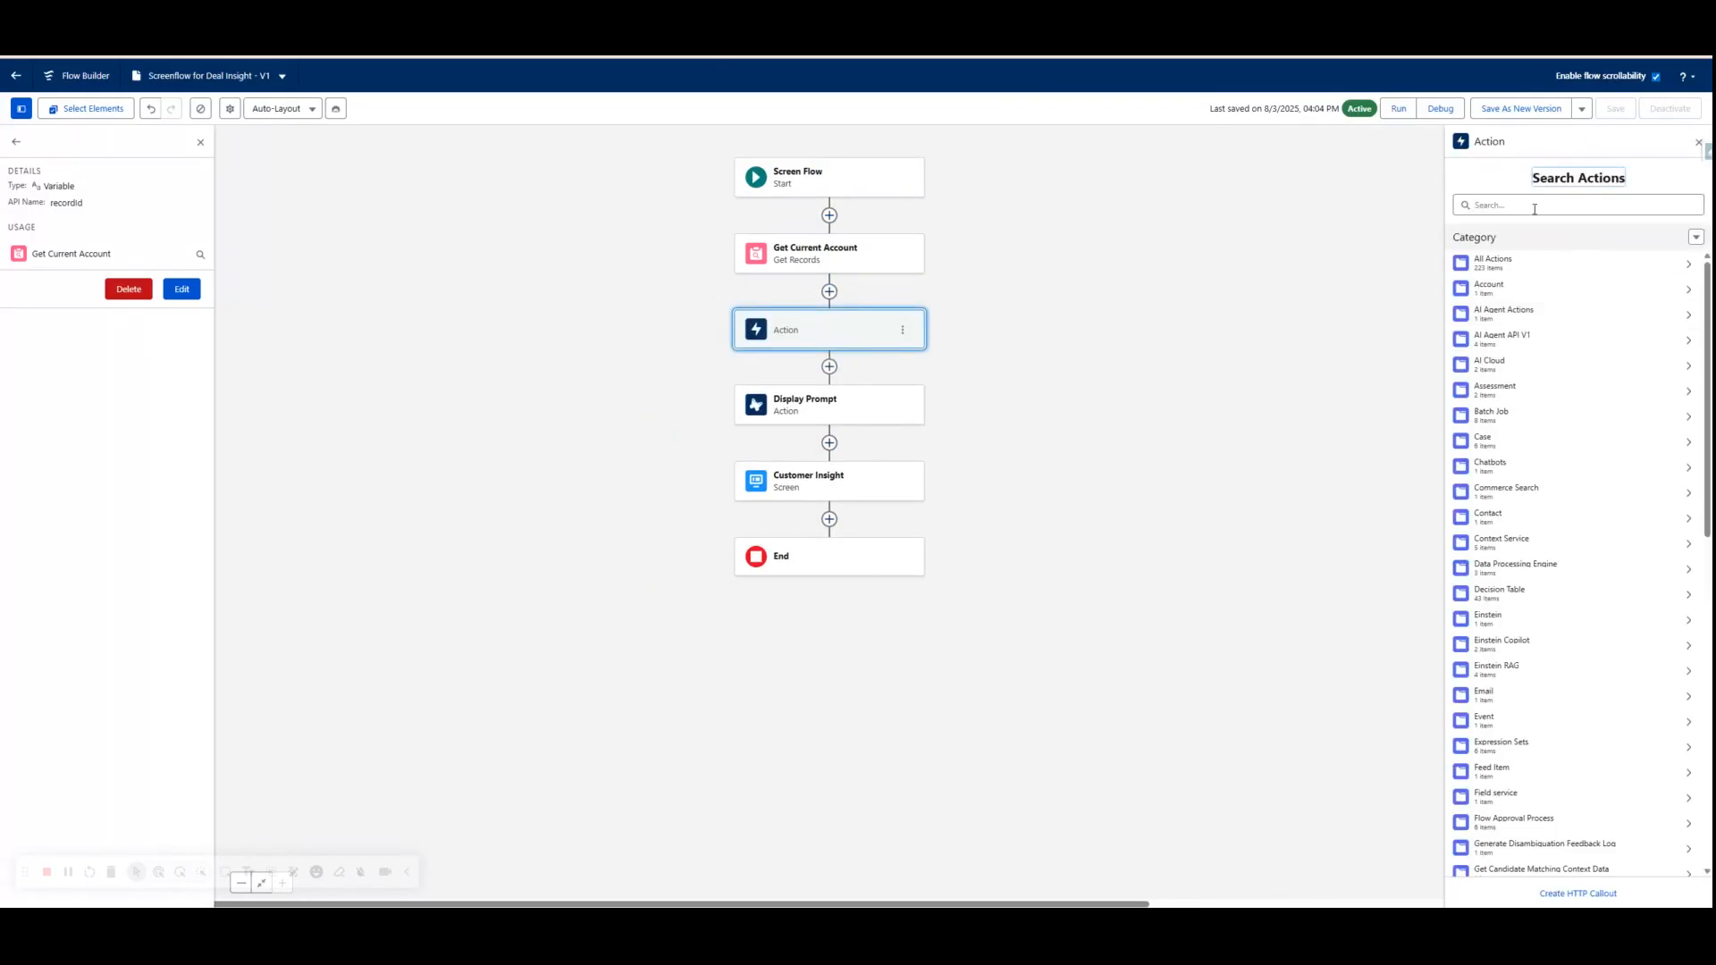
click(1532, 208)
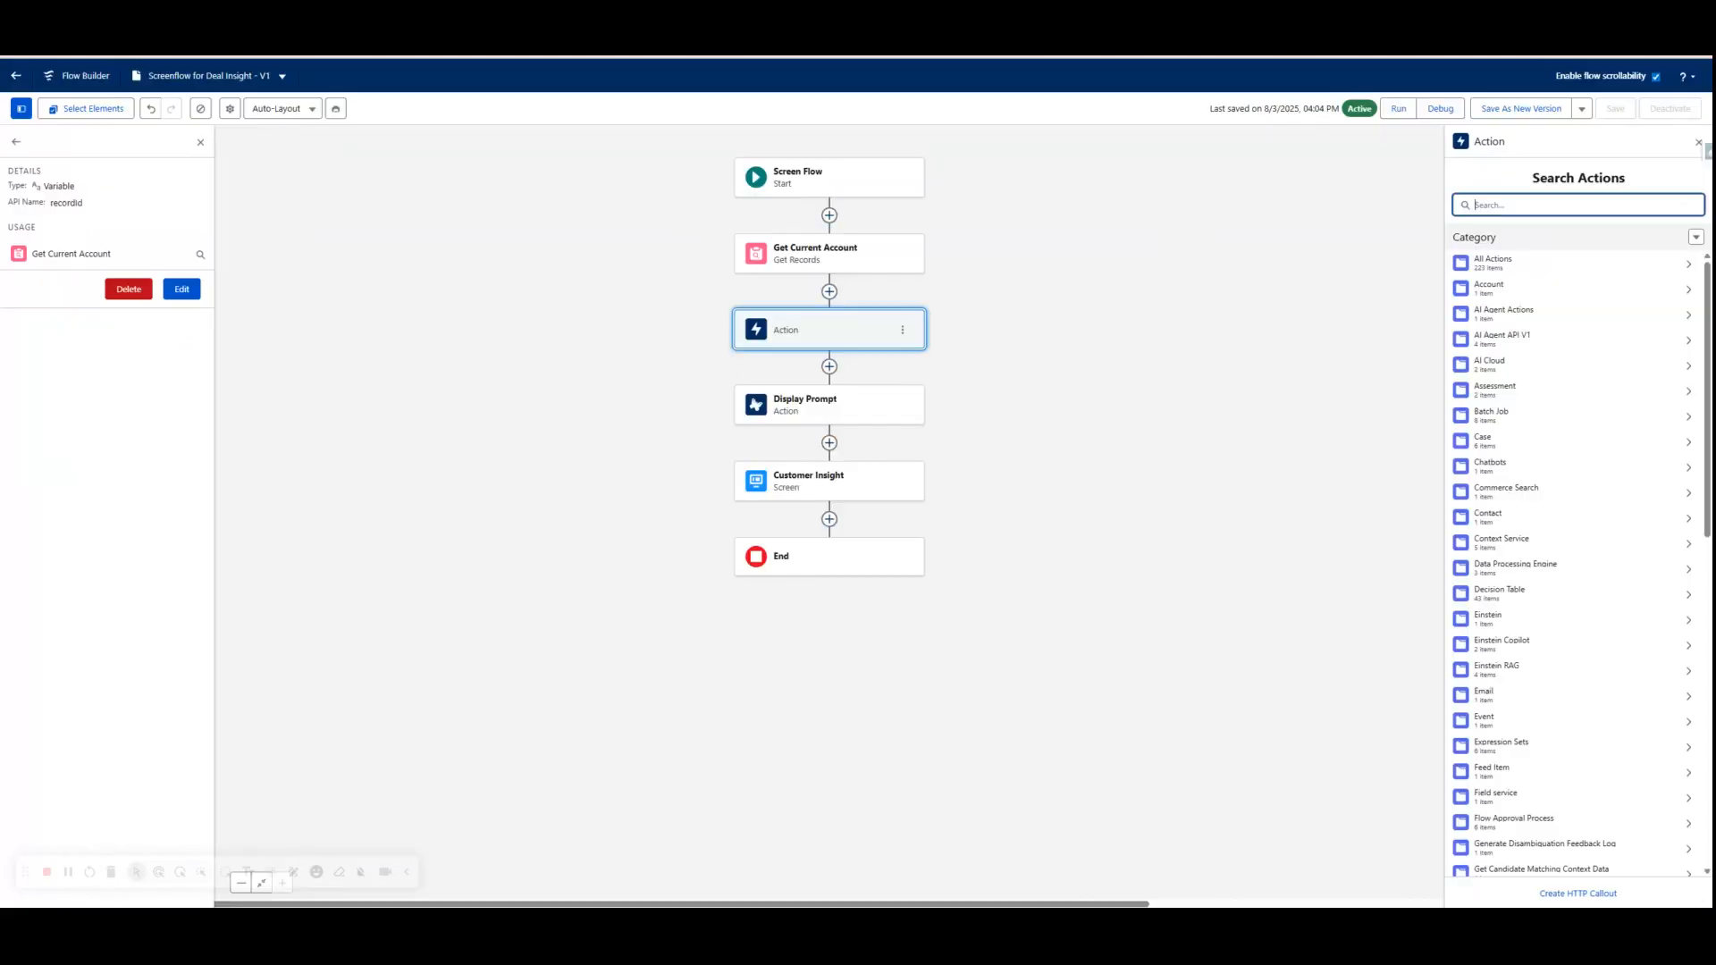
text(cu)
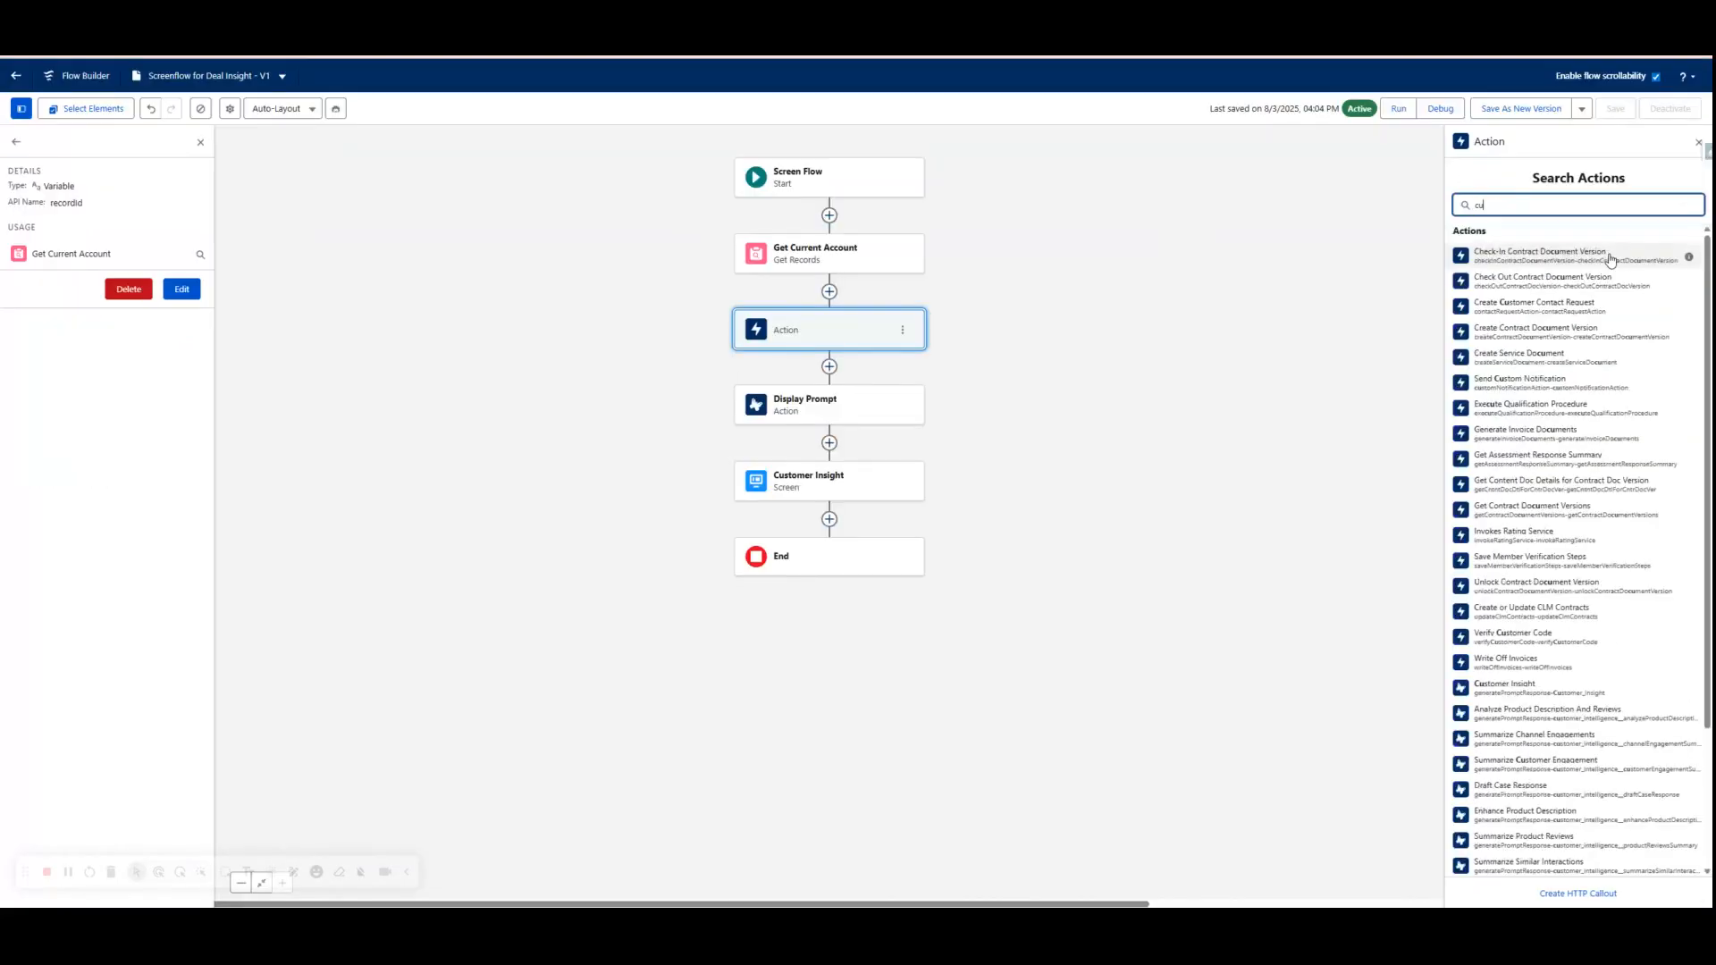
text(stom,)
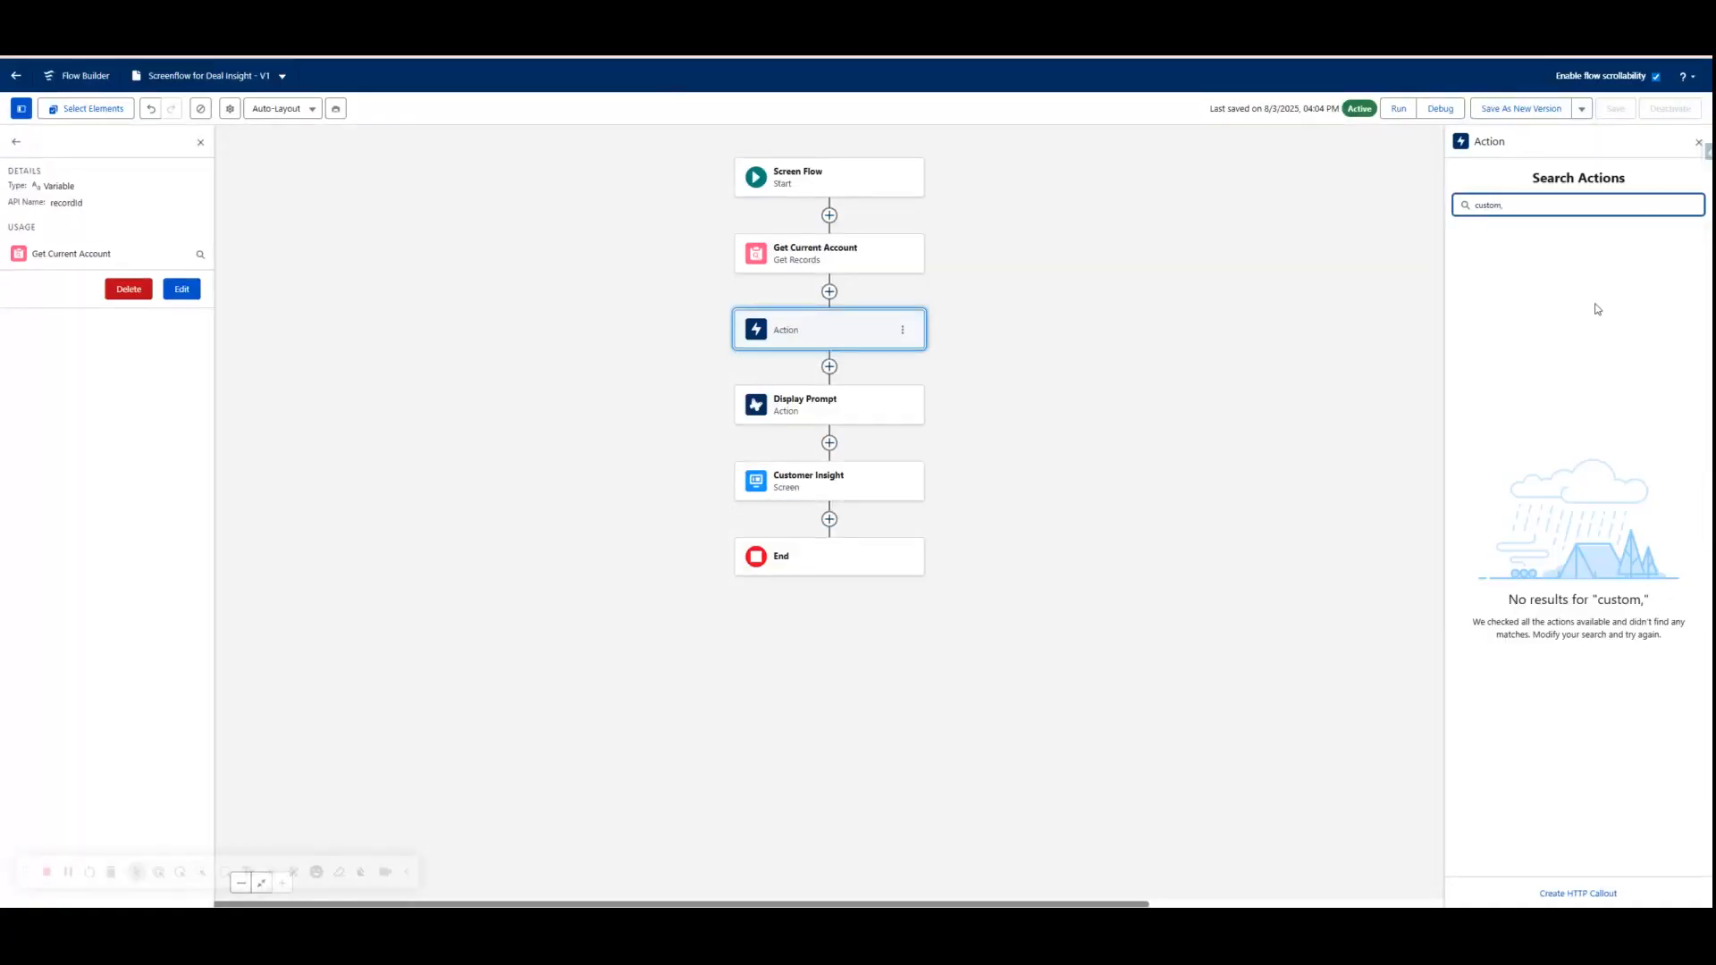
key(BackSpace)
text(er)
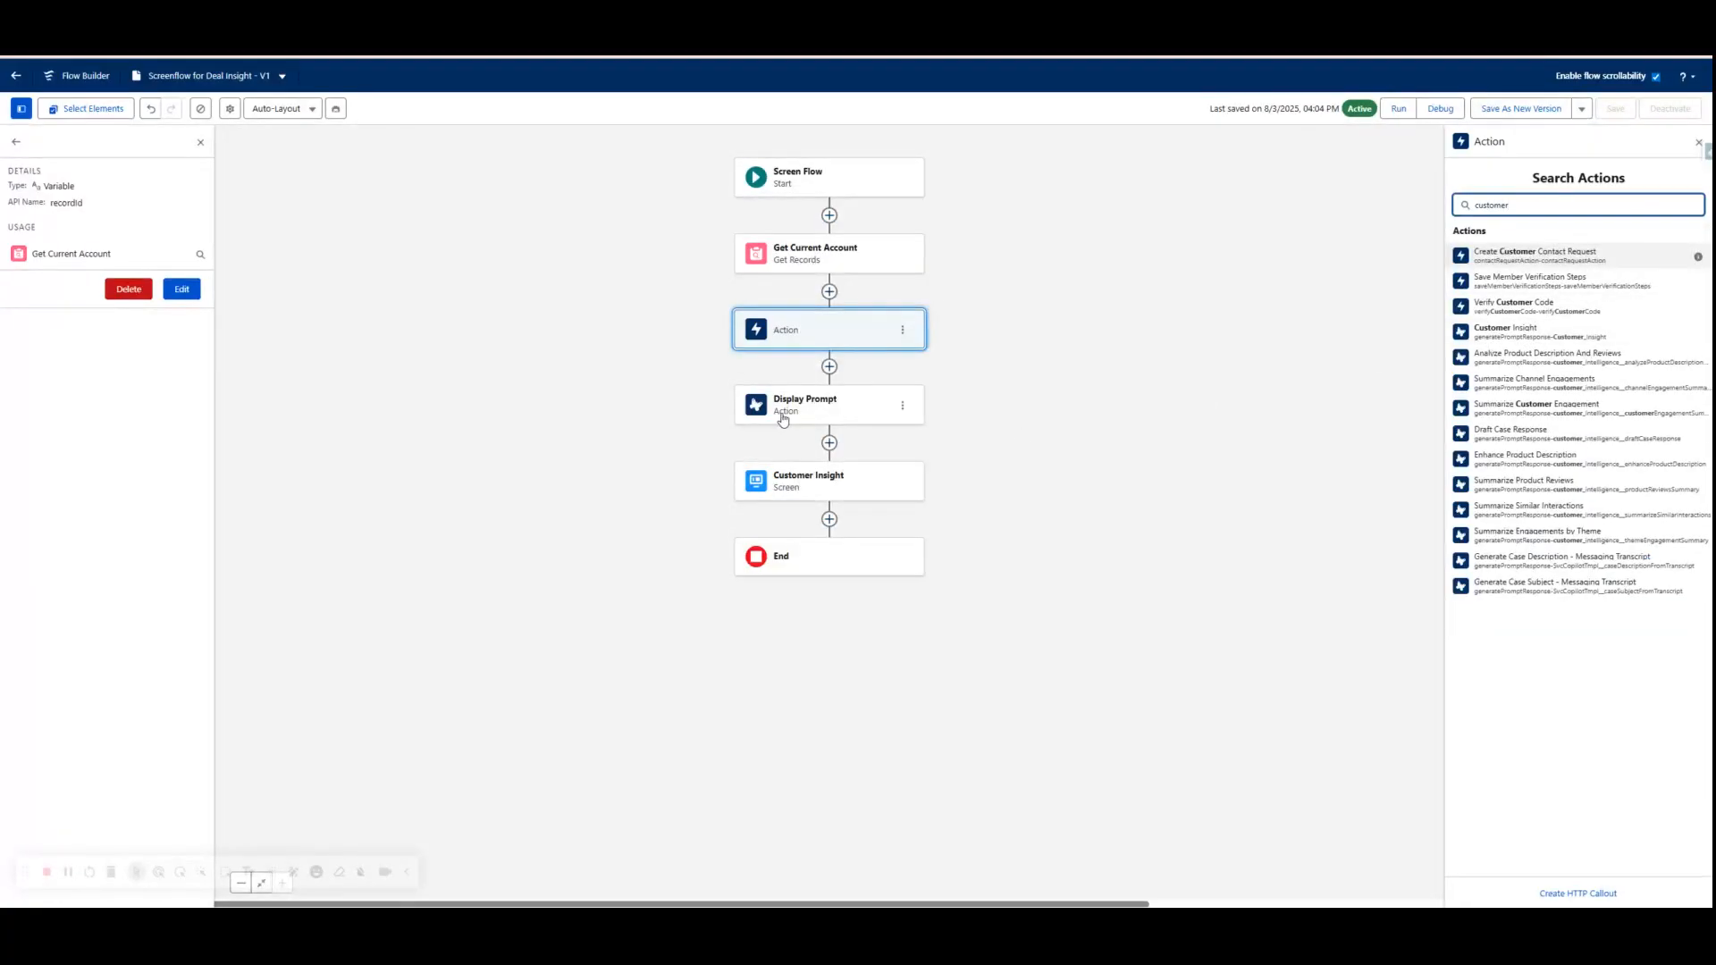
click(1698, 145)
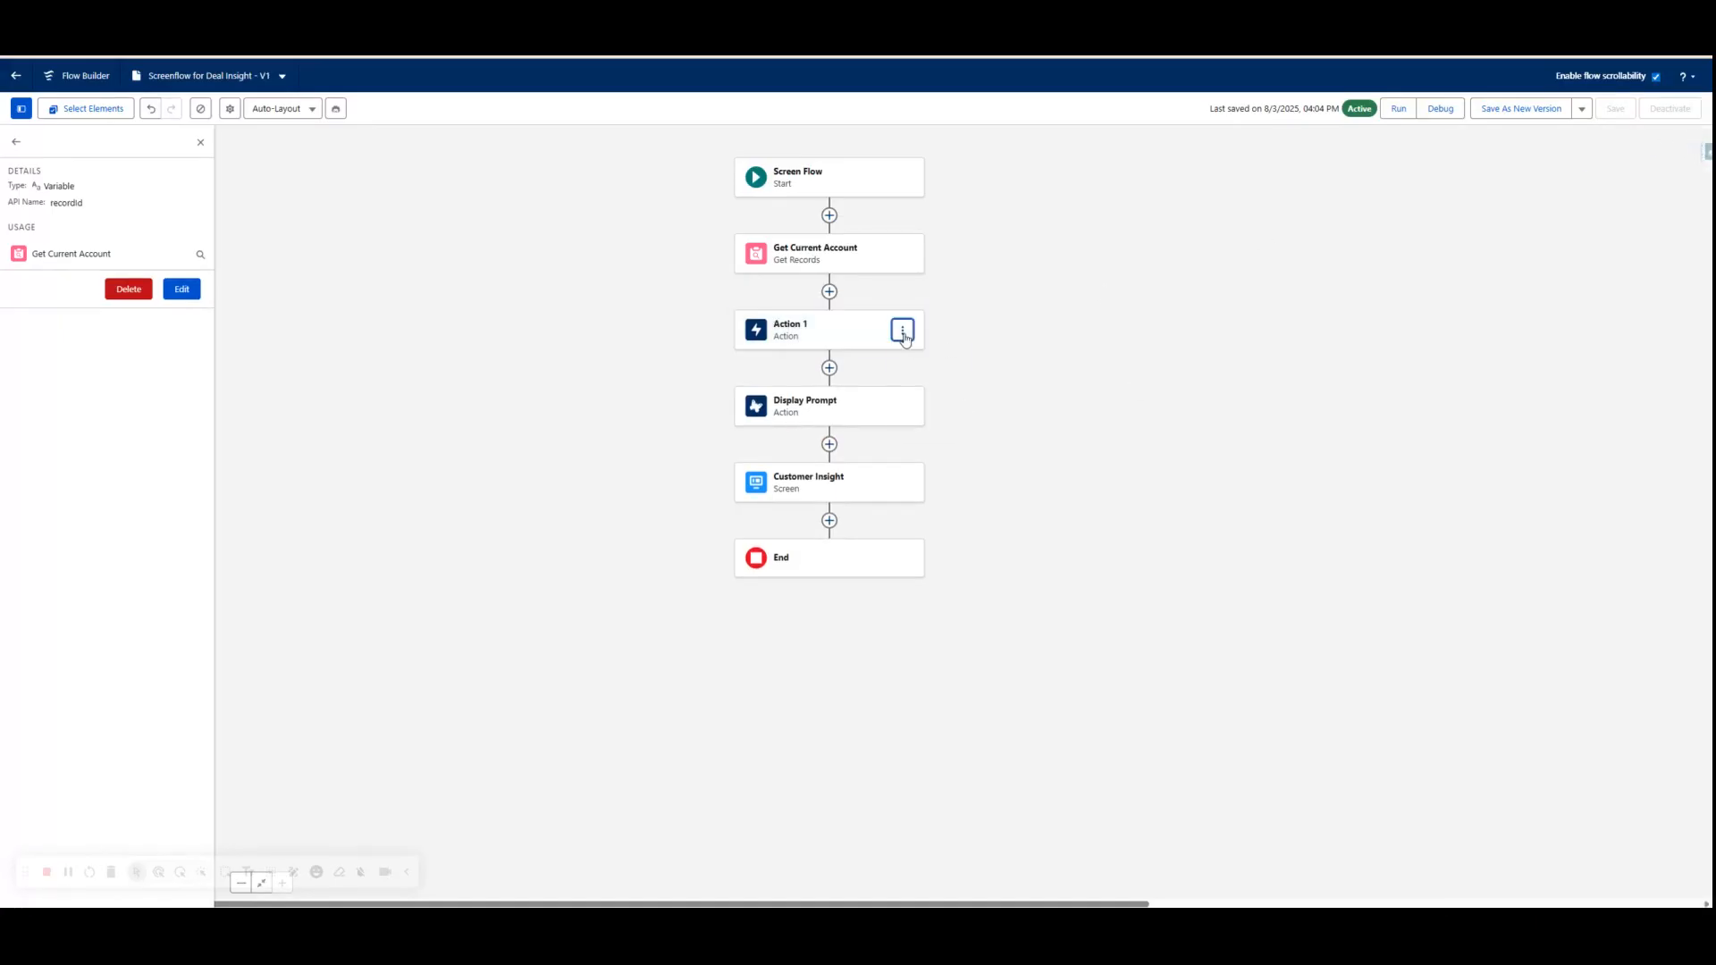
click(903, 329)
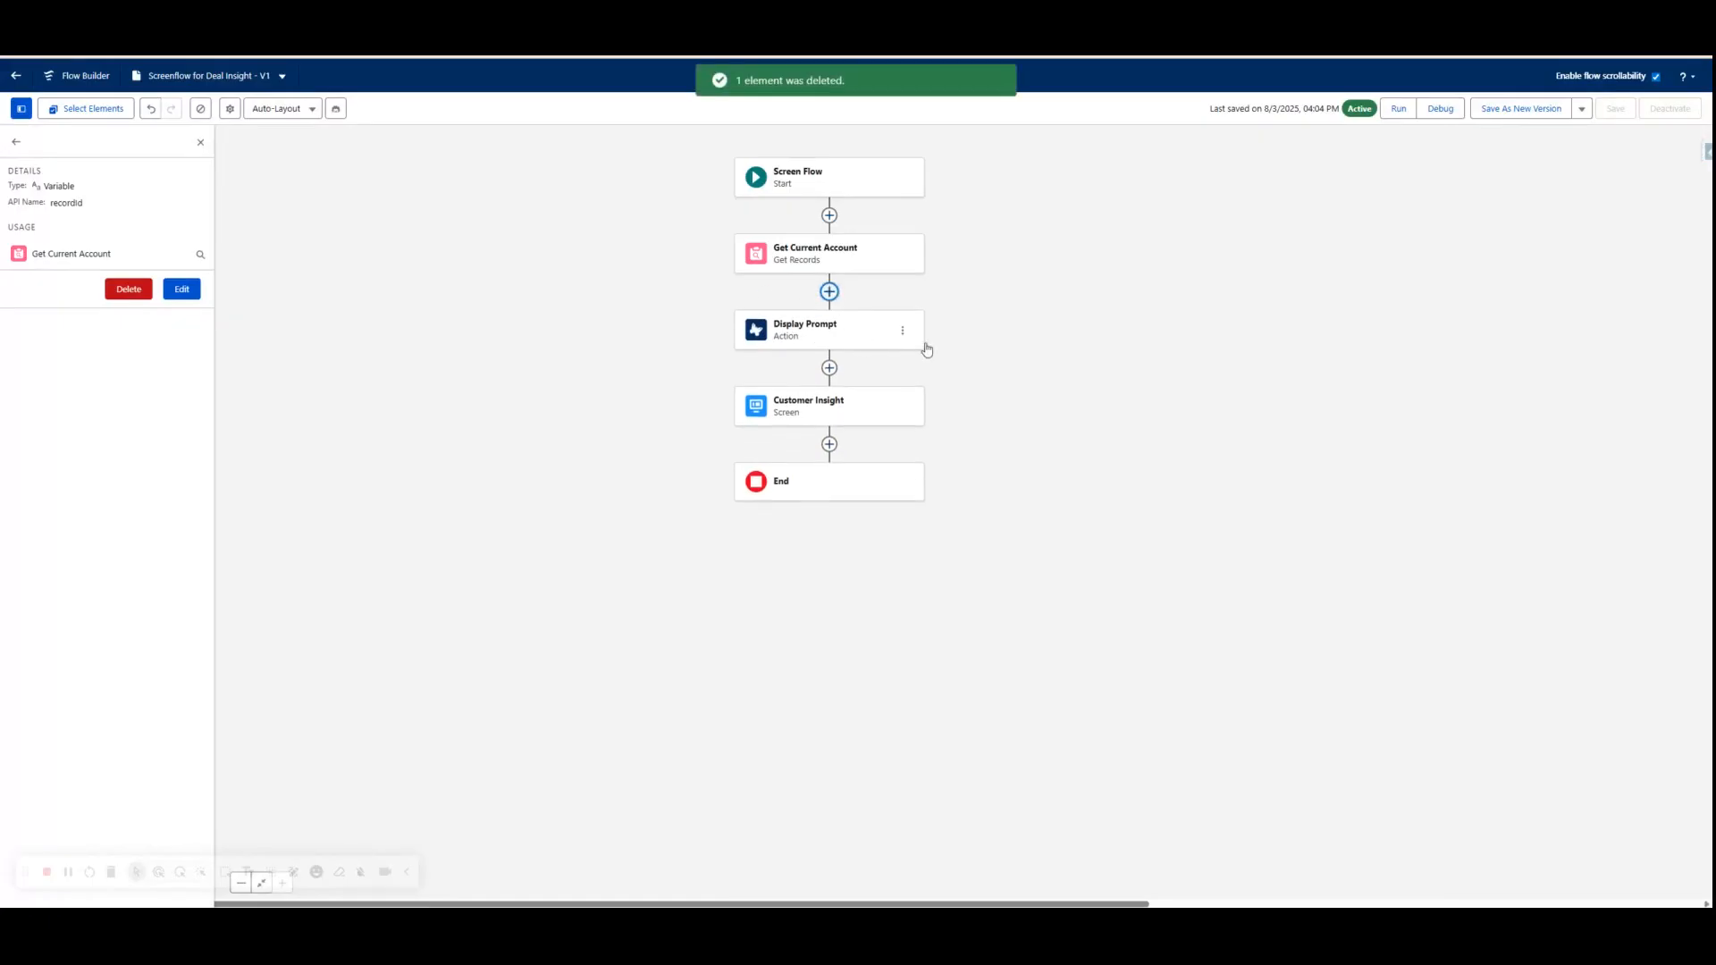
- Examine the Display Prompt action's label and input value, and view the Customer Insight screen element
click(801, 342)
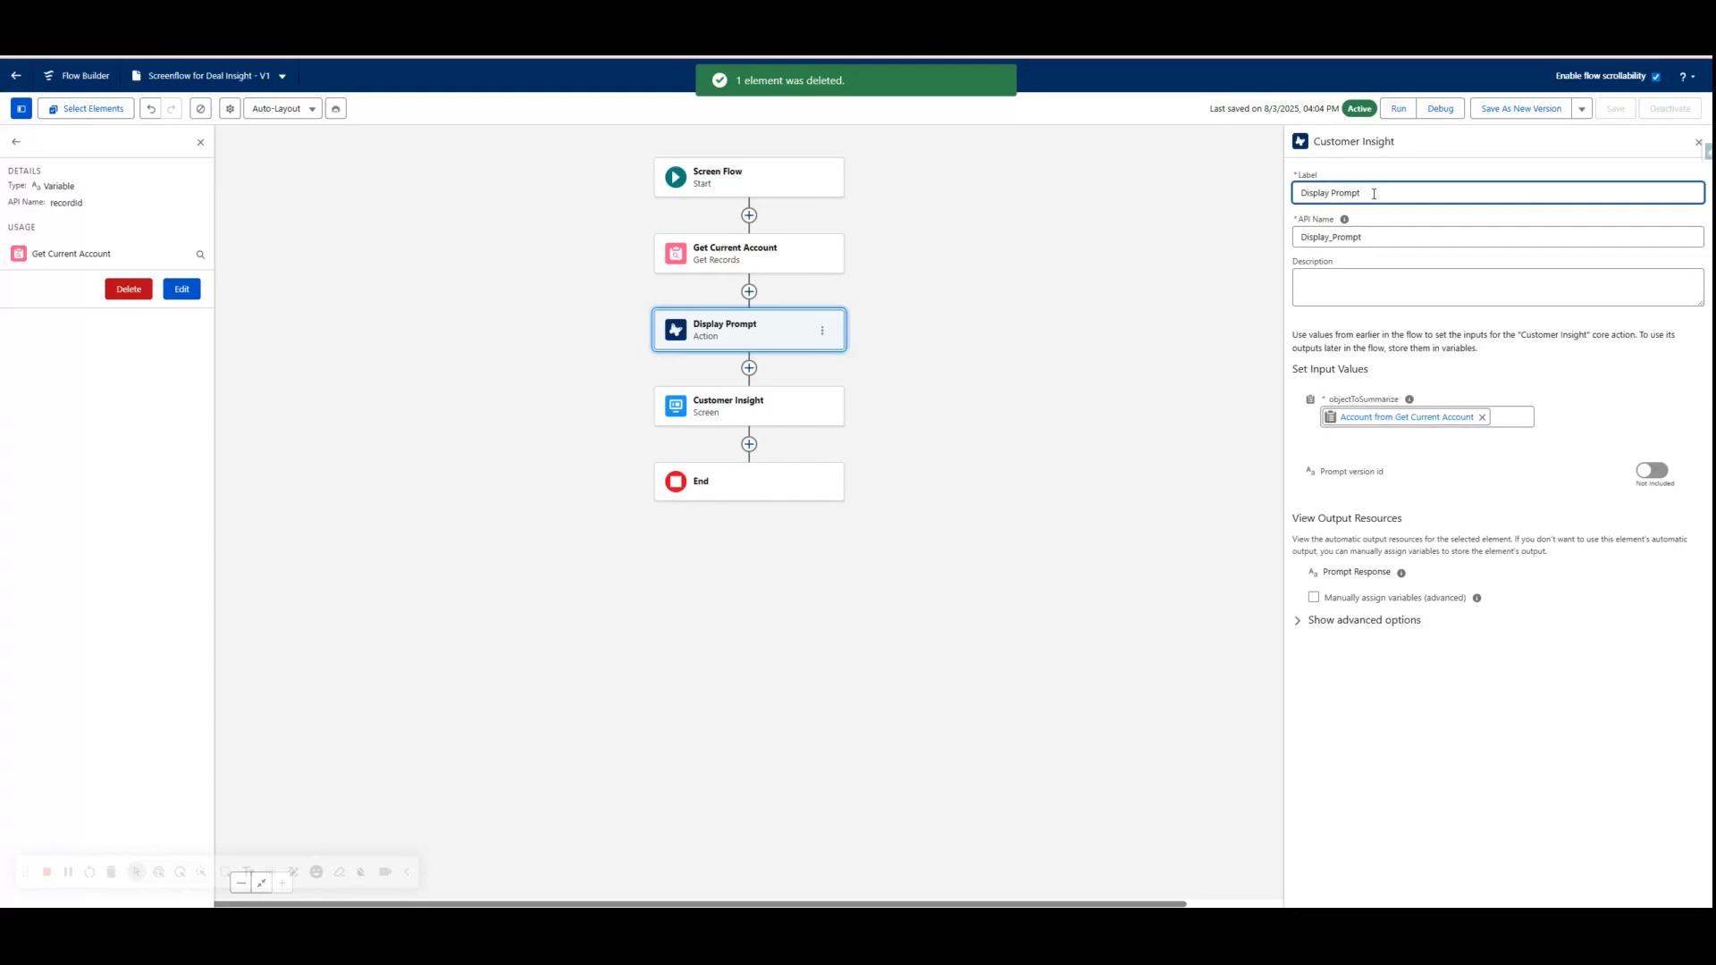
drag(1374, 194, 1250, 194)
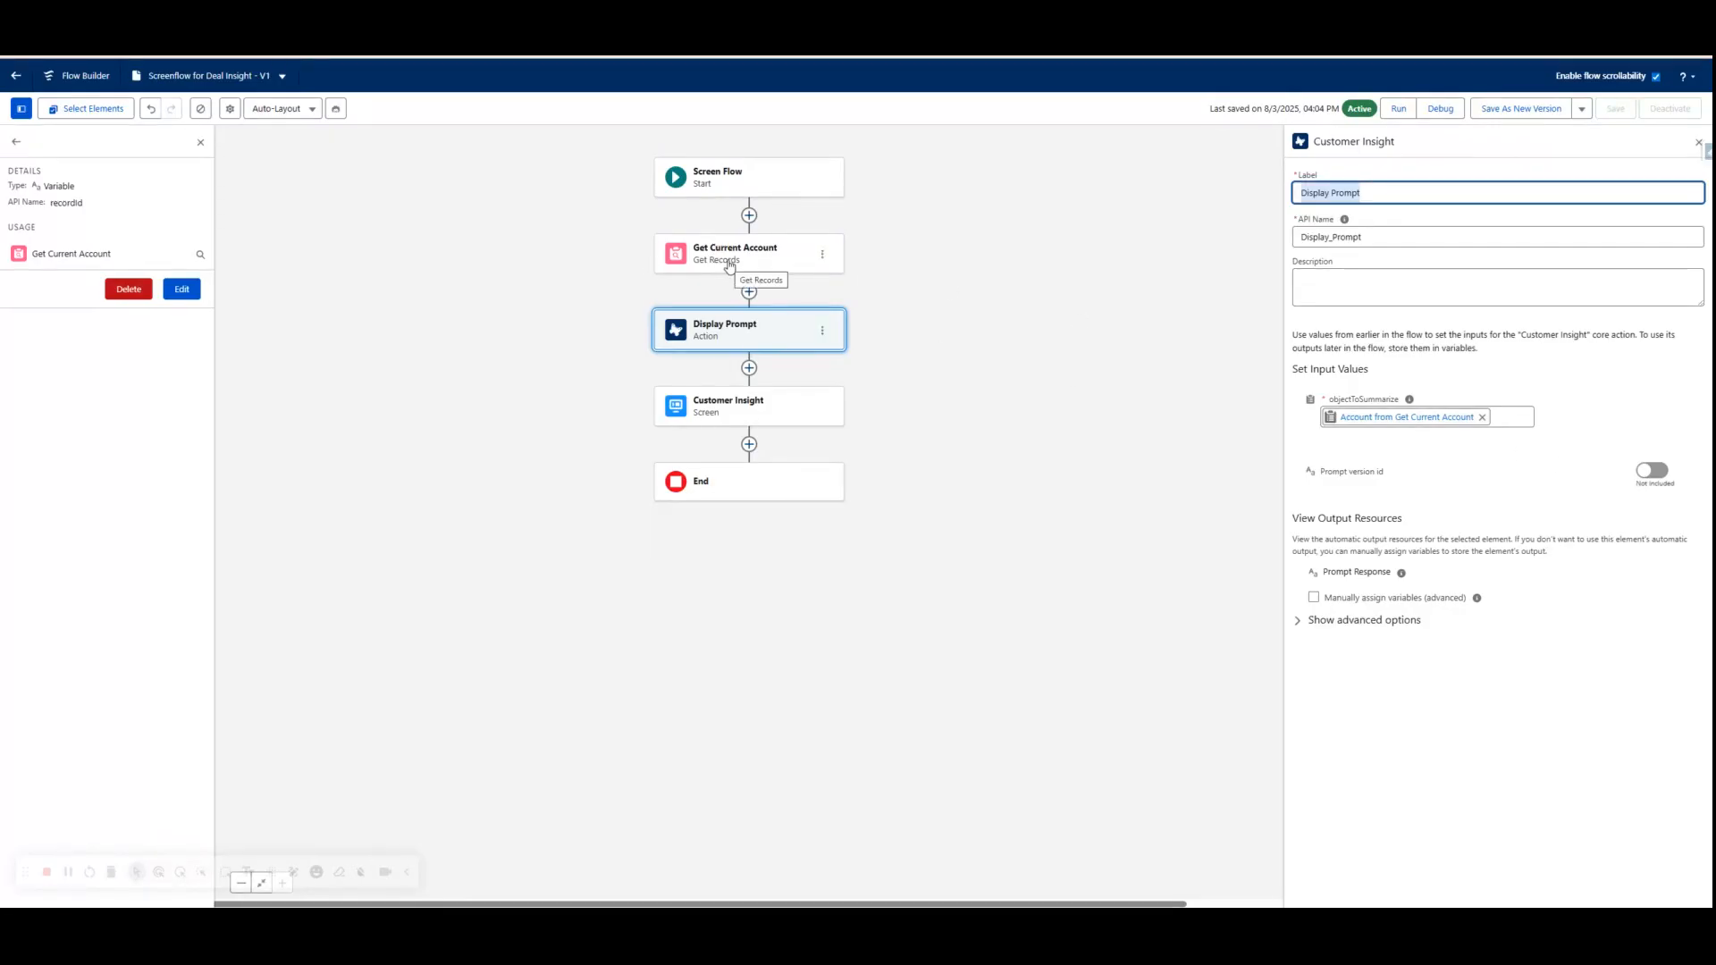
click(741, 416)
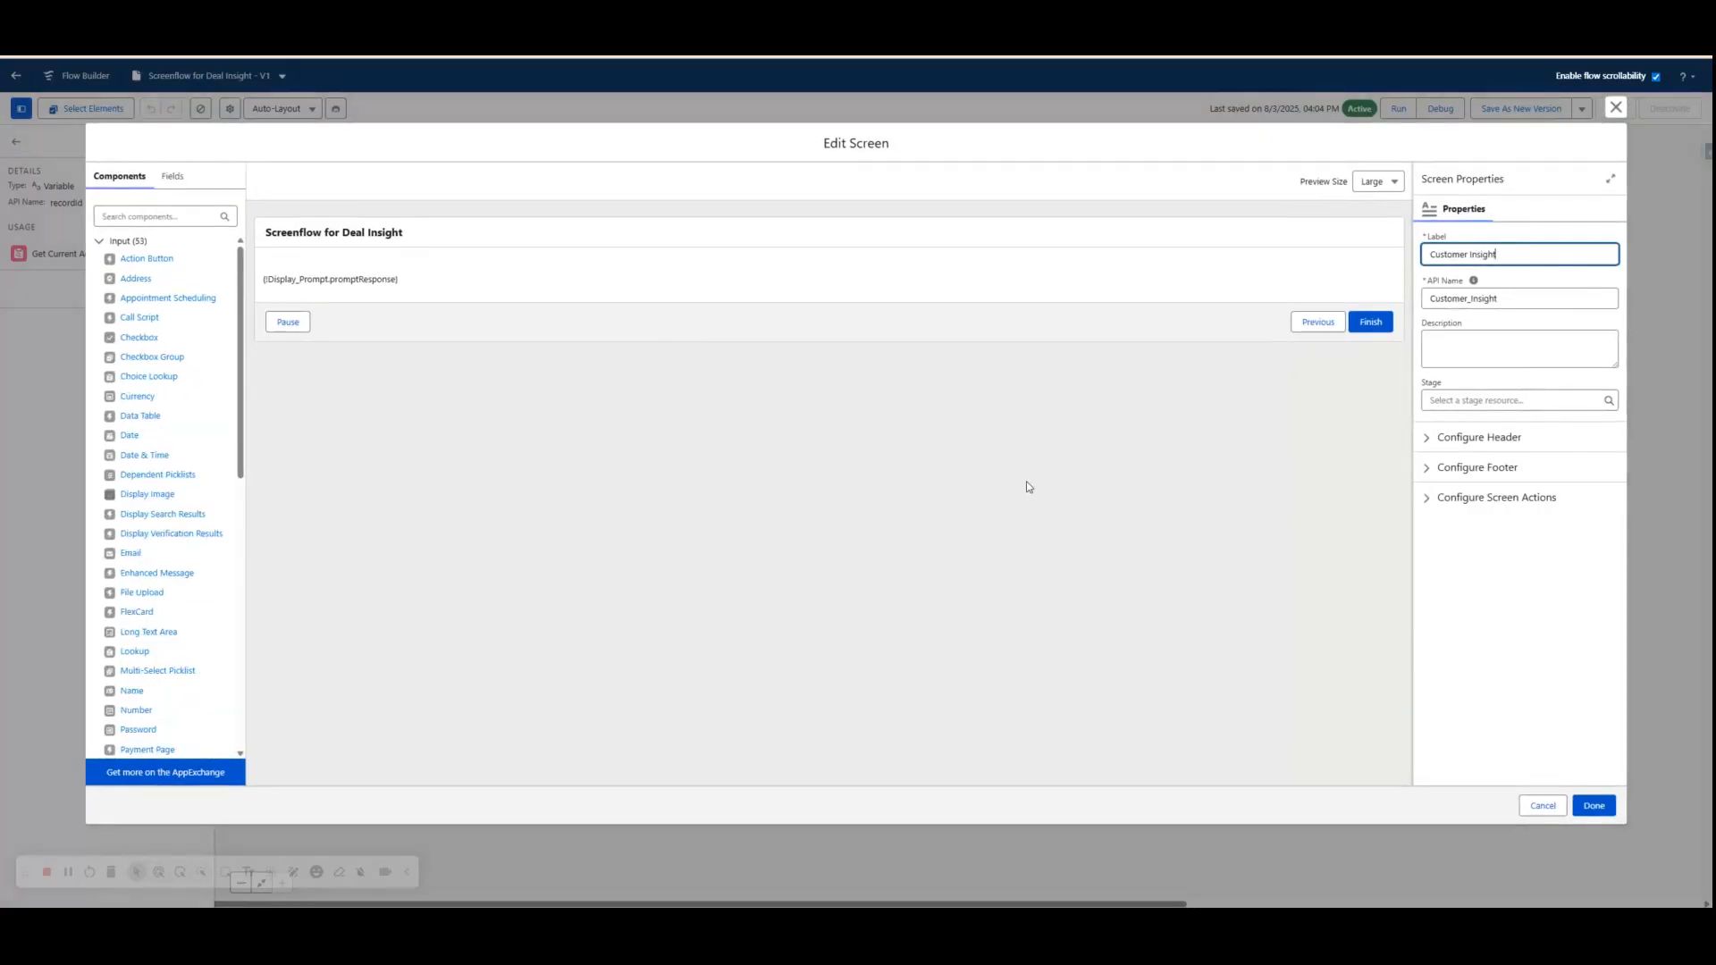
click(1617, 107)
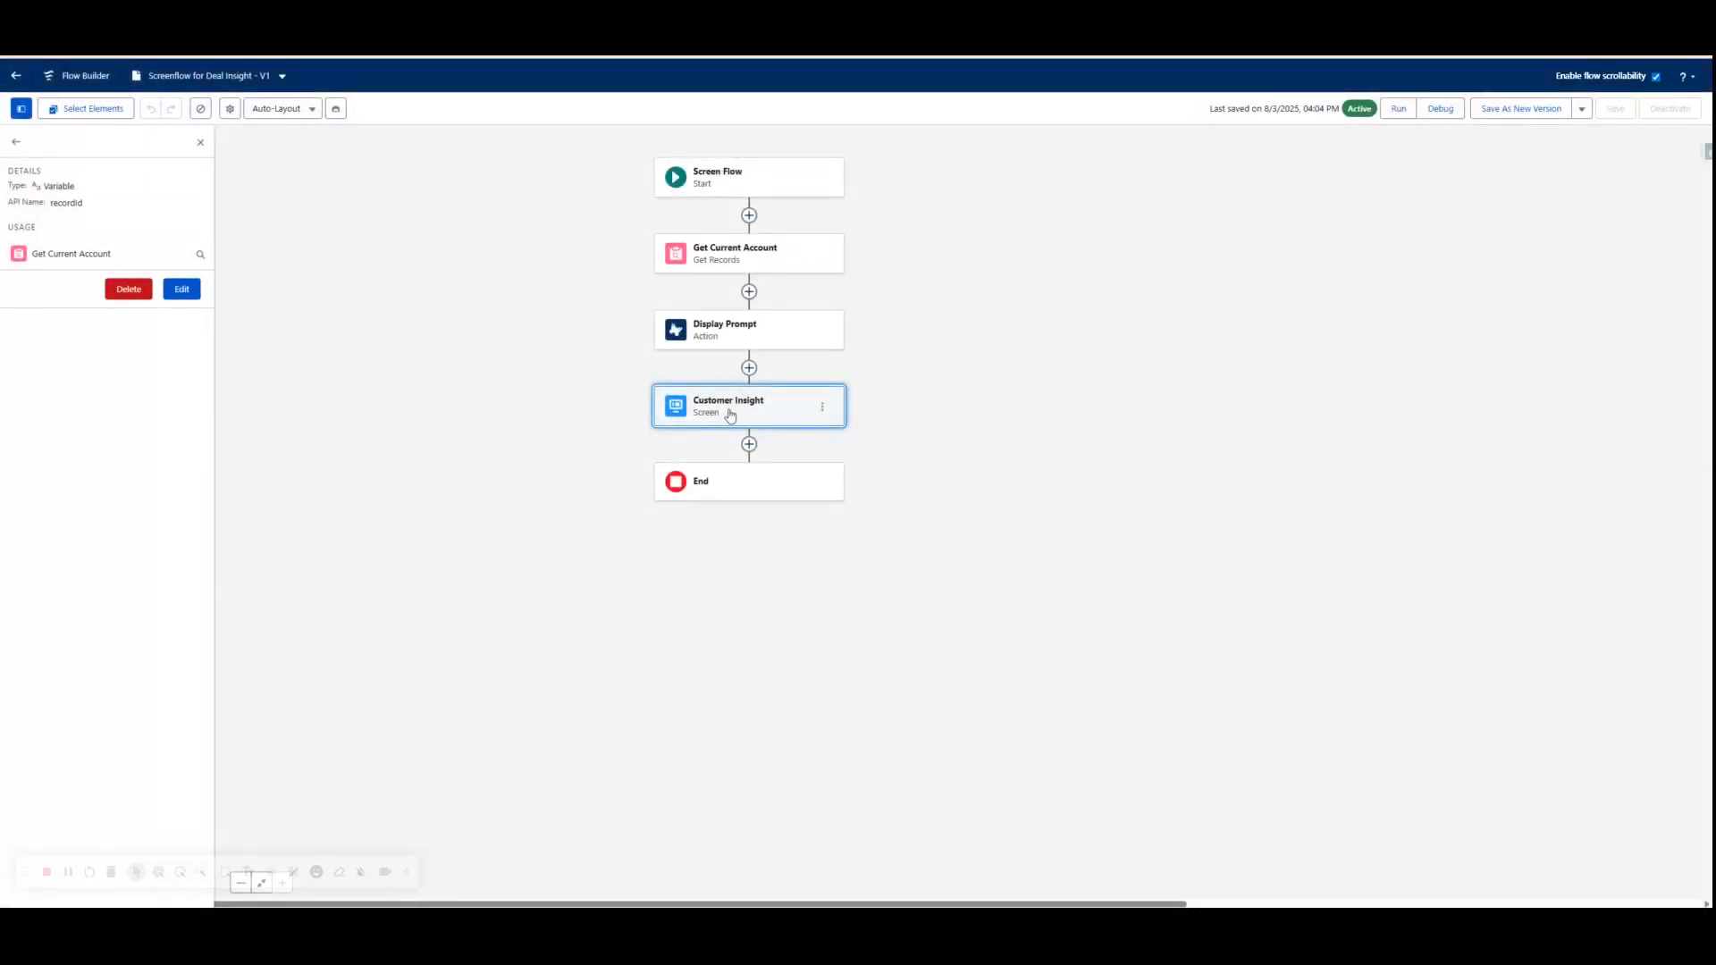
- Reopen the Customer Insight screen, inspect its prompt response text, and find the Display Text component by searching for "disp"
click(749, 368)
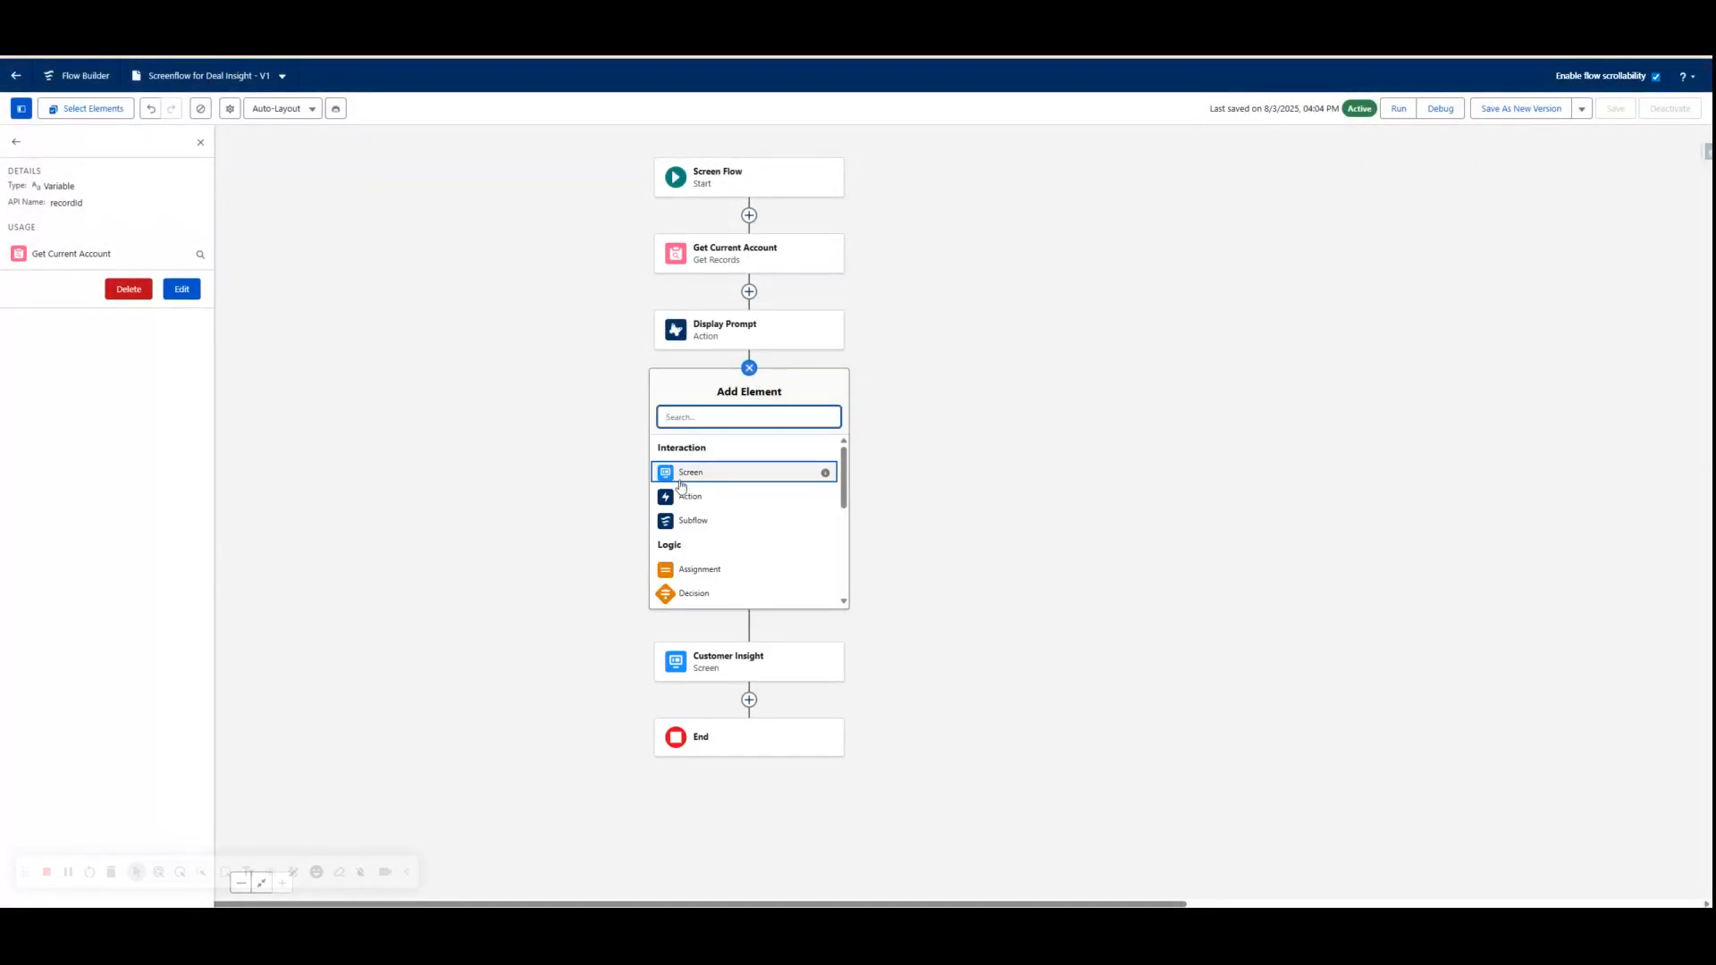
click(751, 370)
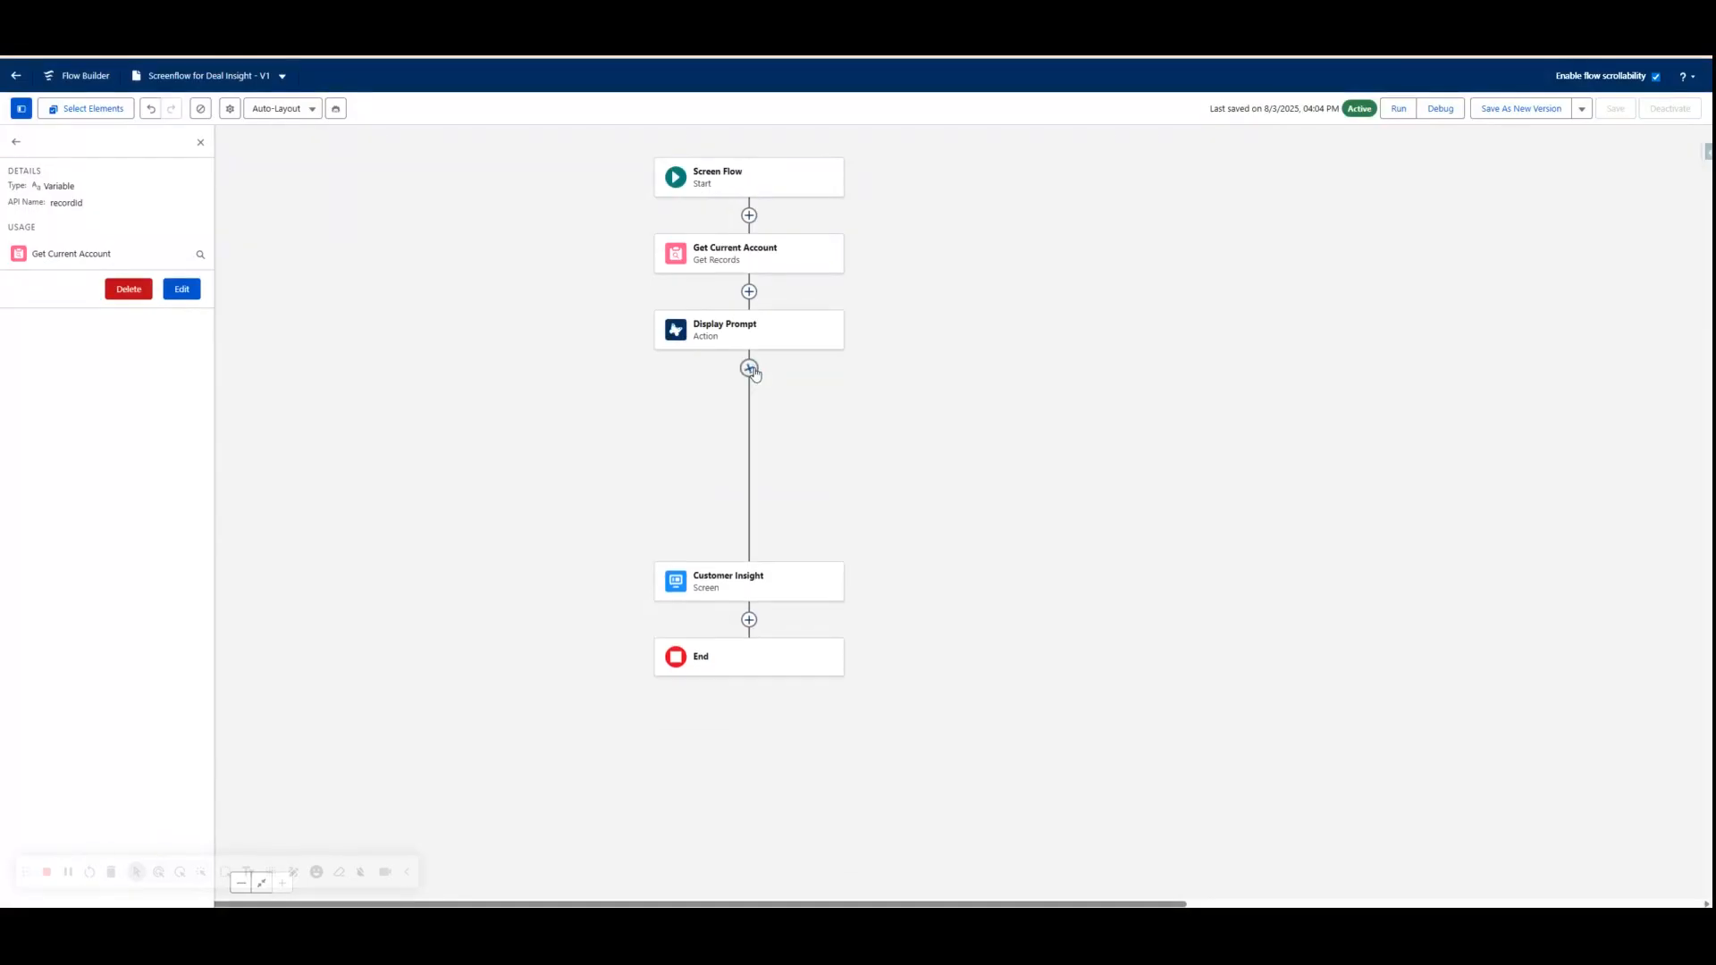
double_click(751, 410)
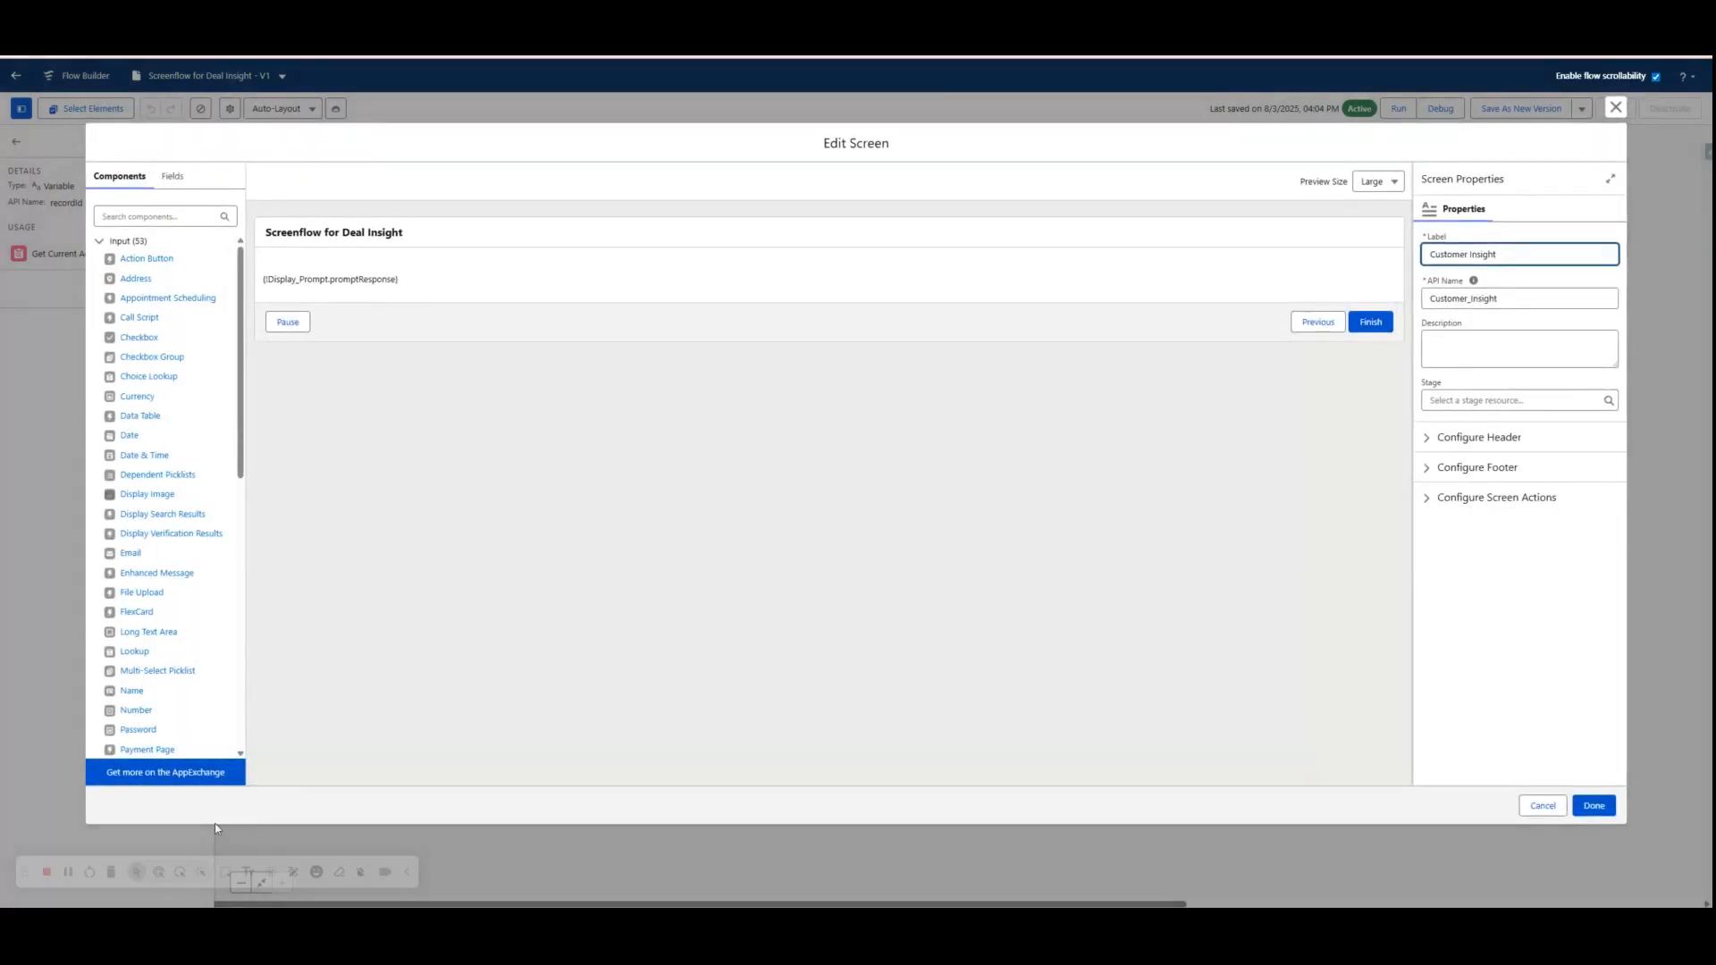
click(438, 282)
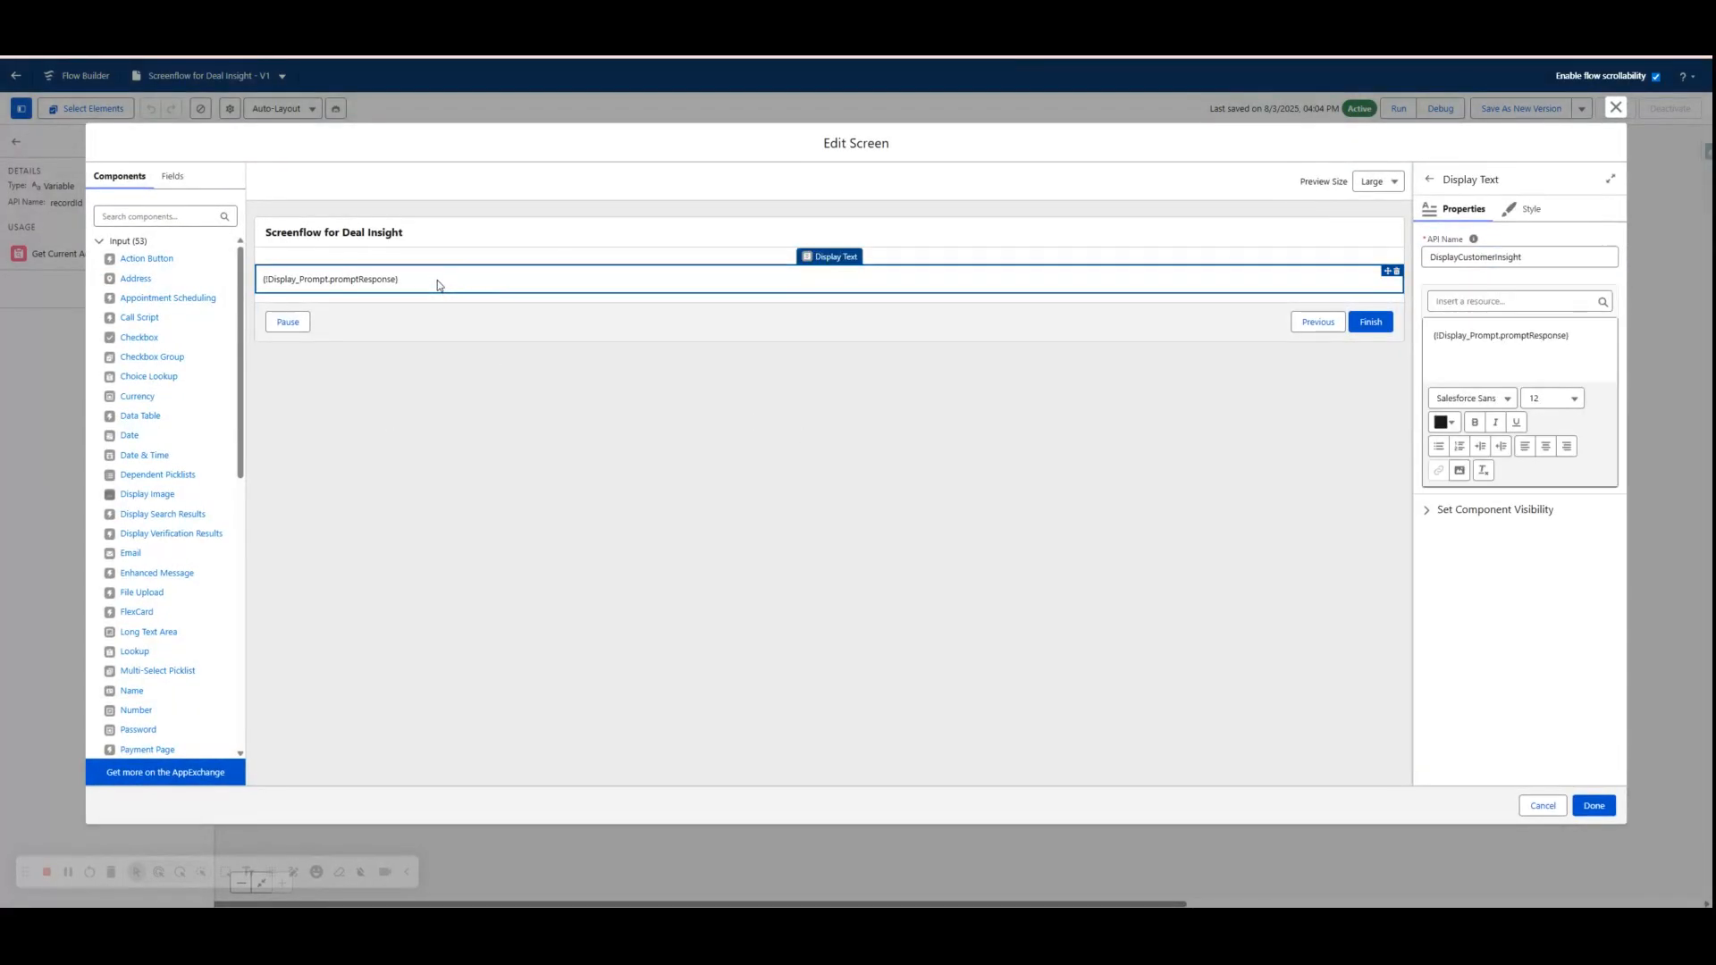
click(163, 217)
text(disp)
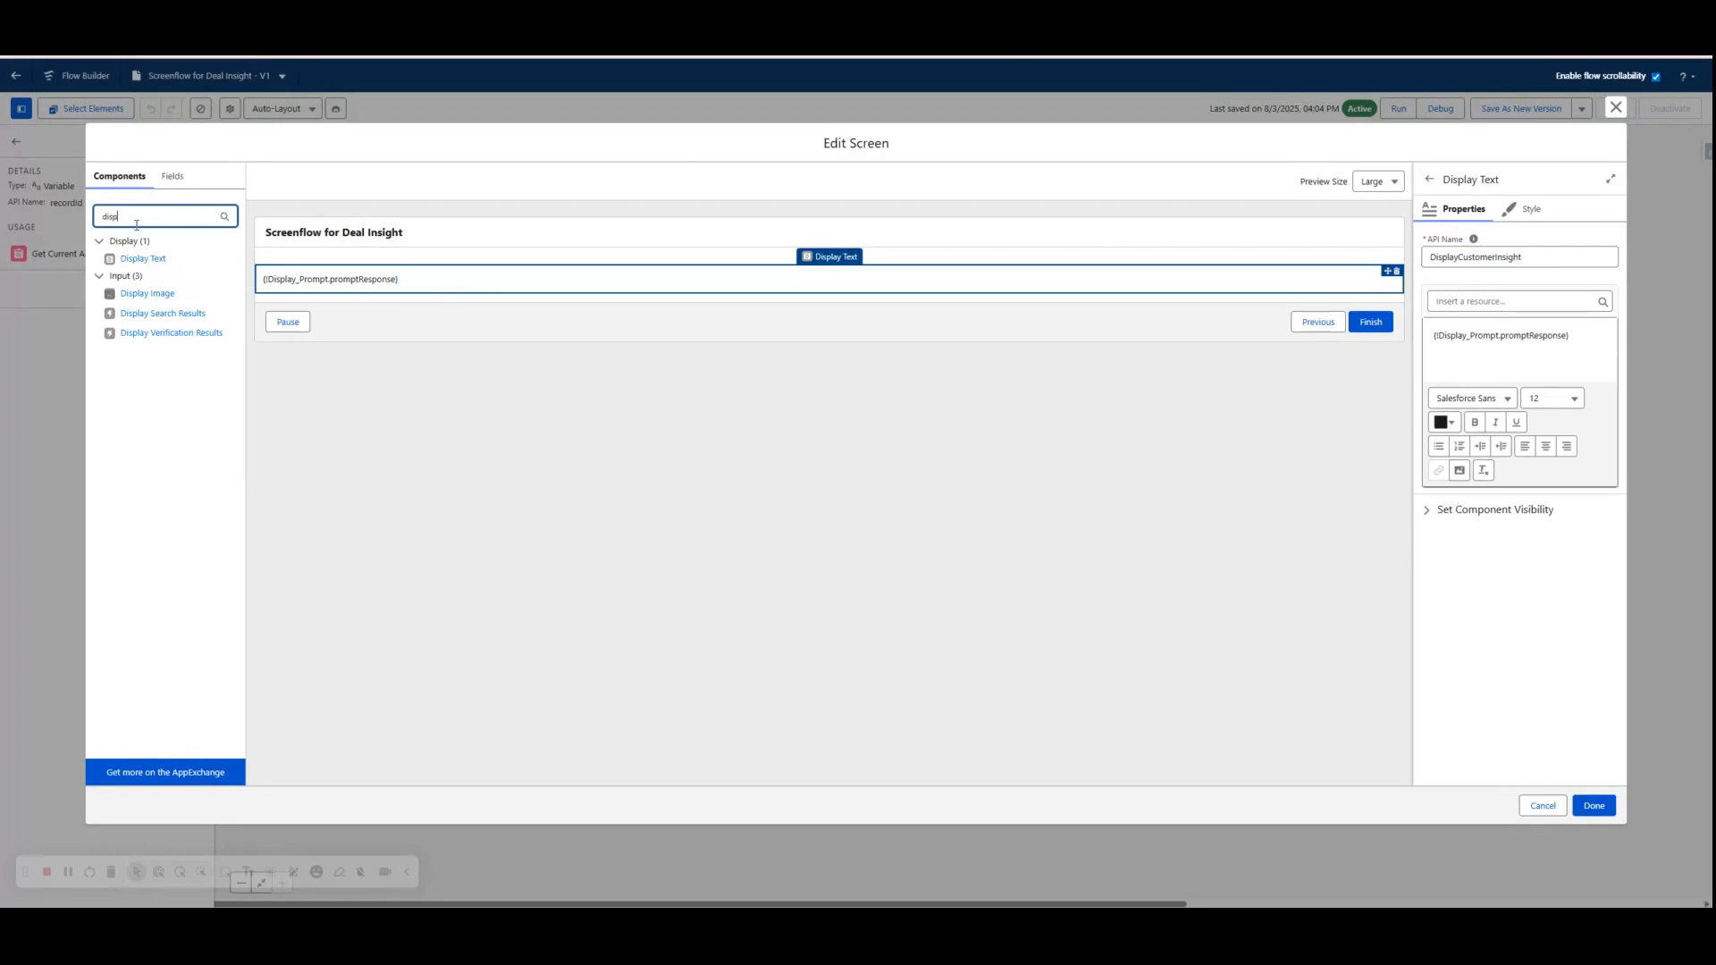
mouse_move(143, 266)
mouse_down()
mouse_move(418, 292)
mouse_move(168, 263)
mouse_up()
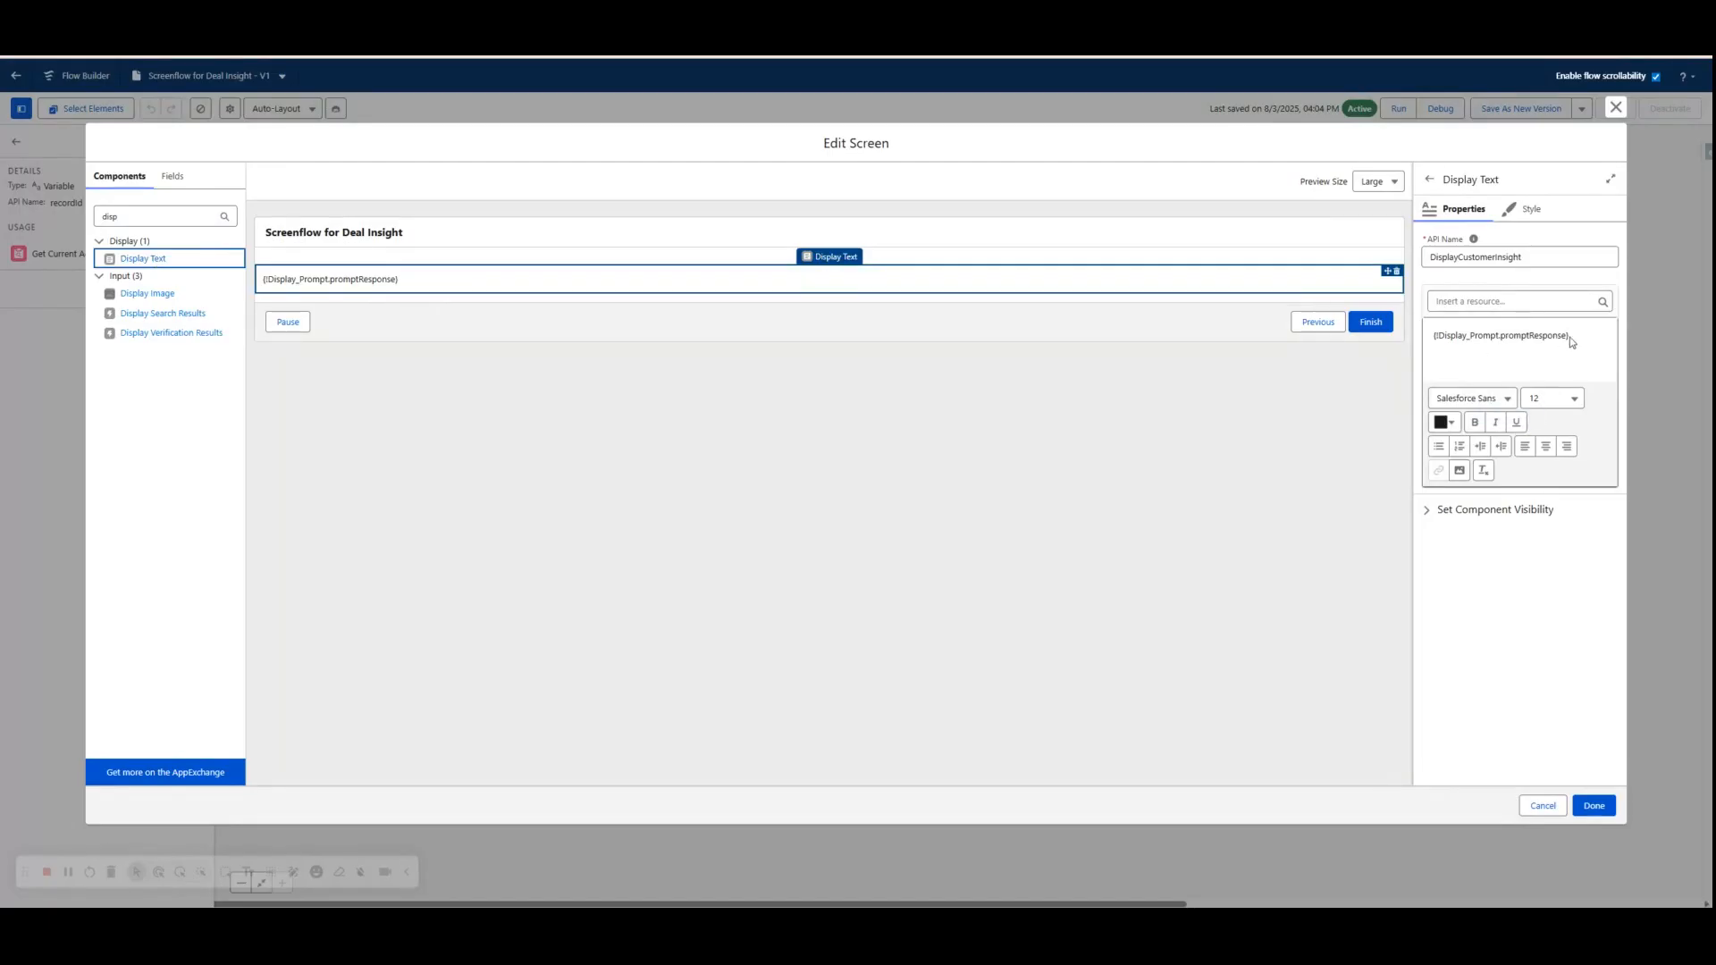
- Insert the Display_Prompt output reference into the DisplayCustomerInsight text and remove that added reference again
click(1507, 301)
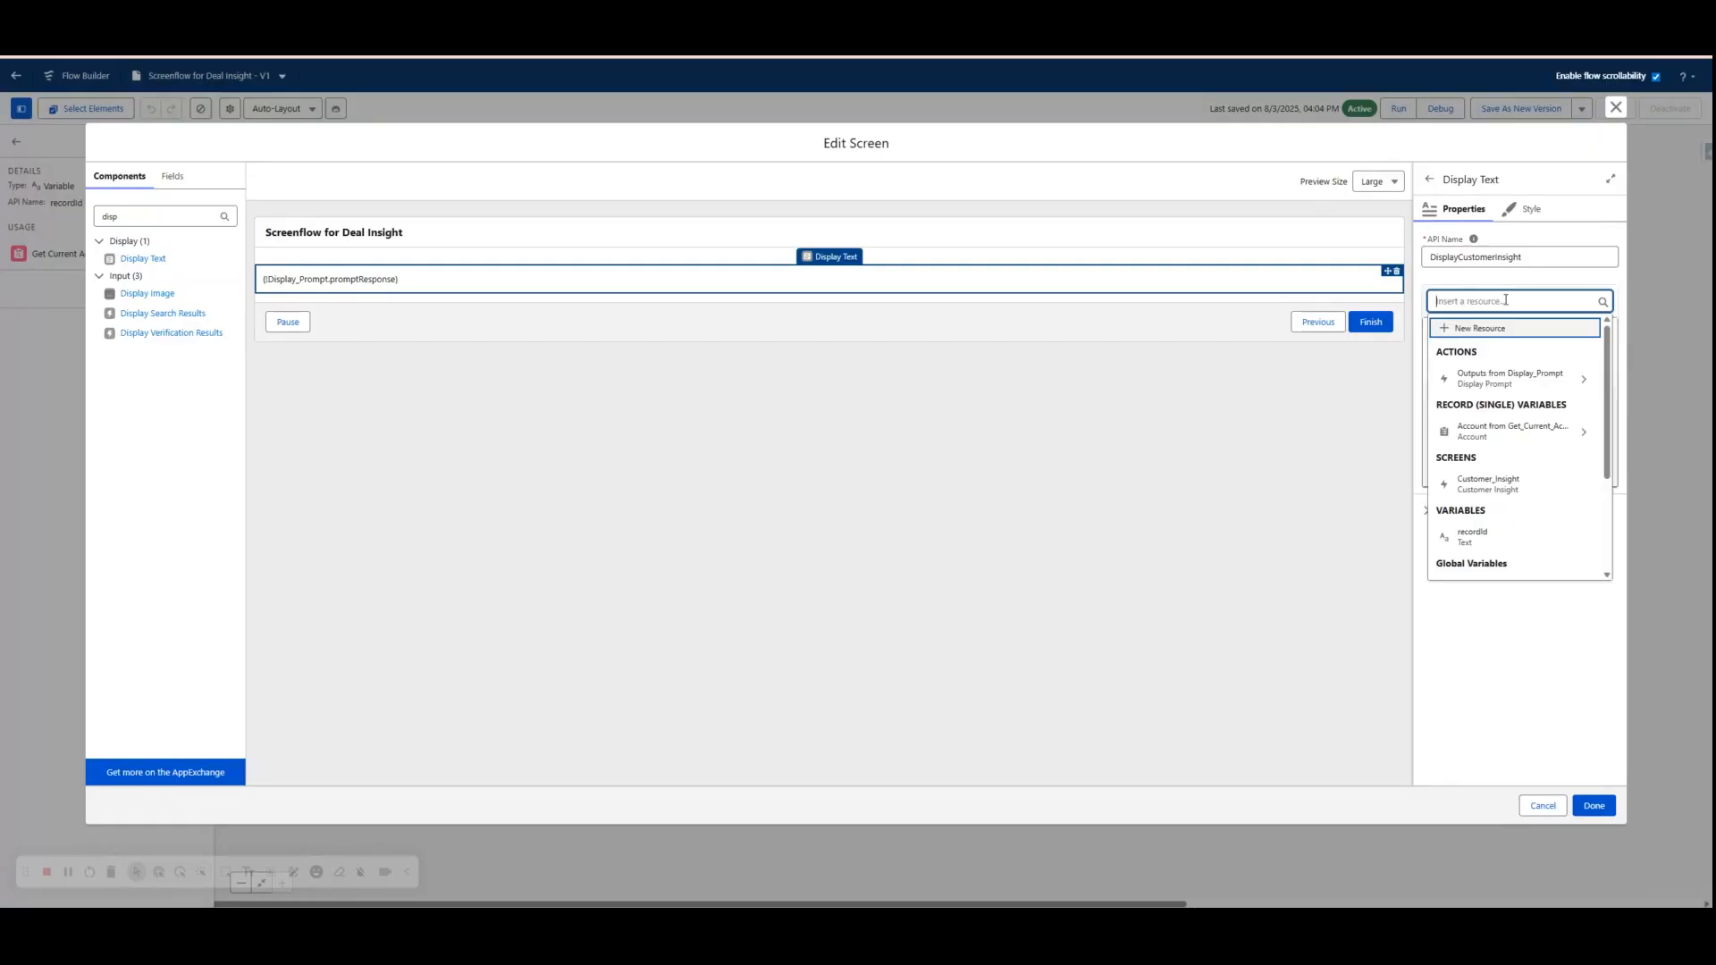
click(1577, 382)
click(1504, 336)
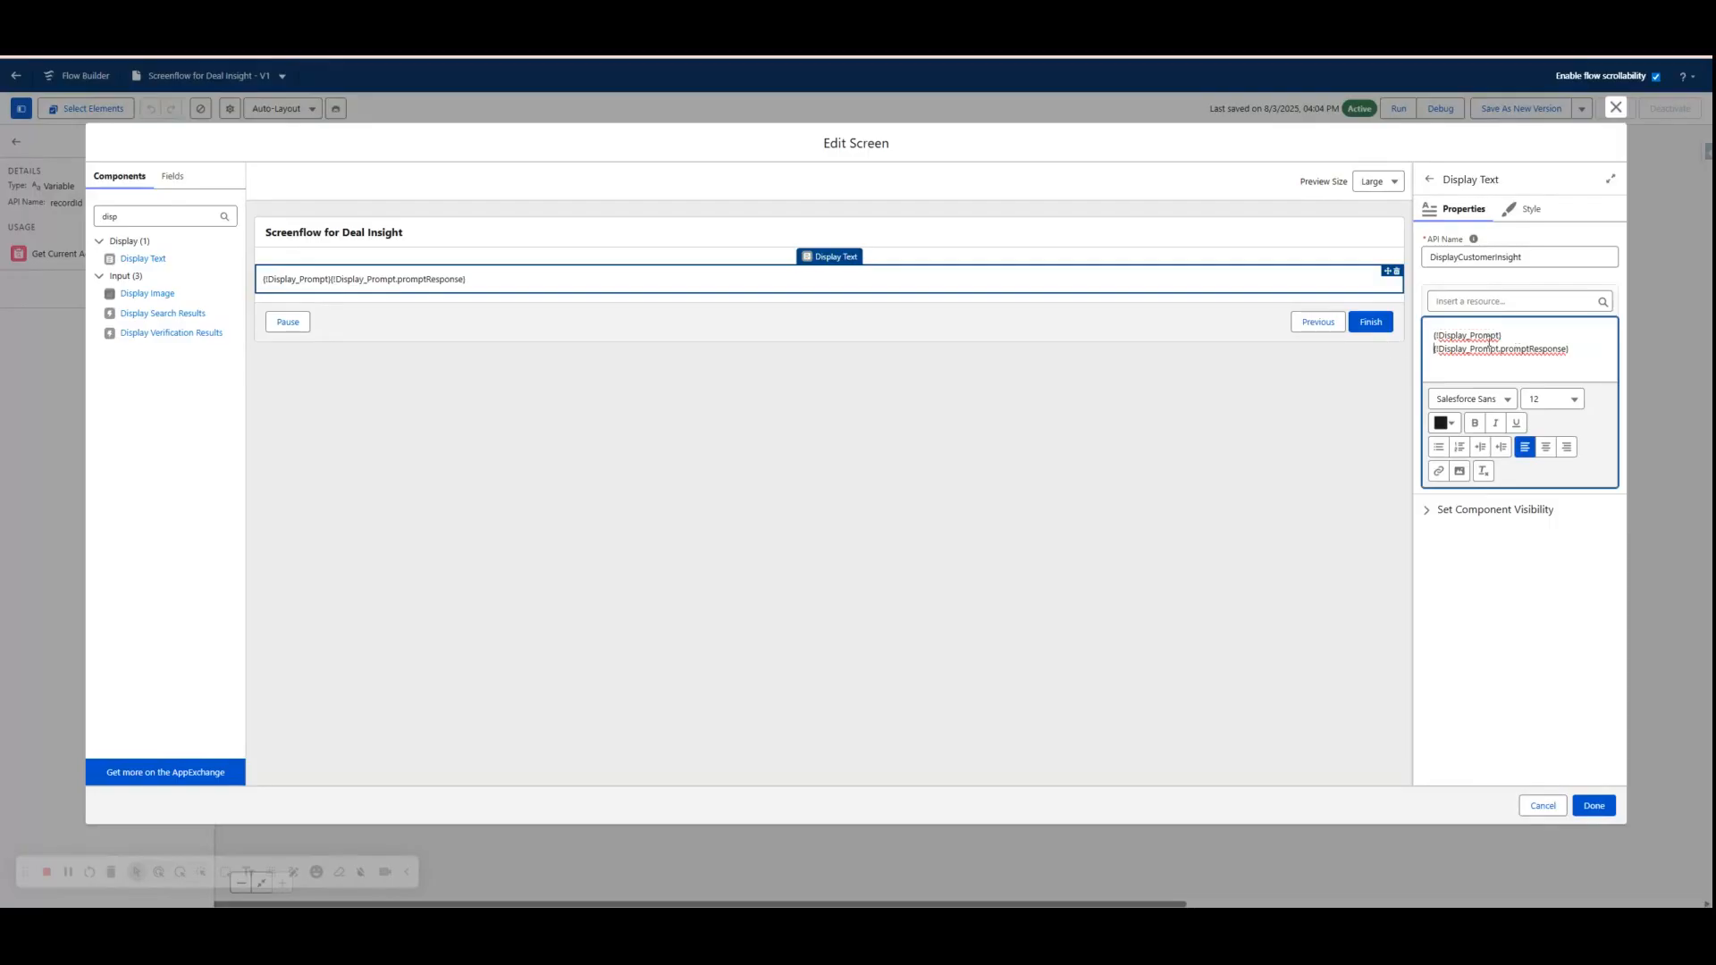
drag(1512, 334, 1437, 334)
key(BackSpace)
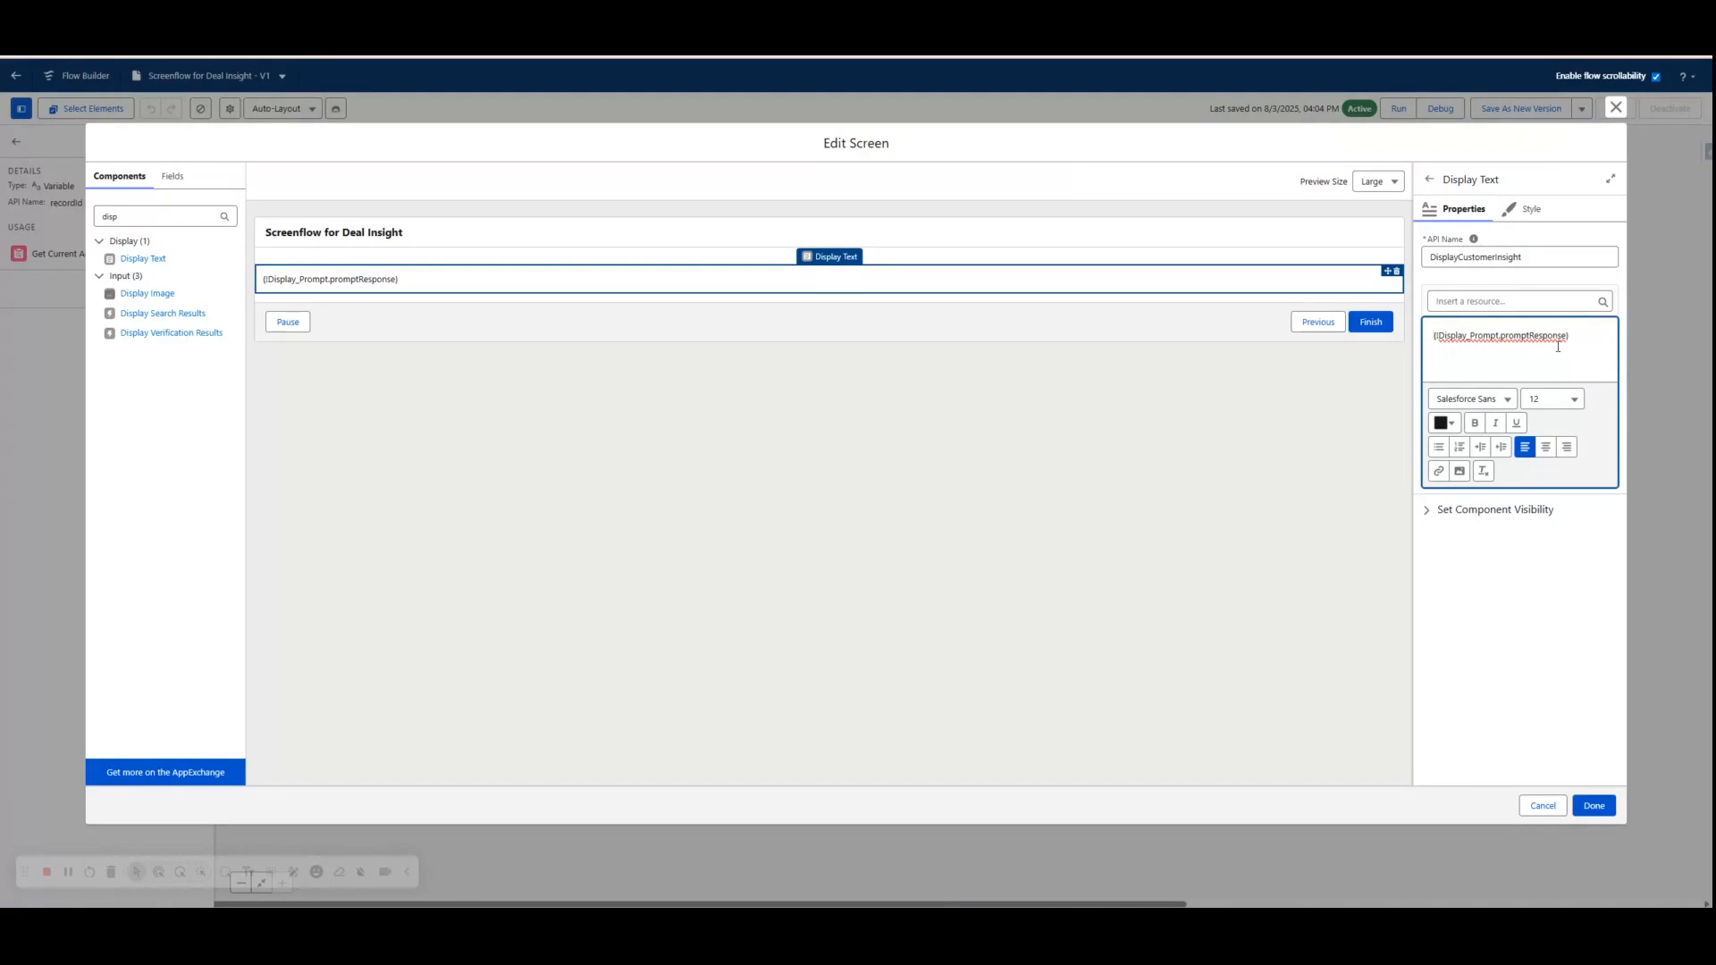
- View the Customer Insight screen's header, footer and display text properties, and close the screen editor
click(426, 234)
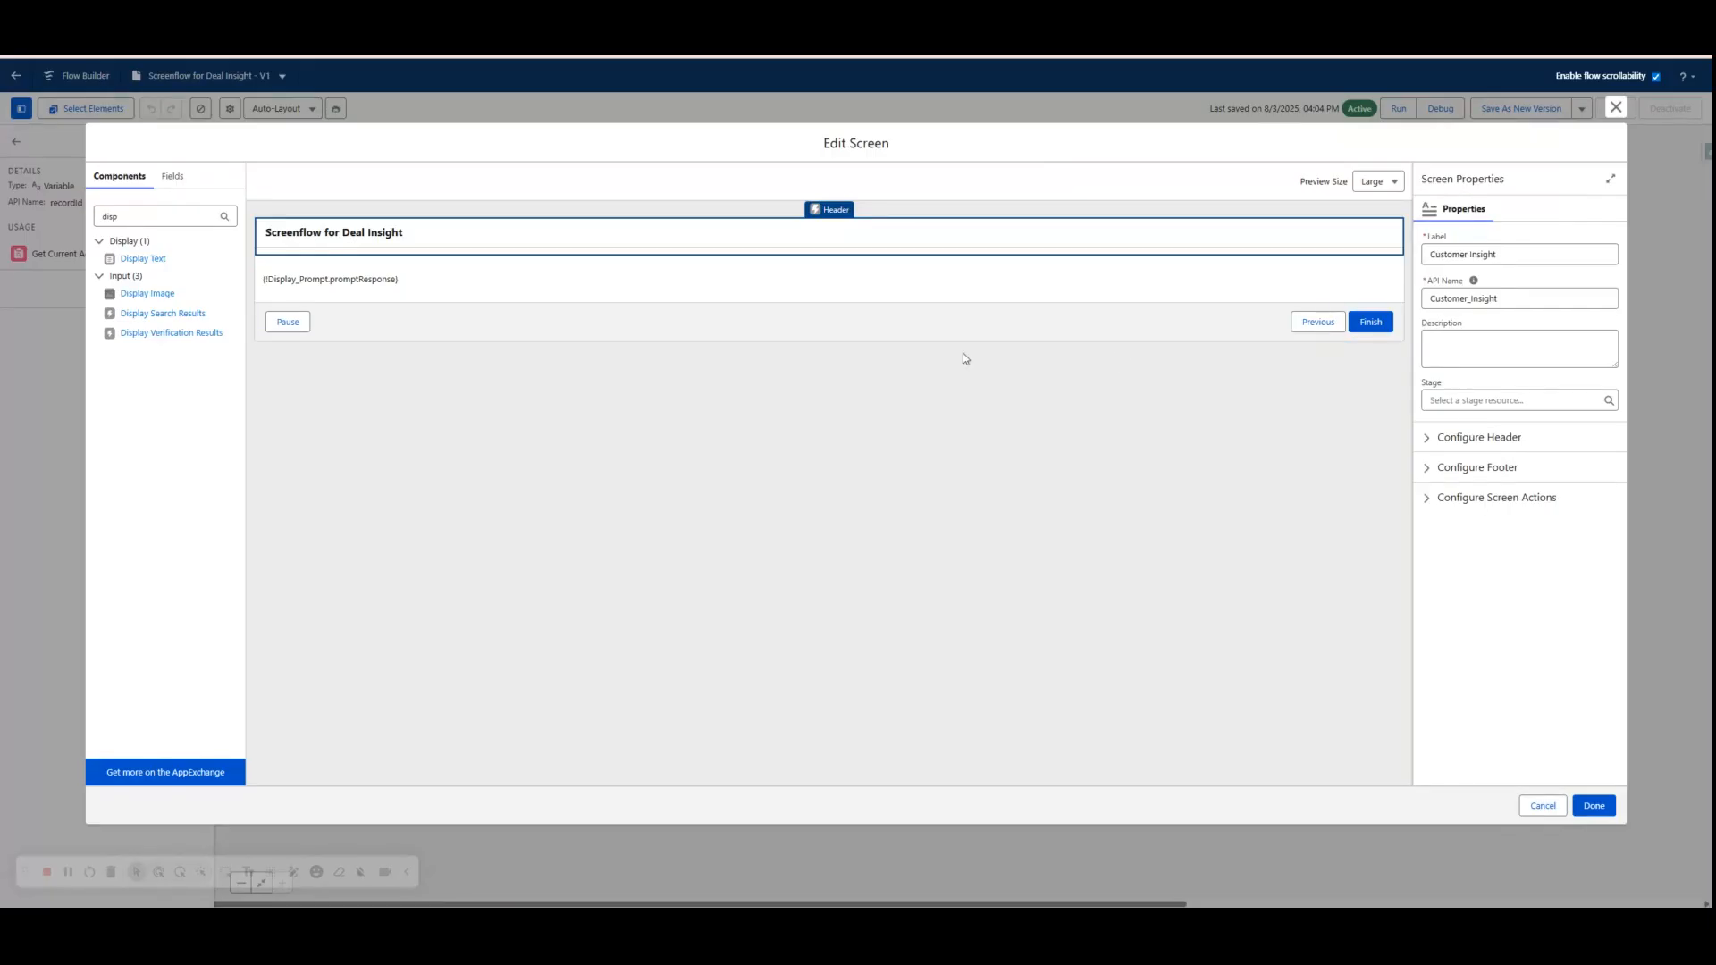
click(481, 322)
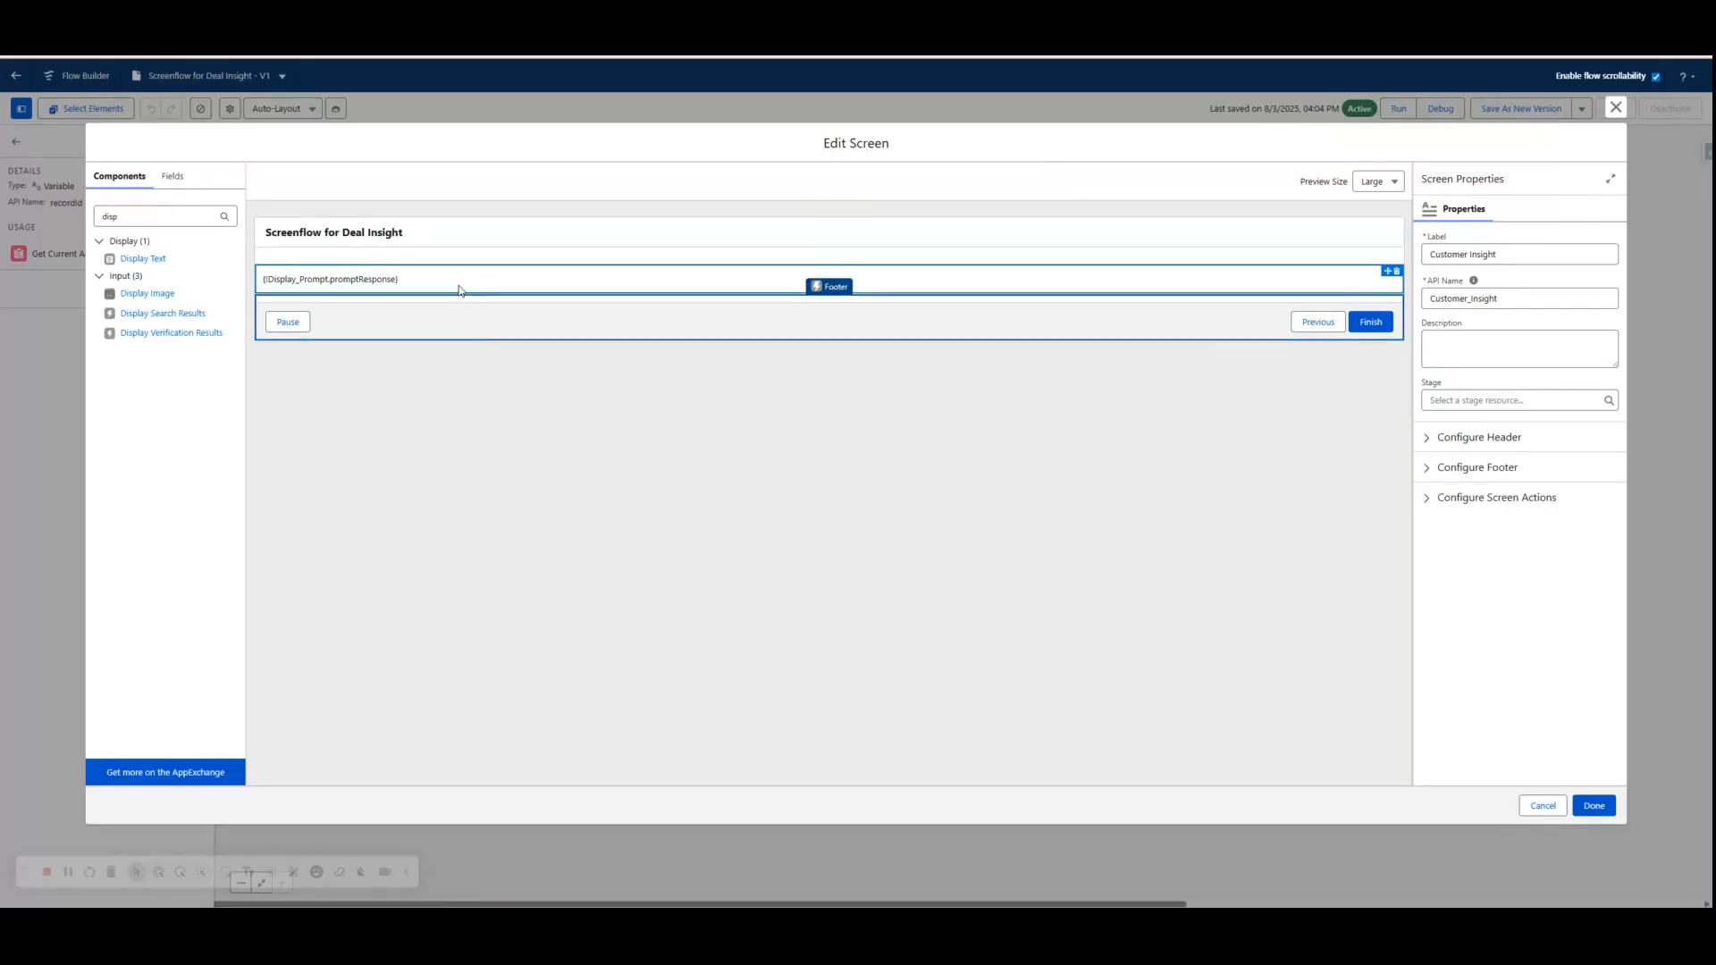
click(459, 288)
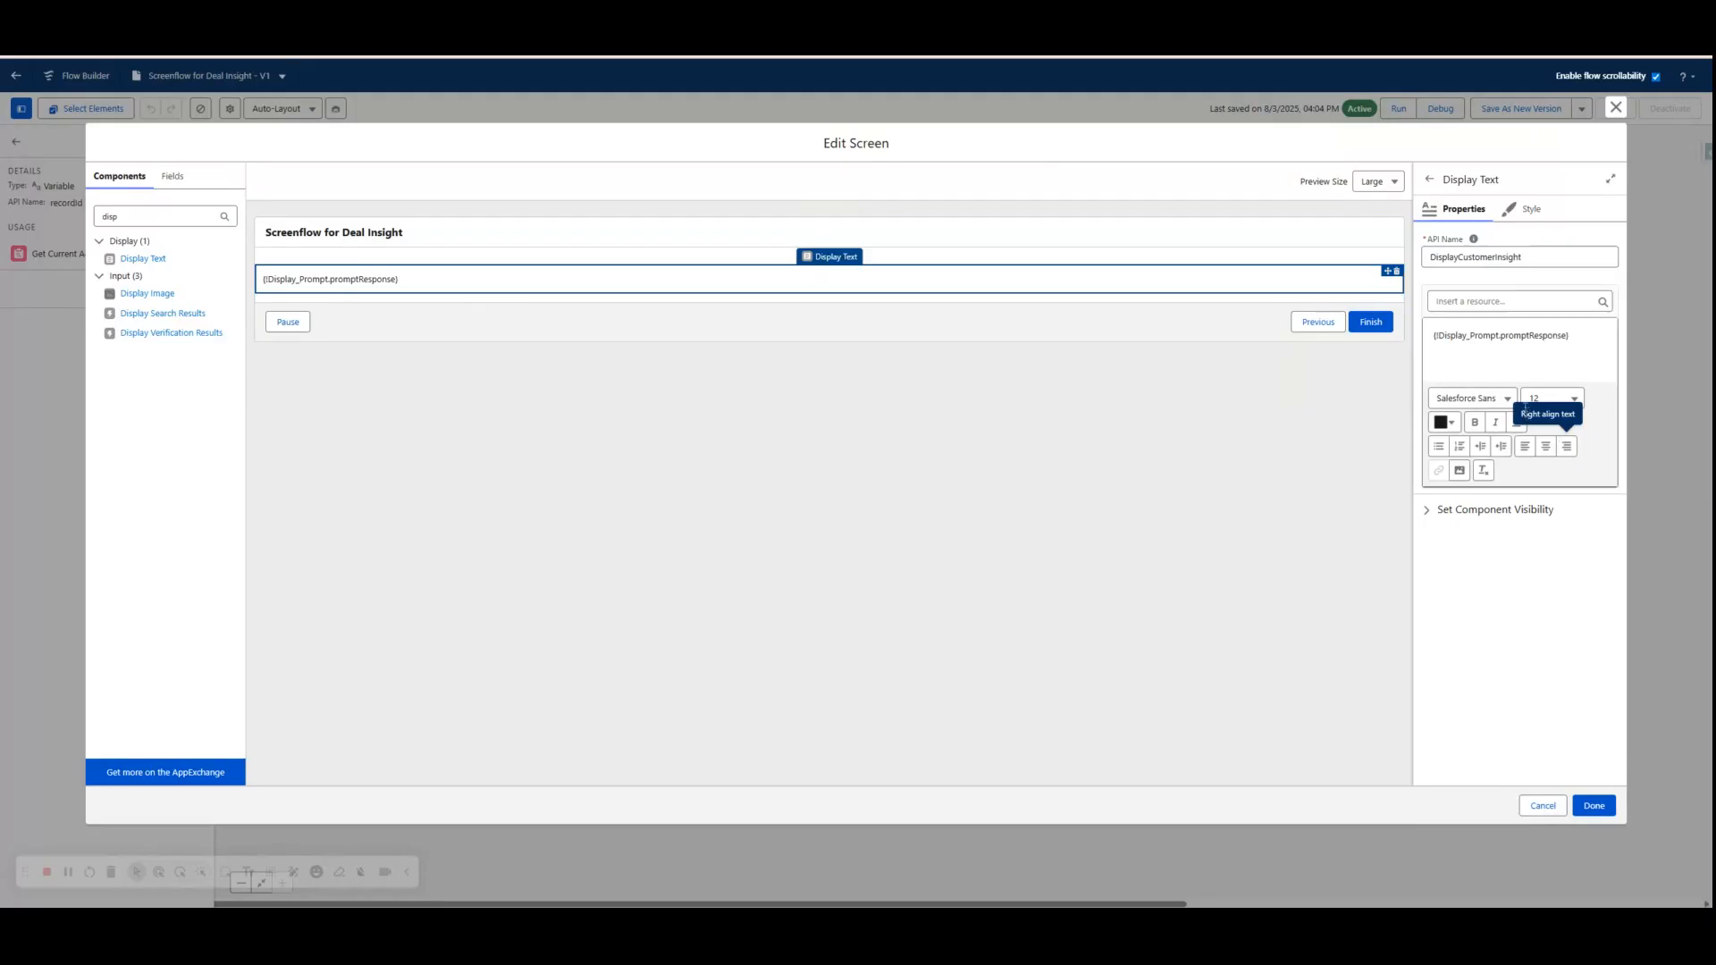
click(1595, 804)
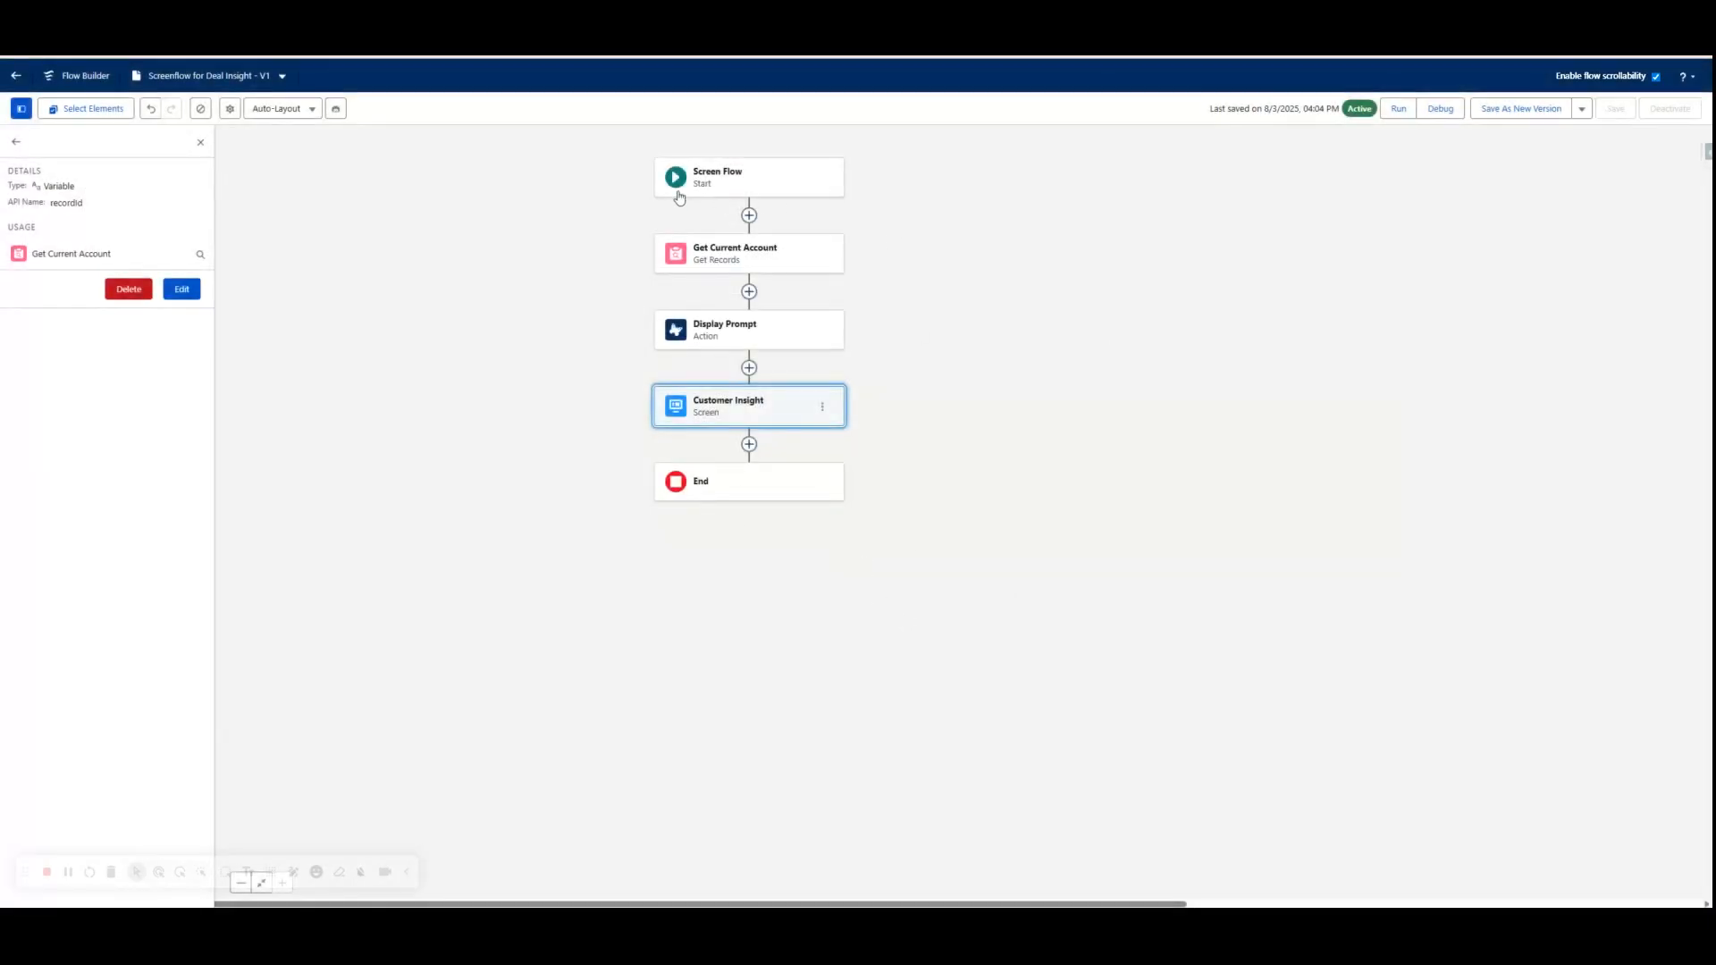
- Examine the Get Current Account record filter and the Display Prompt action's input and output settings
click(712, 255)
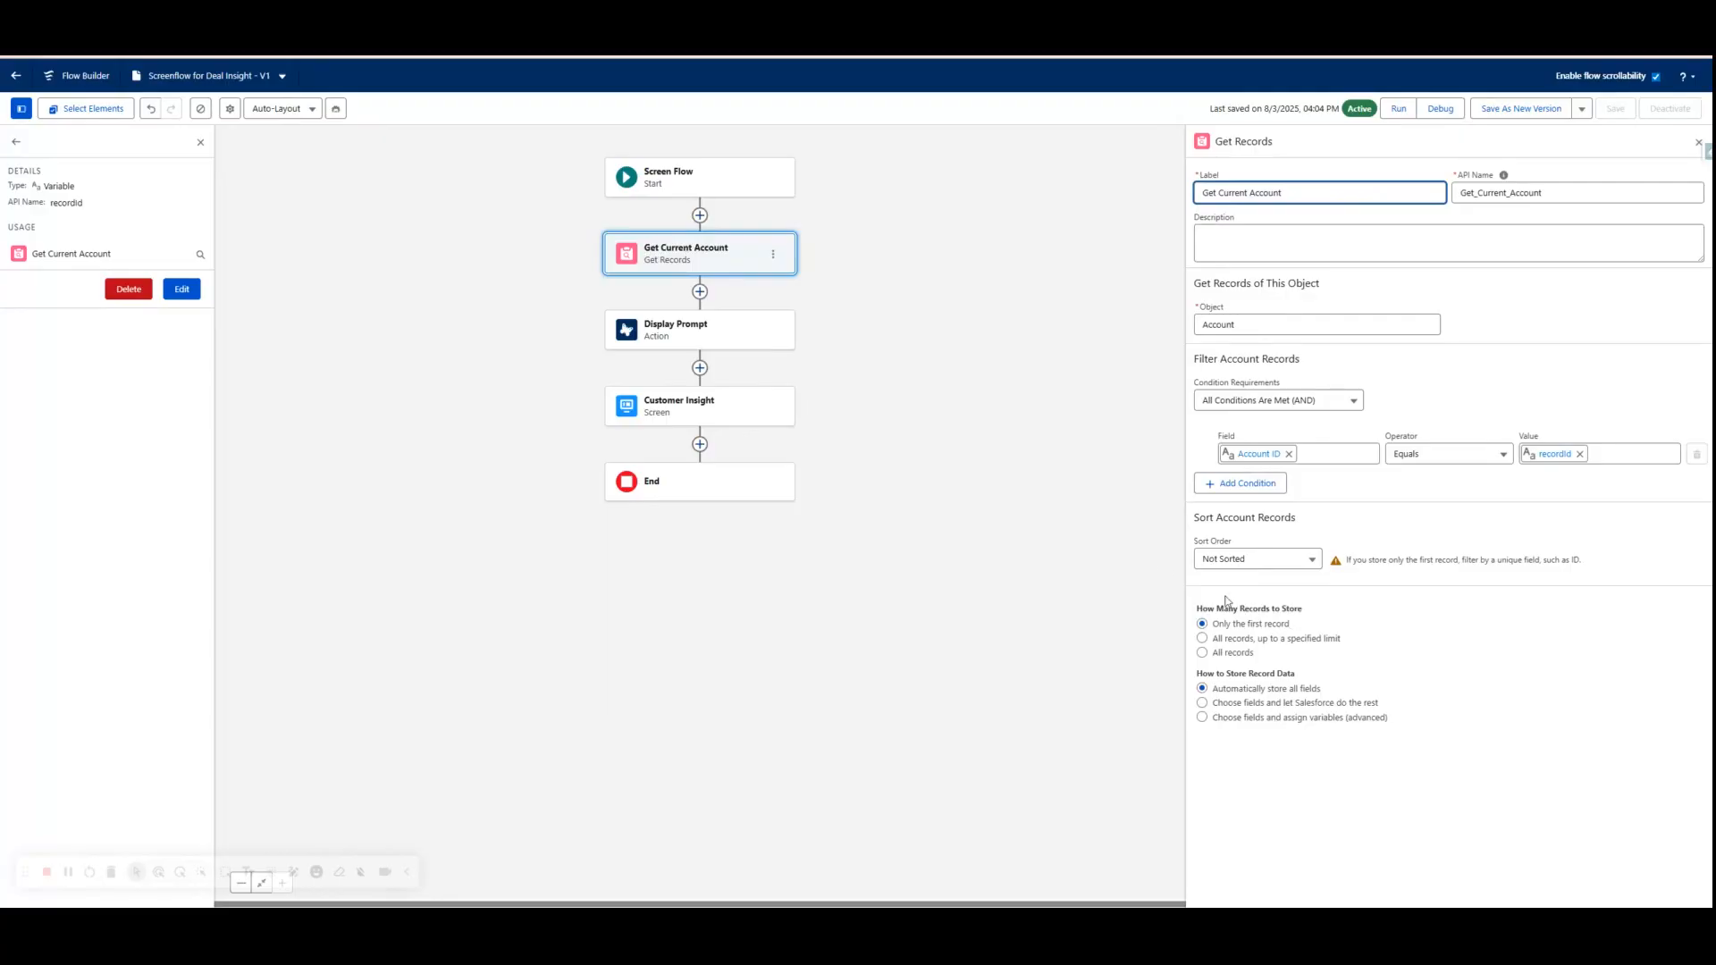
click(718, 337)
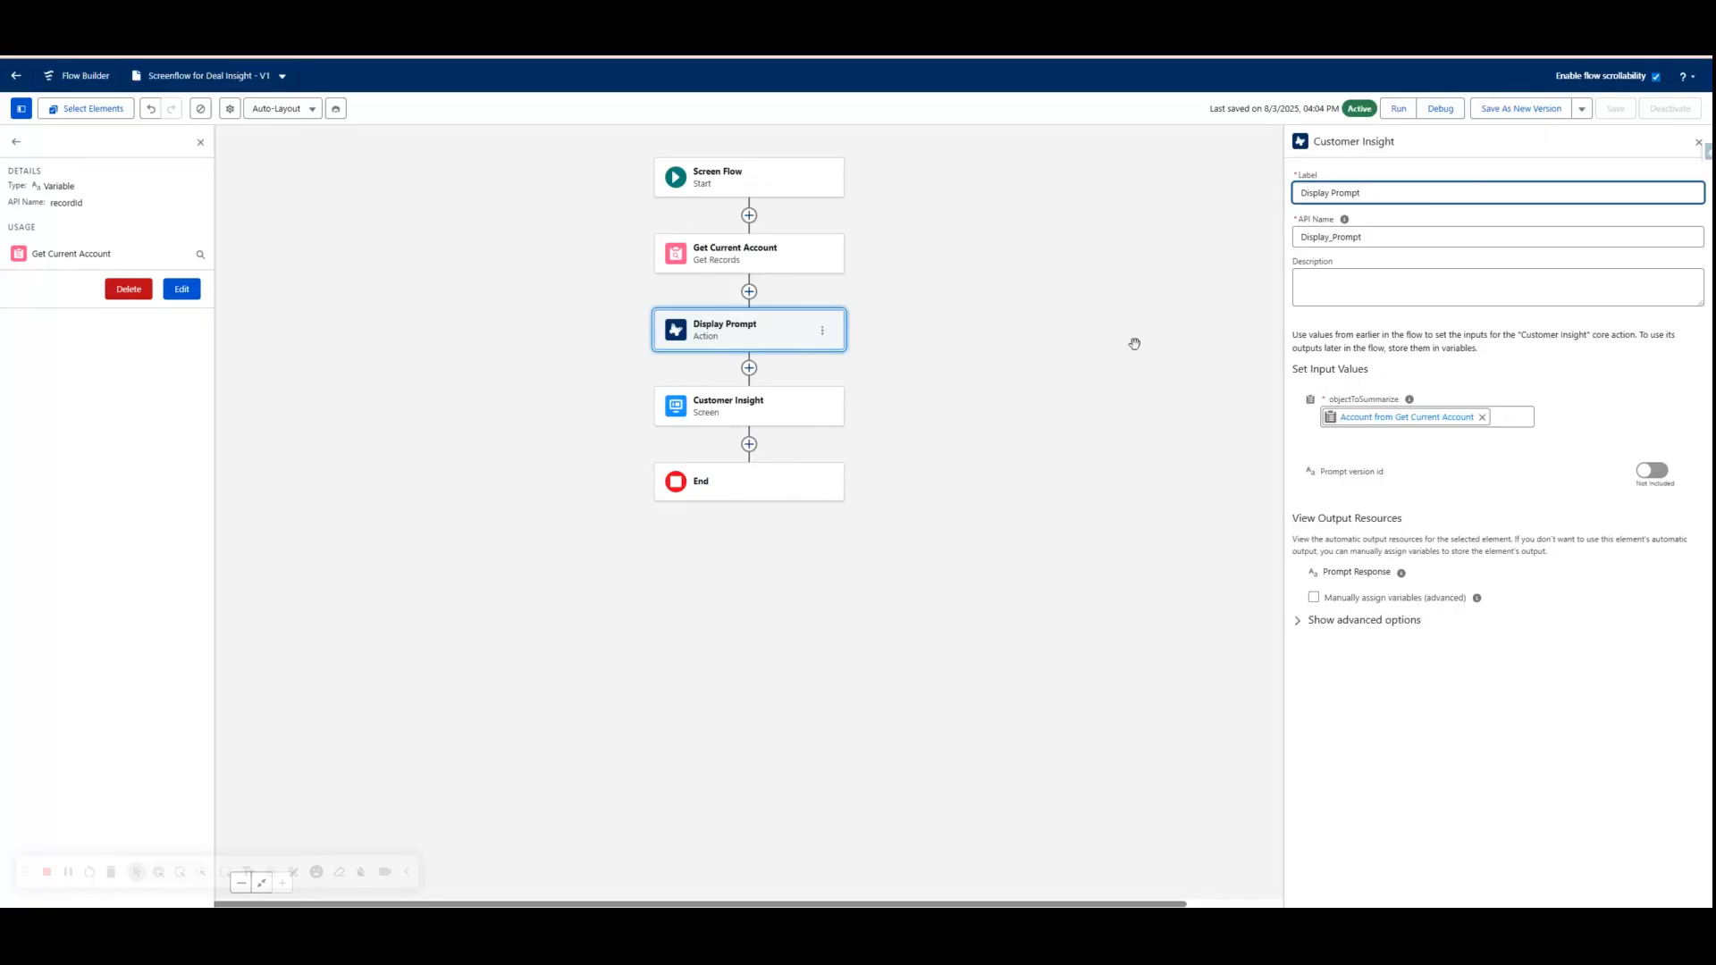
mouse_move(1344, 219)
- Inspect the prompt response reference in the Customer Insight screen's display text, and close the screen without changes
double_click(779, 415)
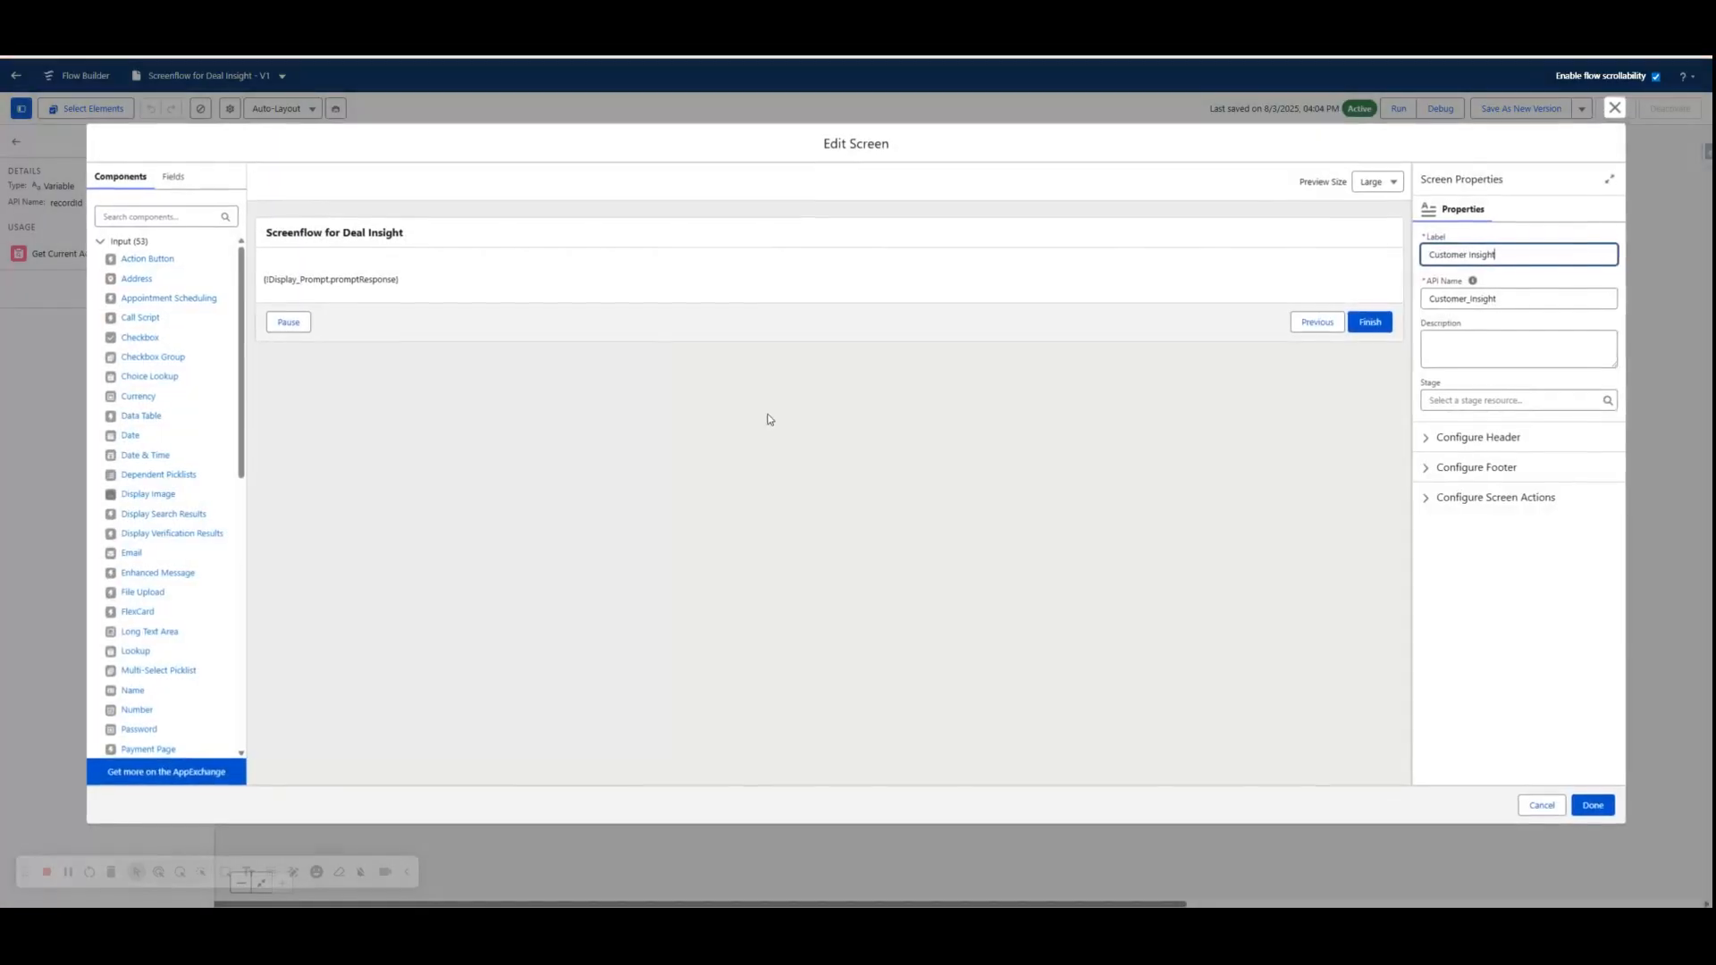
click(1616, 108)
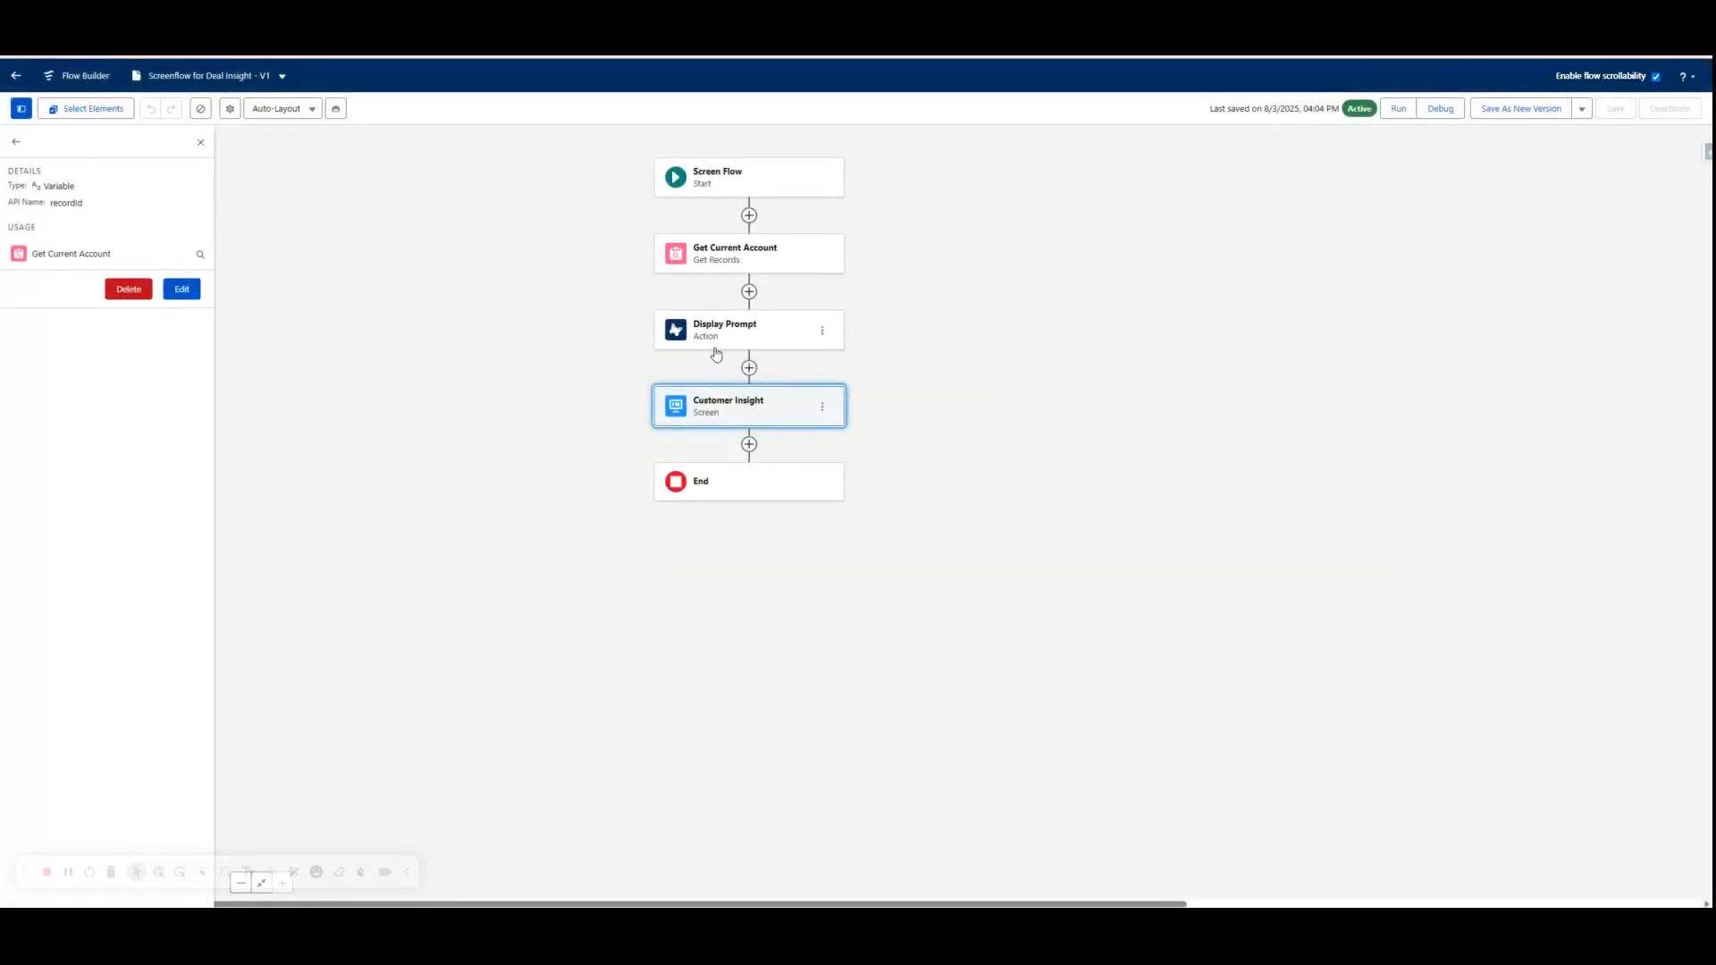
double_click(720, 413)
click(429, 281)
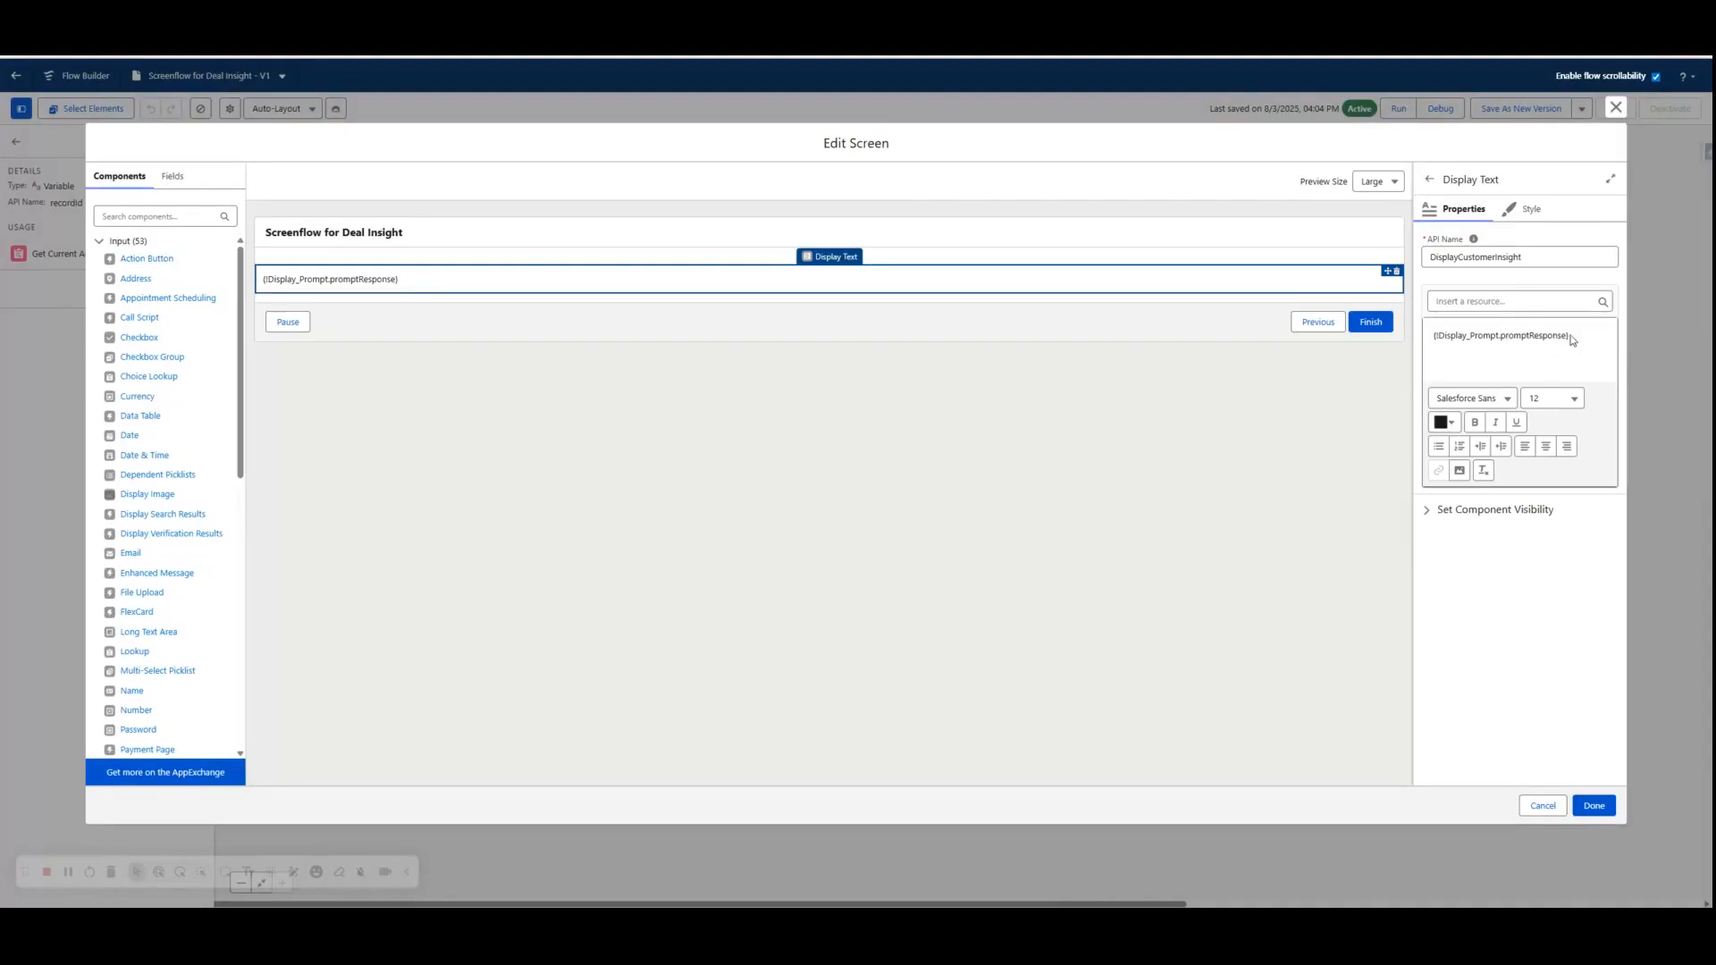
drag(1572, 338, 1434, 331)
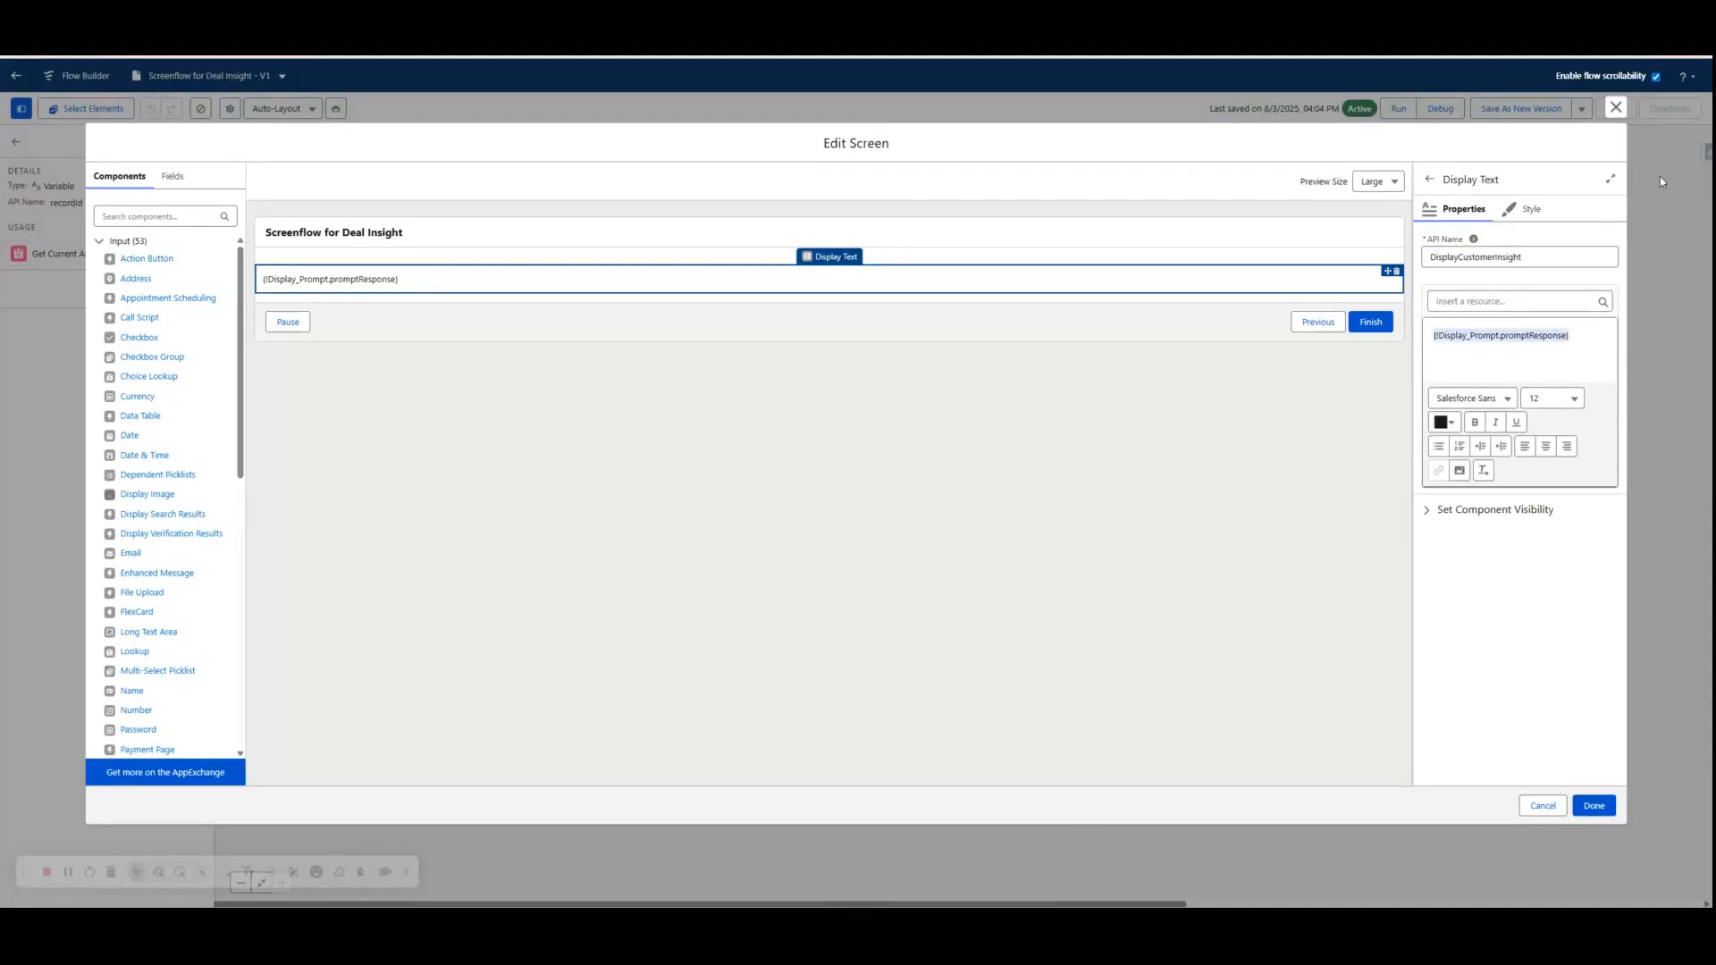
click(1615, 108)
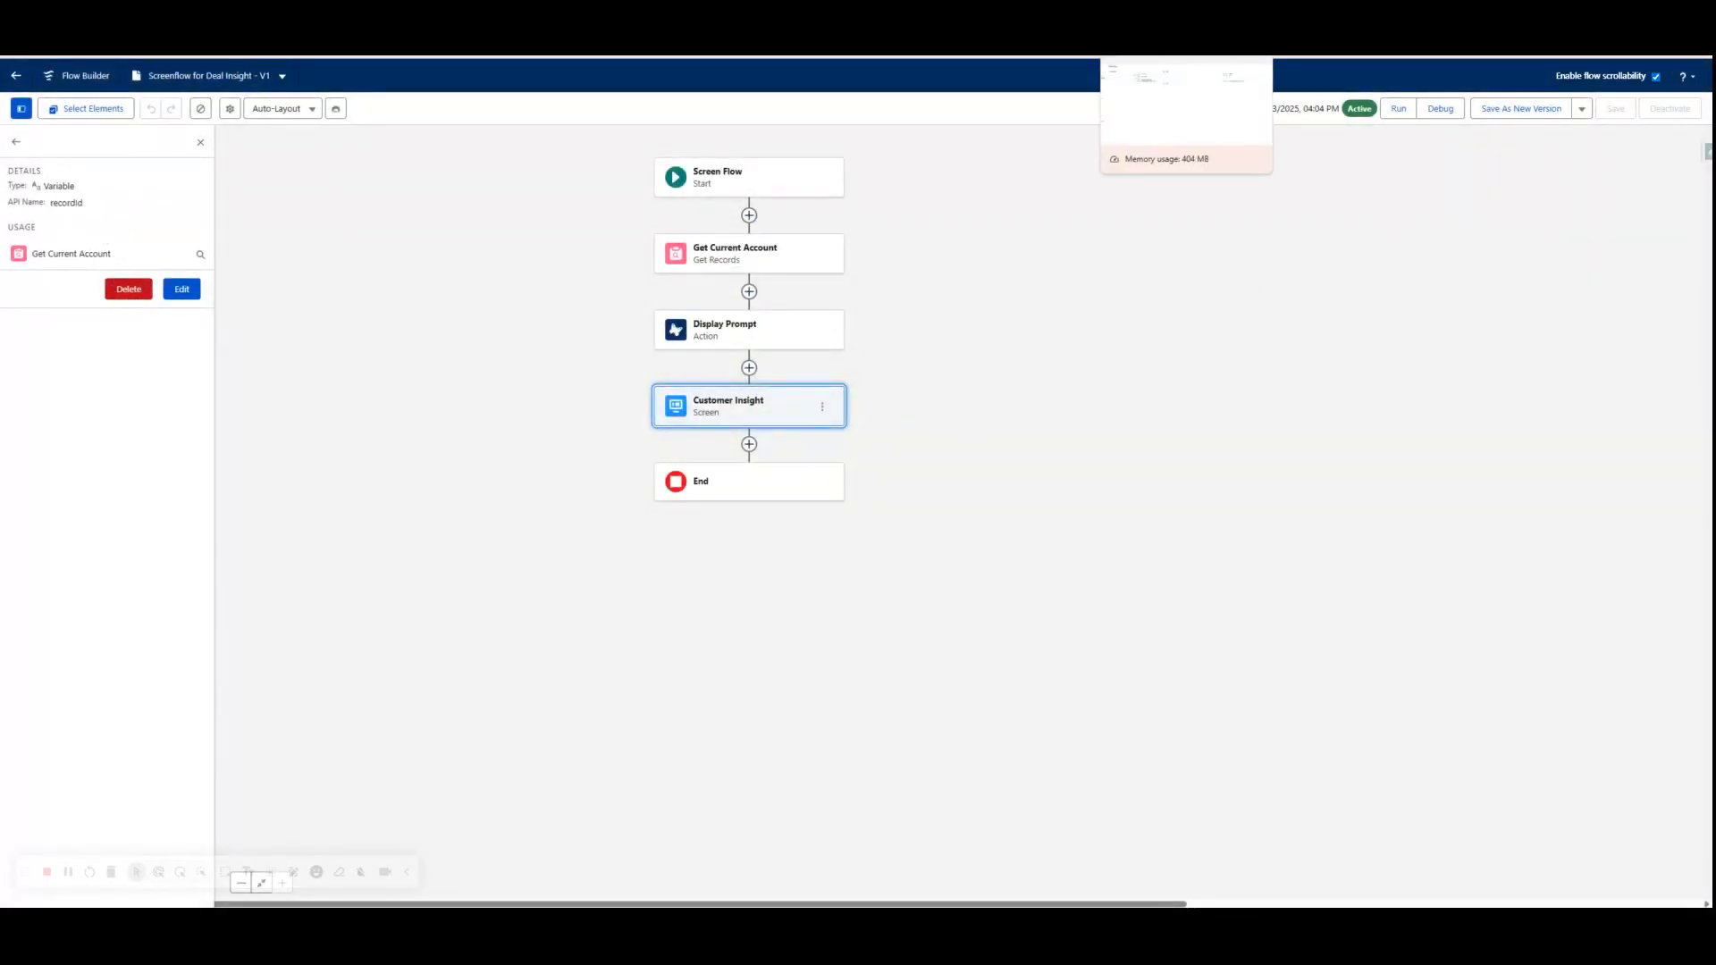
- Check the flow assigned to the Account object's Deal Insight action, and run Deal Insight on the Account 1 record
click(1162, 57)
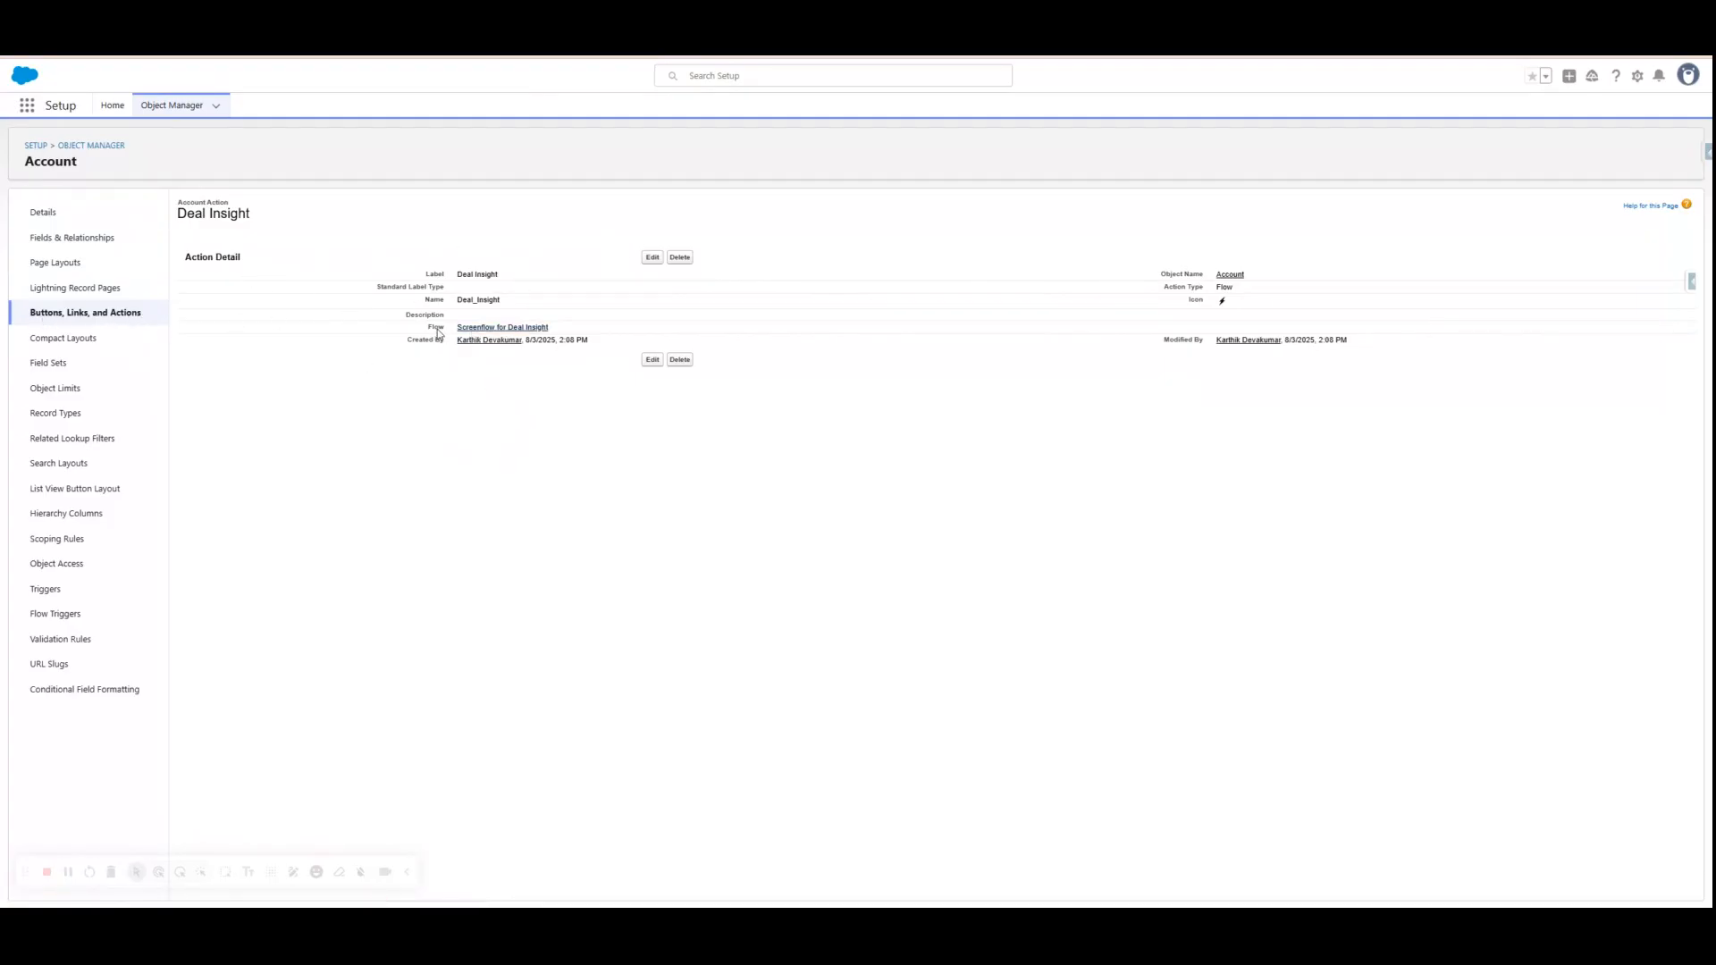
drag(443, 330, 420, 332)
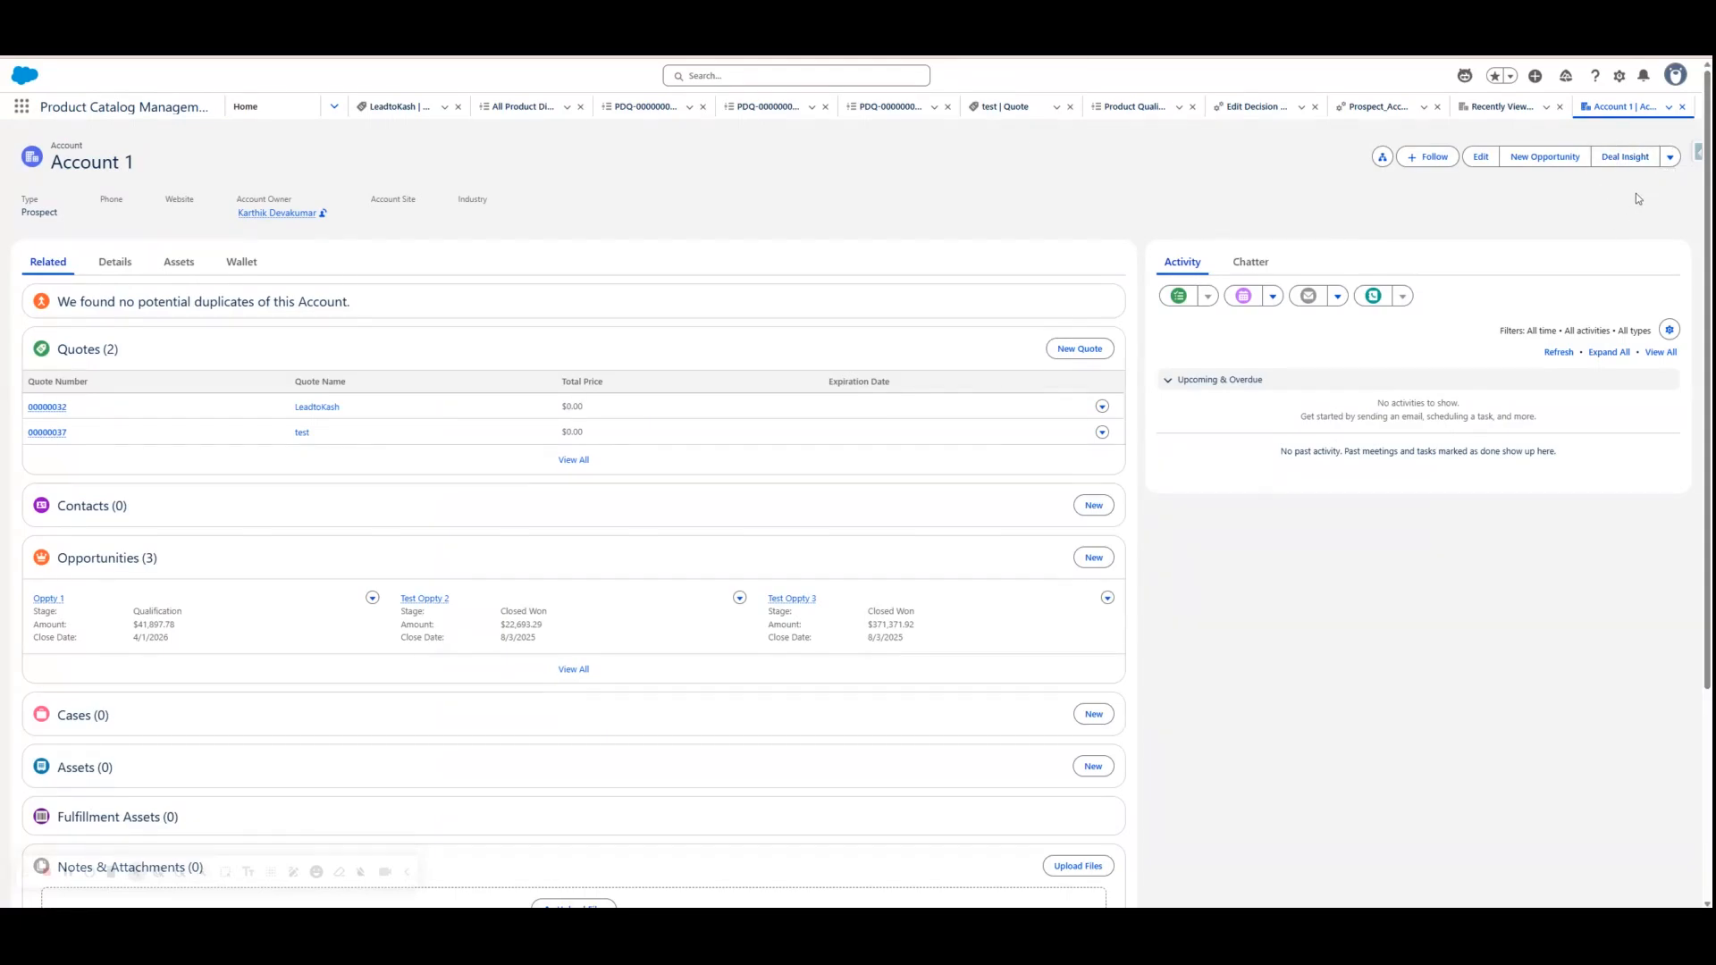
click(1620, 161)
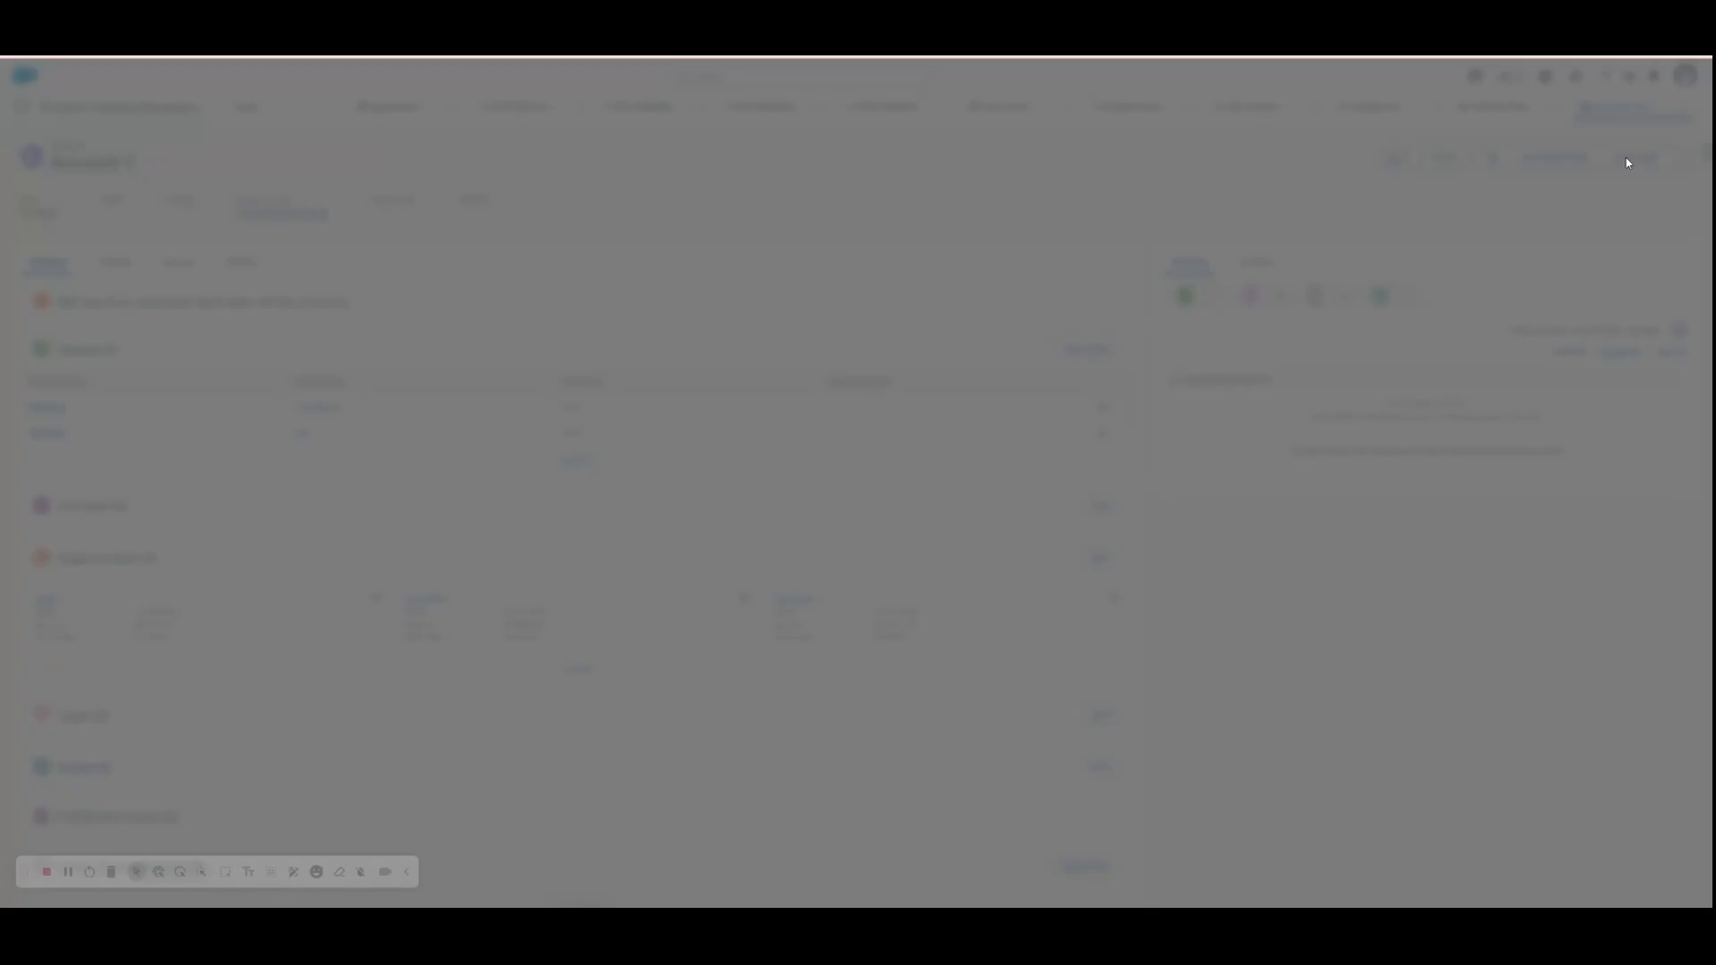